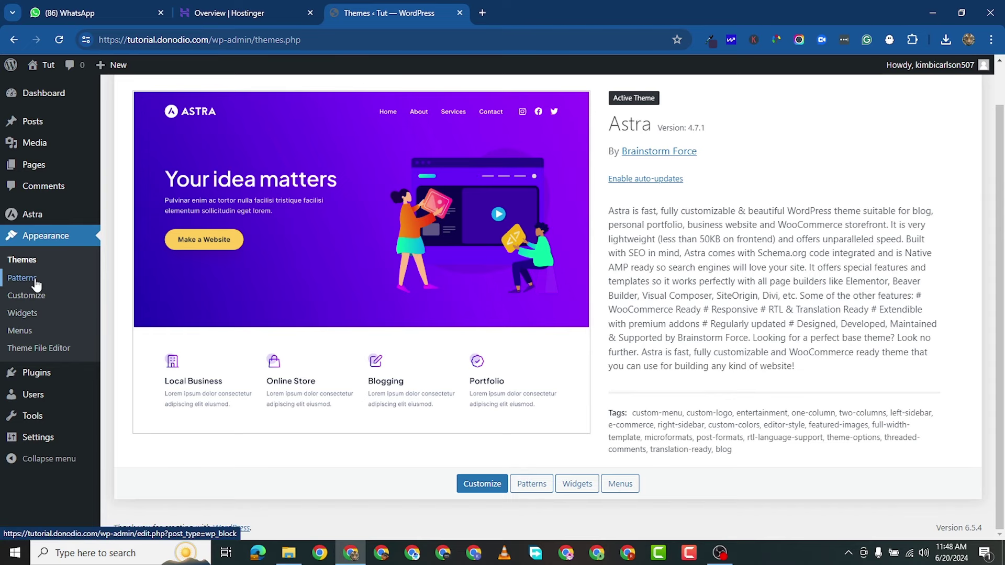
# Search the plugin directory for "elementor" and install Elementor Website Builder and Elementor Header & Footer Builder.
pyautogui.moveTo(41, 375)
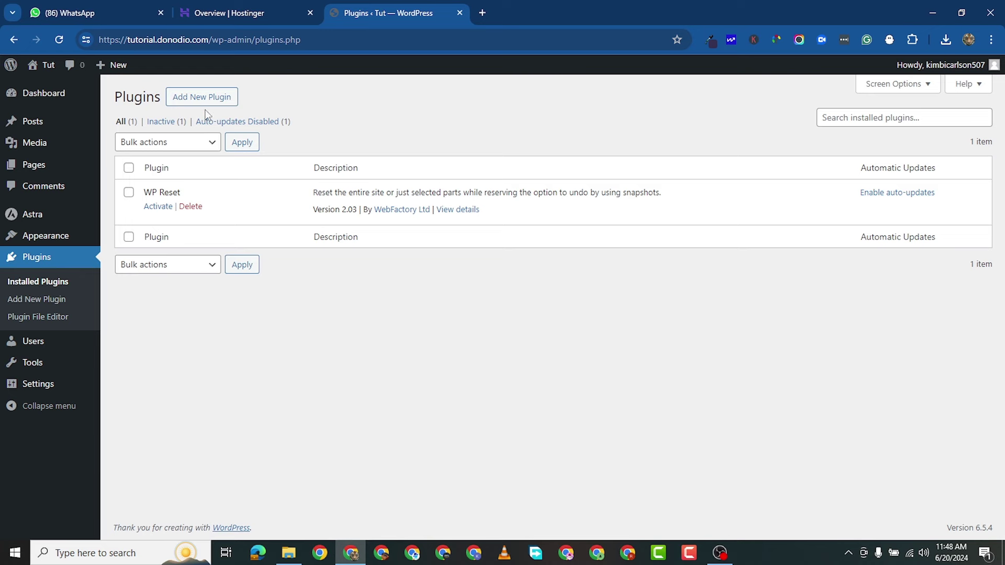
pyautogui.click(220, 97)
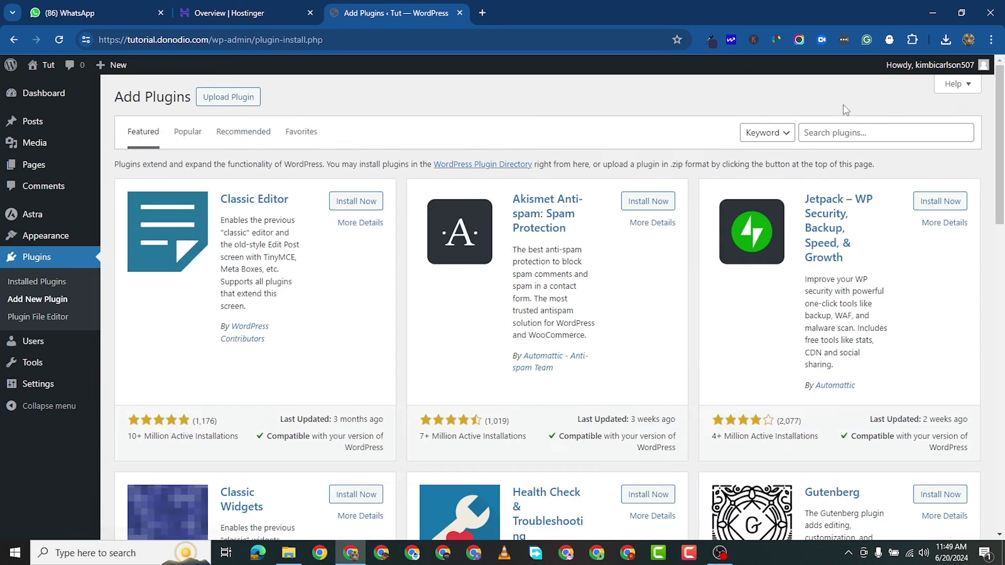
pyautogui.click(845, 131)
pyautogui.write('eleme')
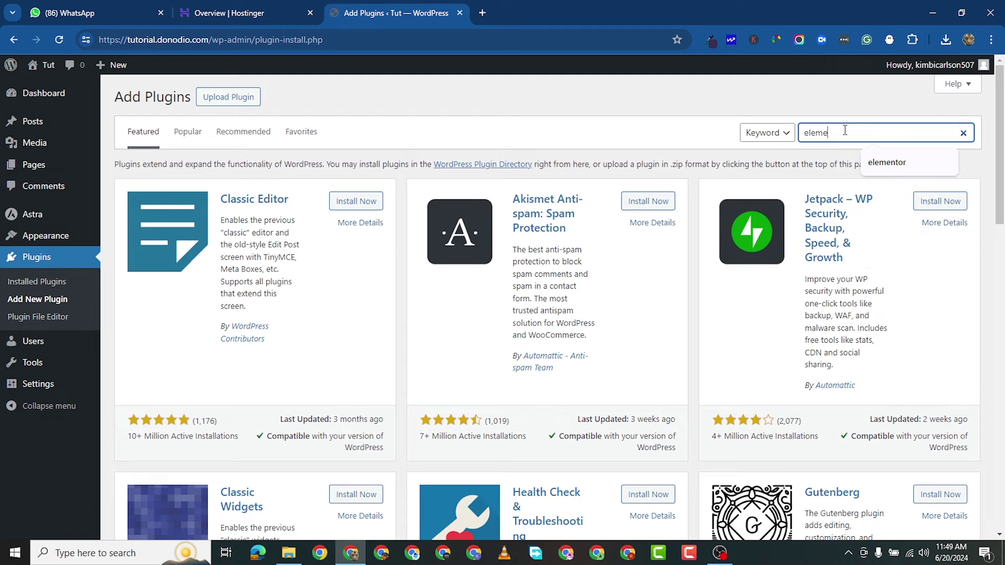
pyautogui.write('ntor')
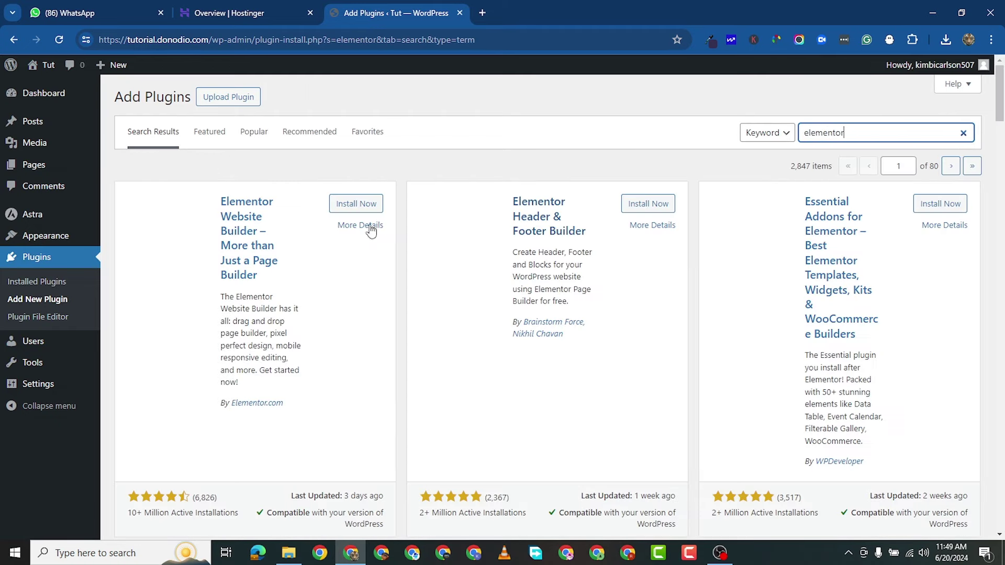
pyautogui.click(347, 205)
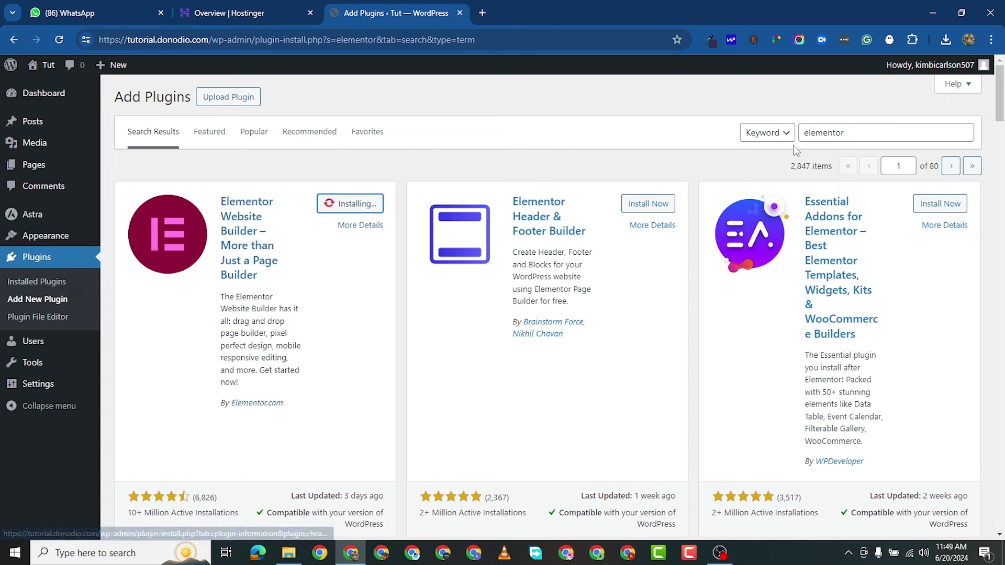
pyautogui.click(649, 208)
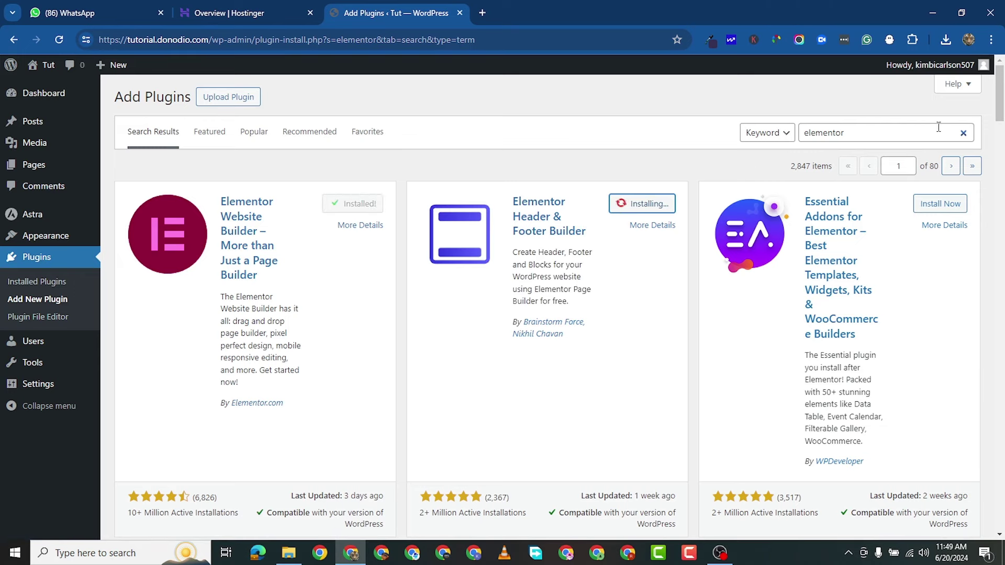
# Search the plugin directory for "envato" and install the Envato Elements plugin.
pyautogui.click(955, 132)
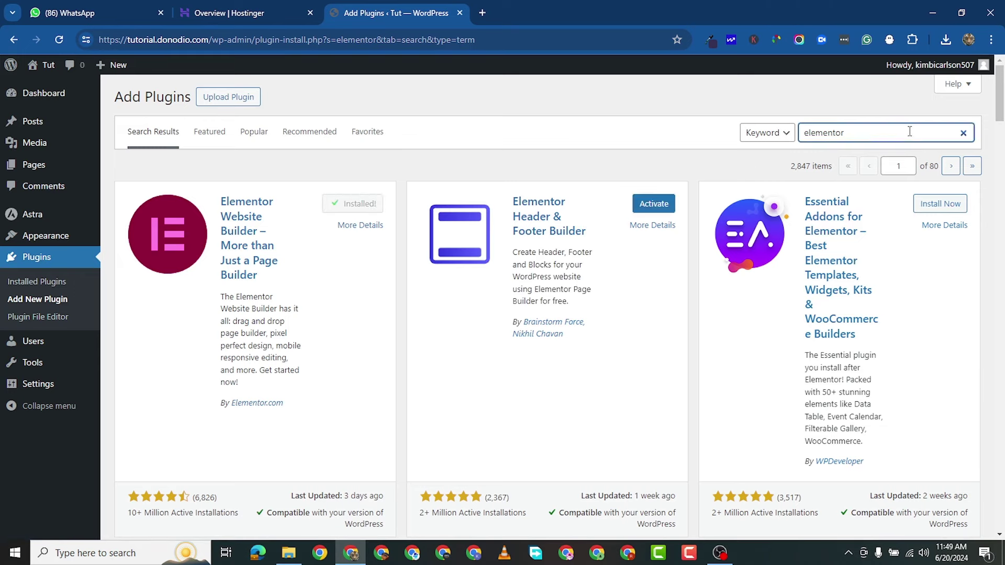
pyautogui.press('BackSpace')
pyautogui.press('BackSpace')
pyautogui.press('BackSpace')
pyautogui.press('BackSpace')
pyautogui.write('envato')
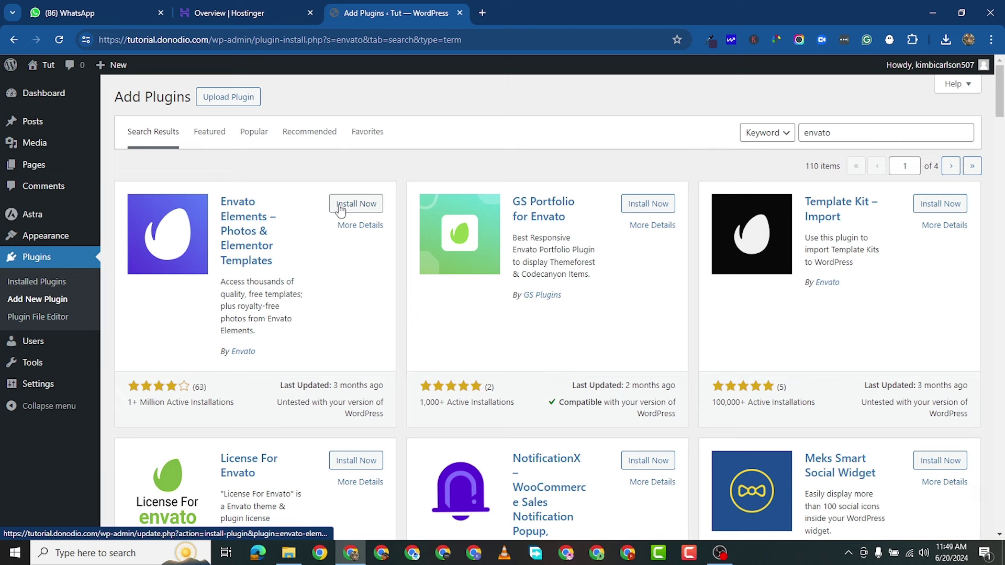
pyautogui.click(346, 205)
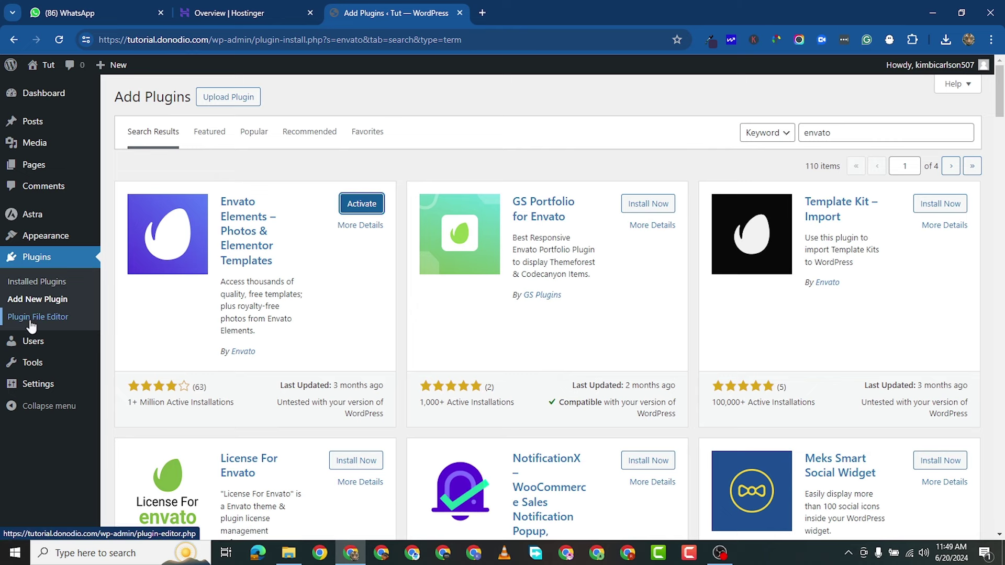
# Bulk-activate the installed Elementor, Elementor Header & Footer Builder and Envato Elements plugins, leaving out WP Reset.
pyautogui.click(59, 284)
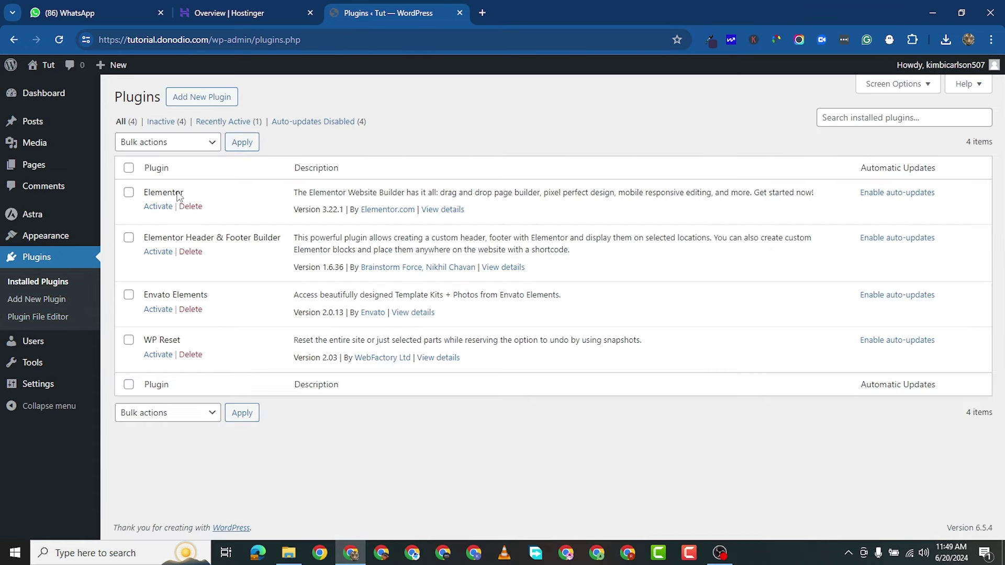
pyautogui.click(129, 168)
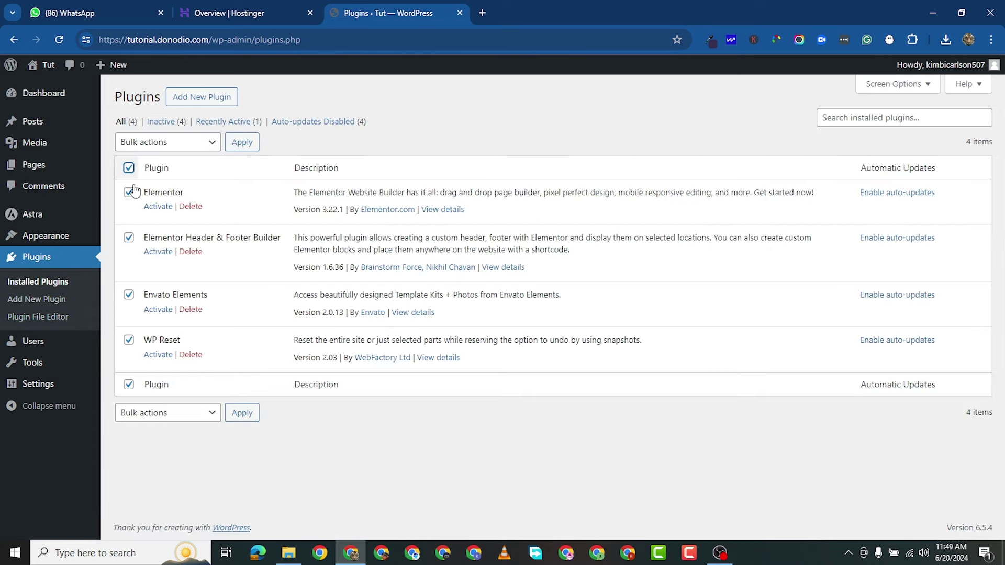
pyautogui.click(181, 151)
pyautogui.click(211, 169)
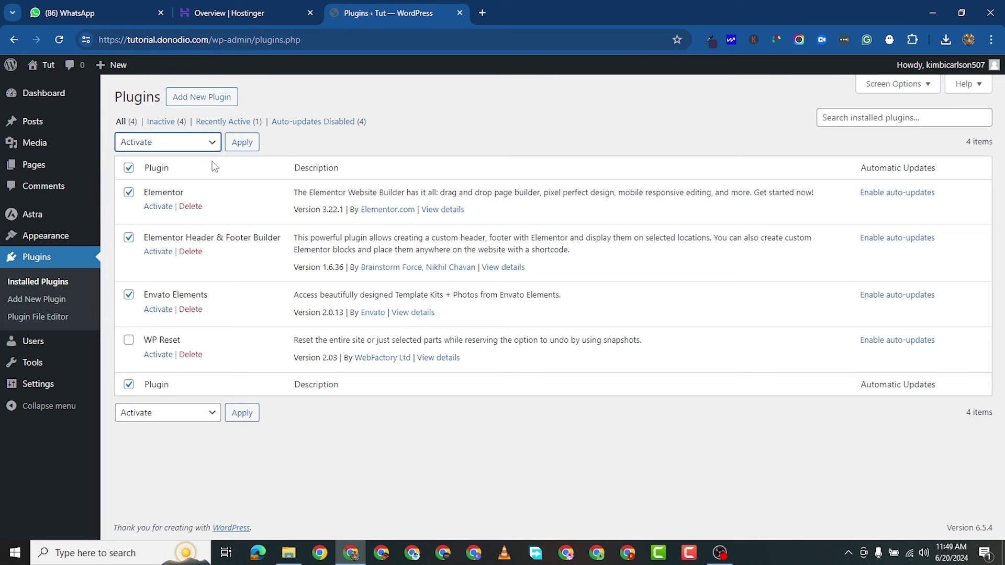
pyautogui.click(230, 143)
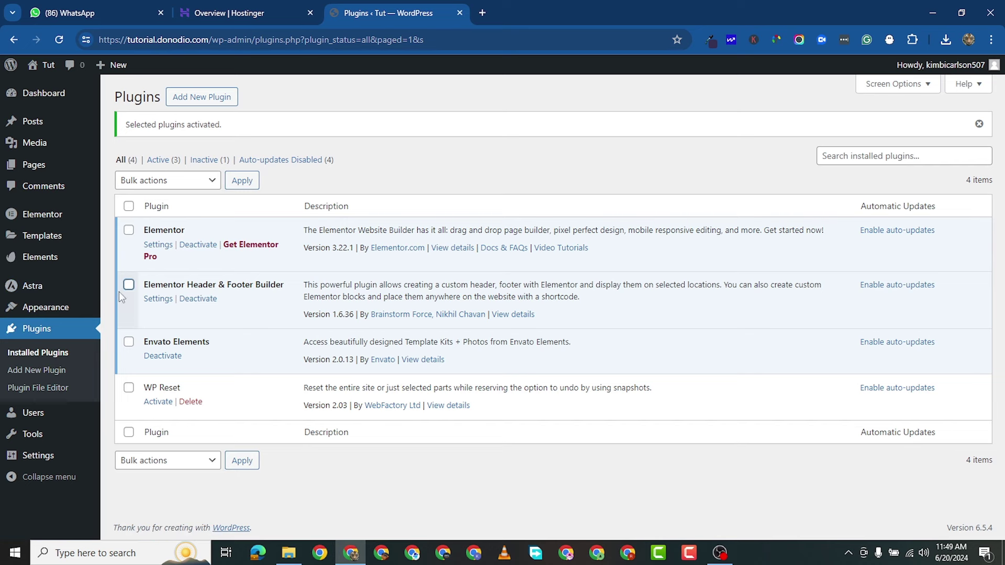
# Move all existing pages of the site to the trash in one bulk action.
pyautogui.moveTo(36, 165)
pyautogui.click(118, 168)
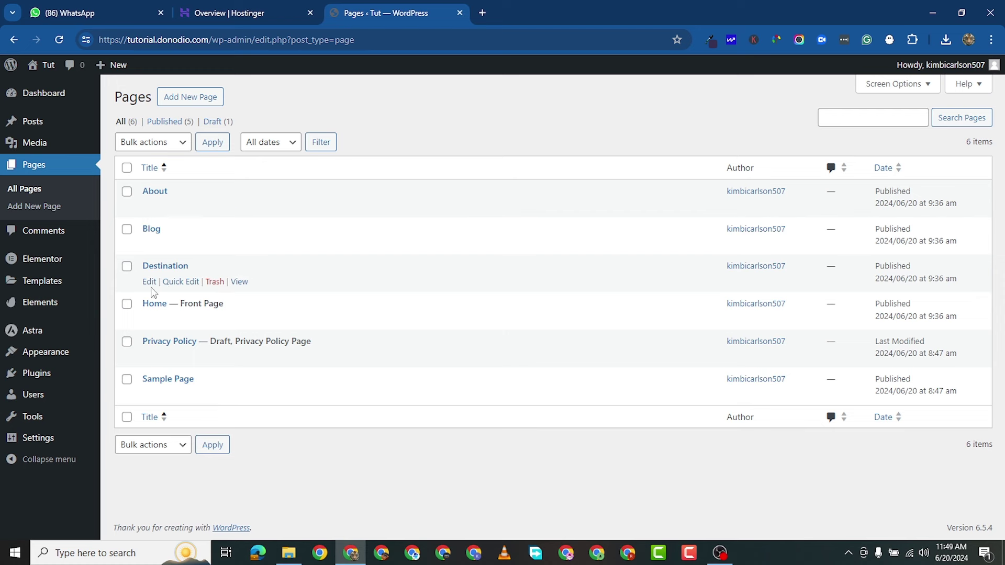
pyautogui.click(127, 168)
pyautogui.click(171, 147)
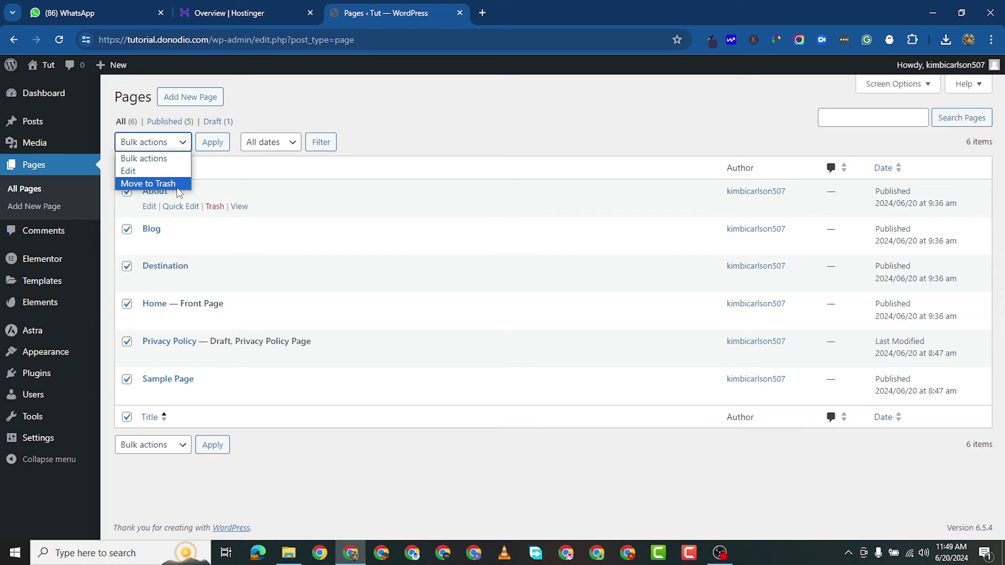
pyautogui.click(148, 183)
pyautogui.click(213, 142)
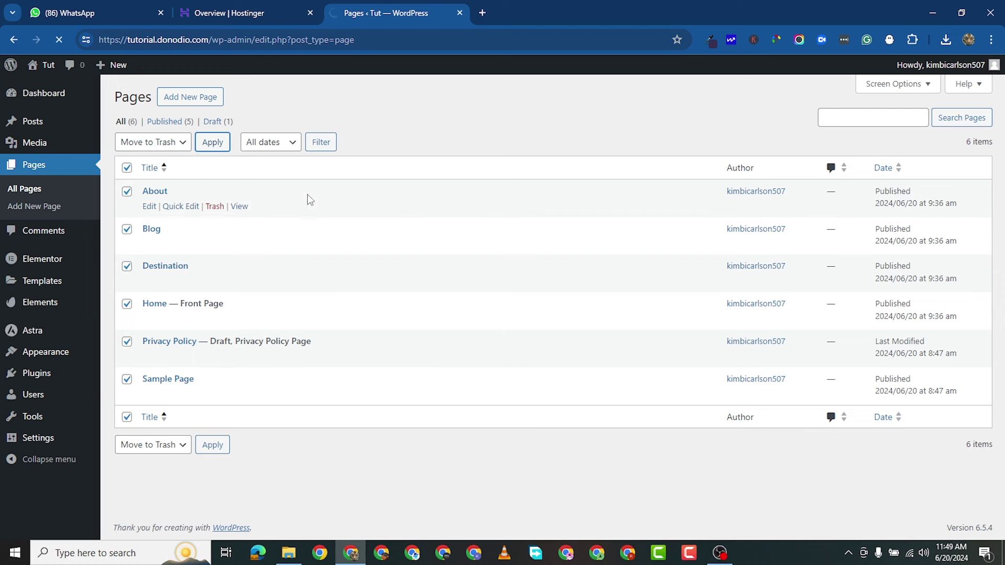
# Create and publish a new page titled "Home", and open it for editing with Elementor, dismissing the Elementor AI notification.
pyautogui.click(191, 98)
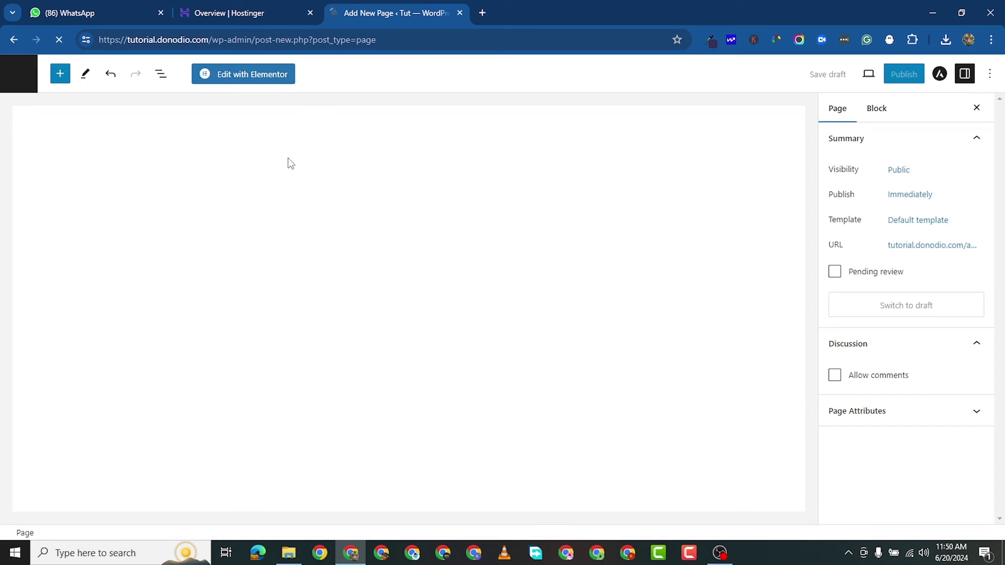
pyautogui.click(111, 166)
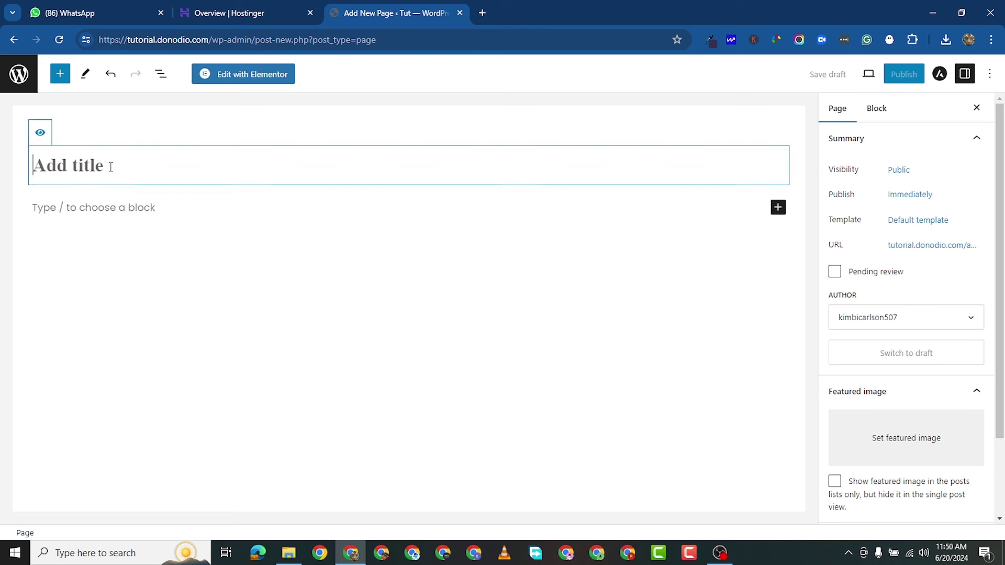
pyautogui.write('Homwe')
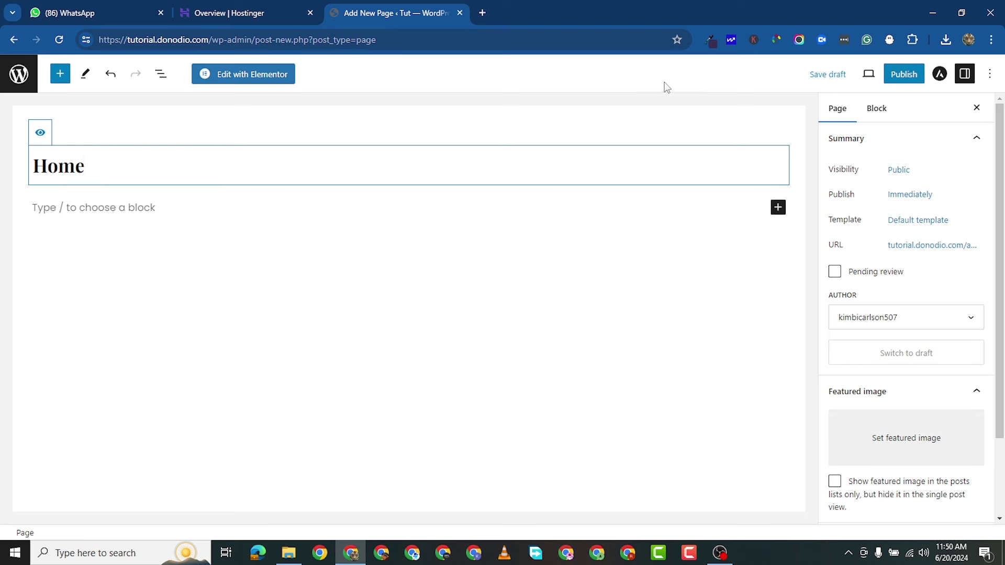
pyautogui.click(901, 77)
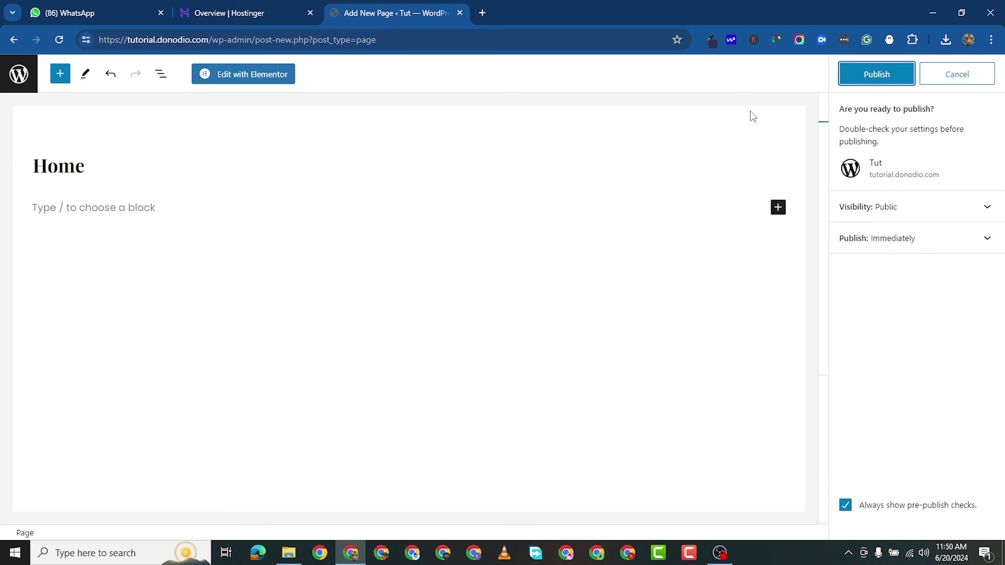
pyautogui.click(896, 77)
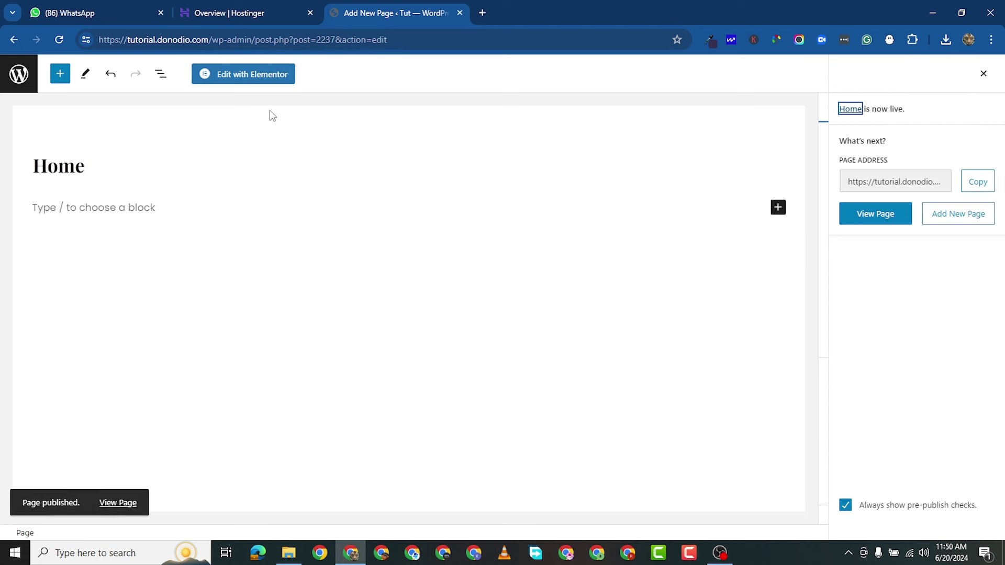
pyautogui.click(257, 79)
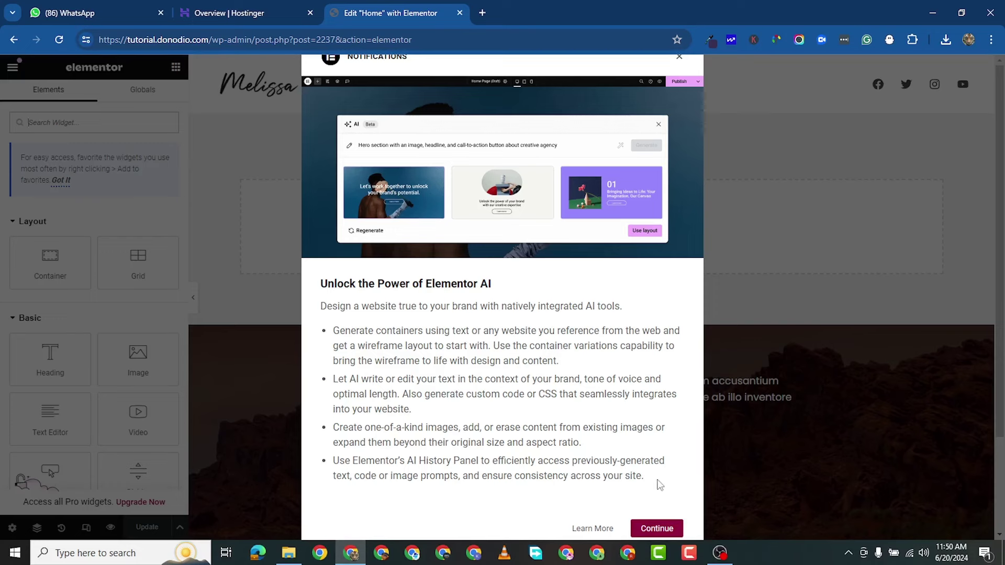
pyautogui.click(669, 529)
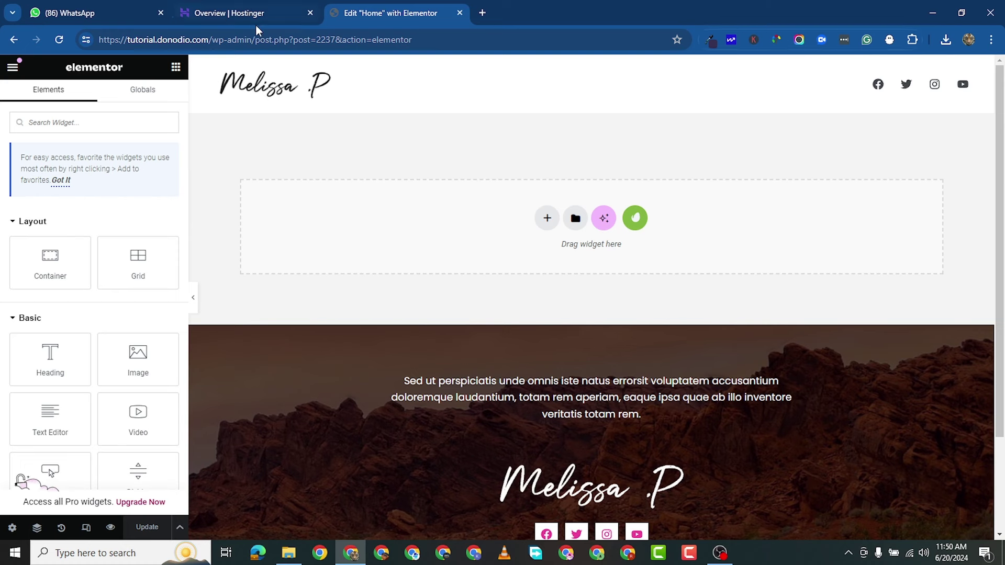
# Copy the wp-admin part of the site's address and open the WordPress dashboard with it in a new browser tab.
pyautogui.moveTo(251, 39); pyautogui.dragTo(103, 48)
pyautogui.rightClick(125, 42)
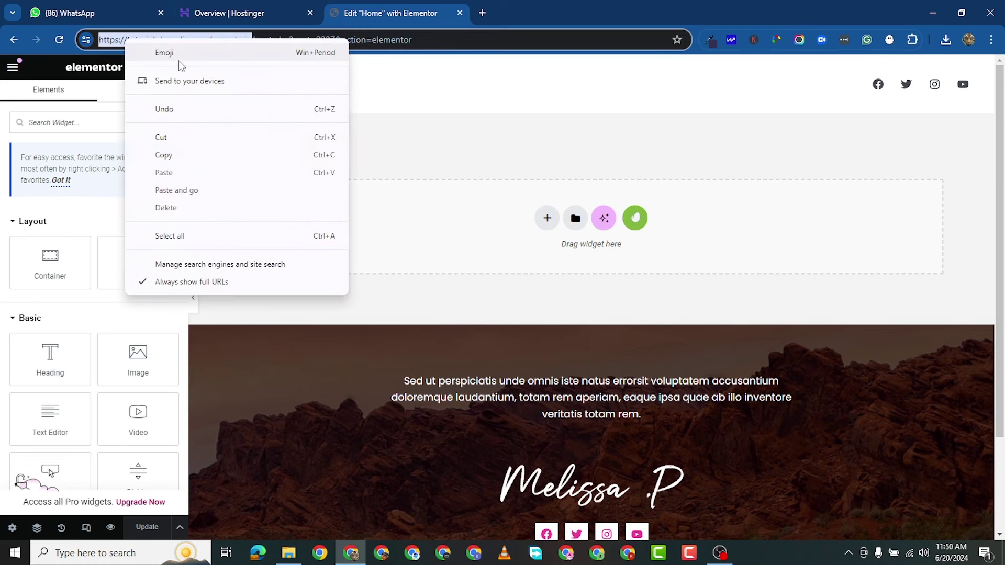
pyautogui.click(190, 153)
pyautogui.click(482, 13)
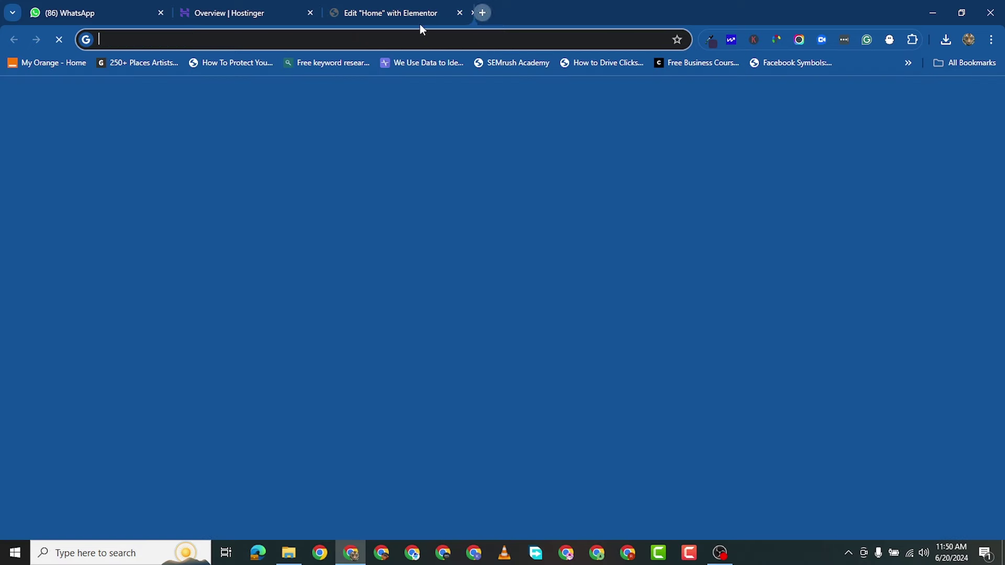
pyautogui.rightClick(394, 35)
pyautogui.click(513, 158)
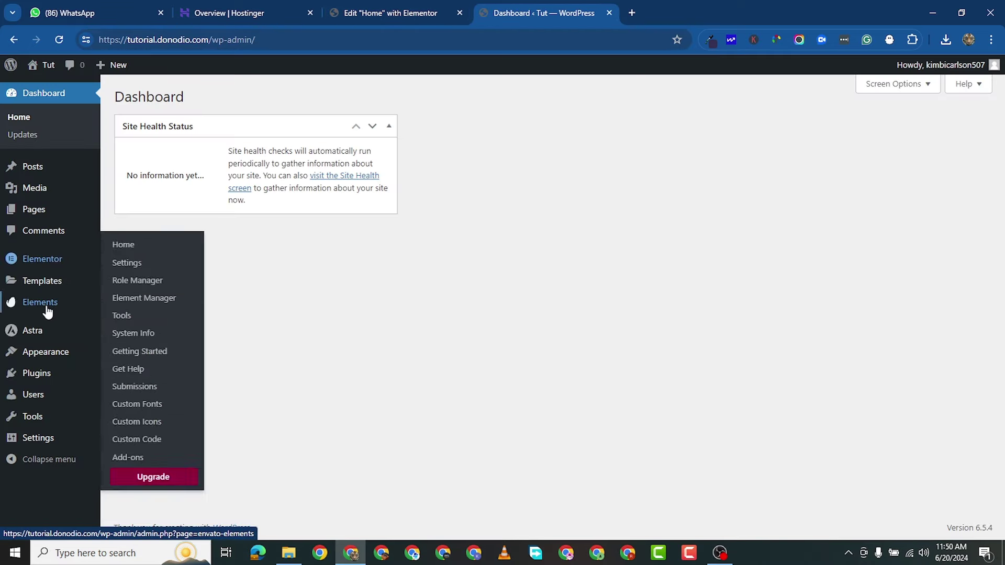
# Activate all experiments and features in Elementor's settings and save the changes.
pyautogui.moveTo(46, 296)
pyautogui.moveTo(50, 265)
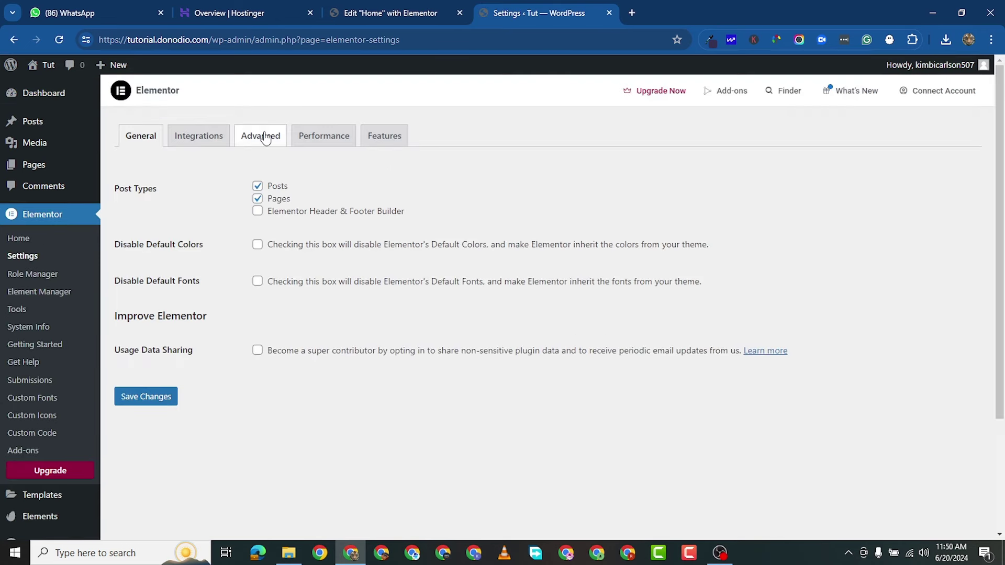
pyautogui.click(379, 139)
pyautogui.click(140, 260)
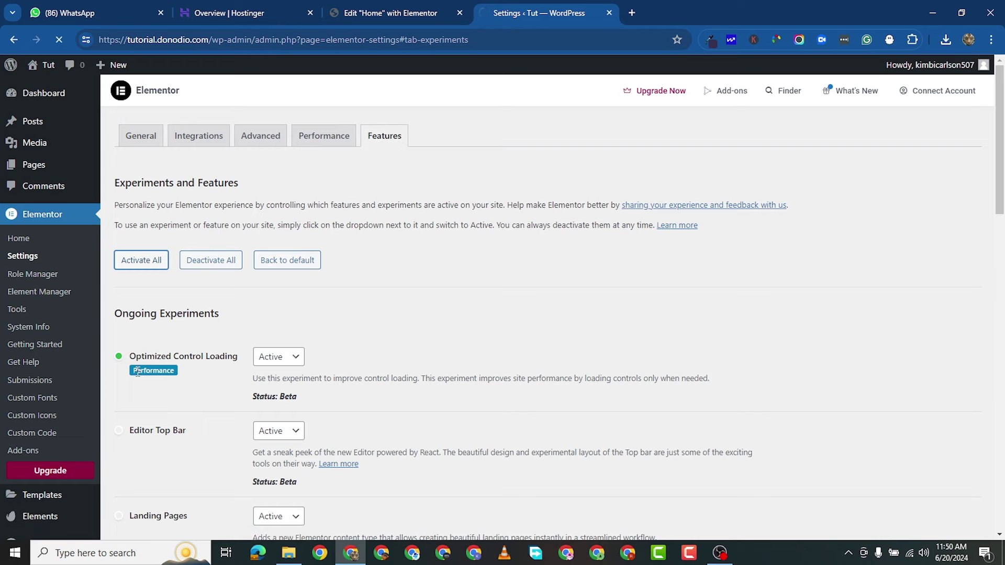
pyautogui.scroll(-15, 221, 345)
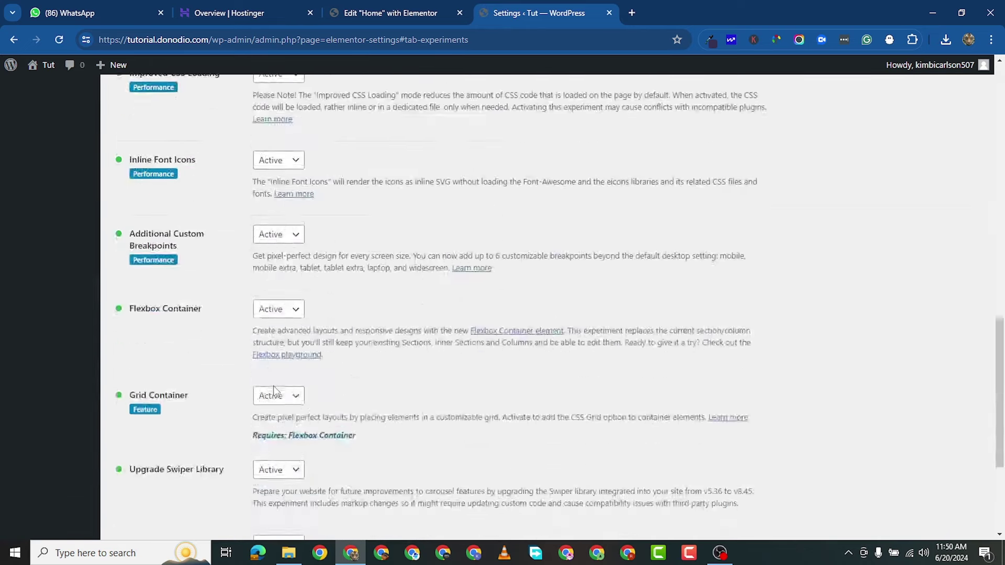
pyautogui.click(126, 477)
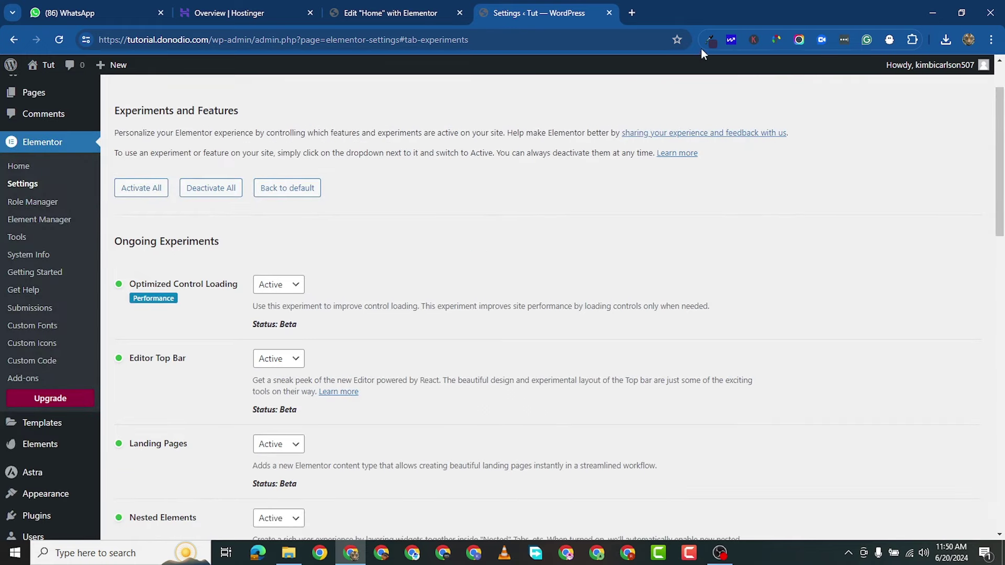
# Return to the Home page's Elementor editor and open the Envato library's free template kits.
pyautogui.click(398, 14)
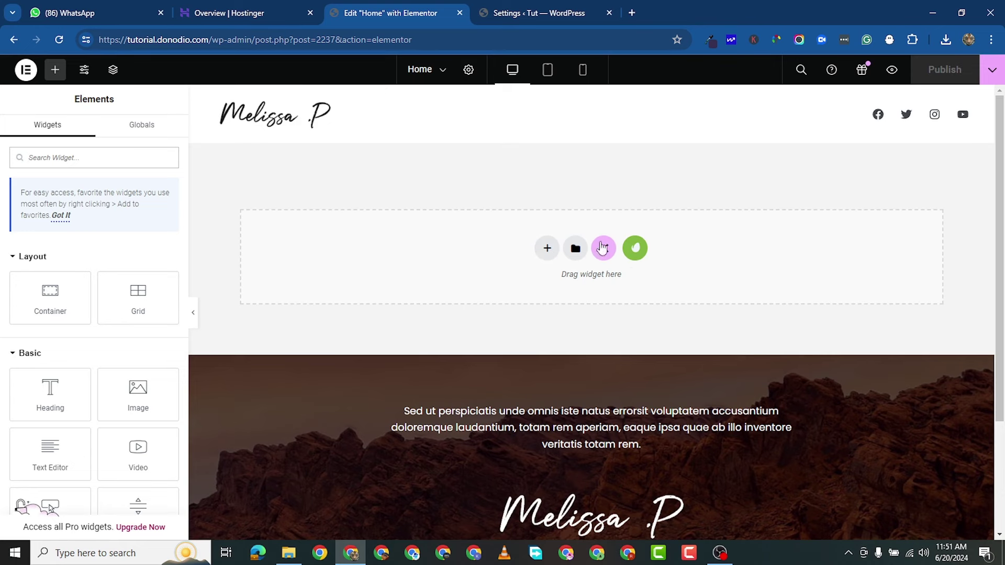
pyautogui.scroll(-3, 622, 366)
pyautogui.scroll(3, 624, 340)
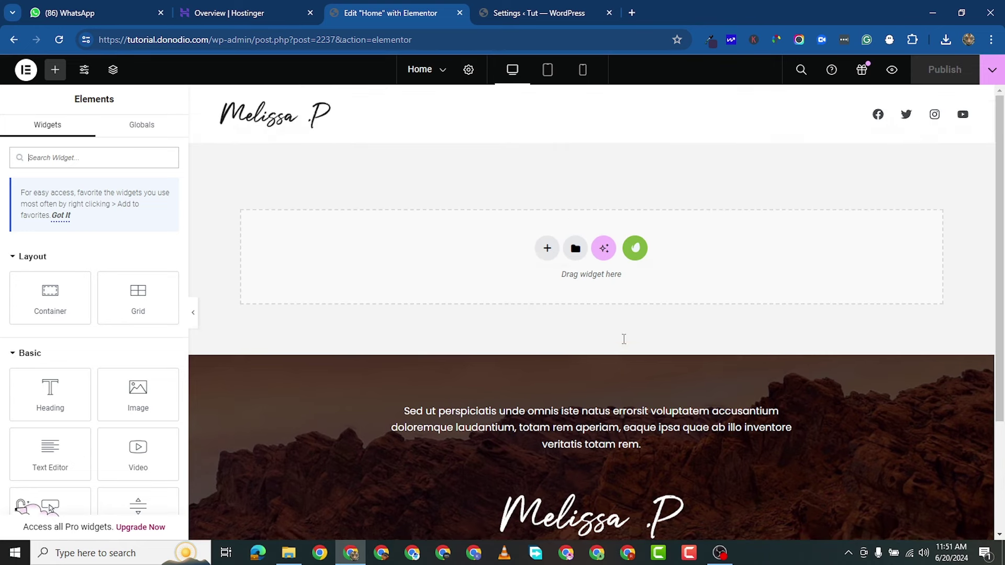
pyautogui.click(635, 249)
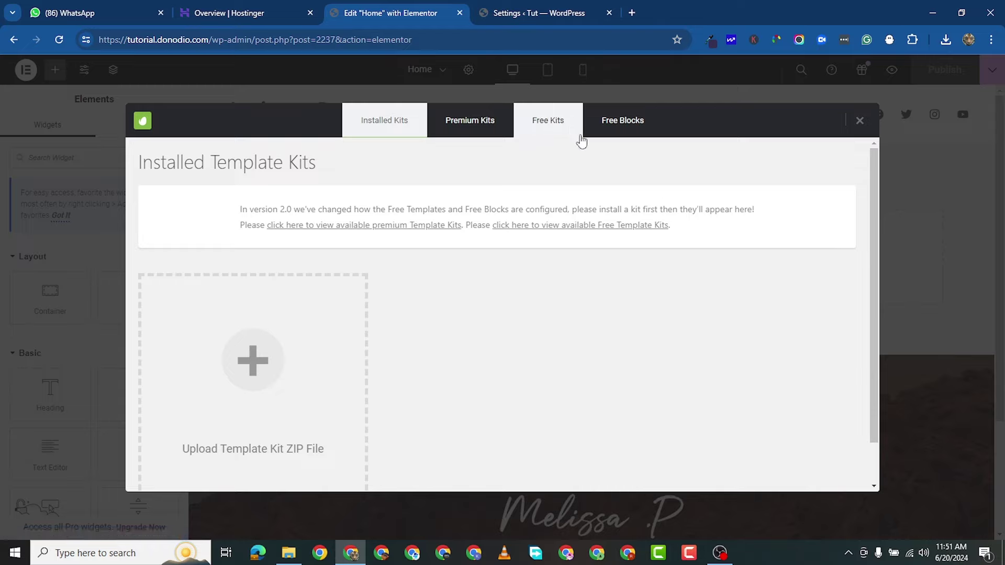
pyautogui.click(557, 125)
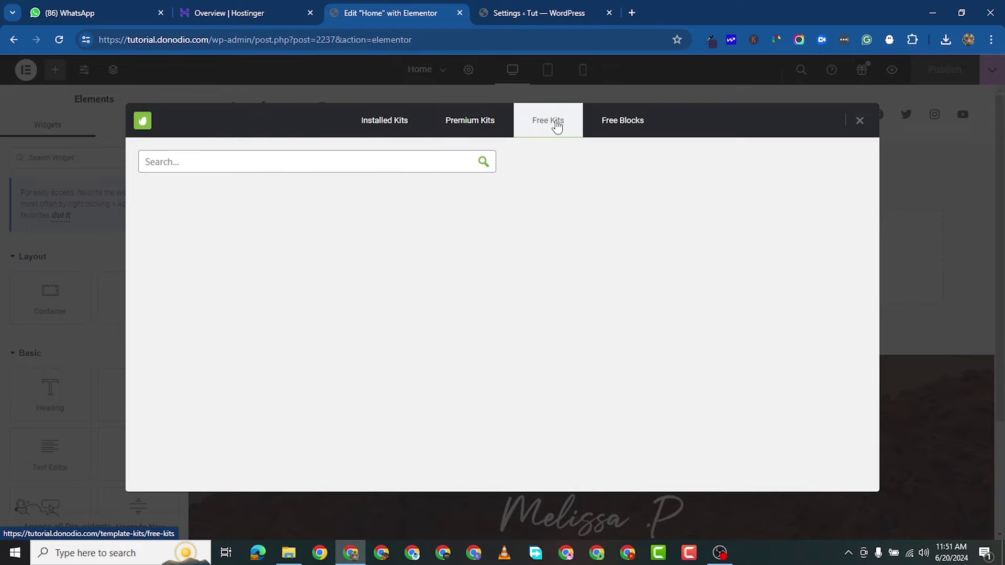
pyautogui.scroll(-1, 455, 335)
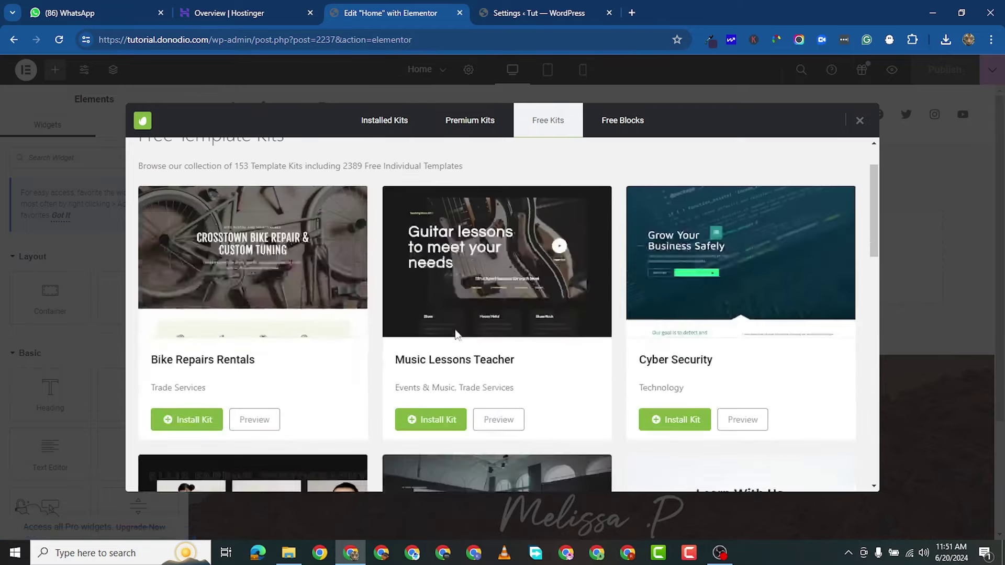
# Browse the free template kits and the About and Hero categories of the free blocks, and return to the free kits.
pyautogui.scroll(-15, 456, 335)
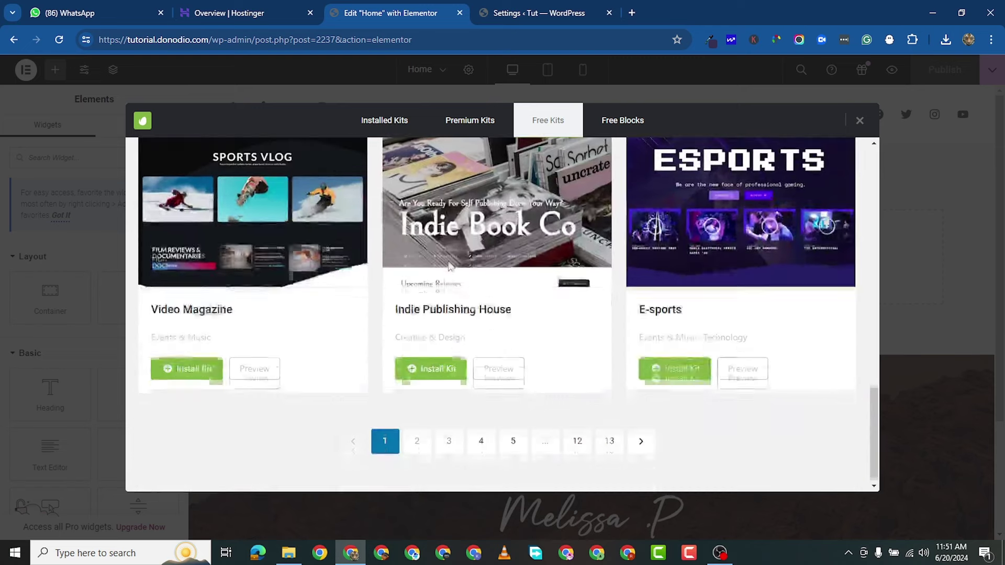
pyautogui.click(645, 133)
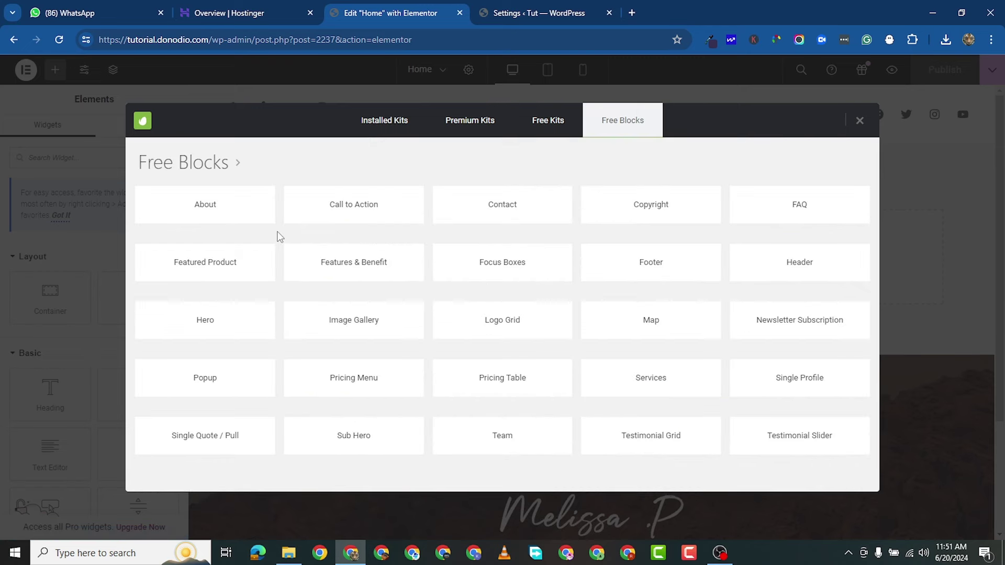
pyautogui.click(222, 218)
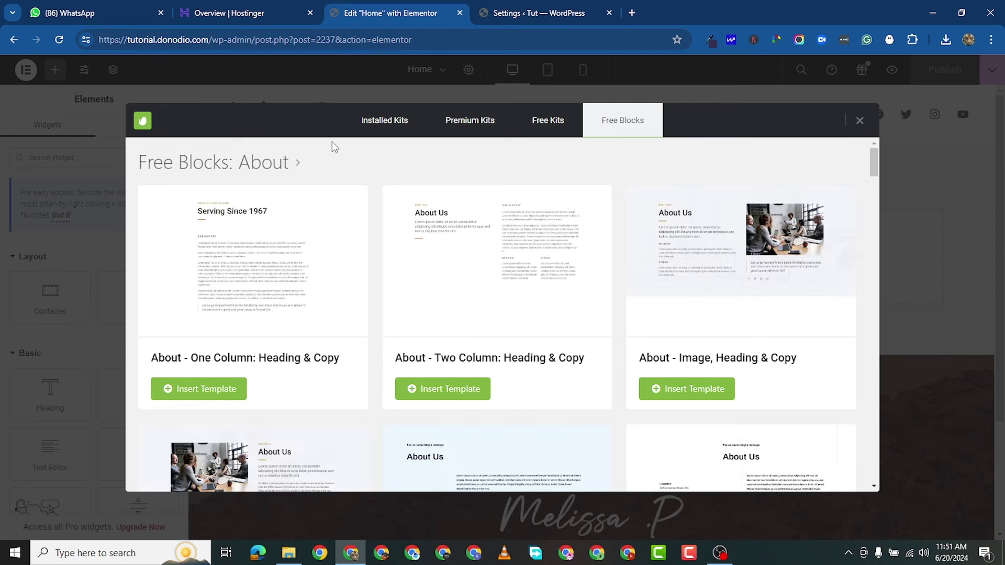
pyautogui.click(588, 134)
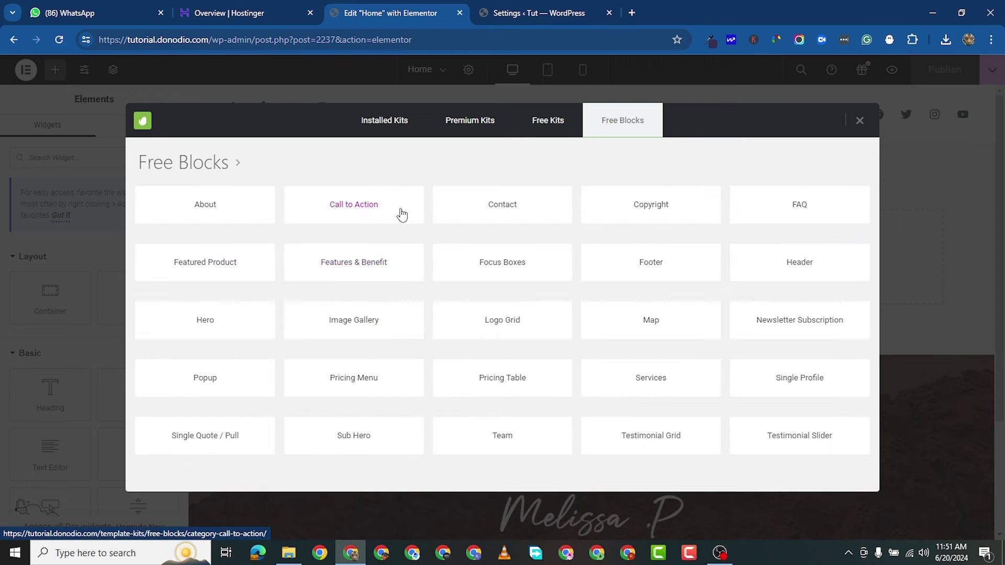
pyautogui.click(220, 323)
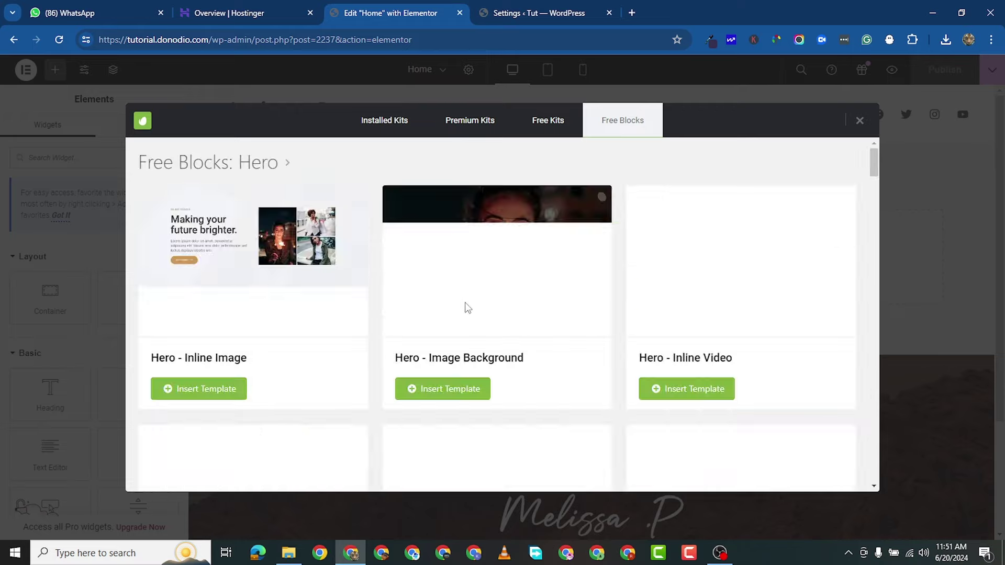
pyautogui.click(547, 121)
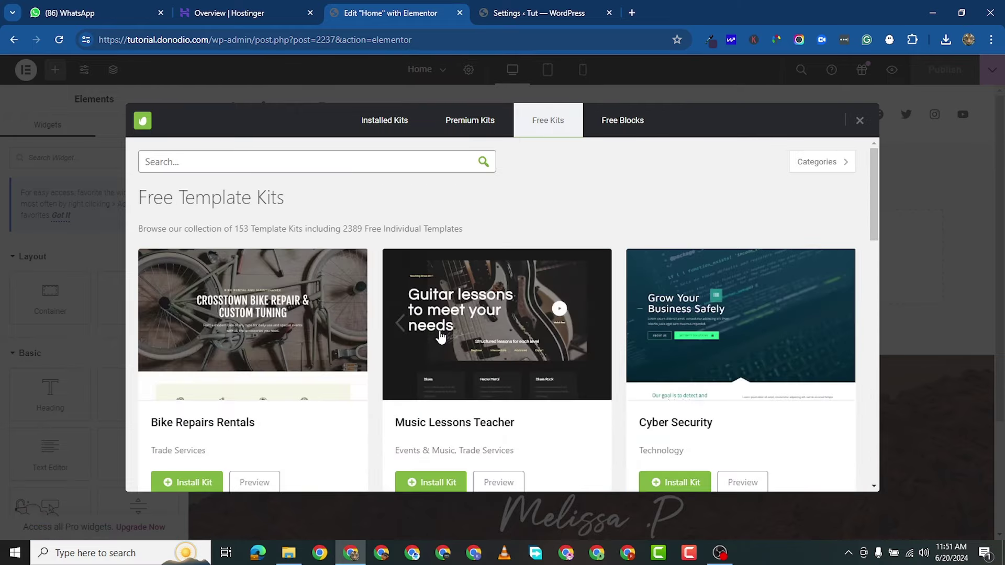
# Search the free template kits for "law" and open the preview of the Law Firm kit.
pyautogui.scroll(-7, 510, 312)
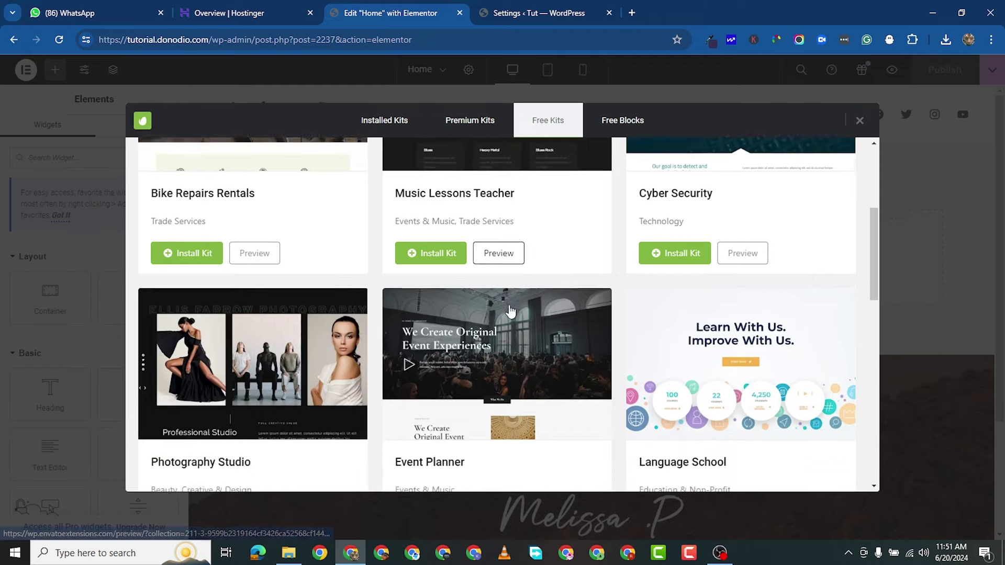
pyautogui.scroll(-3, 512, 311)
pyautogui.scroll(10, 518, 304)
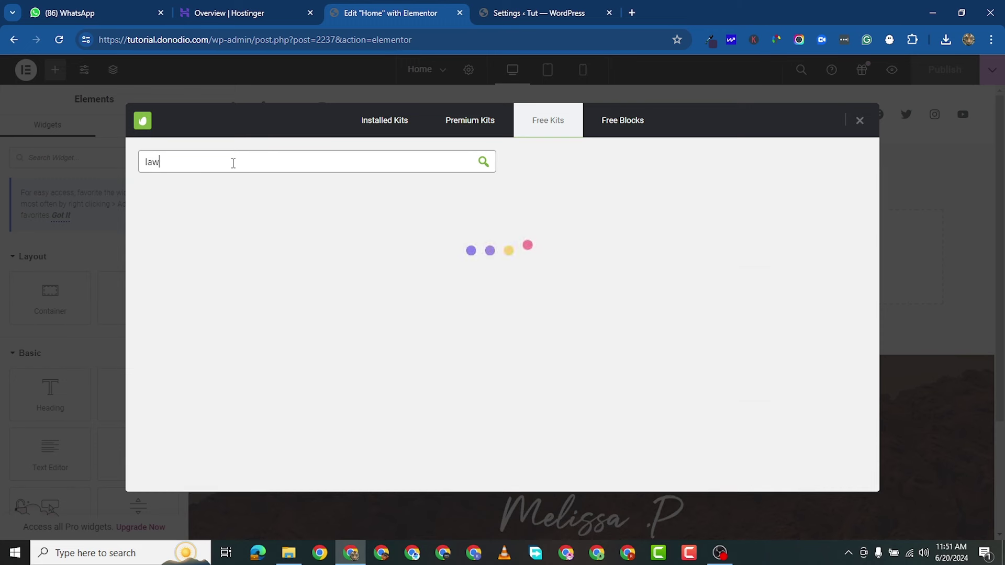
pyautogui.scroll(-1, 258, 323)
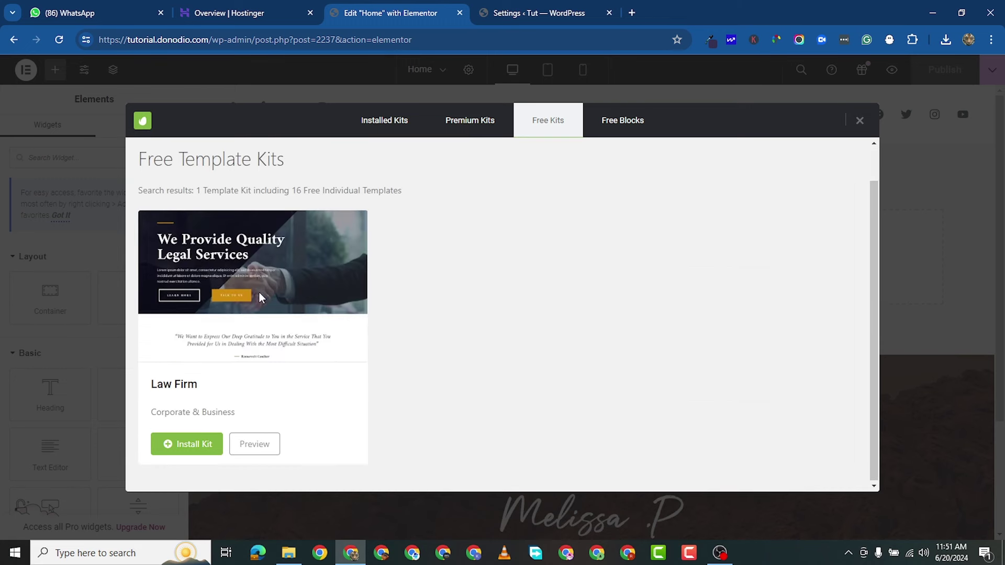
pyautogui.click(261, 444)
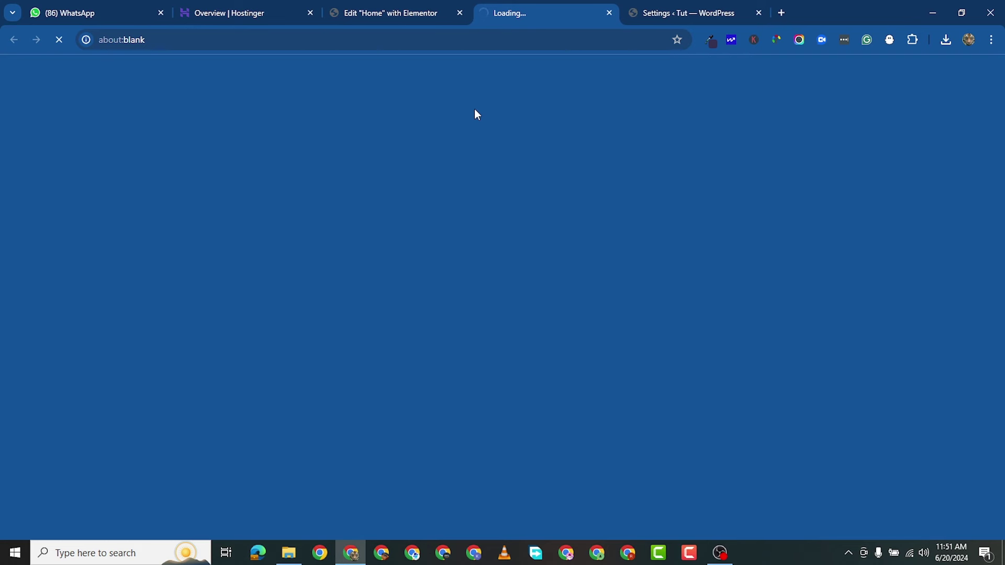
pyautogui.click(405, 19)
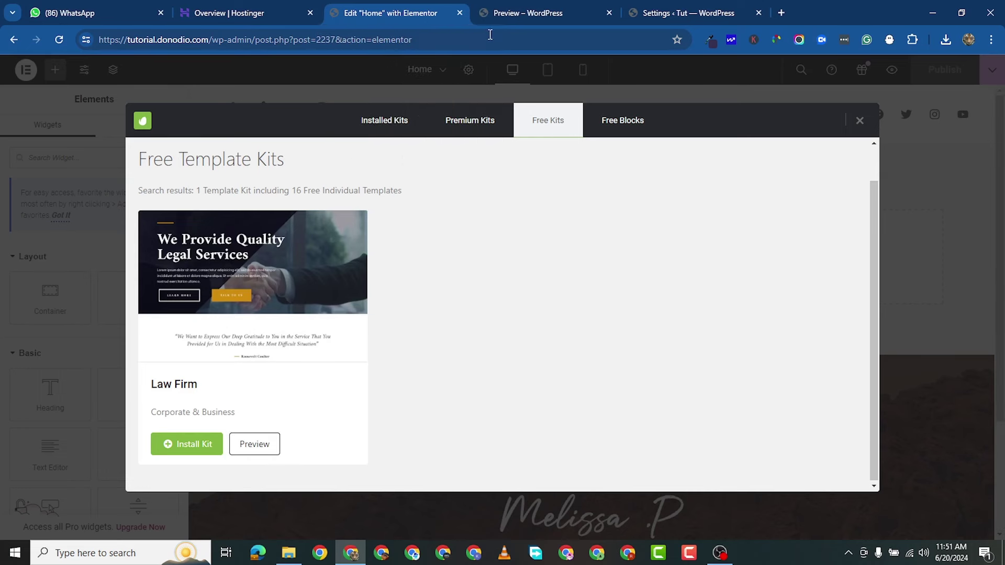
pyautogui.click(495, 14)
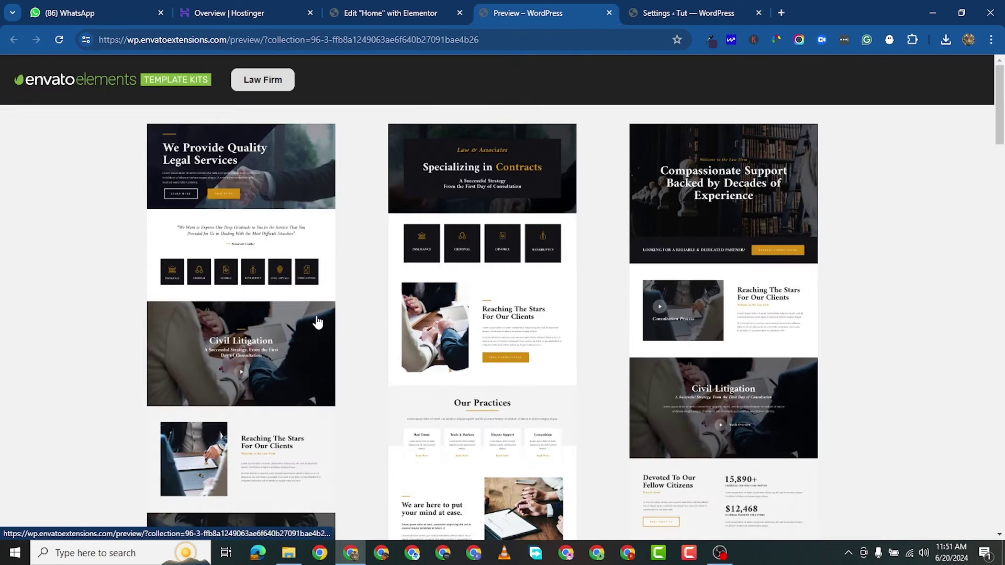
# Look over the Law Firm kit's page previews, and open the Home 1 template to review its full layout.
pyautogui.scroll(-8, 224, 356)
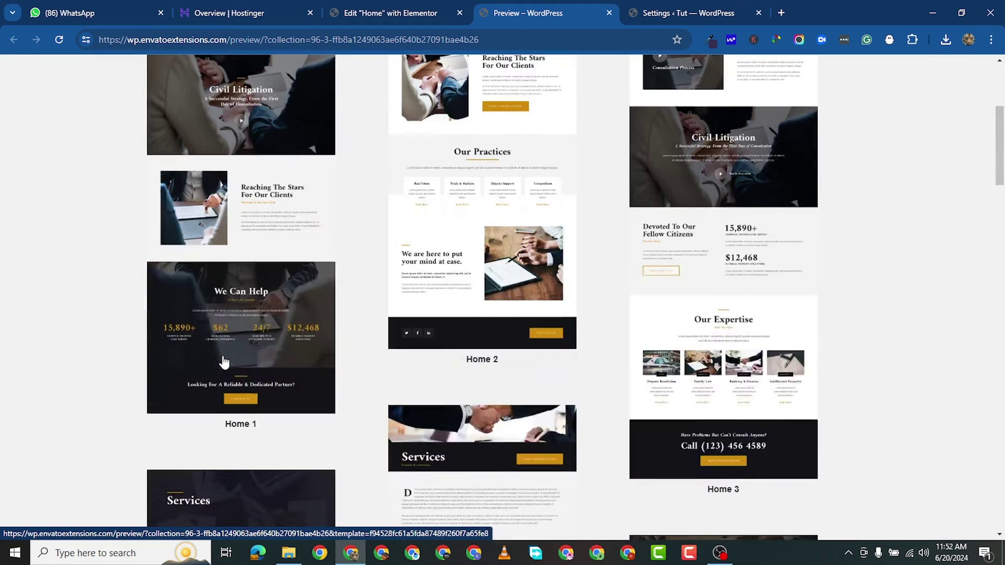
pyautogui.scroll(6, 243, 312)
pyautogui.scroll(2, 243, 312)
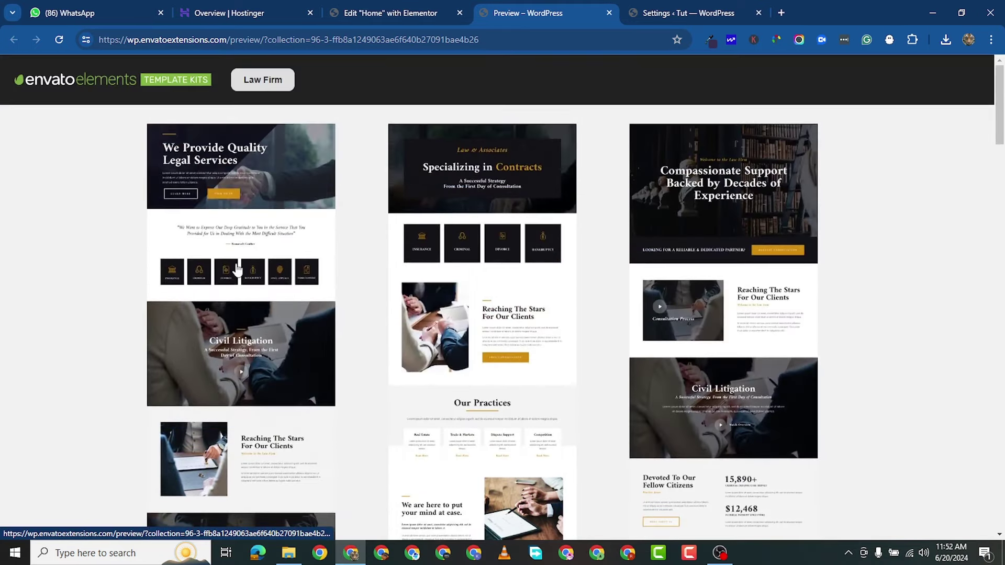
pyautogui.click(236, 267)
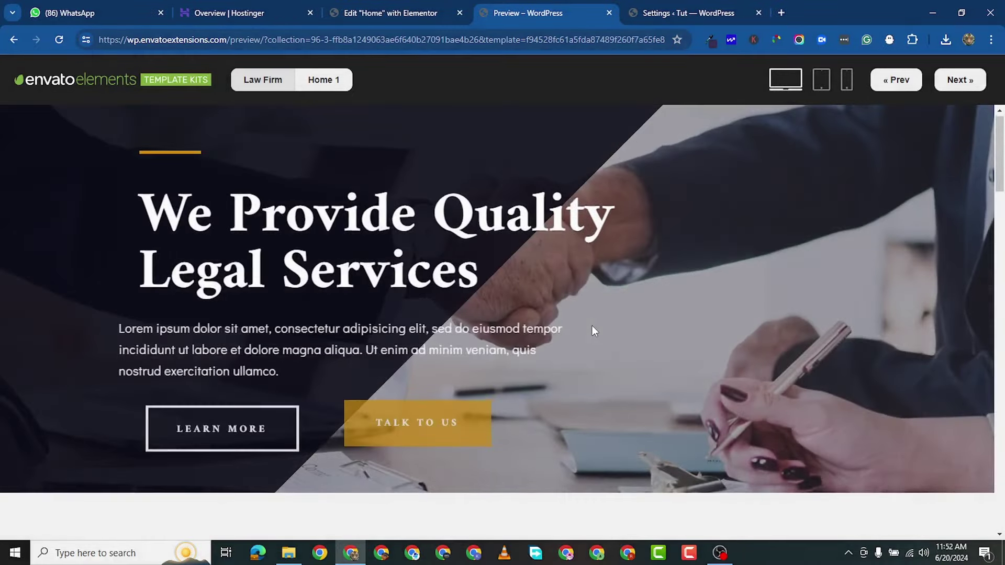
pyautogui.scroll(-5, 592, 326)
pyautogui.scroll(-10, 593, 325)
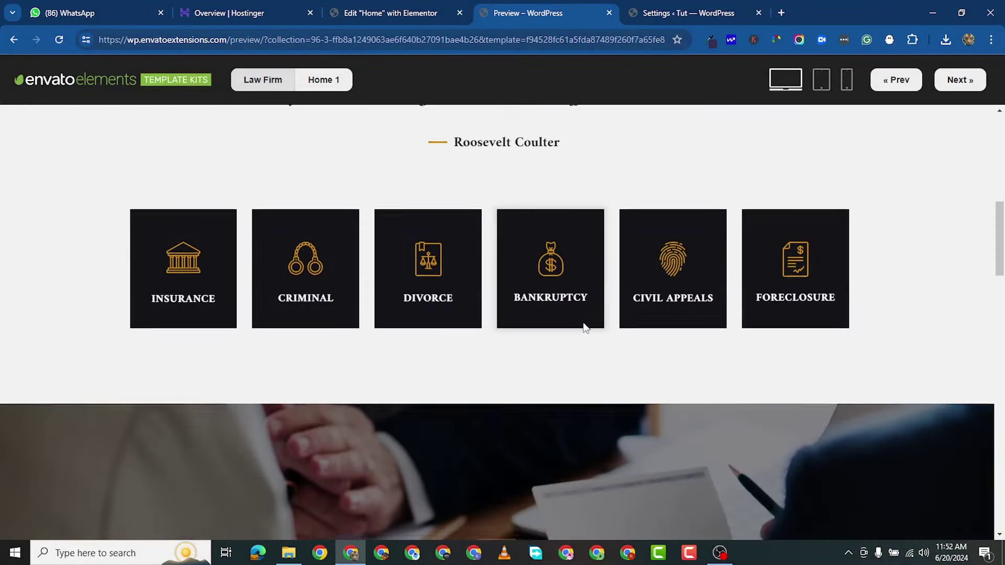
pyautogui.scroll(-6, 586, 329)
pyautogui.scroll(-10, 584, 323)
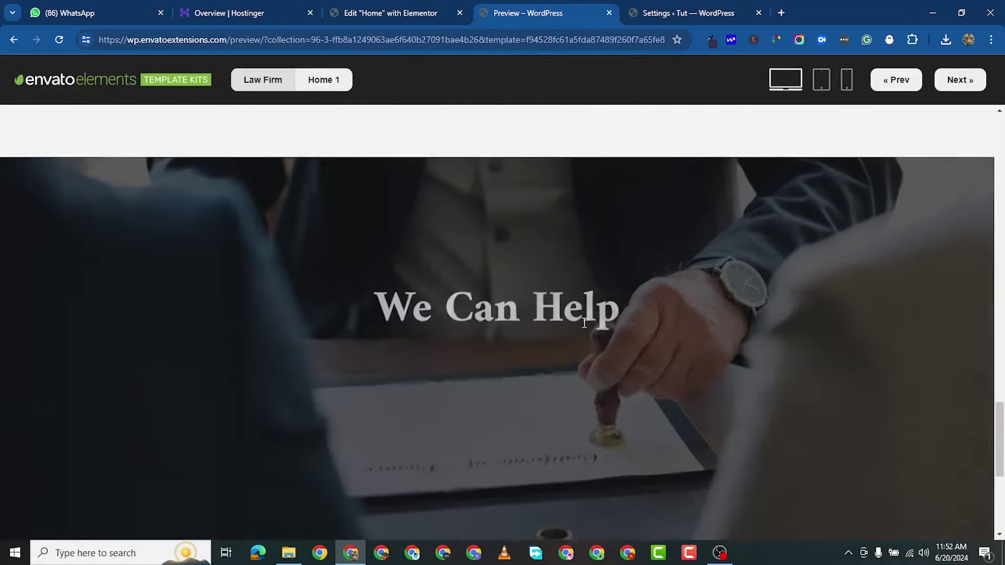
pyautogui.scroll(20, 604, 324)
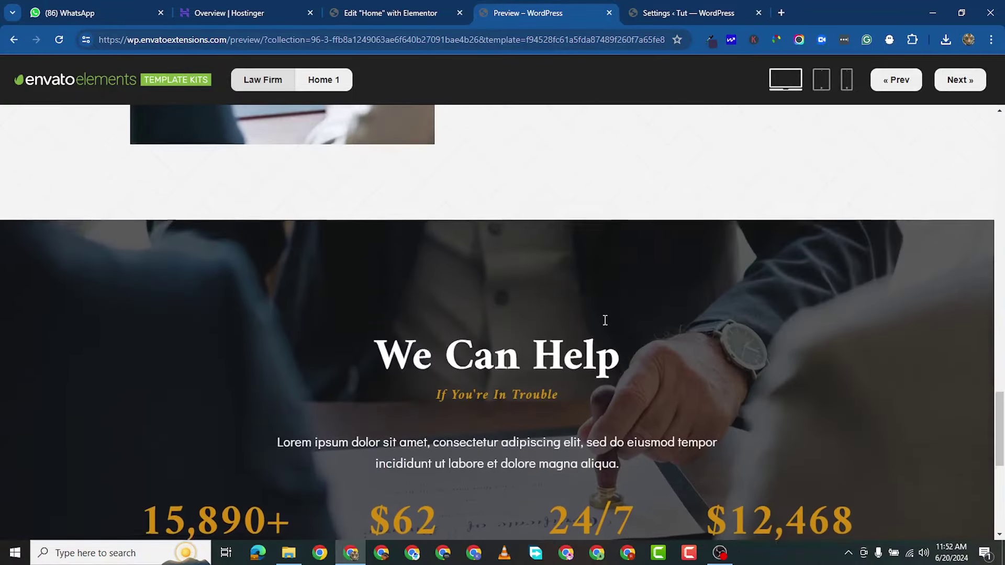
pyautogui.scroll(5, 604, 327)
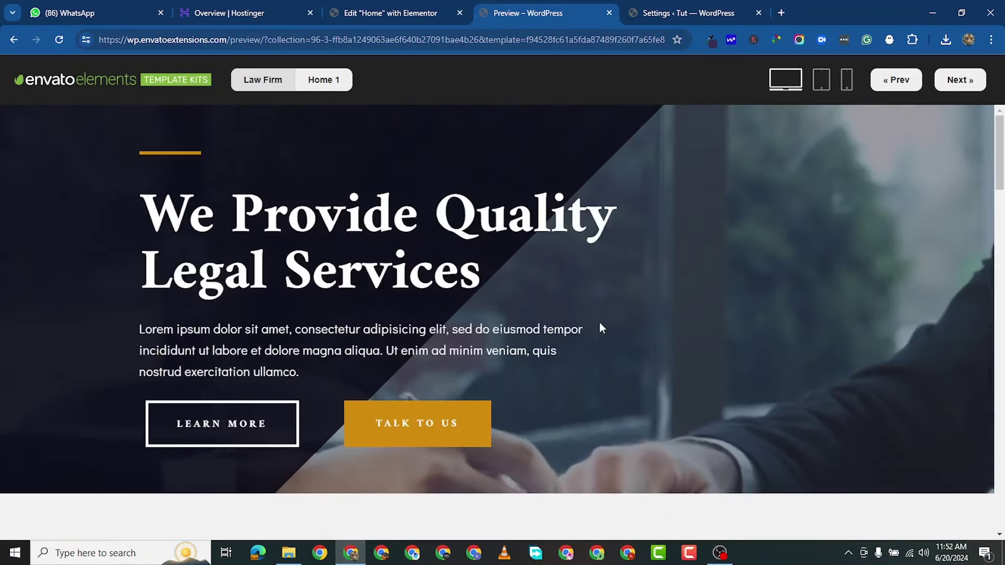
pyautogui.scroll(-5, 527, 224)
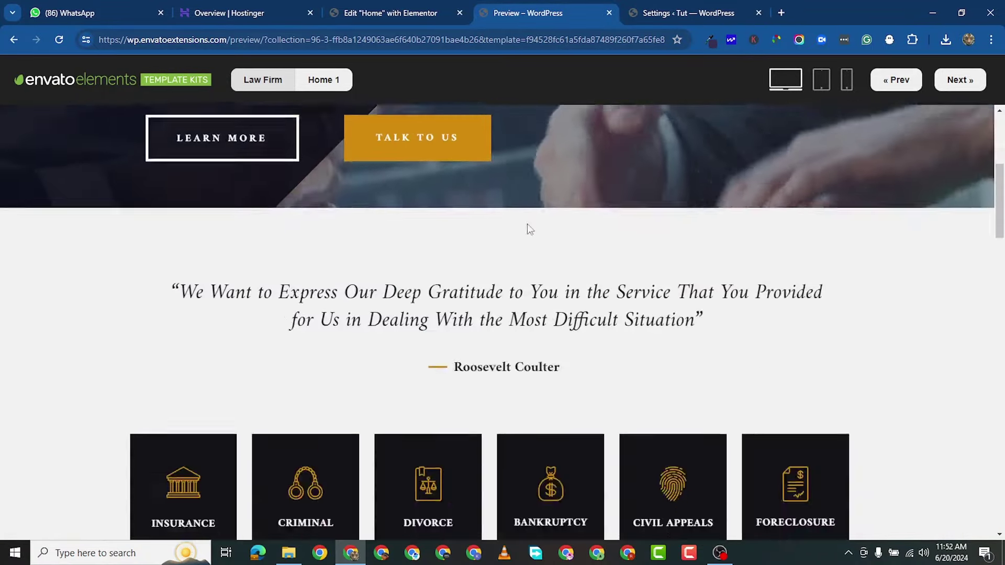
pyautogui.scroll(5, 526, 224)
pyautogui.scroll(1, 527, 224)
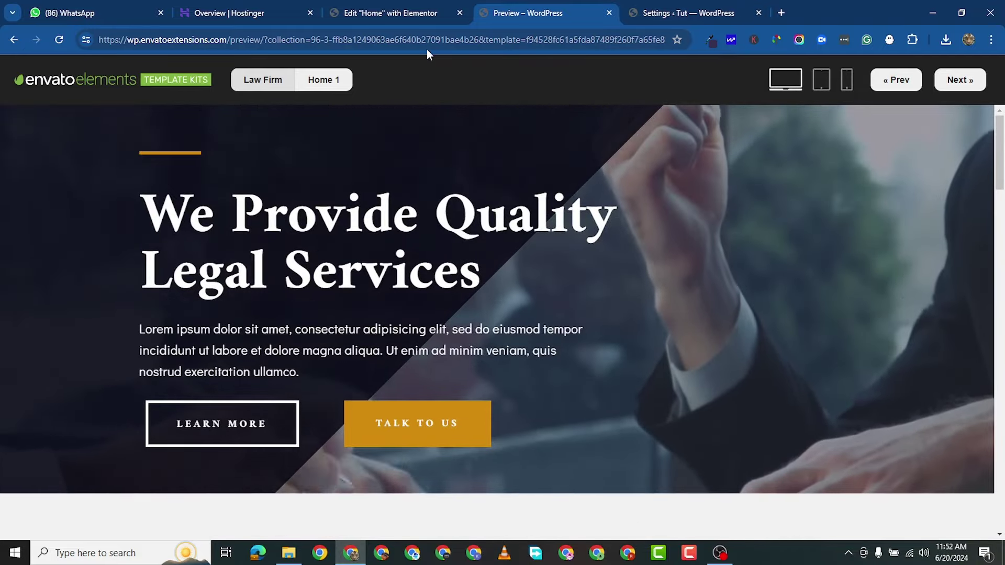
# Switch to the Home page's editor and back to the preview, and examine the Home 1 sections from Civil Litigation to the closing contact section.
pyautogui.click(393, 14)
pyautogui.click(544, 14)
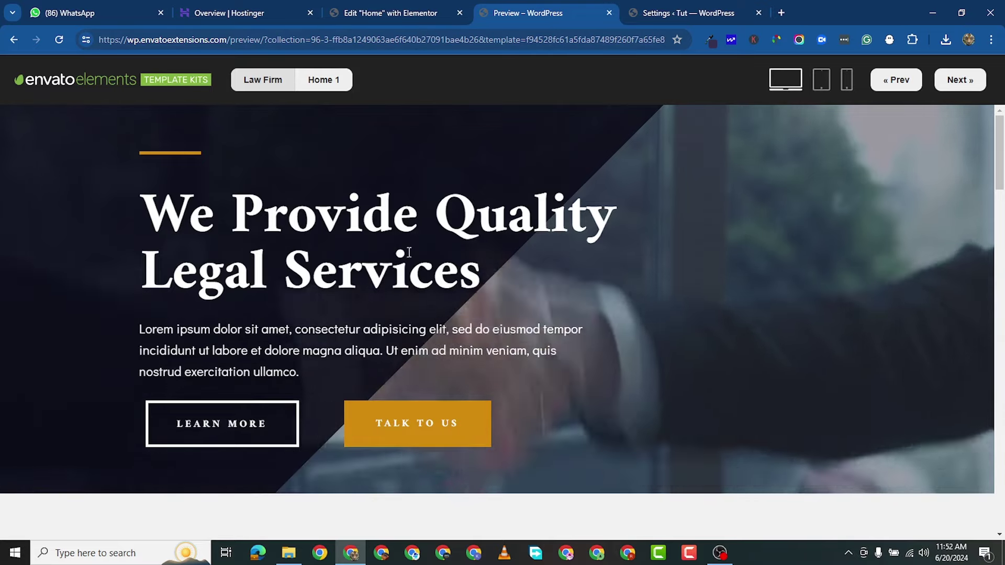
pyautogui.scroll(-1, 435, 335)
pyautogui.scroll(-20, 435, 336)
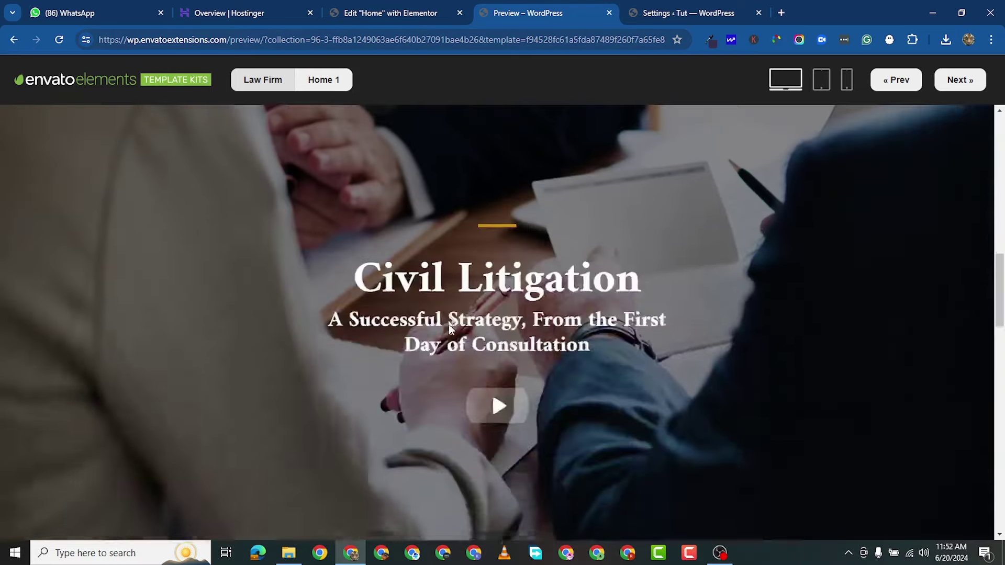
pyautogui.scroll(-8, 448, 324)
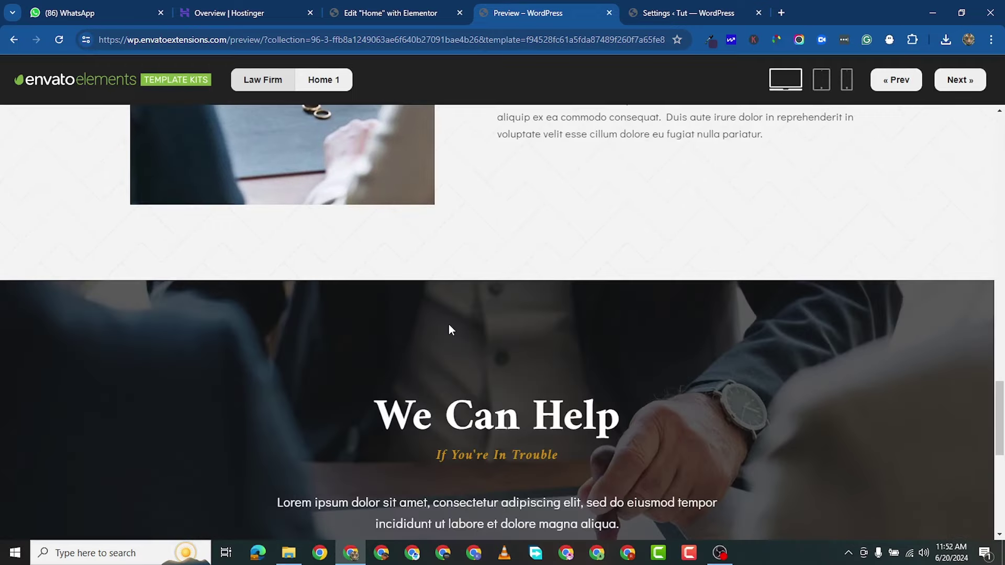
pyautogui.scroll(4, 448, 324)
pyautogui.scroll(4, 725, 274)
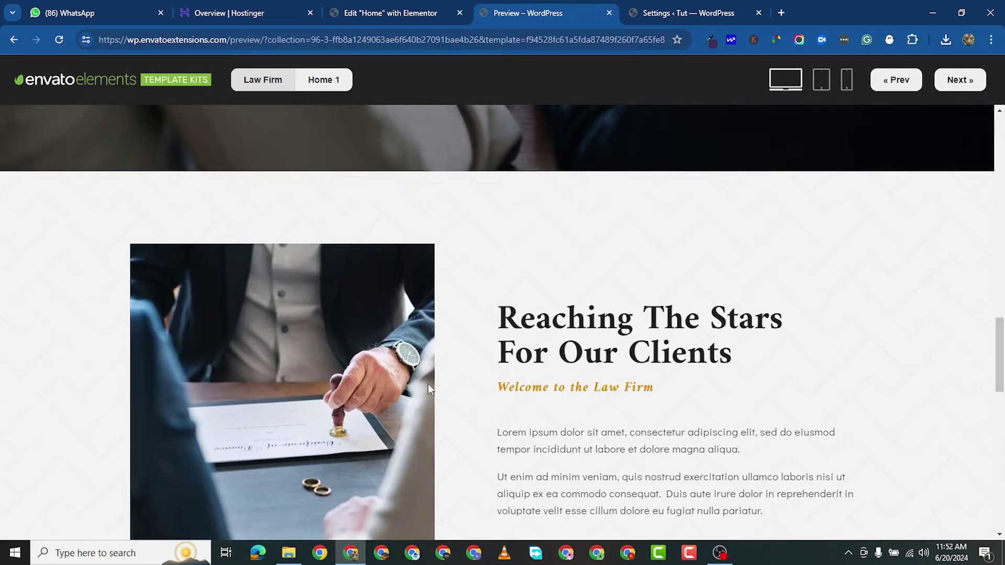
pyautogui.scroll(-12, 428, 385)
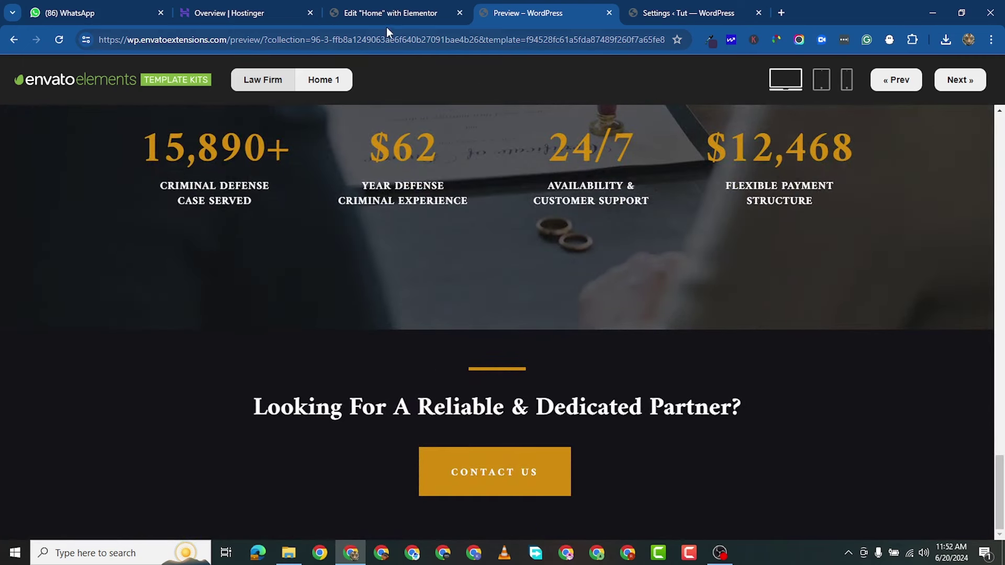
# Open the installed Law Firm kit in the Home page's editor and install all of its listed missing requirements.
pyautogui.click(393, 14)
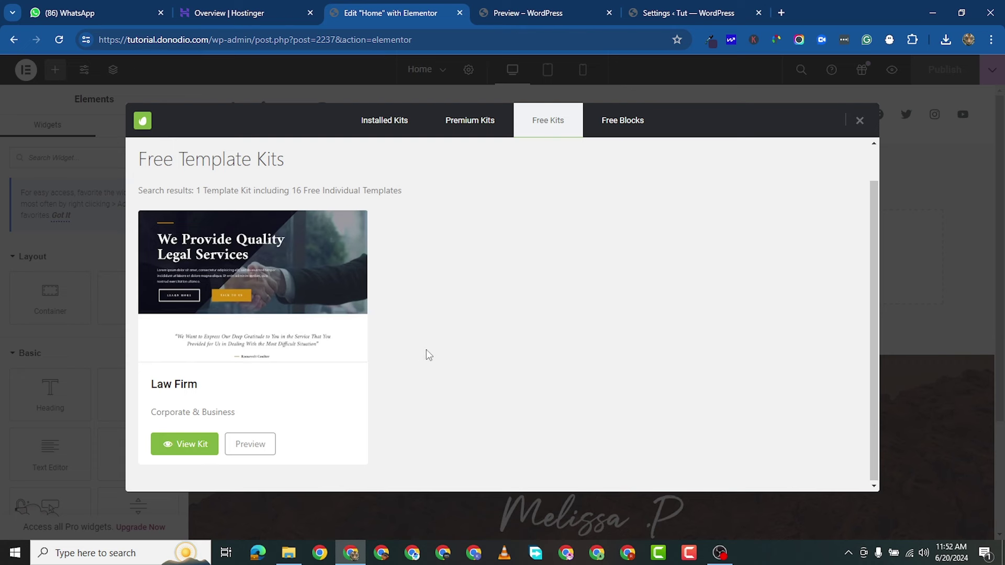
pyautogui.click(202, 452)
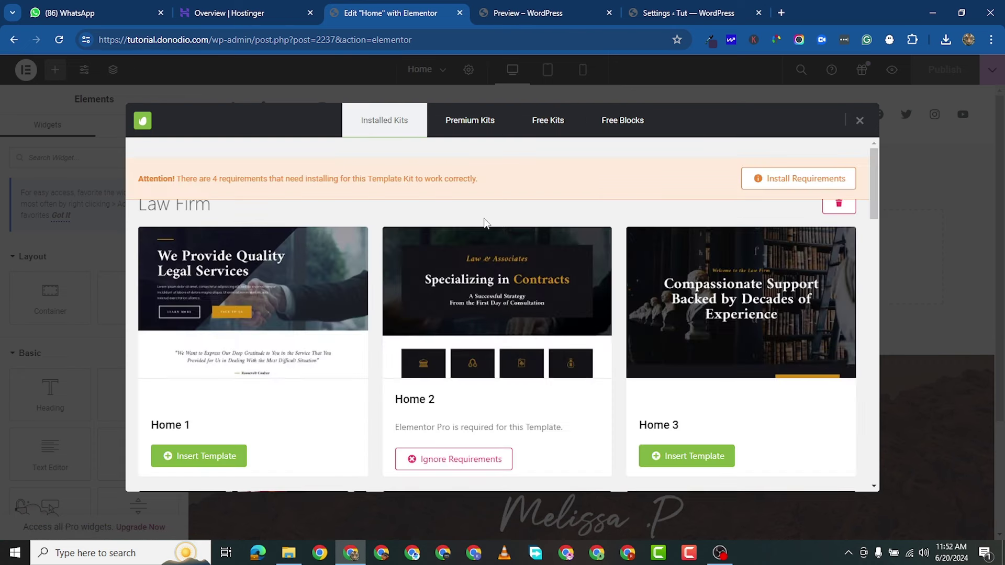
pyautogui.click(811, 187)
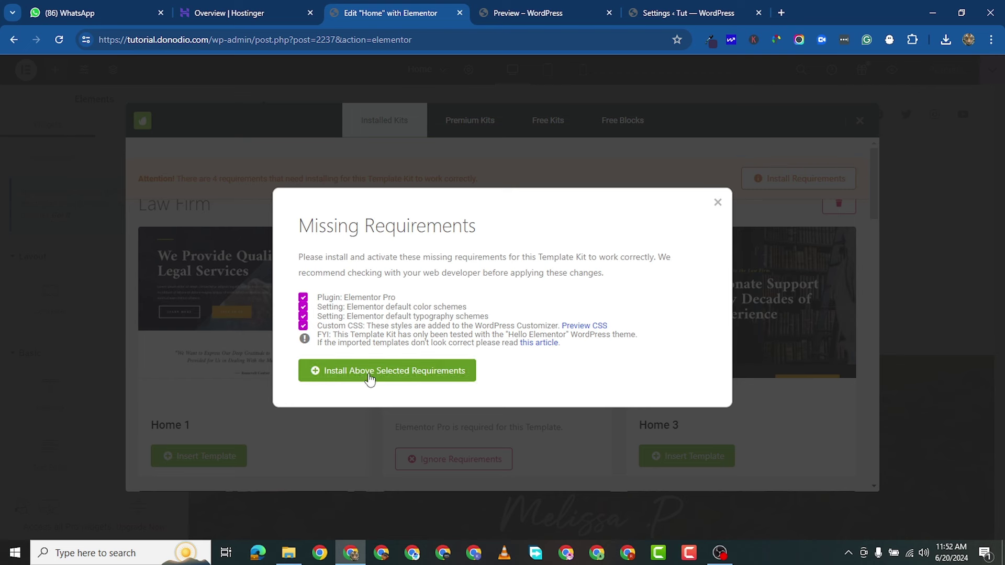
pyautogui.click(391, 385)
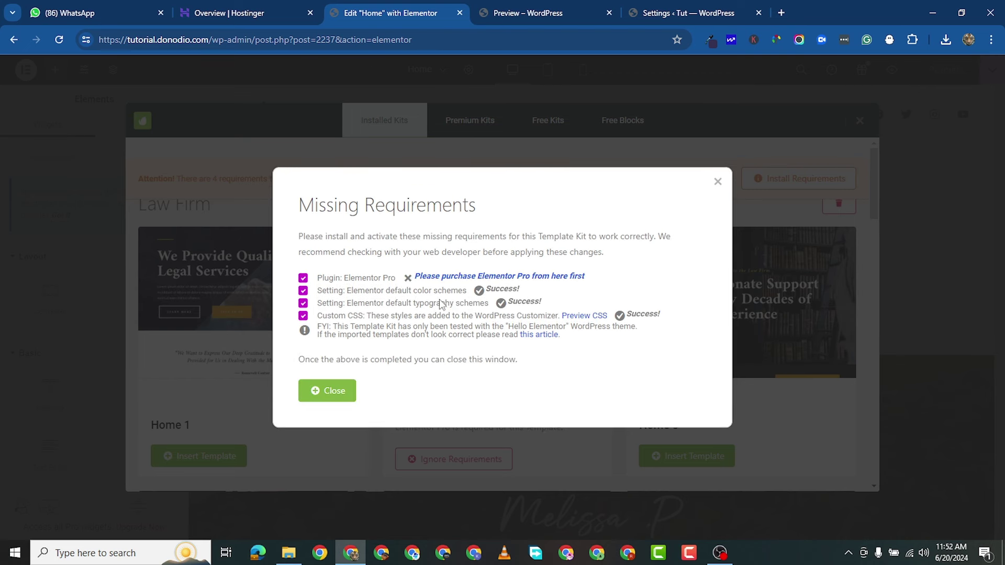
pyautogui.click(339, 398)
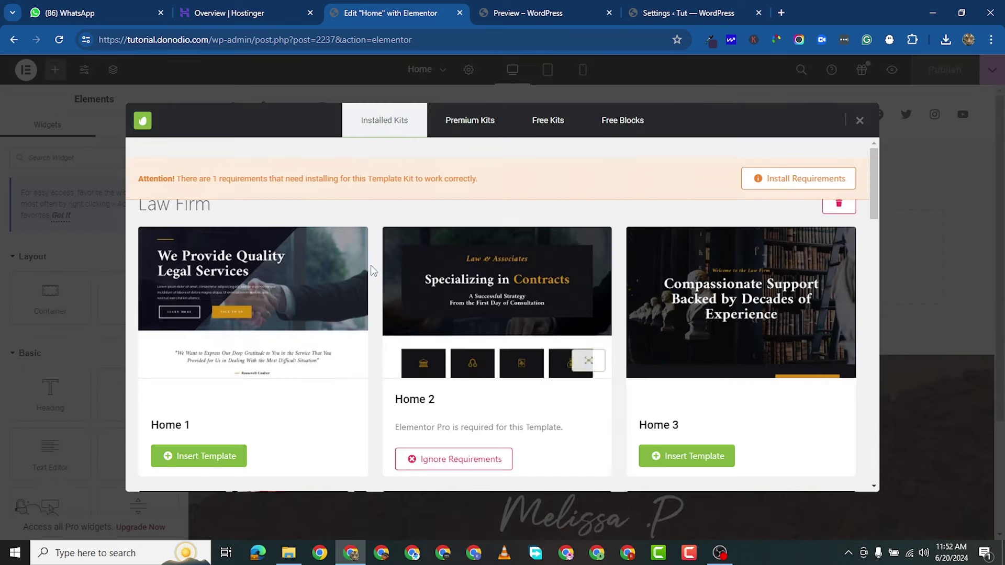
# Look over all templates in the installed Law Firm kit, checking which ones can be inserted and which require Elementor Pro.
pyautogui.scroll(-3, 354, 313)
pyautogui.scroll(2, 269, 321)
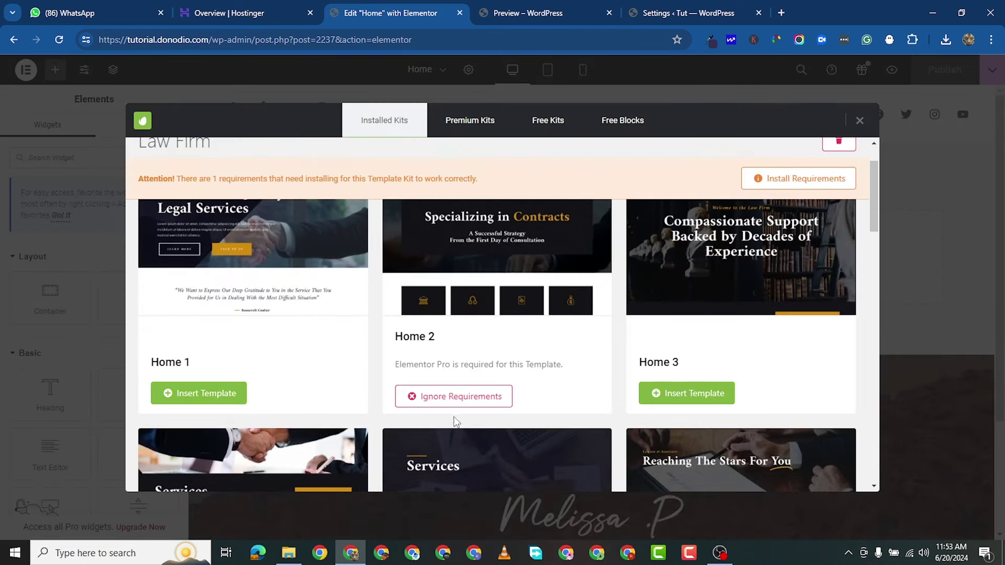
pyautogui.scroll(1, 487, 345)
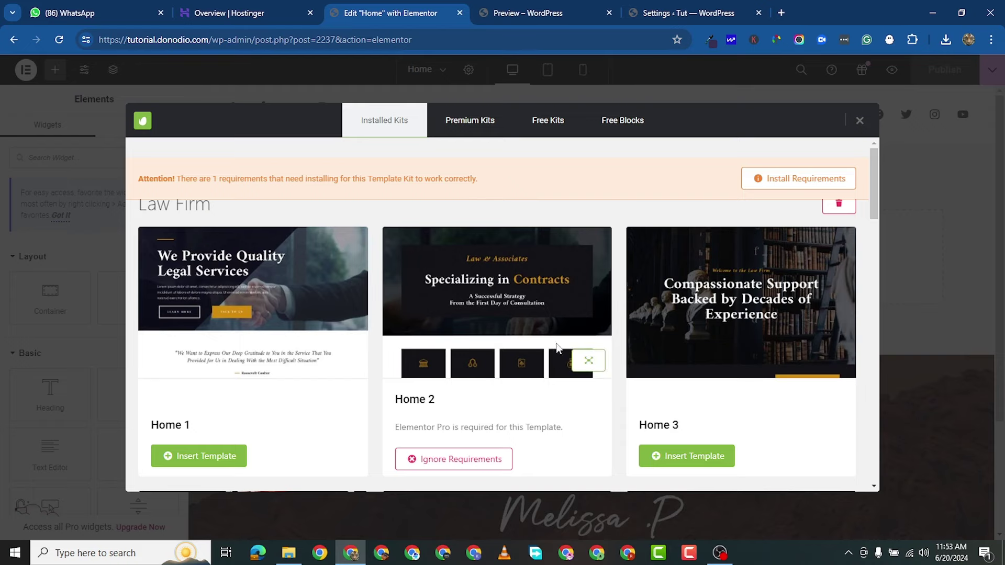
pyautogui.scroll(-3, 552, 386)
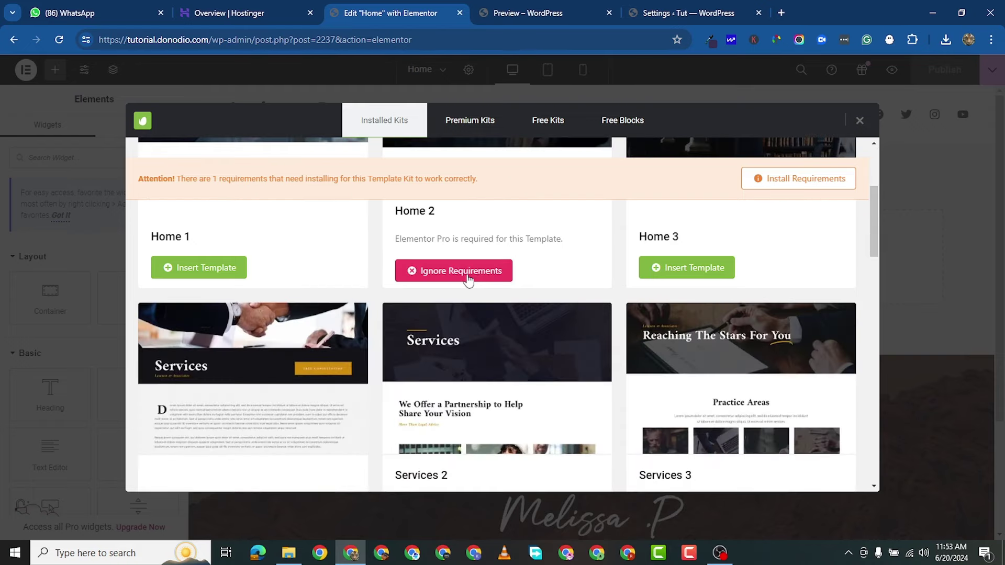
pyautogui.scroll(-4, 465, 277)
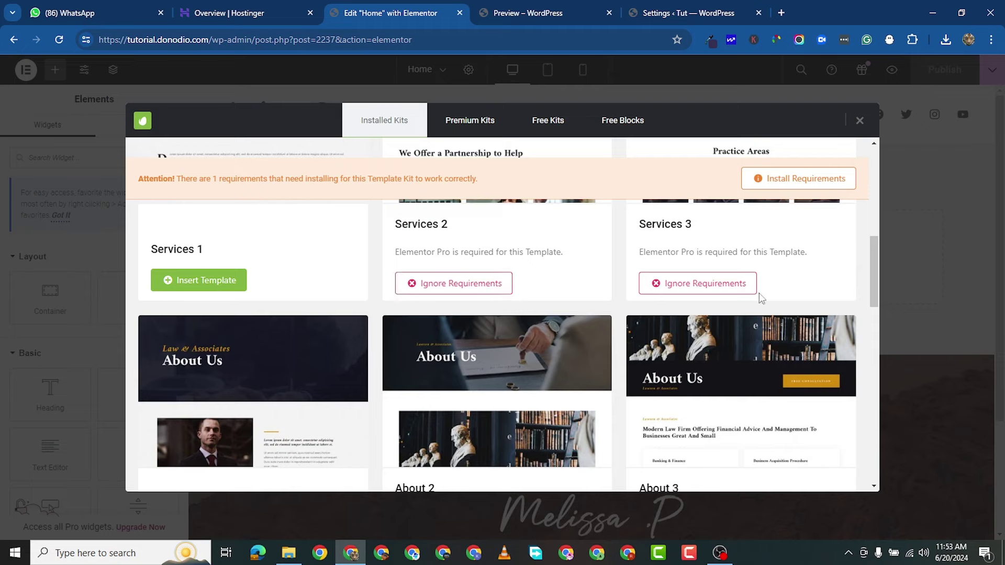
pyautogui.scroll(-4, 762, 298)
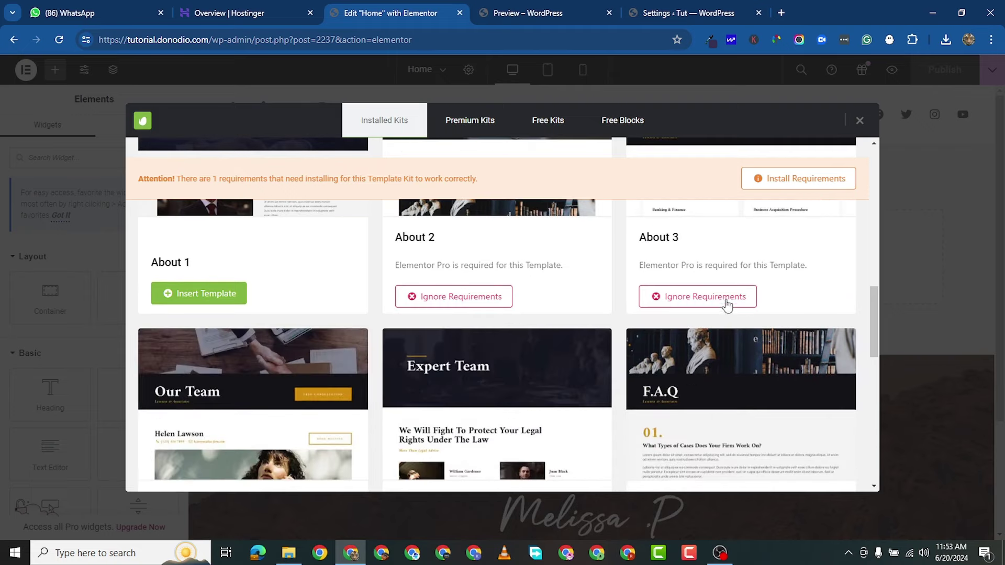
pyautogui.scroll(-3, 471, 313)
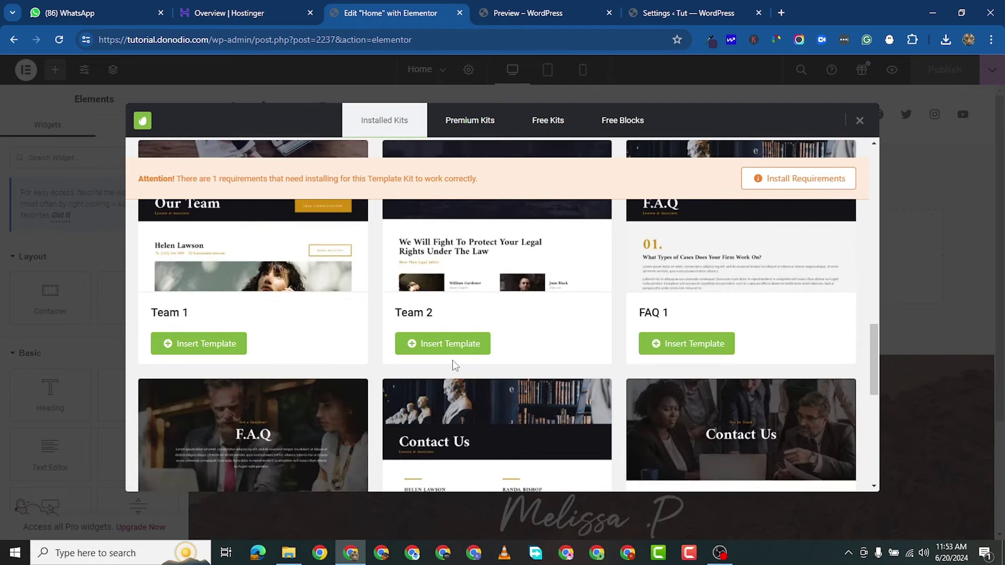
pyautogui.scroll(-7, 454, 365)
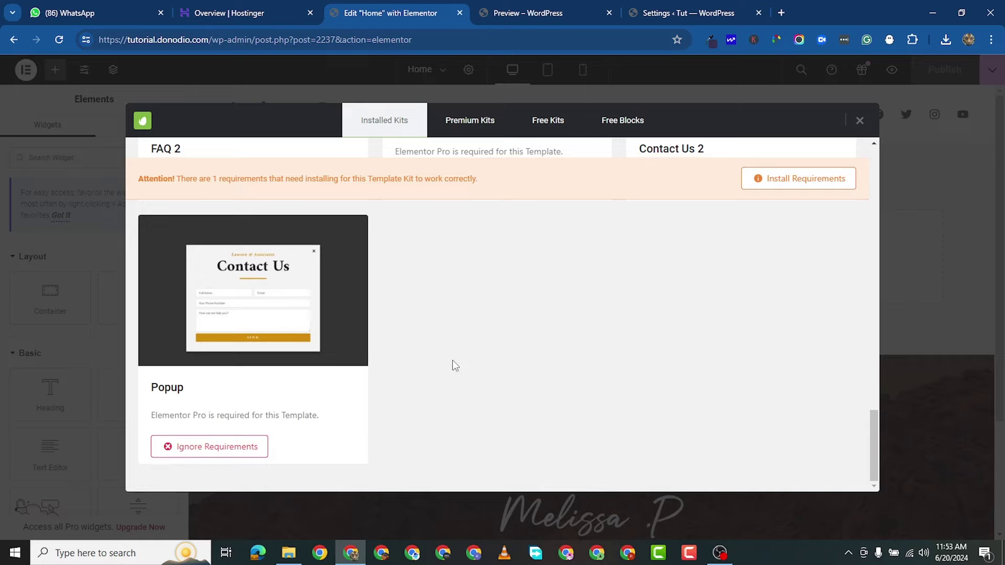
pyautogui.scroll(7, 454, 365)
pyautogui.scroll(8, 452, 362)
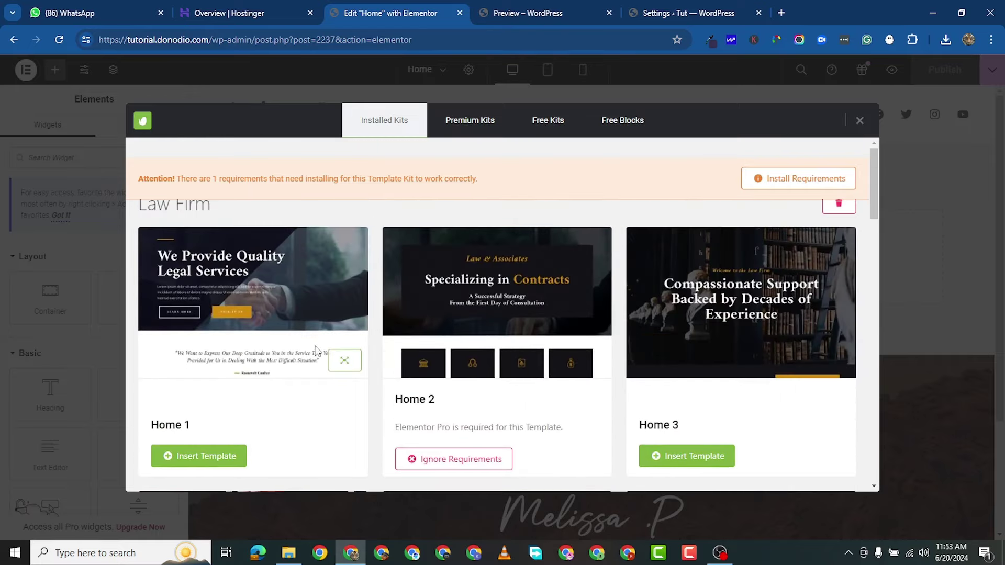
# Review the full preview of the Home 1 template and insert it into the Home page.
pyautogui.click(345, 362)
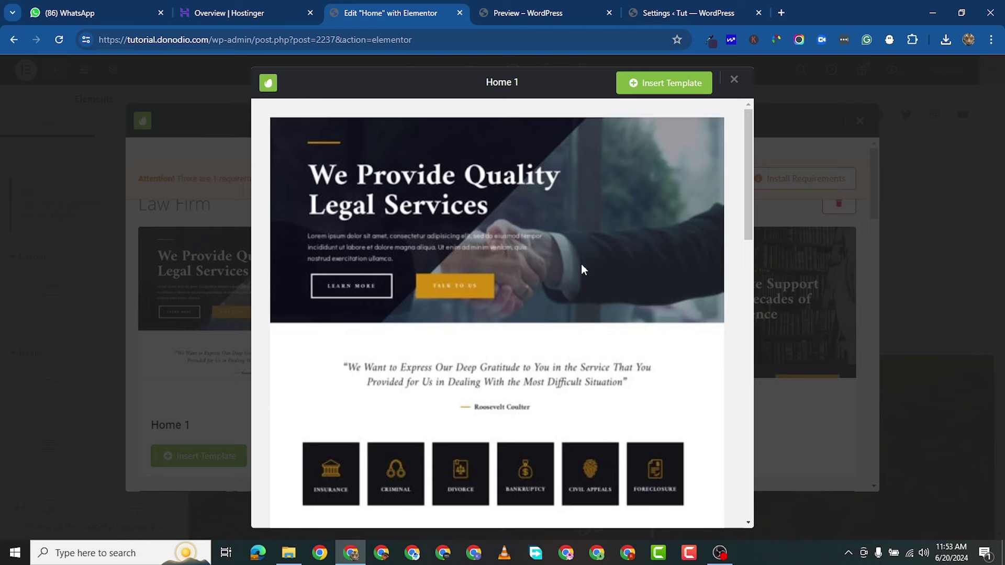
pyautogui.scroll(-10, 591, 292)
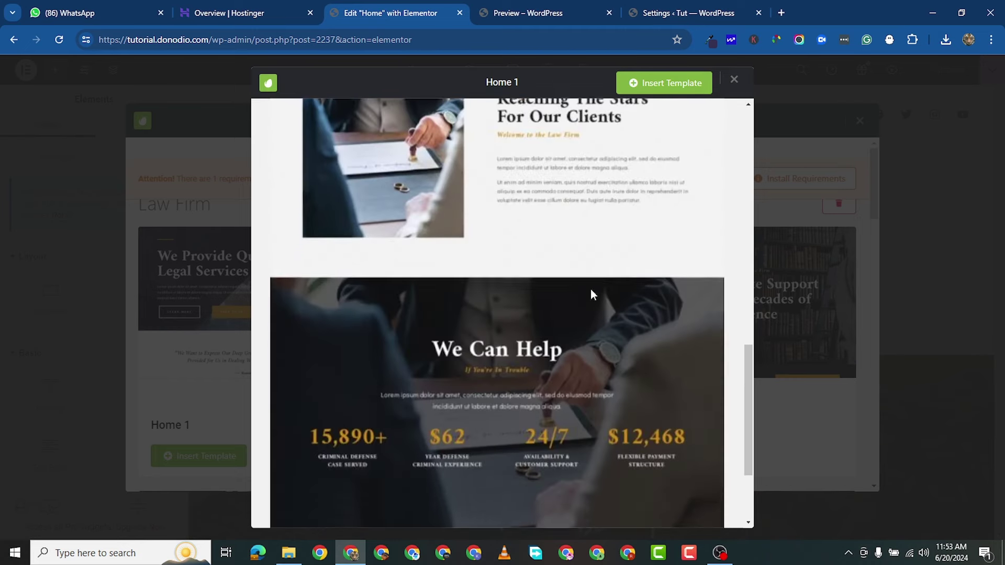
pyautogui.scroll(-3, 592, 290)
pyautogui.scroll(13, 594, 291)
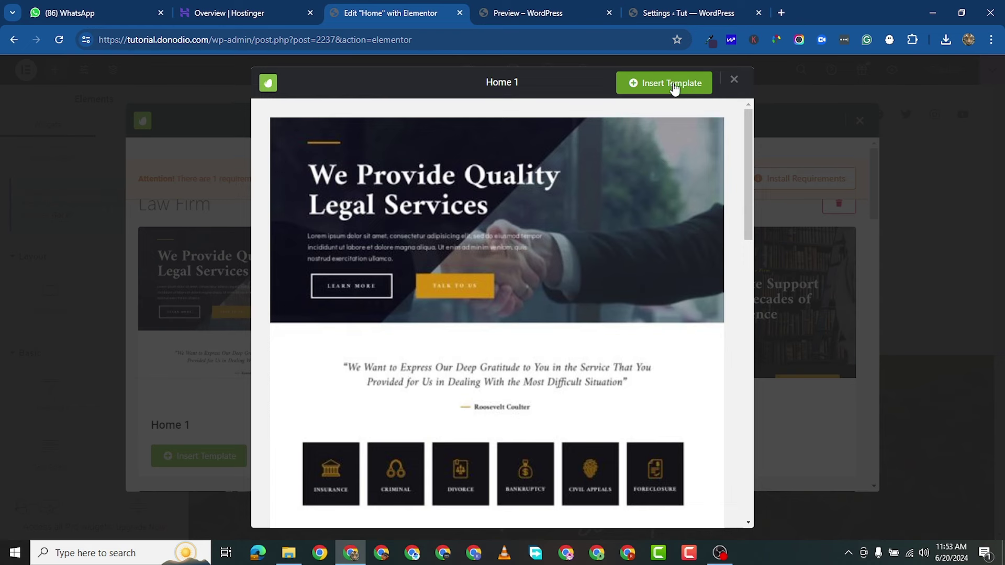
pyautogui.click(736, 80)
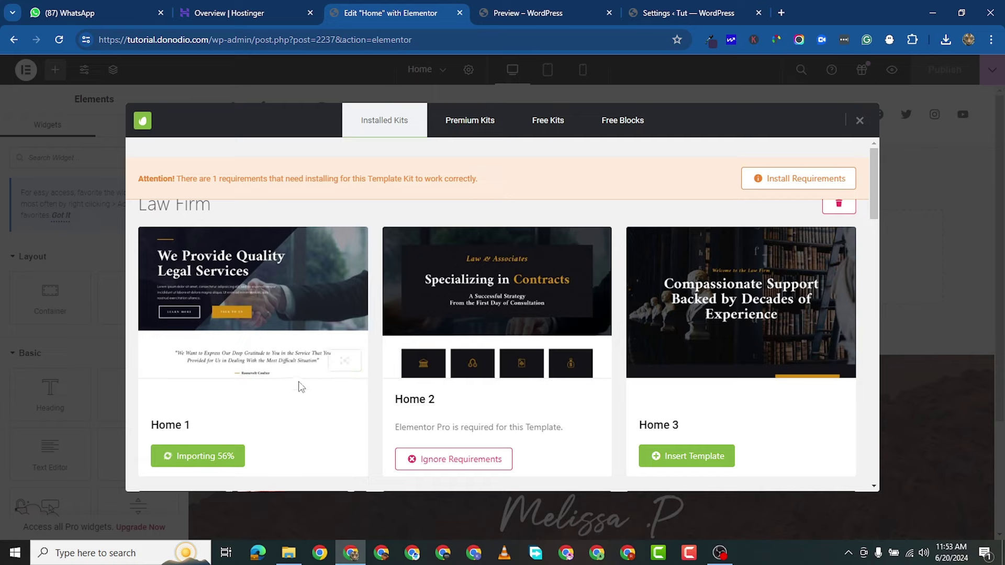
# While Home 1 imports, compare the kit's Services, About, Team, FAQ and Contact Us templates and their Elementor Pro requirements.
pyautogui.scroll(-5, 526, 361)
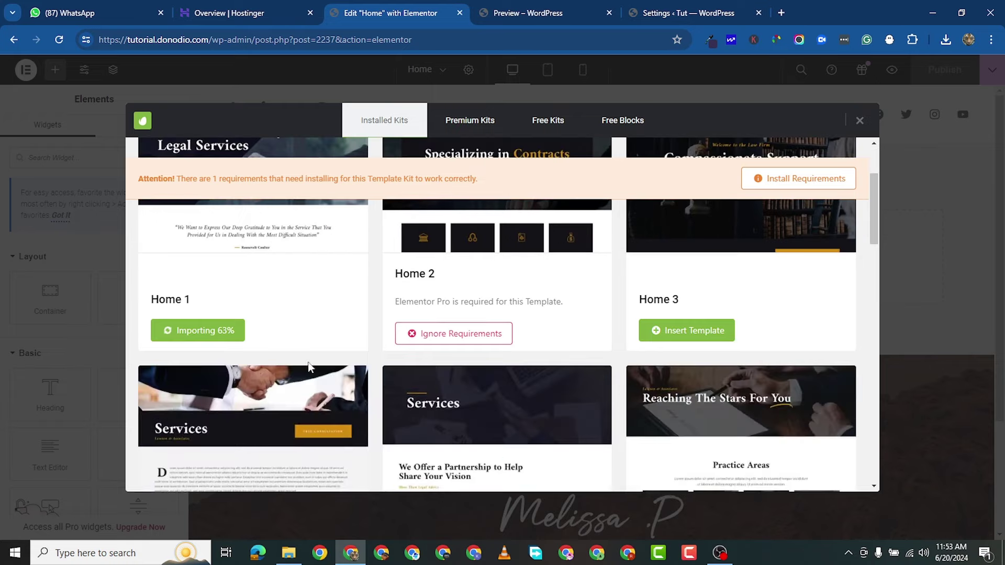
pyautogui.scroll(-2, 402, 386)
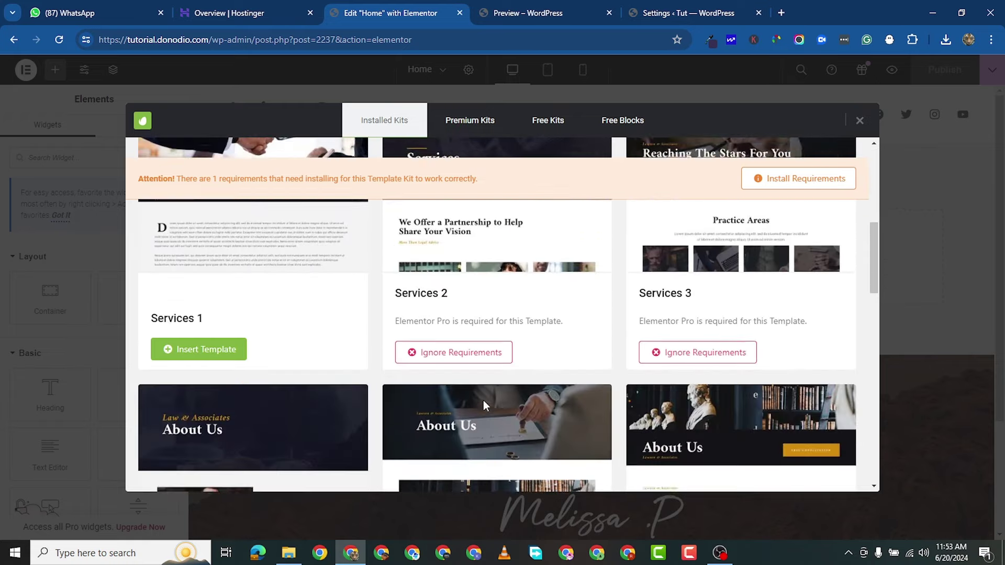
pyautogui.scroll(-2, 239, 362)
pyautogui.scroll(3, 238, 341)
pyautogui.scroll(2, 235, 335)
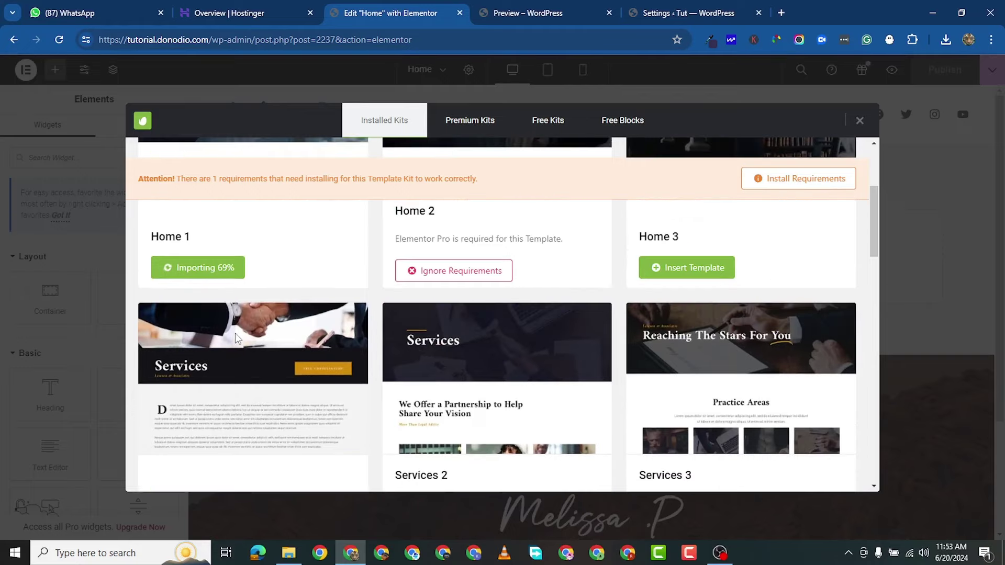
pyautogui.scroll(-6, 262, 356)
pyautogui.scroll(-2, 260, 363)
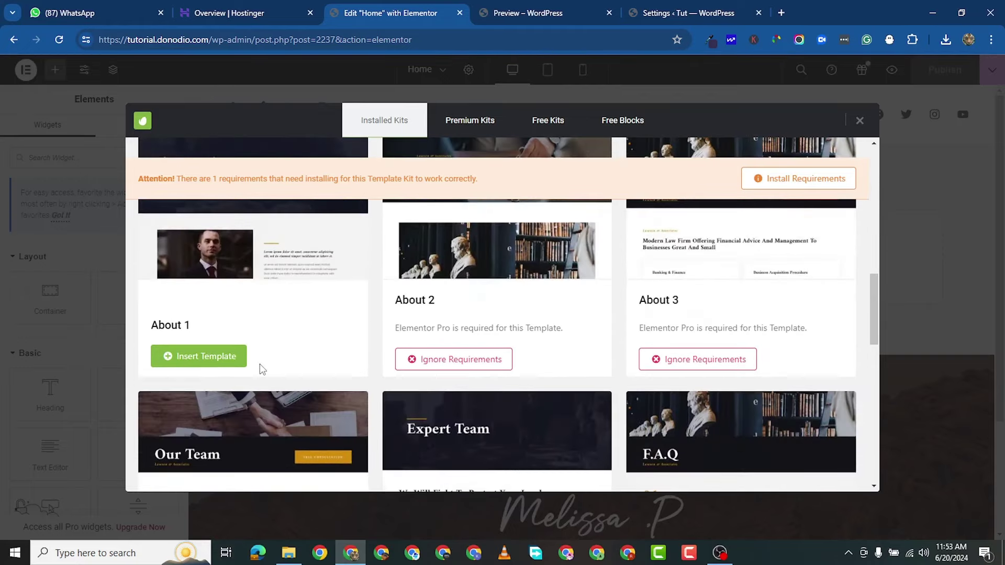
pyautogui.scroll(-2, 301, 377)
pyautogui.scroll(3, 292, 301)
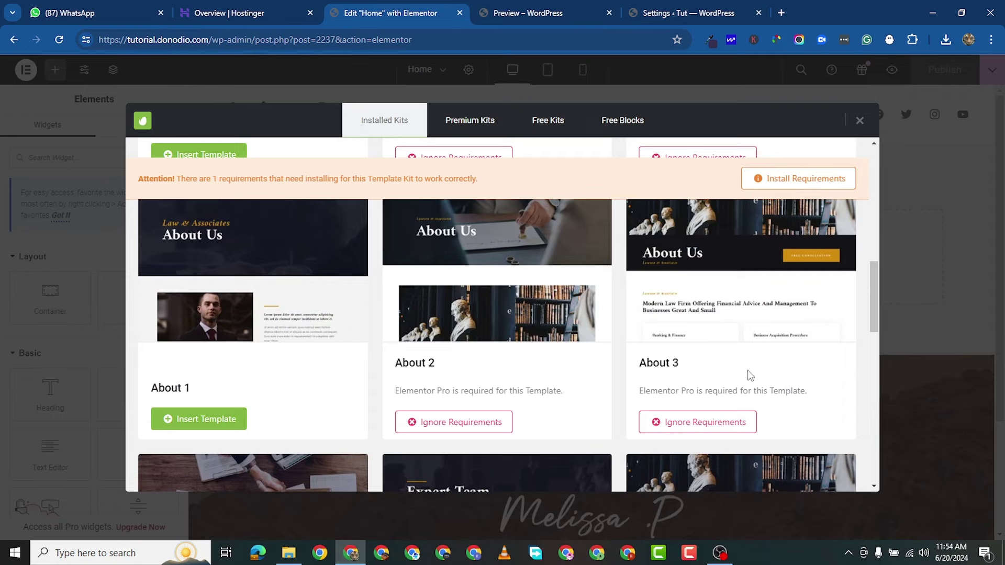
pyautogui.scroll(-3, 750, 376)
pyautogui.scroll(1, 346, 398)
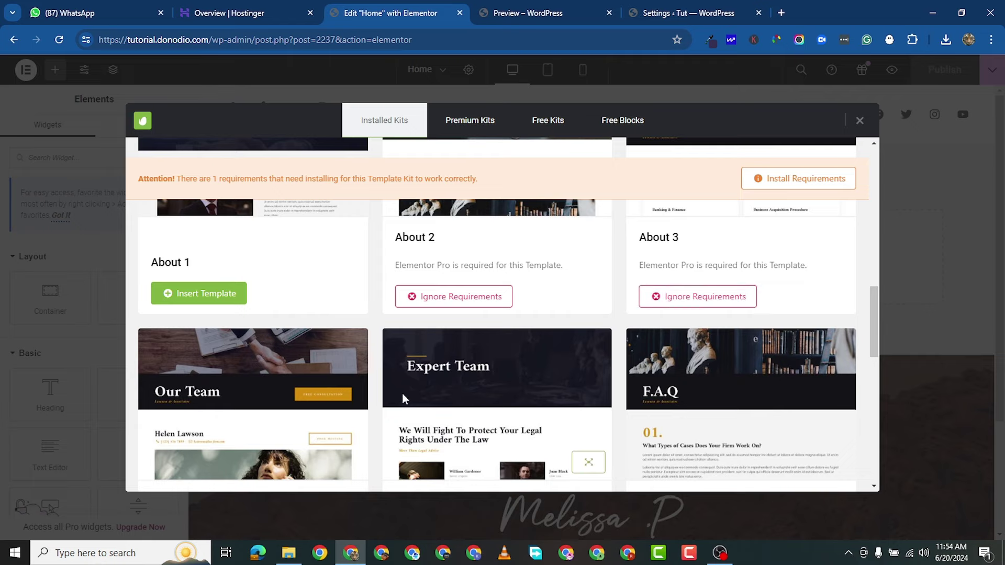
pyautogui.scroll(-3, 402, 394)
pyautogui.scroll(1, 346, 361)
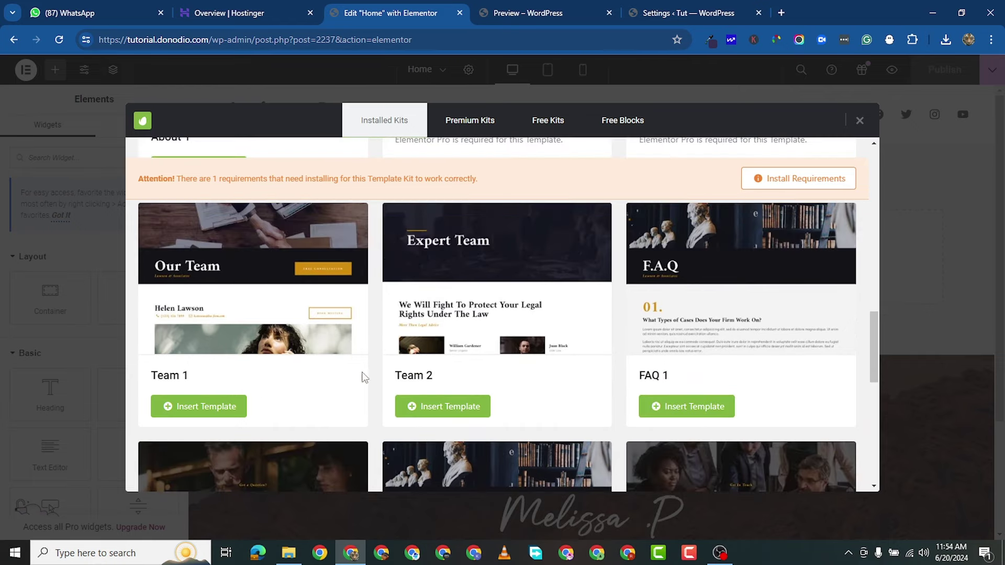
pyautogui.scroll(-4, 691, 359)
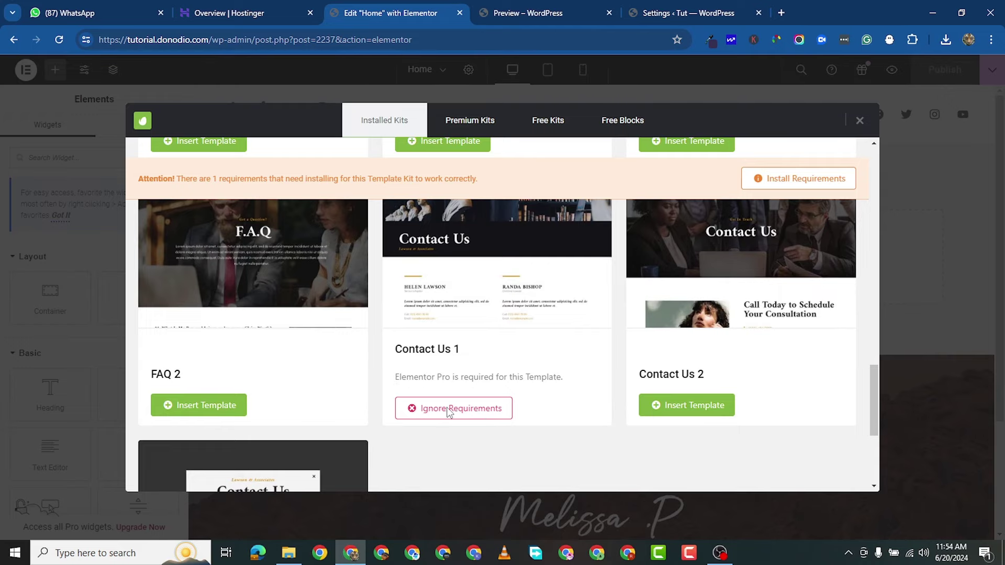
pyautogui.press('Escape')
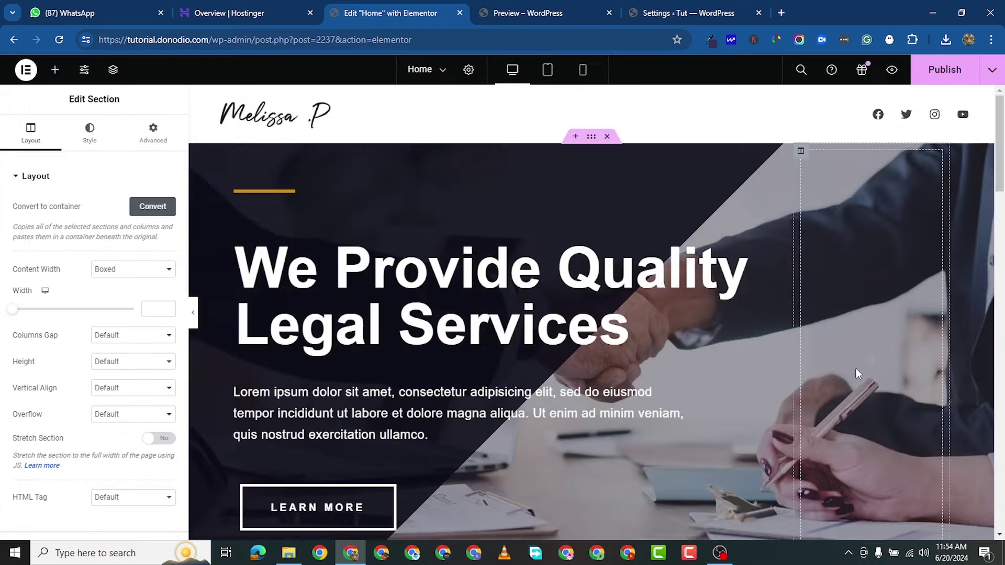
# Look through the inserted Home 1 layout on the page, from the hero section to the footer and back.
pyautogui.scroll(-10, 627, 361)
pyautogui.scroll(-15, 627, 361)
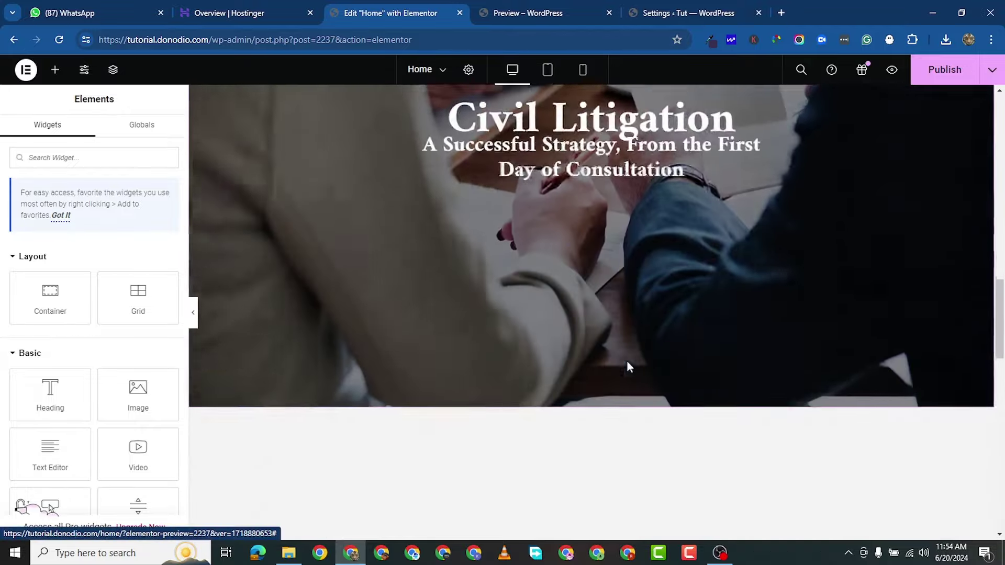
pyautogui.scroll(-5, 627, 361)
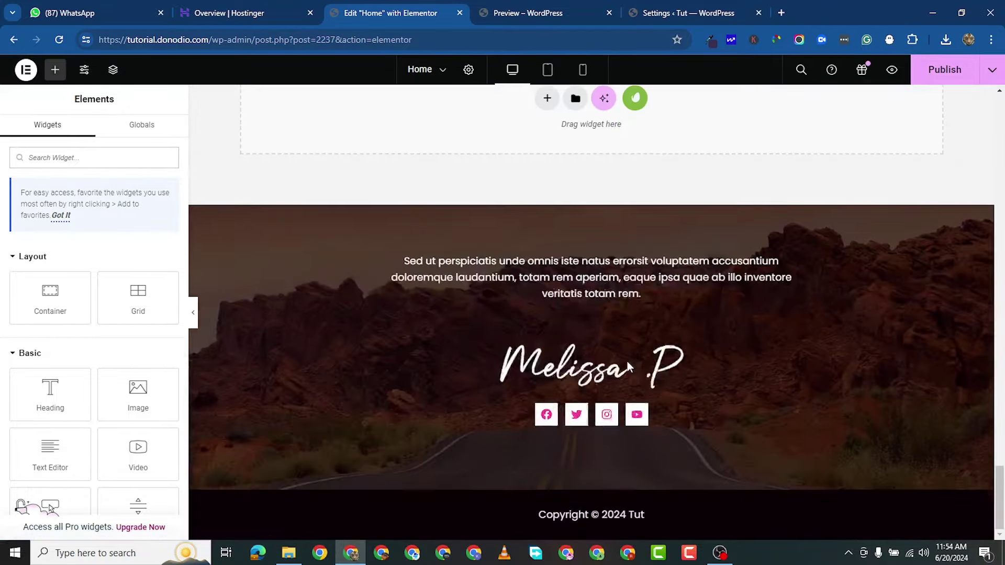
pyautogui.scroll(8, 627, 361)
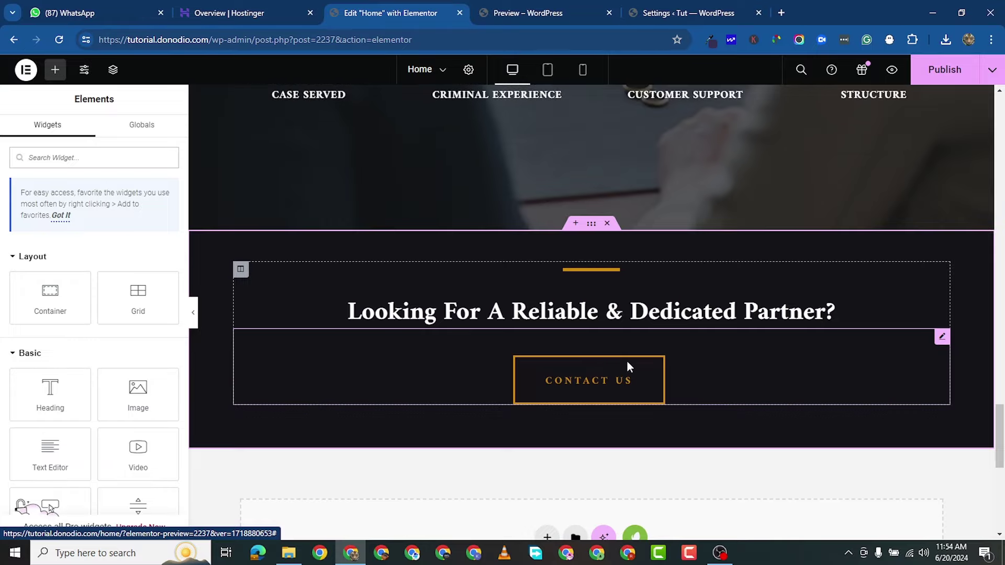
pyautogui.scroll(-5, 595, 318)
pyautogui.scroll(9, 556, 295)
pyautogui.scroll(15, 557, 293)
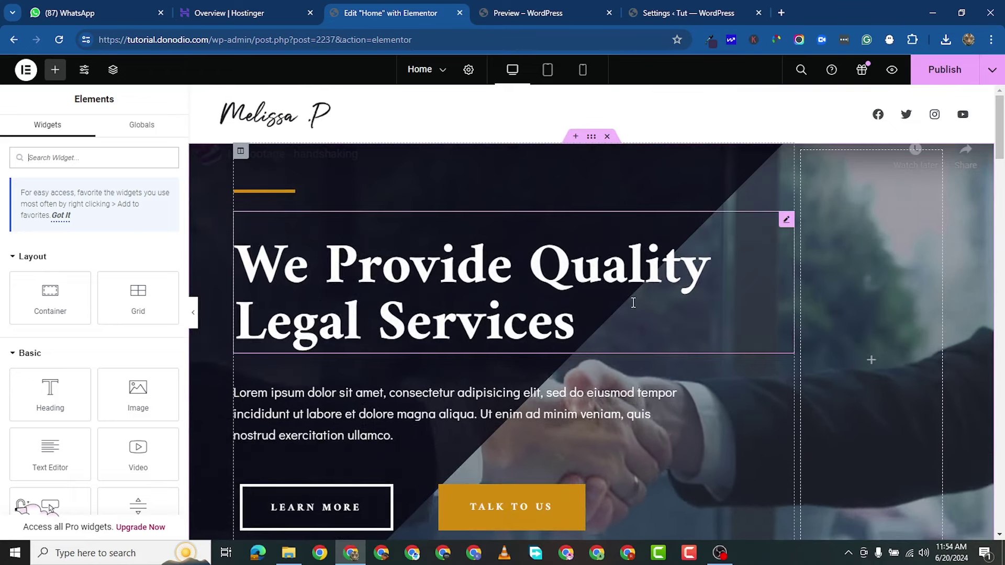
# Open the hero section's background style settings and examine its video link, start and end times and fallback image.
pyautogui.click(591, 136)
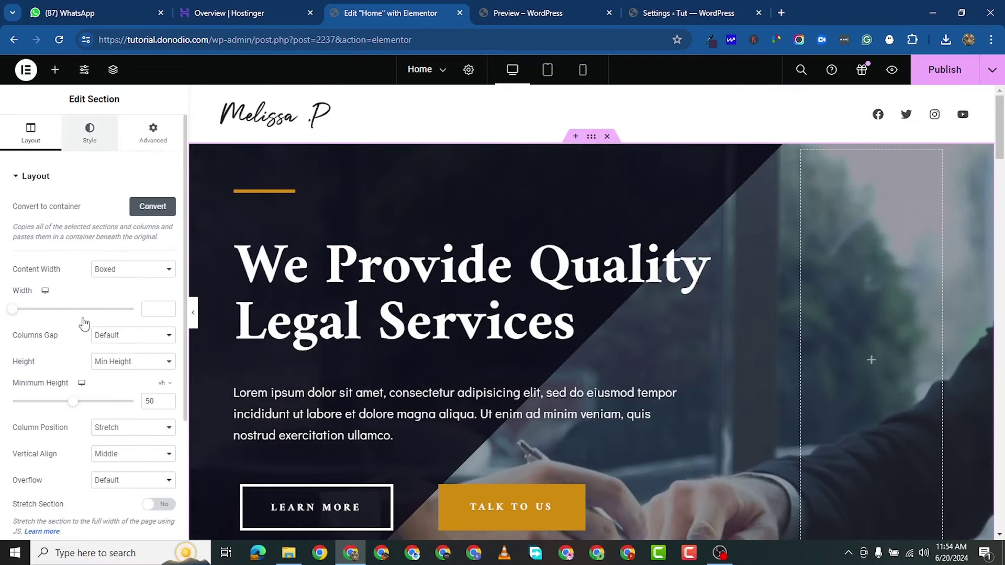
pyautogui.click(86, 135)
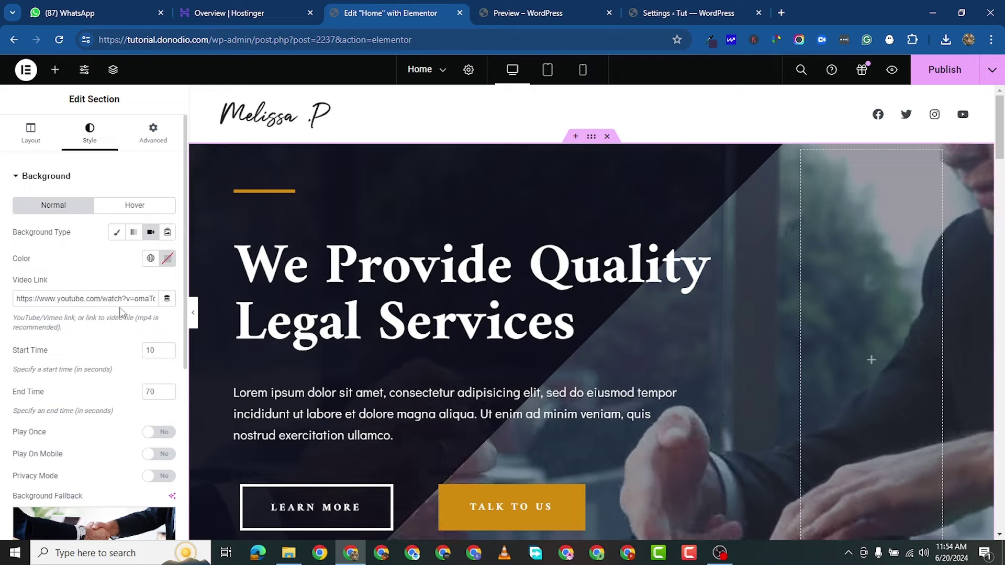
pyautogui.scroll(-3, 640, 331)
pyautogui.scroll(3, 640, 335)
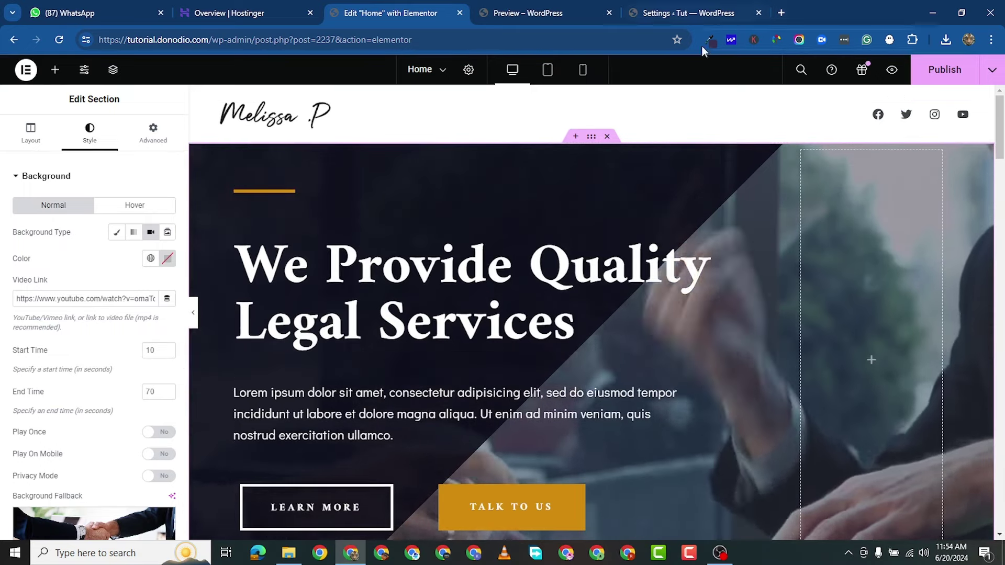
pyautogui.scroll(-2, 103, 338)
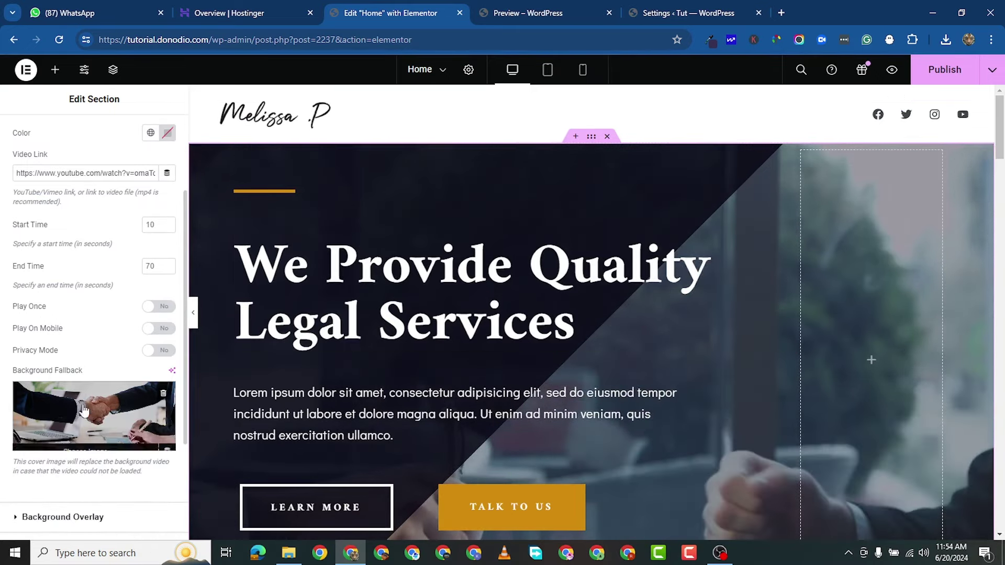
pyautogui.scroll(1, 104, 335)
# Open pexels.com in a new browser tab.
pyautogui.click(782, 13)
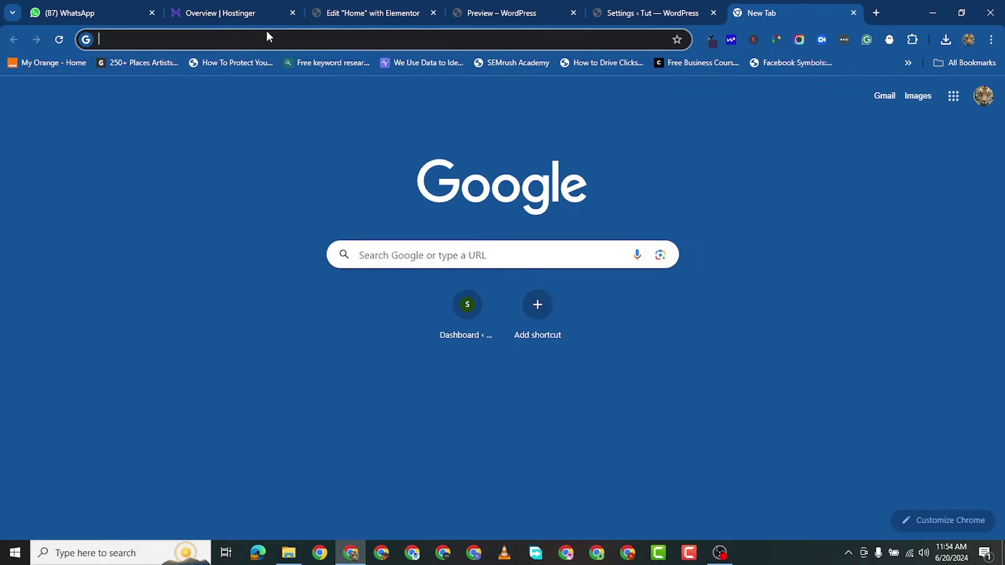
pyautogui.write('pexels.com')
pyautogui.press('Return')
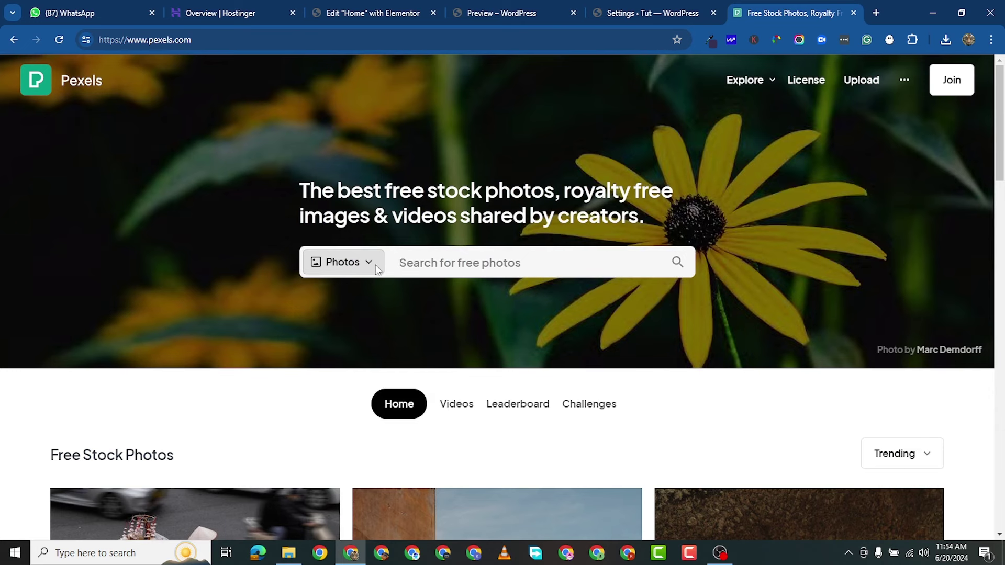
# Search Pexels for free videos matching "lawyer".
pyautogui.click(370, 261)
pyautogui.click(352, 319)
pyautogui.click(428, 267)
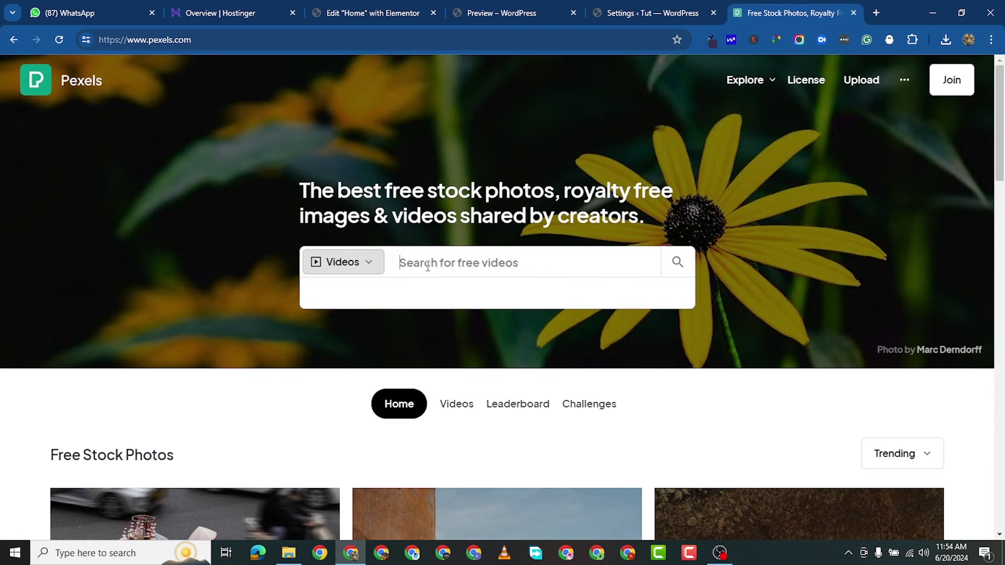
pyautogui.write('law')
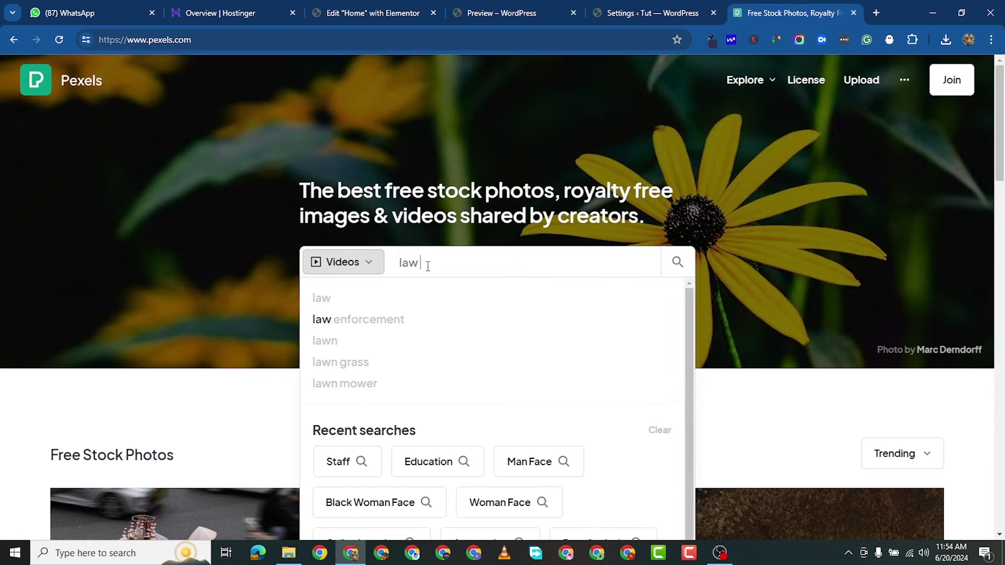
pyautogui.write(' fo')
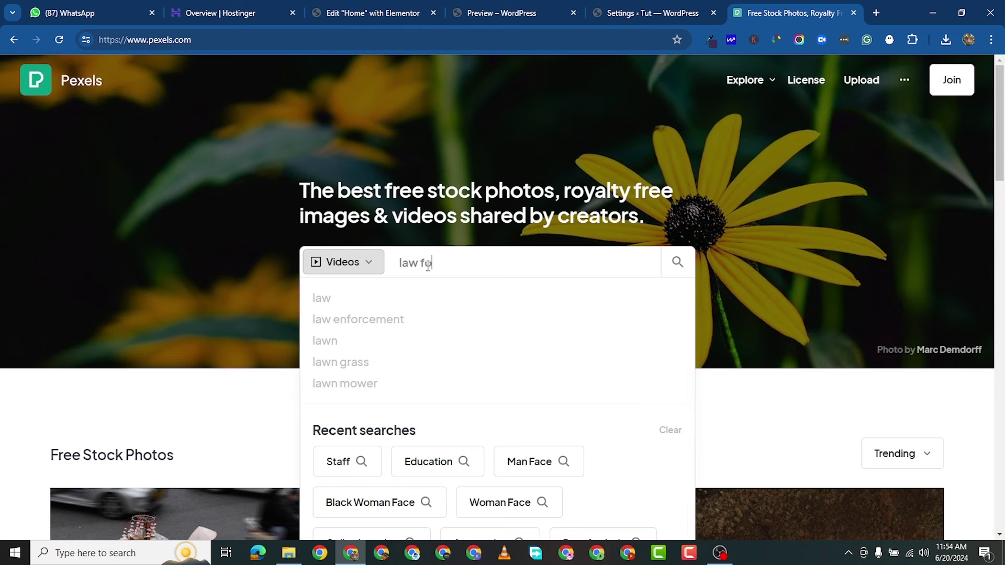
pyautogui.press('BackSpace')
pyautogui.write('irm')
pyautogui.press('BackSpace')
pyautogui.press('BackSpace')
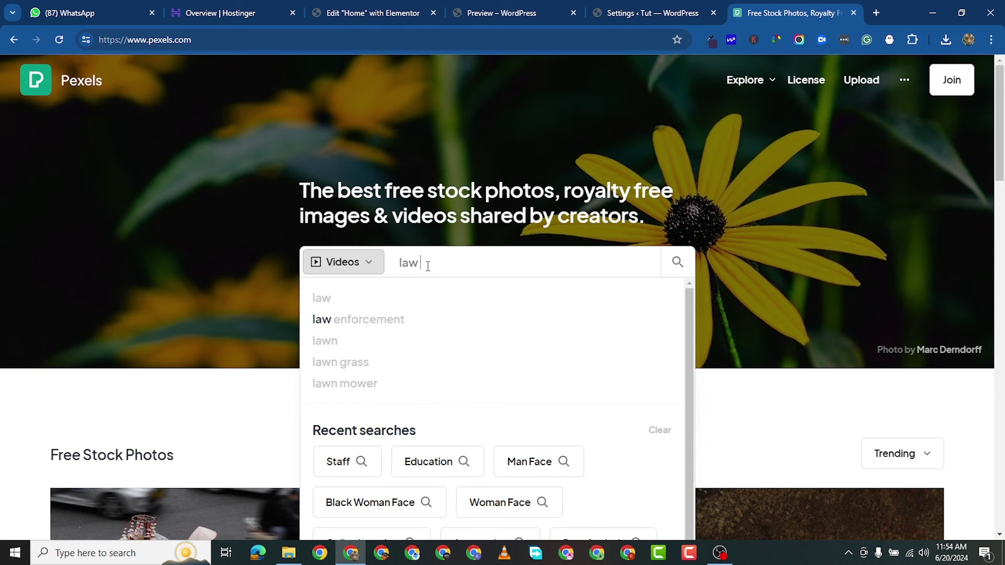
pyautogui.write('yer')
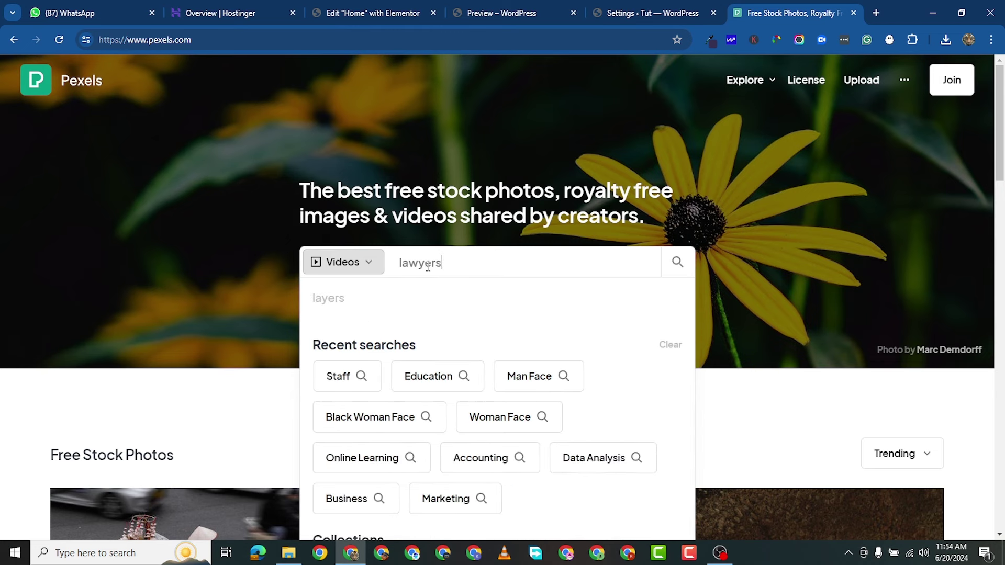
pyautogui.press('Return')
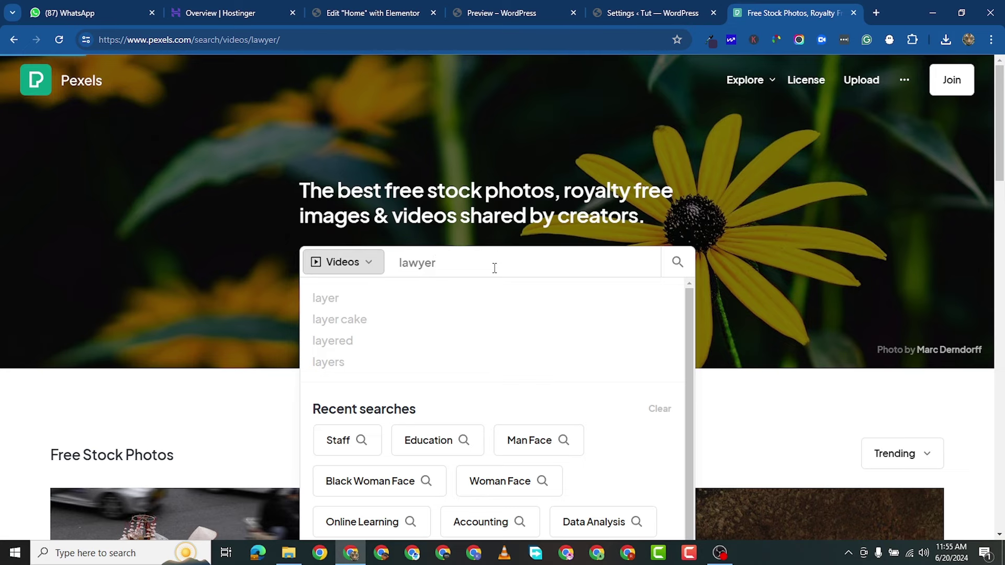
# Browse the lawyer videos and open the one with a man using a laptop beside the Lady Justice statue in a new tab.
pyautogui.scroll(-1, 497, 369)
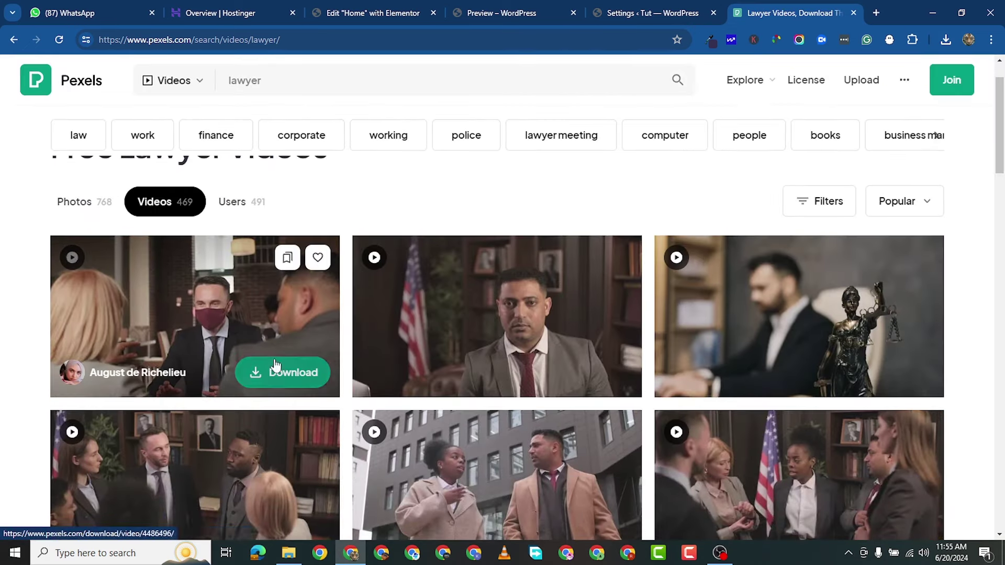
pyautogui.scroll(-1, 838, 314)
pyautogui.scroll(-5, 776, 272)
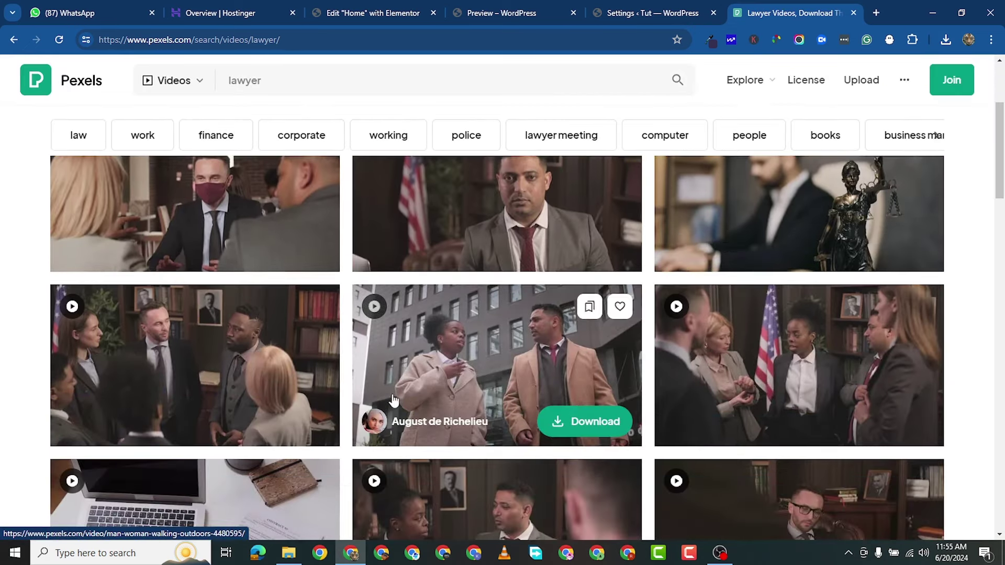
pyautogui.scroll(-4, 537, 346)
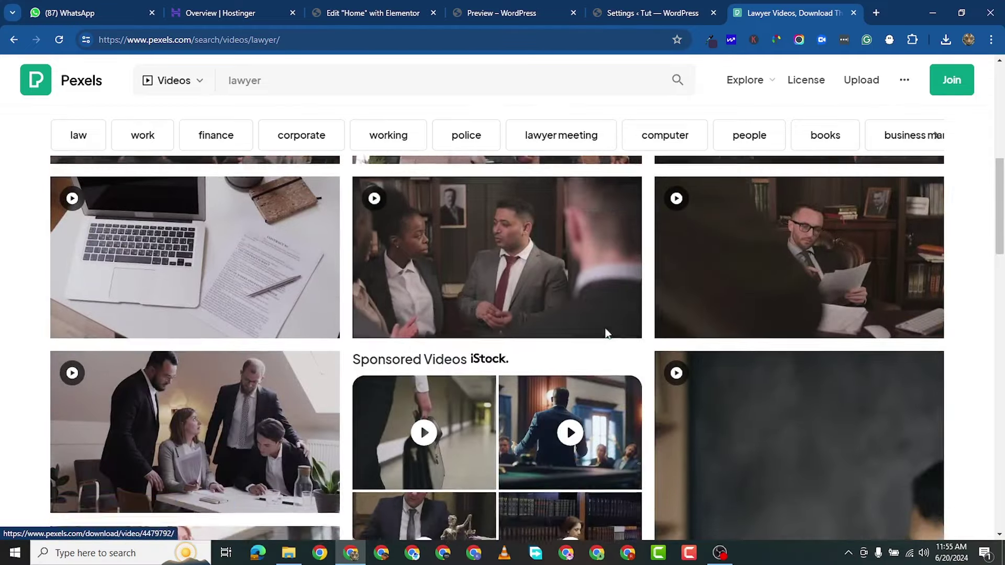
pyautogui.scroll(10, 526, 290)
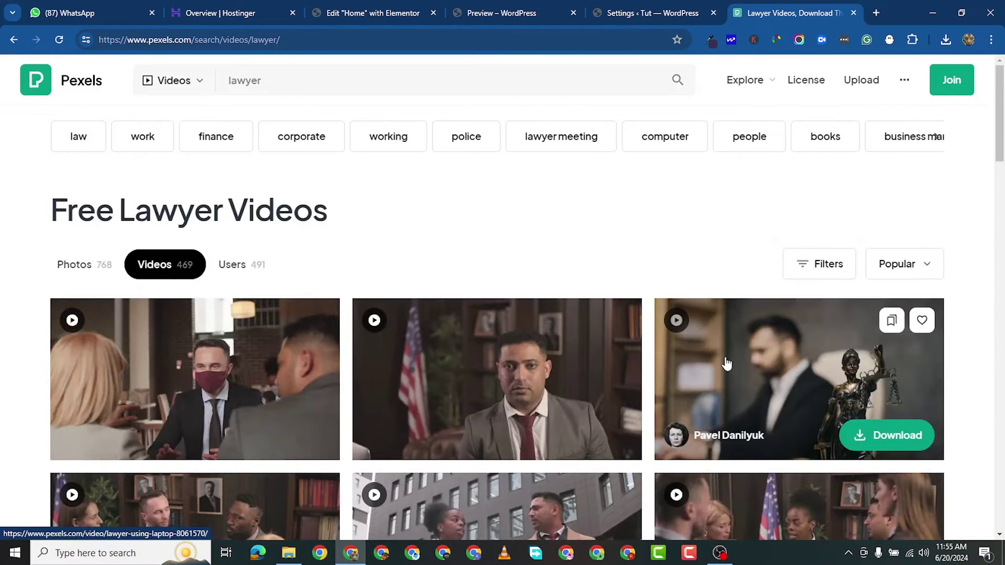
pyautogui.rightClick(727, 363)
pyautogui.click(792, 49)
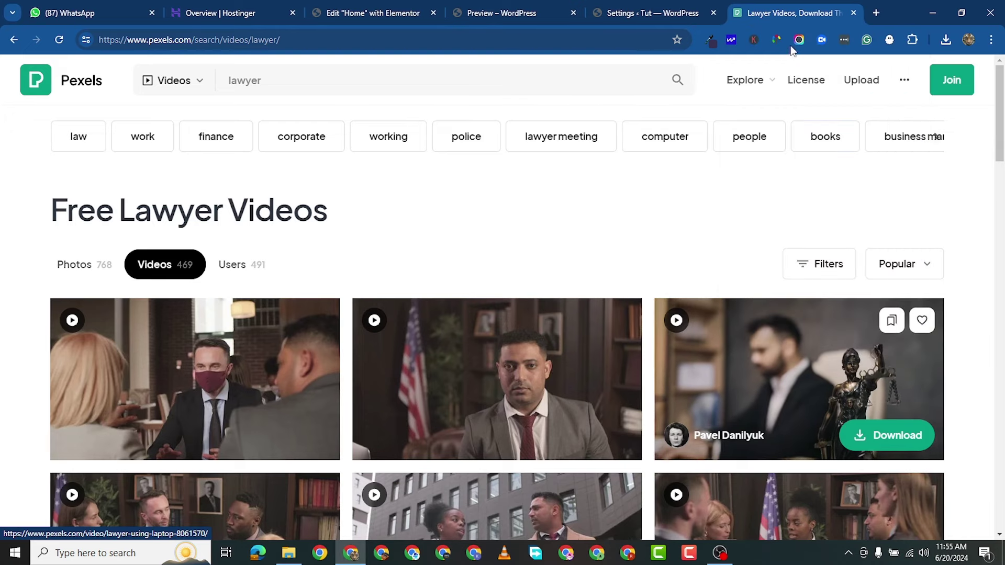
pyautogui.click(784, 13)
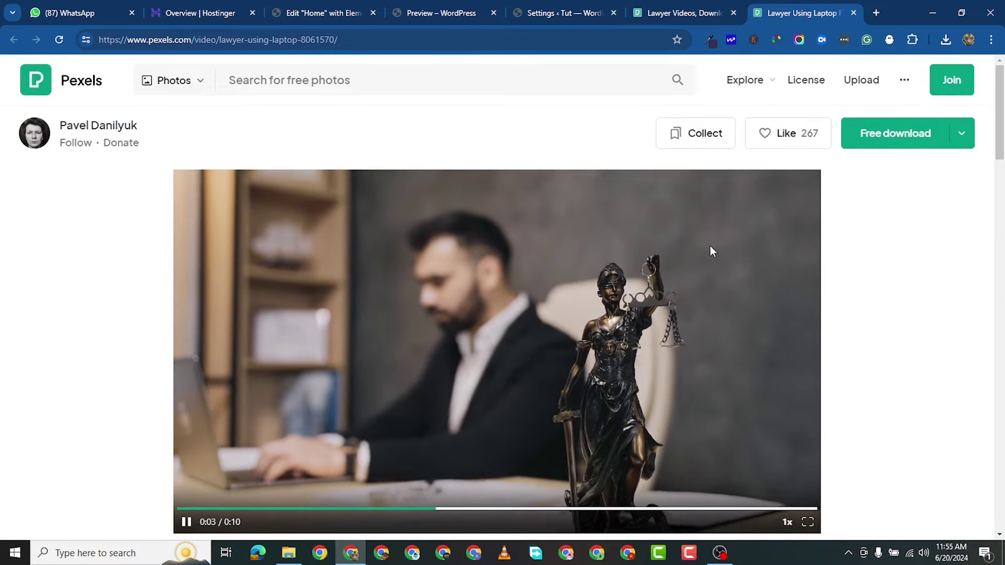
# Download the lawyer video in HD 1280×720 and dismiss the donation pop-up.
pyautogui.click(961, 138)
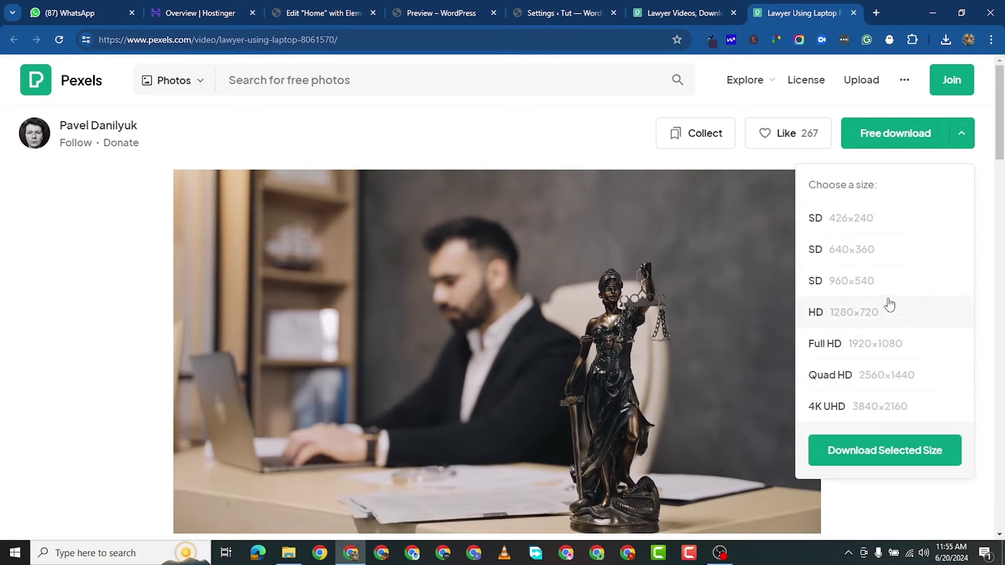
pyautogui.click(895, 323)
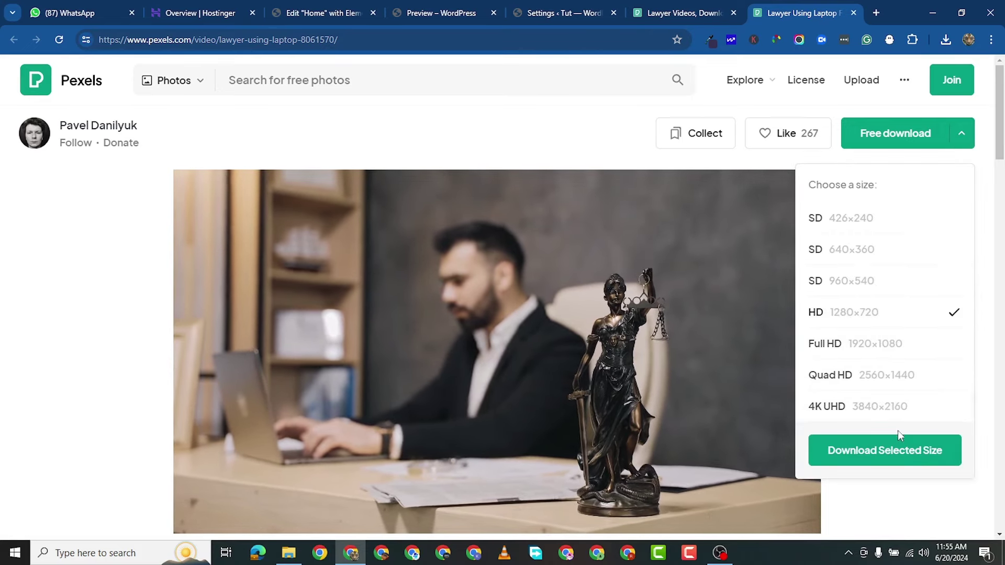
pyautogui.click(881, 460)
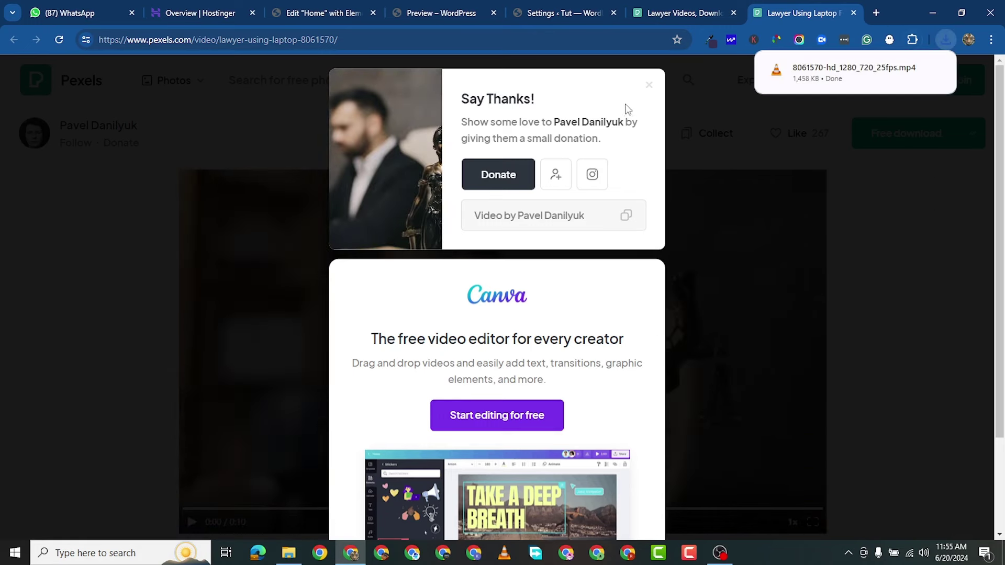
pyautogui.click(648, 87)
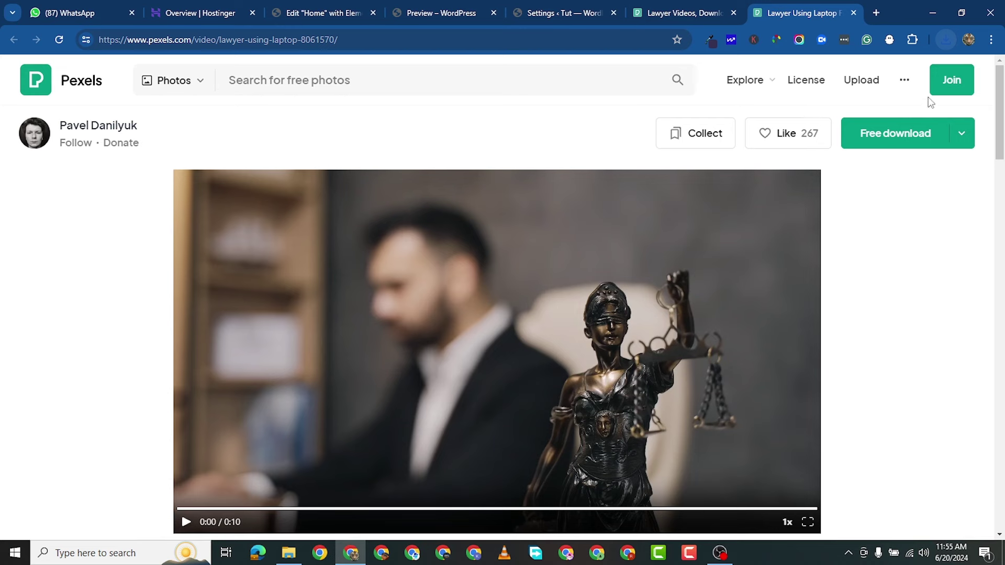
# Download the same lawyer video in Full HD 1920×1080 and check the recent download history.
pyautogui.click(962, 134)
pyautogui.click(902, 345)
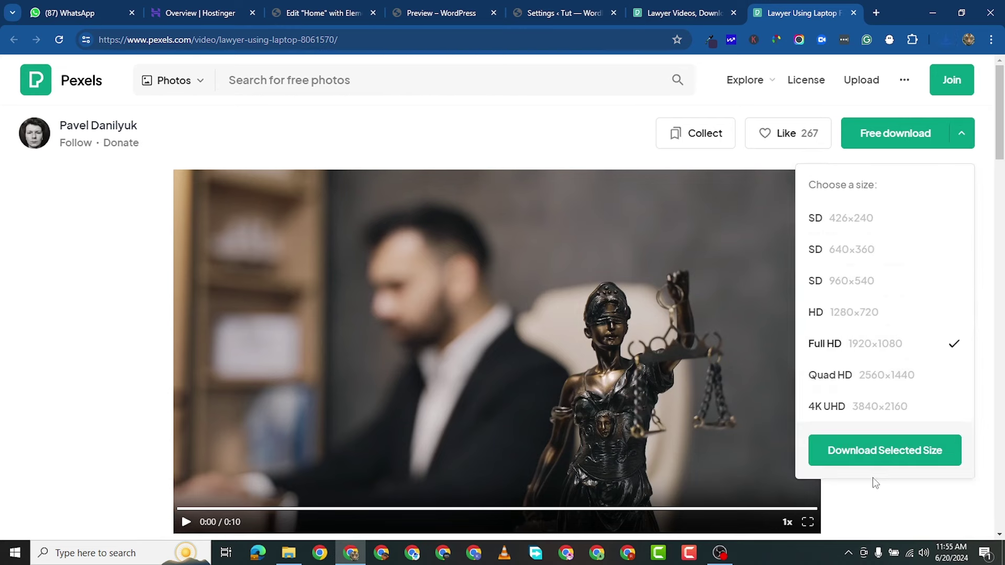
pyautogui.click(885, 450)
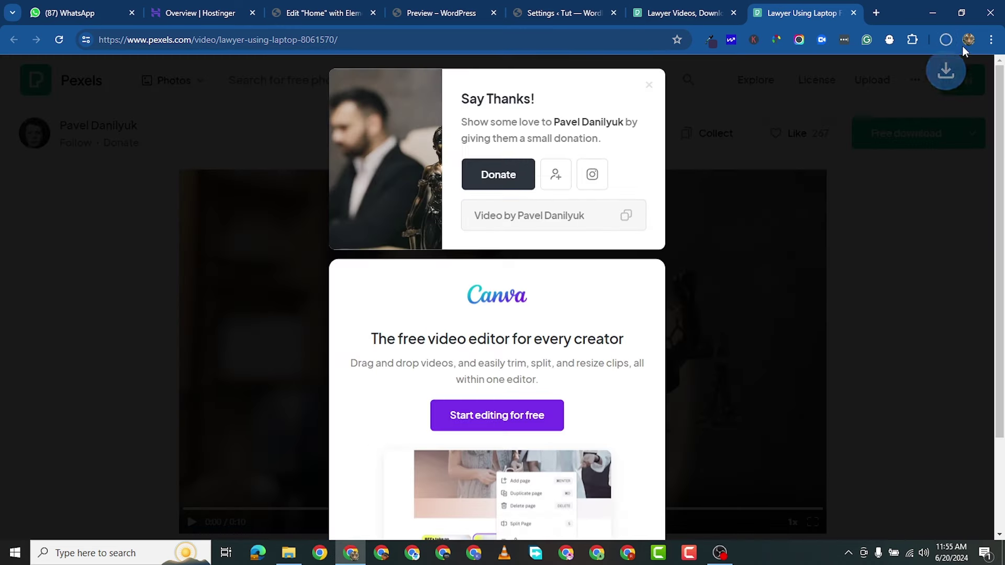
pyautogui.click(949, 40)
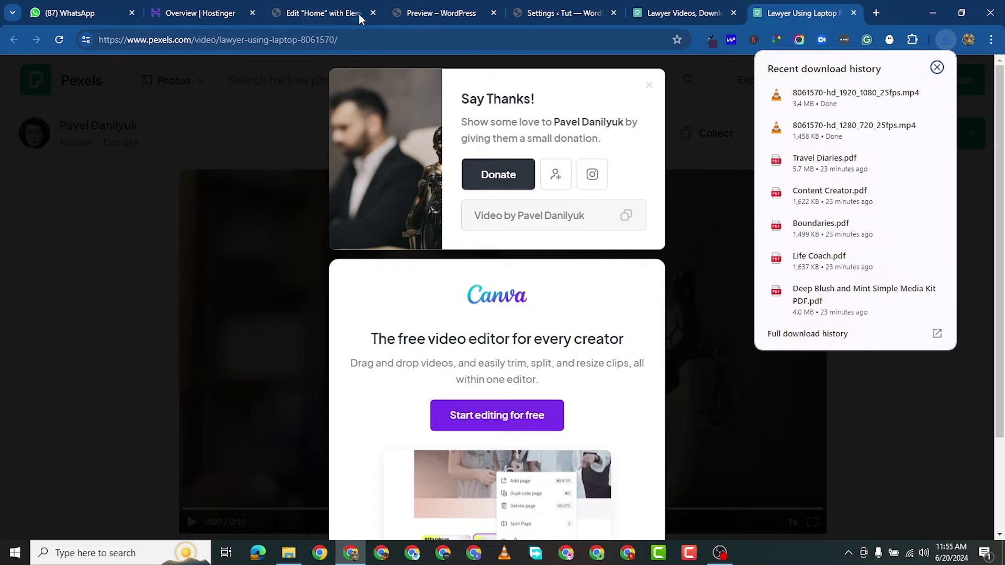
# Upload 8061570-hd_1920_1080_25fps.mp4 as a new media file in the WordPress dashboard.
pyautogui.click(322, 14)
pyautogui.click(435, 17)
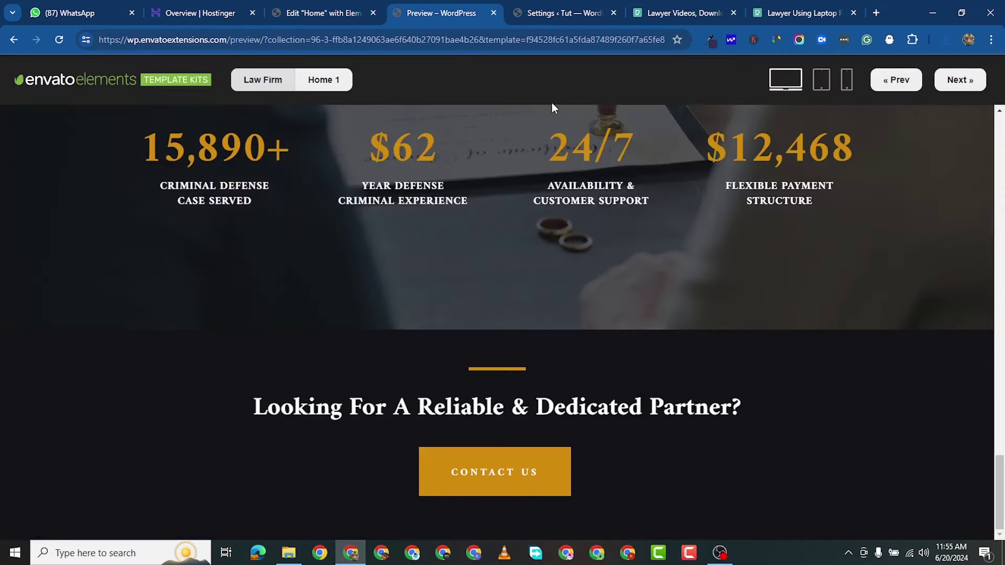
pyautogui.click(565, 14)
pyautogui.scroll(2, 58, 256)
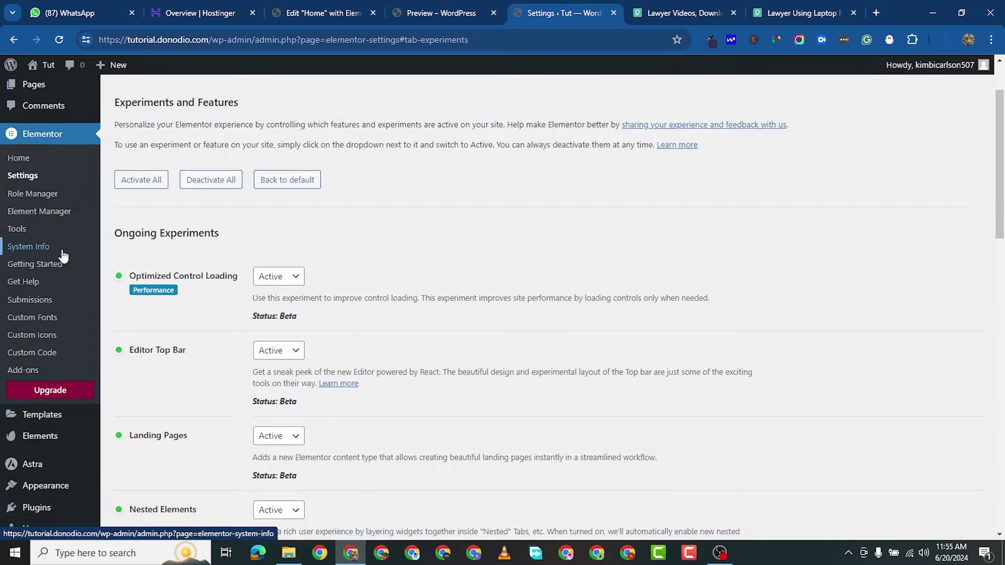
pyautogui.moveTo(47, 145)
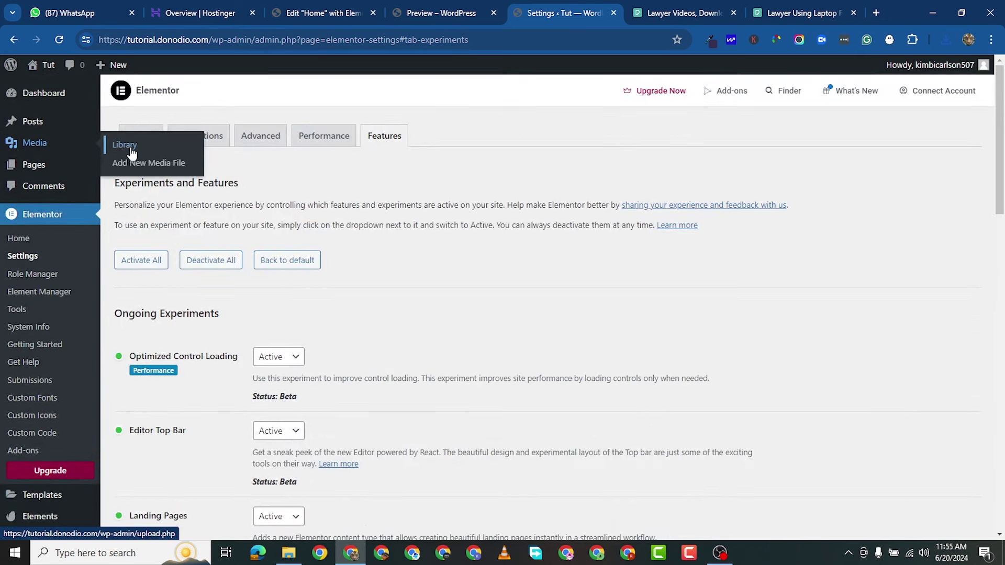
pyautogui.click(199, 164)
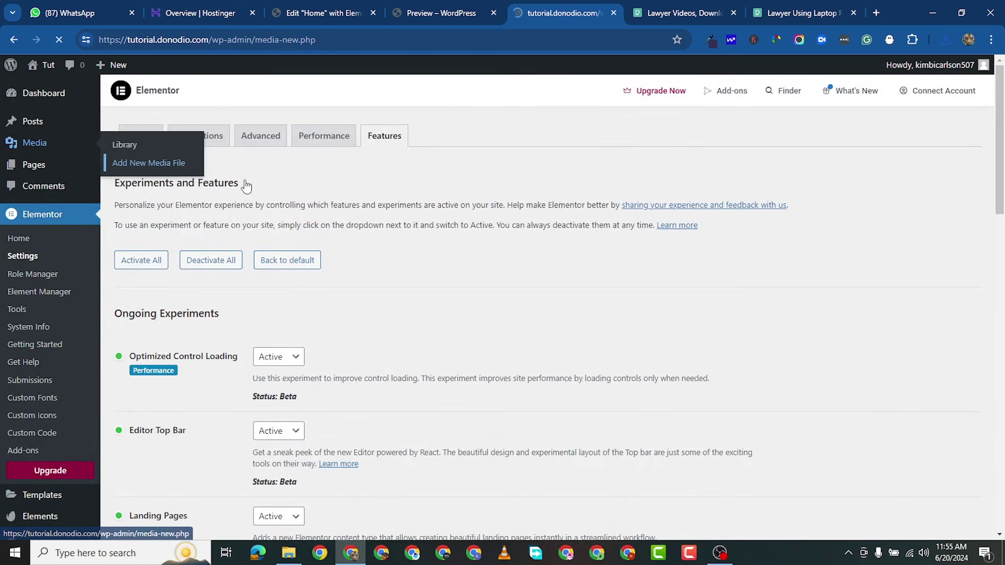
pyautogui.click(555, 210)
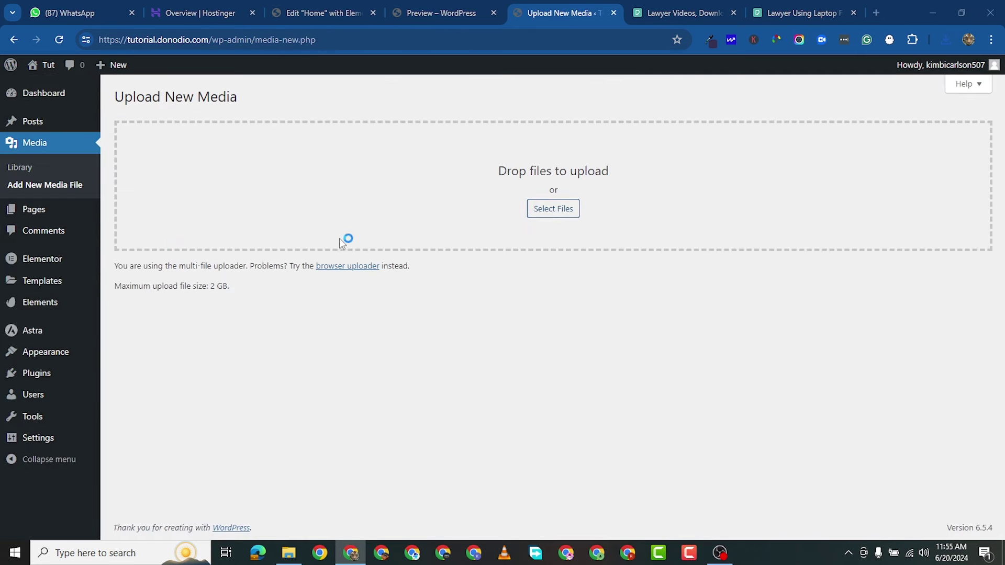
pyautogui.doubleClick(161, 137)
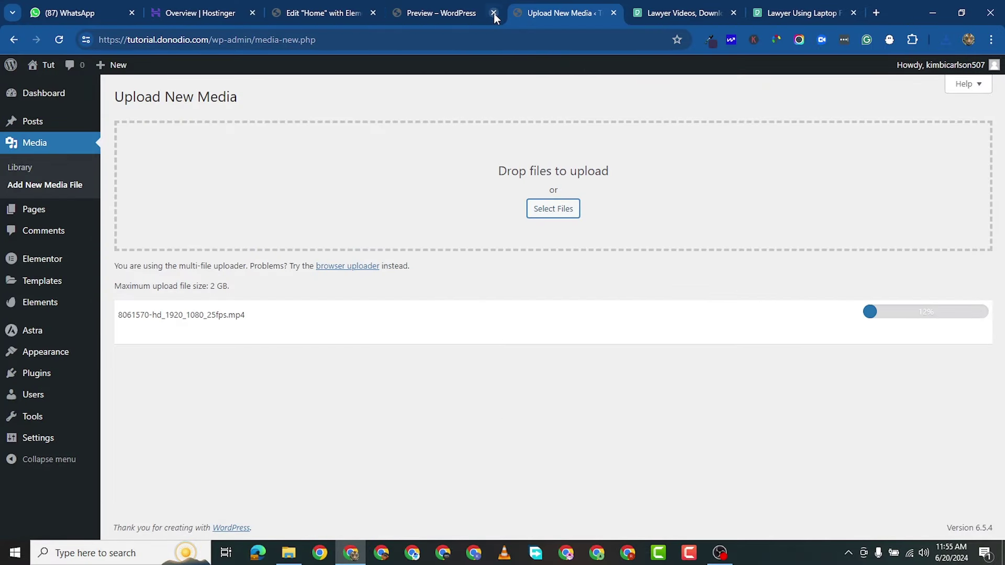
# Reload the Home page's Elementor editor to discard the unsaved displacement of the hero section's paragraph.
pyautogui.click(461, 14)
pyautogui.scroll(2, 475, 199)
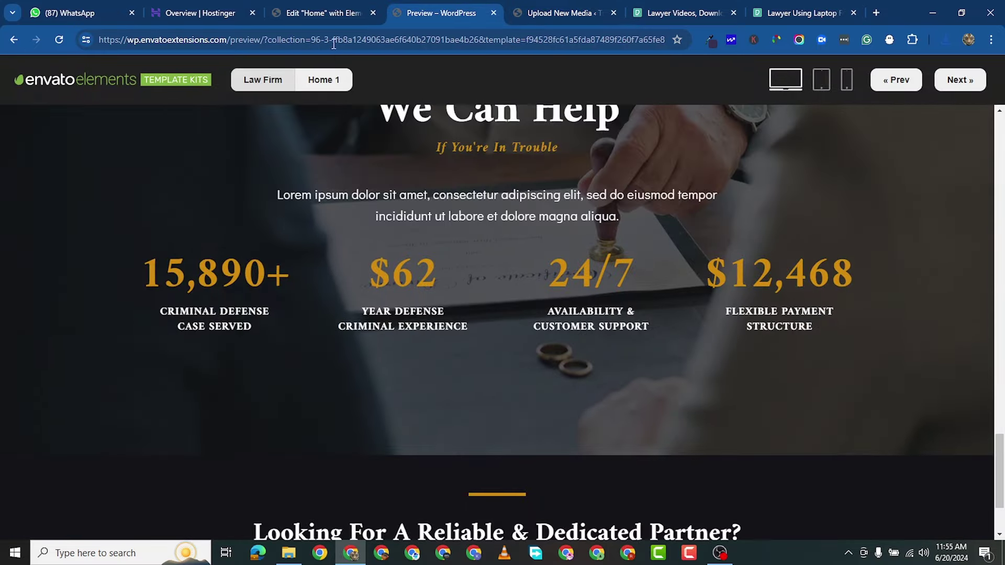
pyautogui.click(316, 15)
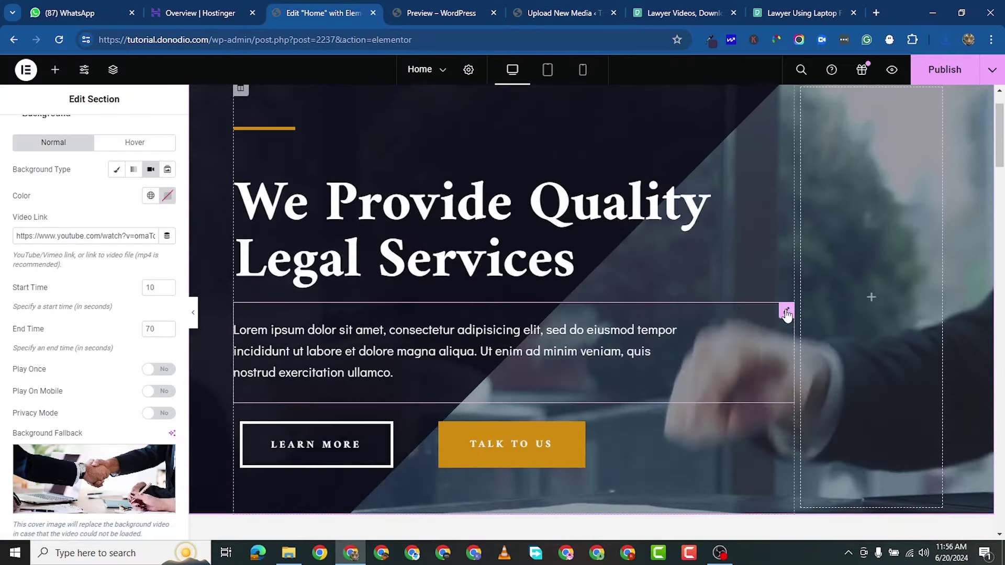
pyautogui.click(416, 321)
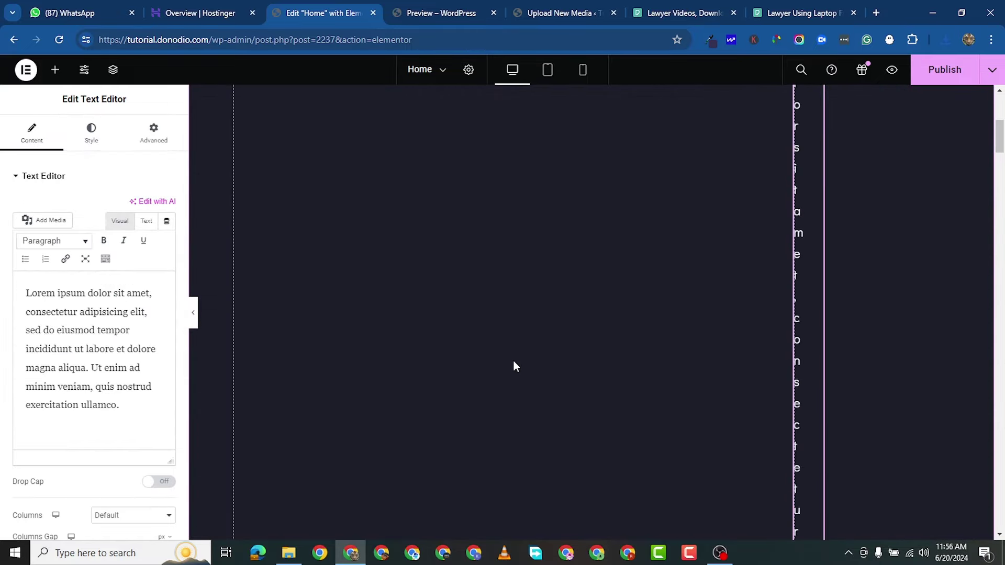
pyautogui.scroll(-5, 512, 377)
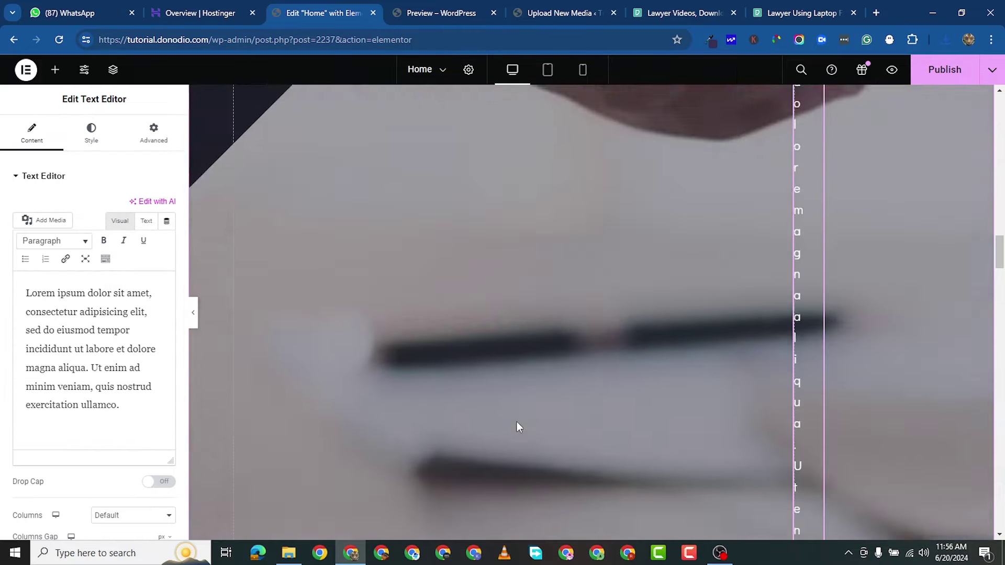
pyautogui.press('F5')
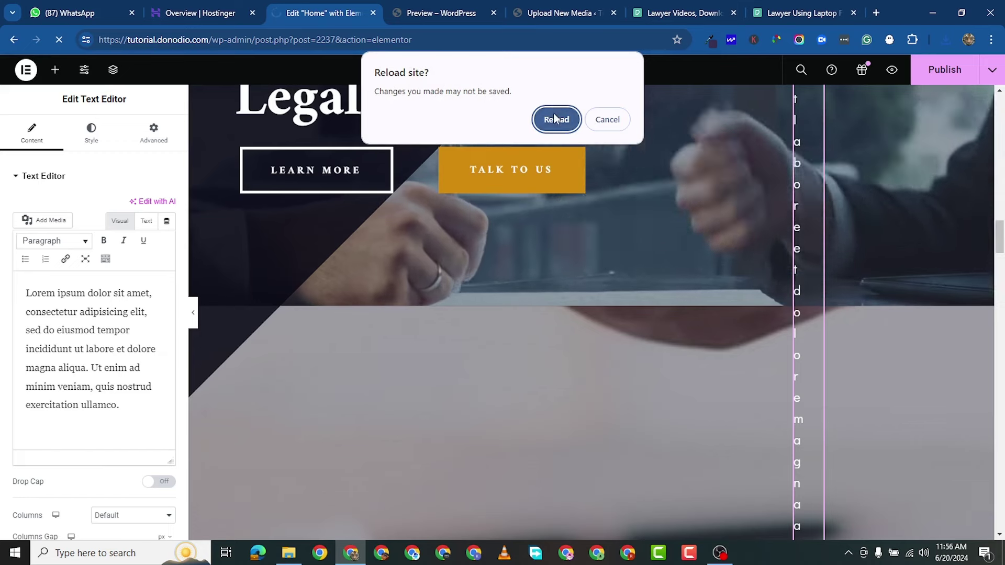
pyautogui.click(554, 116)
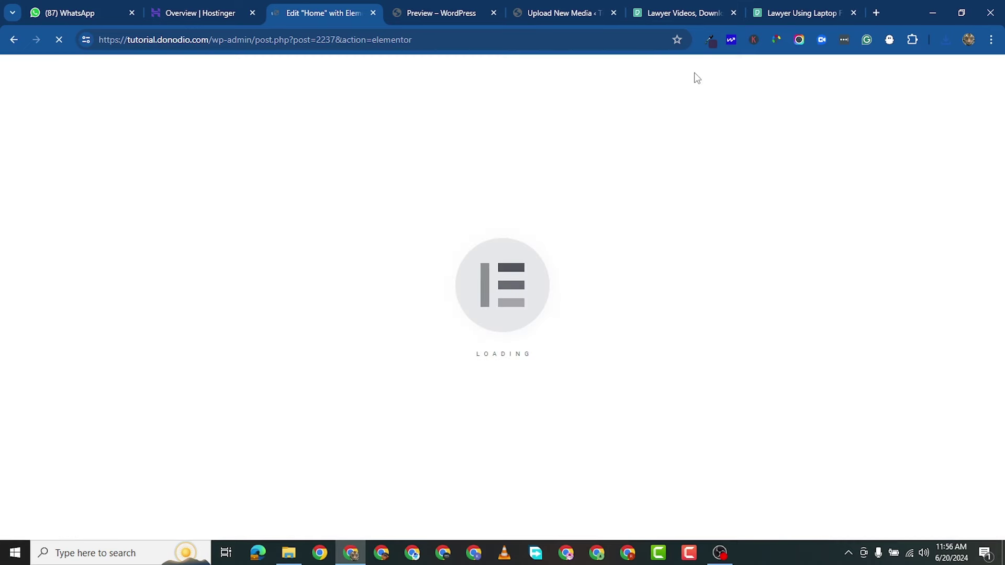
# Copy the URL of the uploaded Full HD lawyer video from the WordPress media upload page.
pyautogui.click(551, 15)
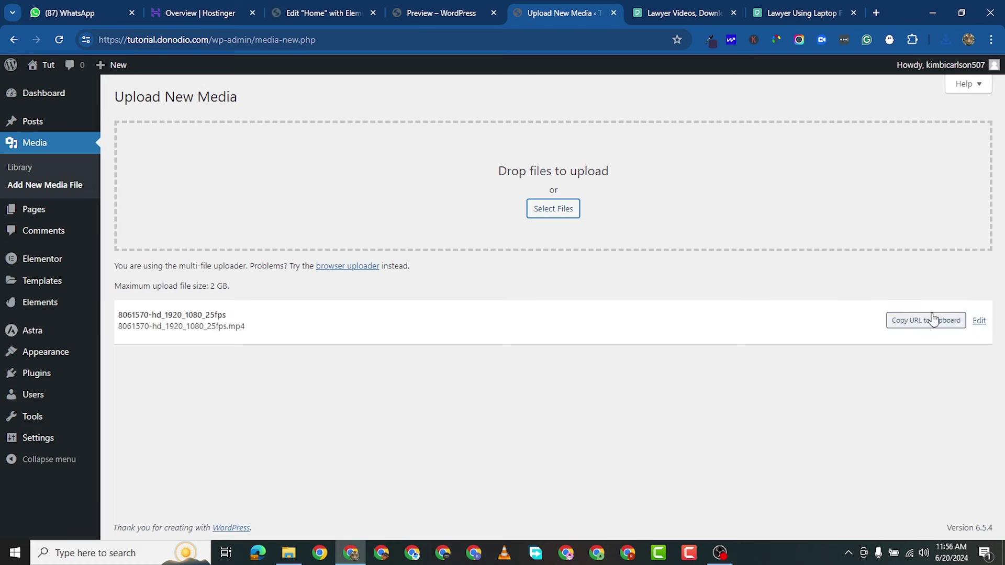
pyautogui.click(929, 322)
# Switch back to the Home page's Elementor editor and replace the ending of the hero paragraph's last word so it reads "ullaama".
pyautogui.click(324, 15)
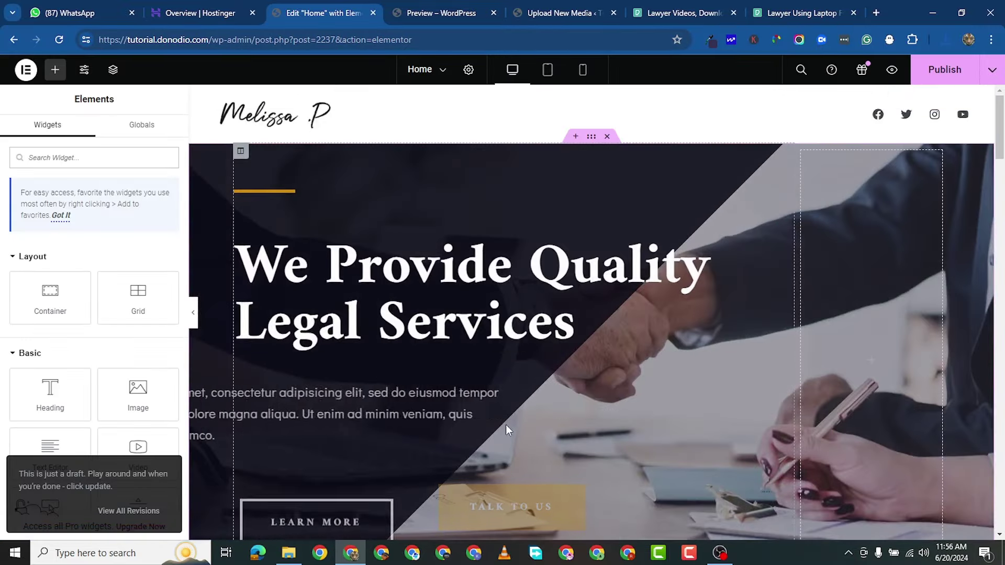
pyautogui.click(451, 402)
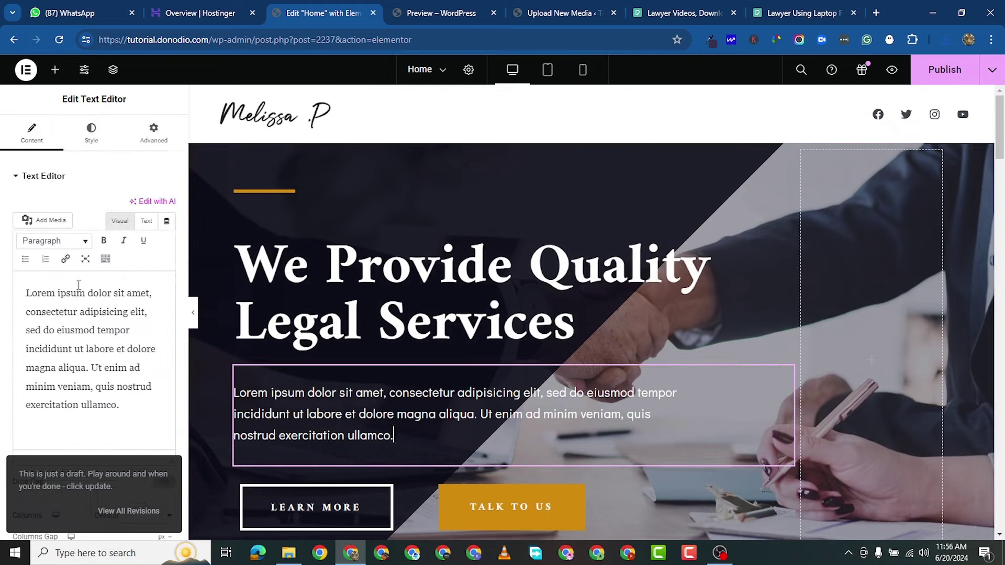
pyautogui.click(135, 405)
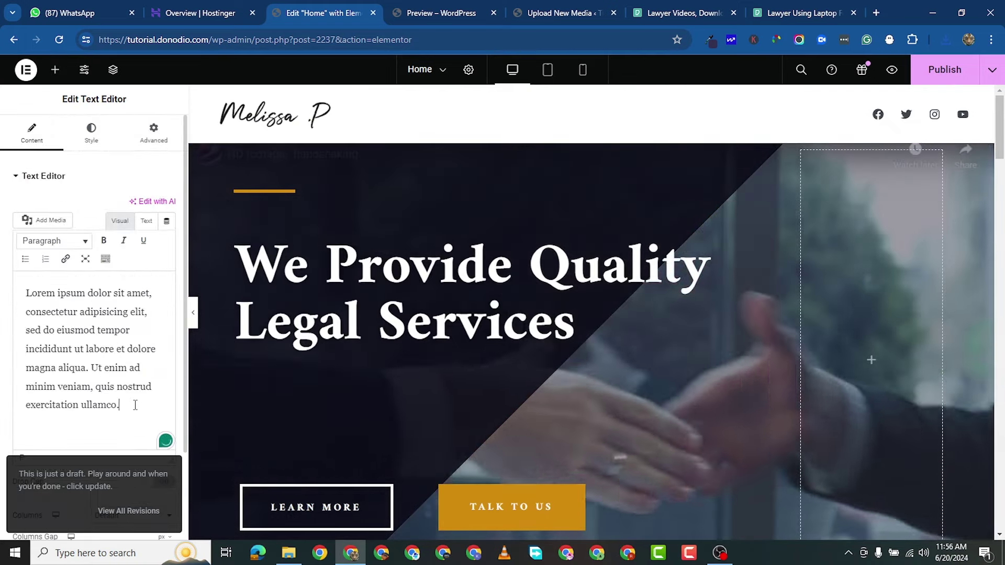
pyautogui.press('BackSpace')
pyautogui.press('BackSpace')
pyautogui.press('BackSpace')
pyautogui.press('BackSpace')
pyautogui.write('aama')
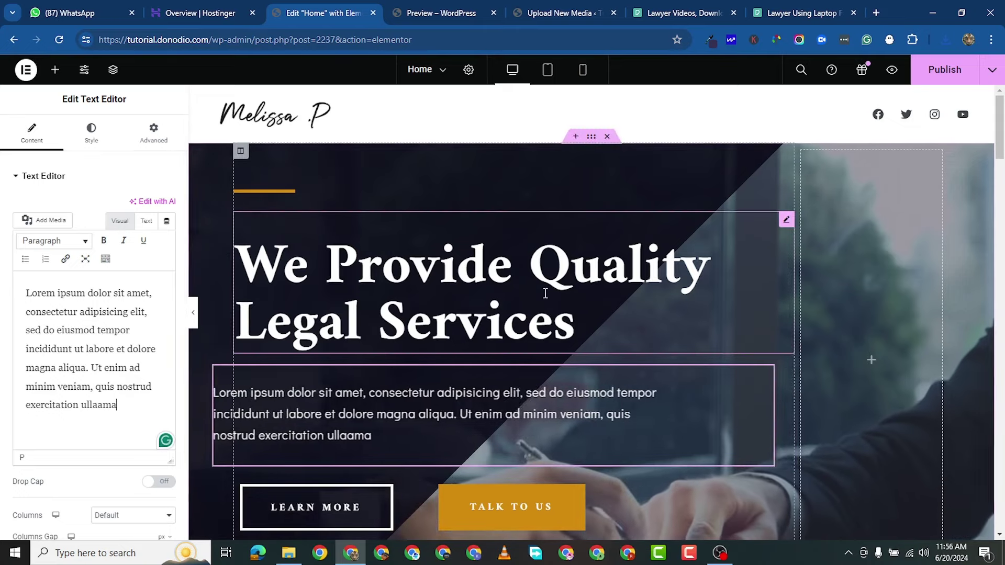
# Replace the hero section's background video link with the copied URL of 8061570-hd_1920_1080_25fps.mp4 and publish the page.
pyautogui.click(589, 138)
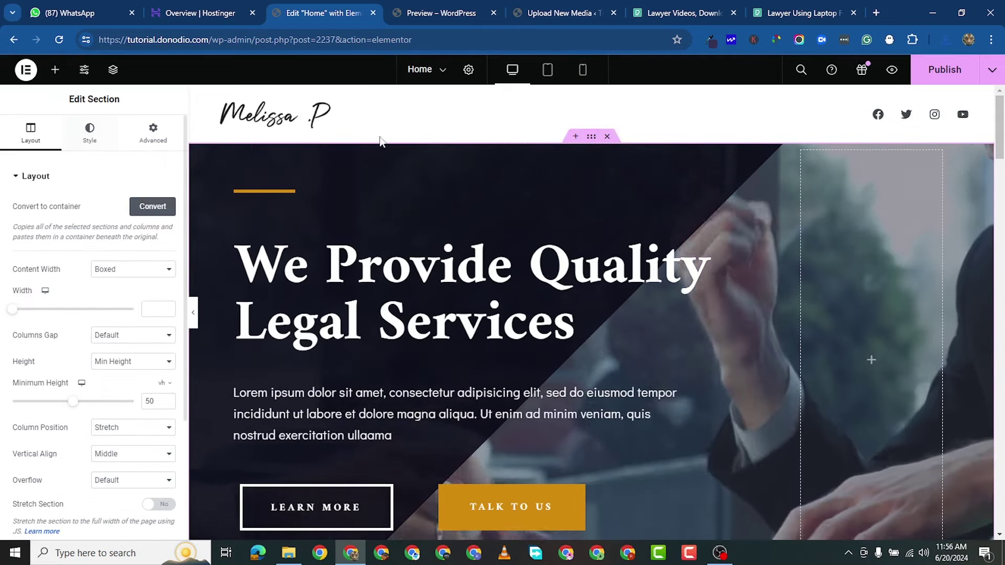
pyautogui.click(89, 134)
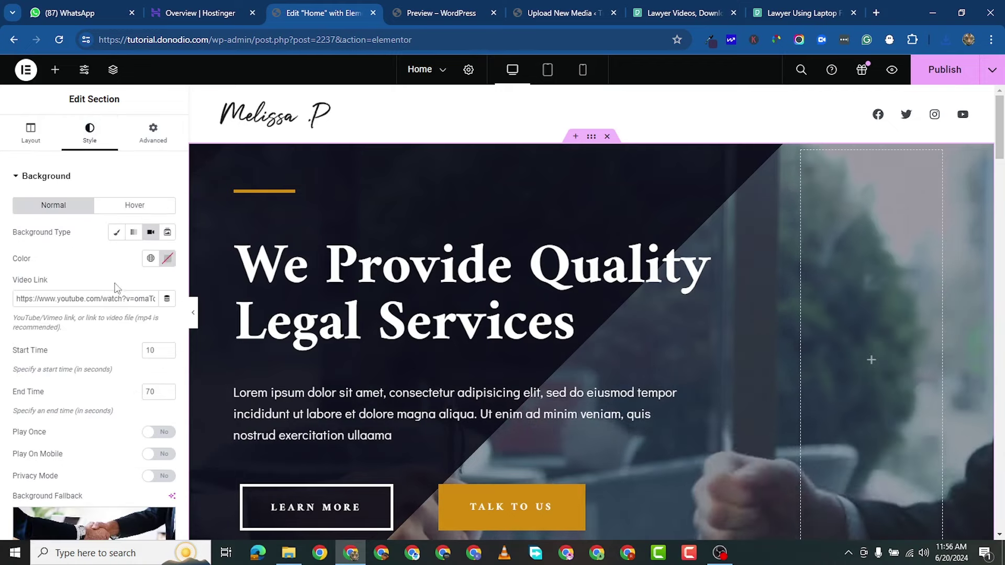
pyautogui.tripleClick(90, 299)
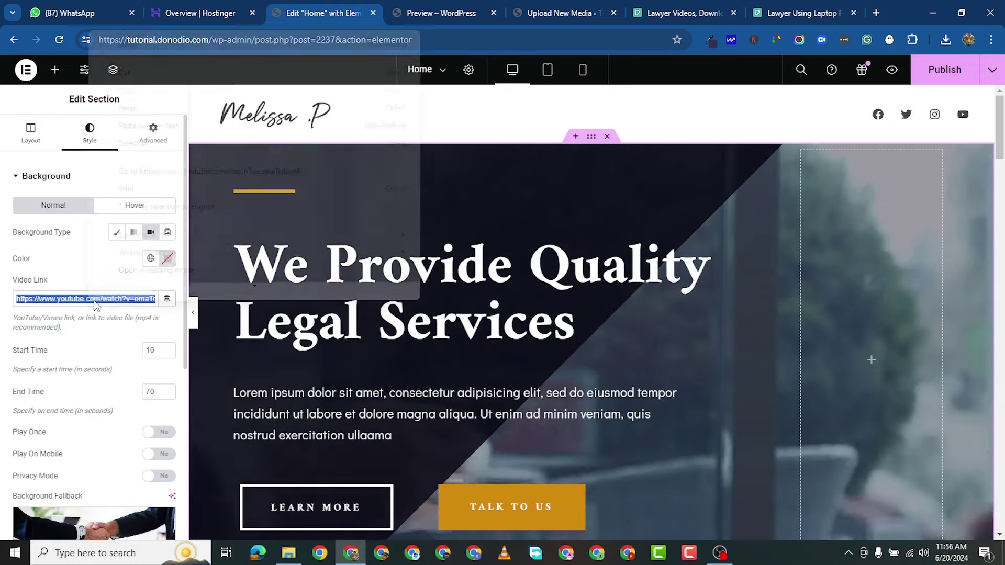
pyautogui.rightClick(90, 299)
pyautogui.click(127, 124)
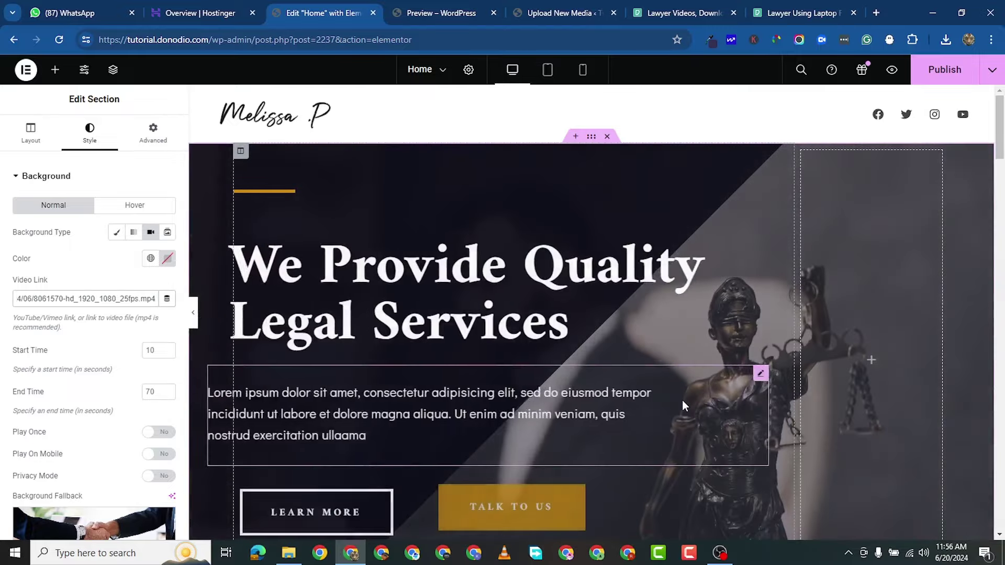
pyautogui.scroll(-2, 682, 400)
pyautogui.scroll(2, 768, 306)
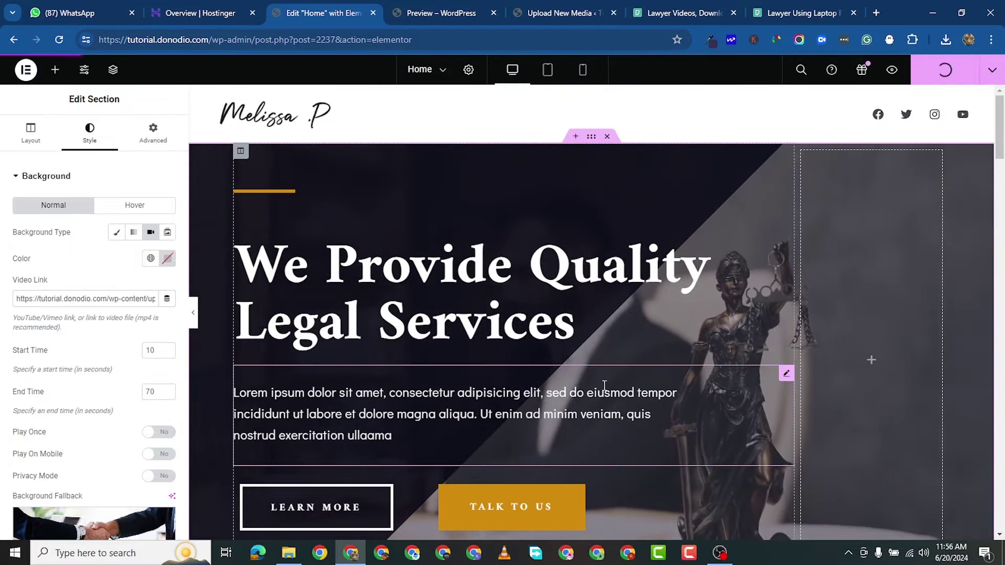
# Open the settings of the Insurance card's icon image in the practice areas row.
pyautogui.scroll(-2, 714, 332)
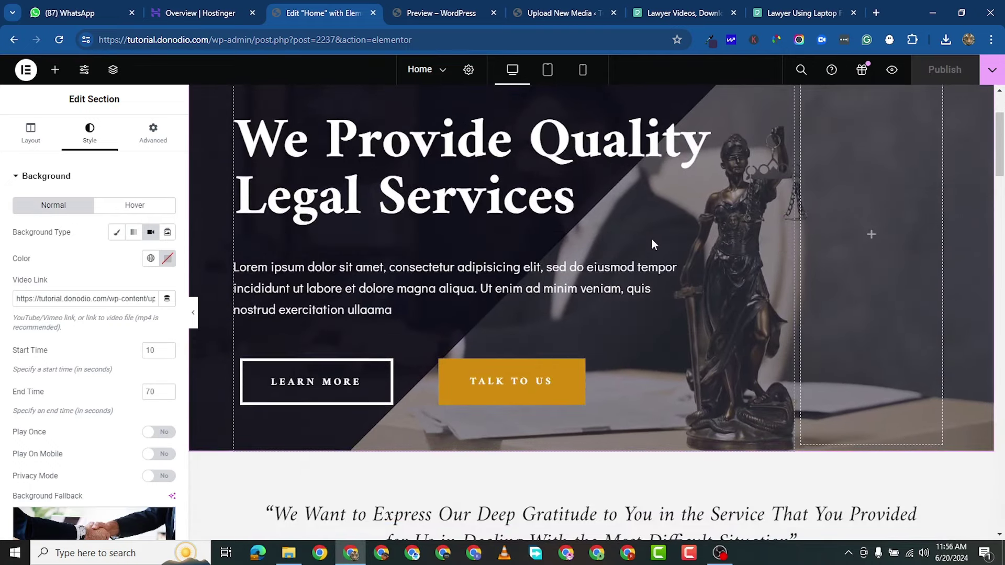
pyautogui.scroll(-2, 538, 336)
pyautogui.scroll(-6, 539, 342)
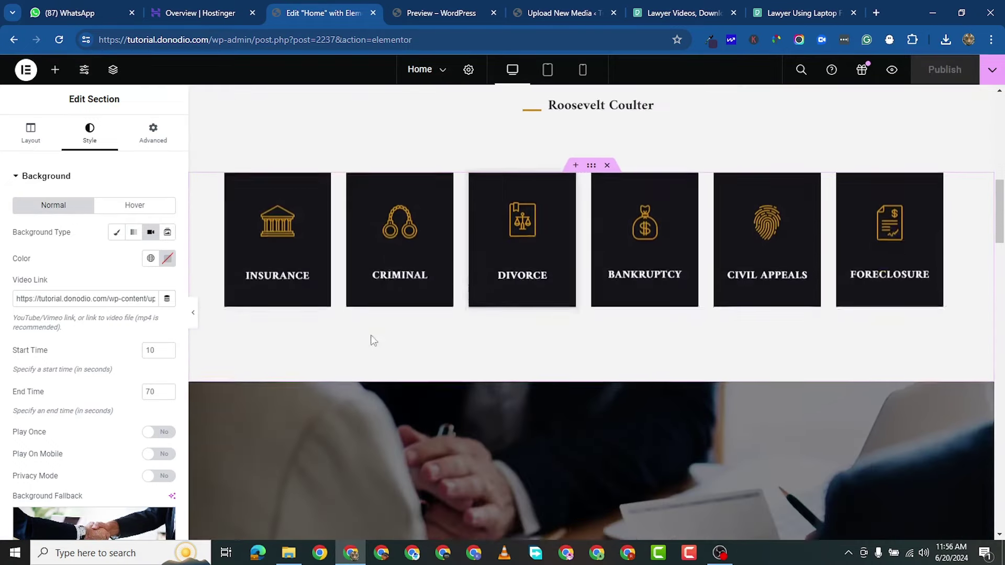
pyautogui.click(323, 195)
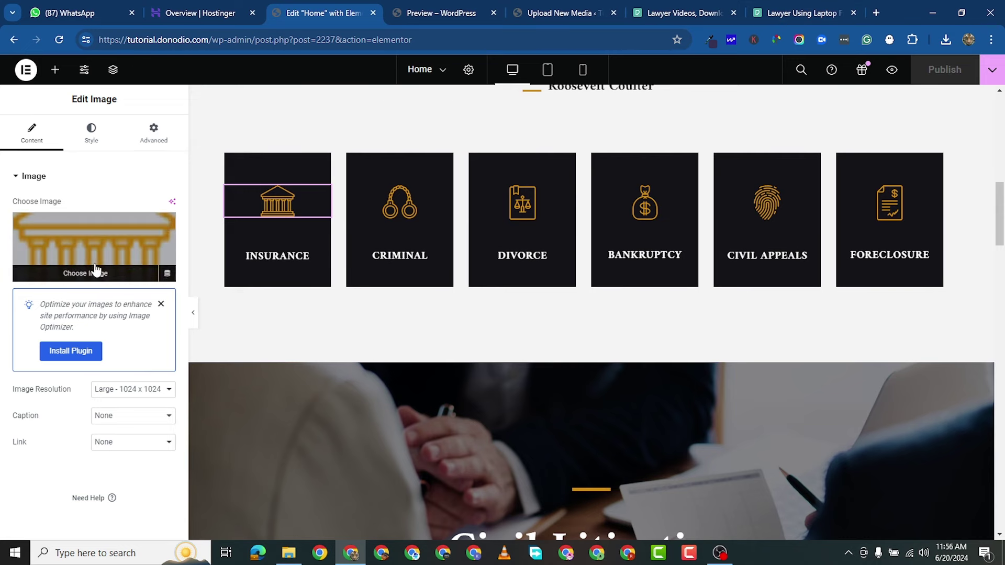
# Open flaticon.com in a new browser tab and search its icons for "law".
pyautogui.click(877, 13)
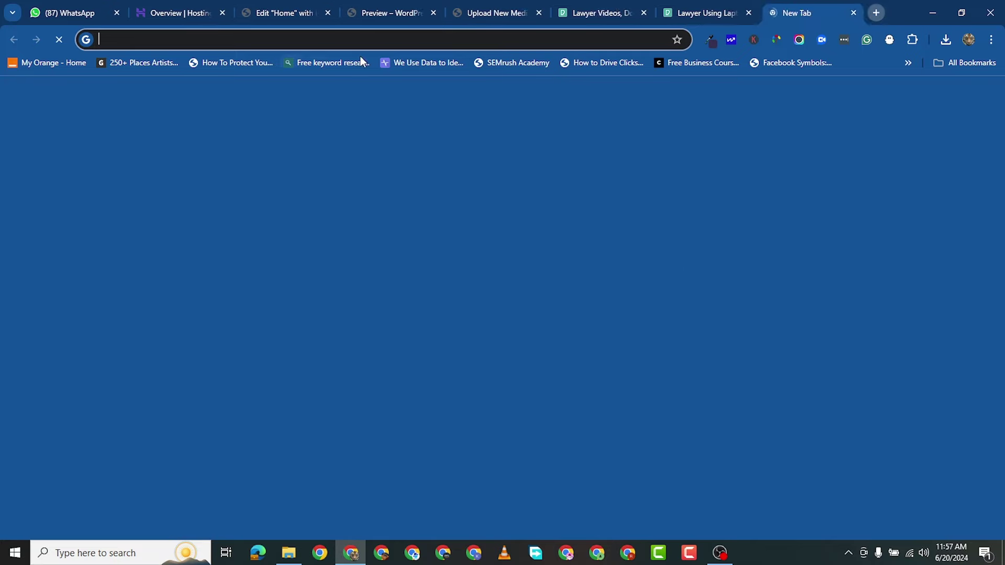
pyautogui.write('flaticon.com')
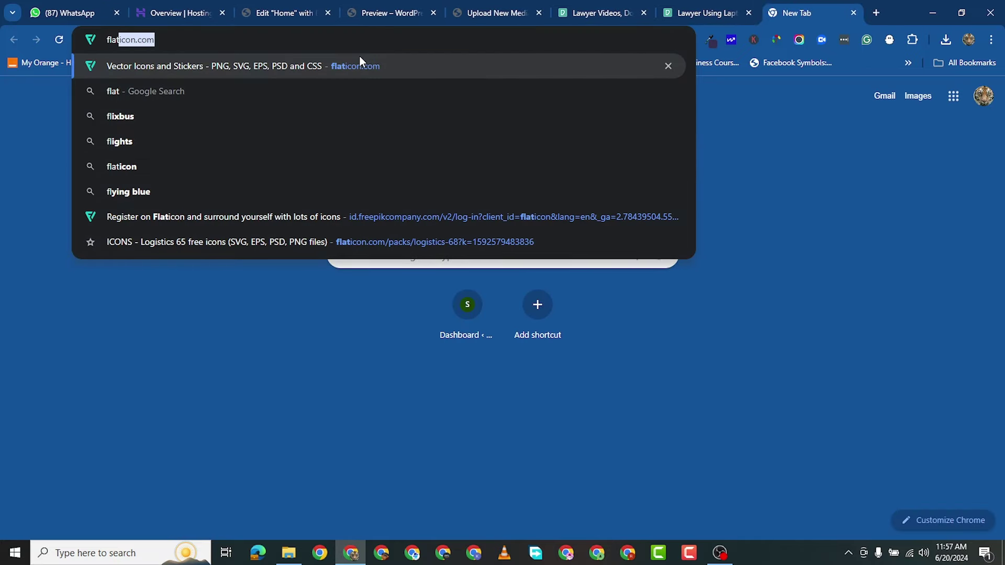
pyautogui.press('Return')
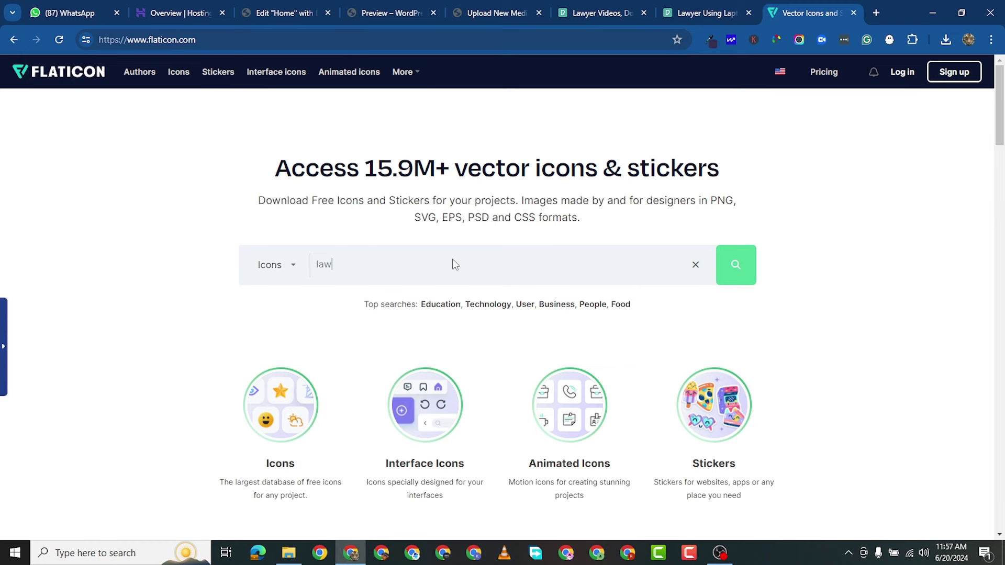
pyautogui.press('Return')
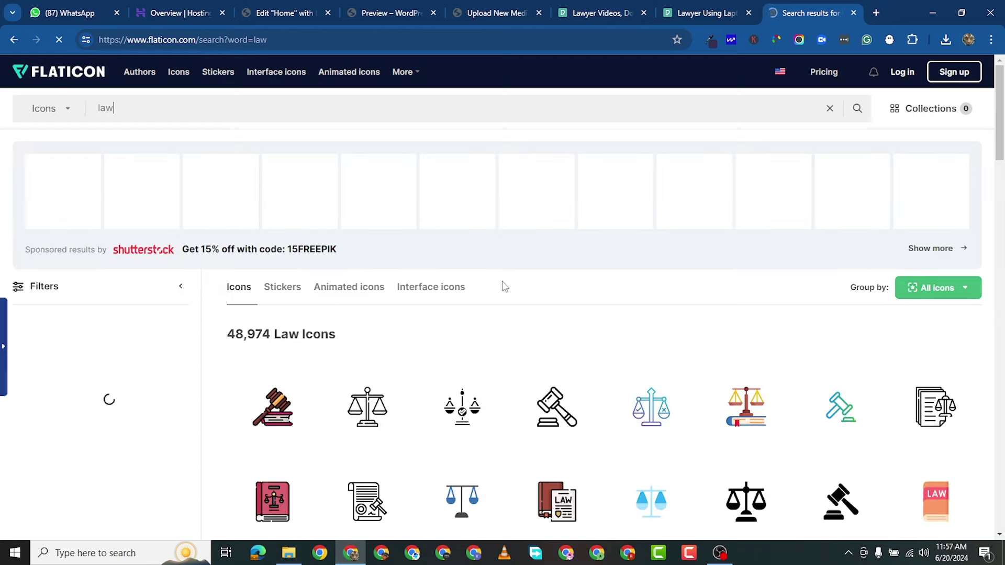
pyautogui.scroll(-2, 366, 450)
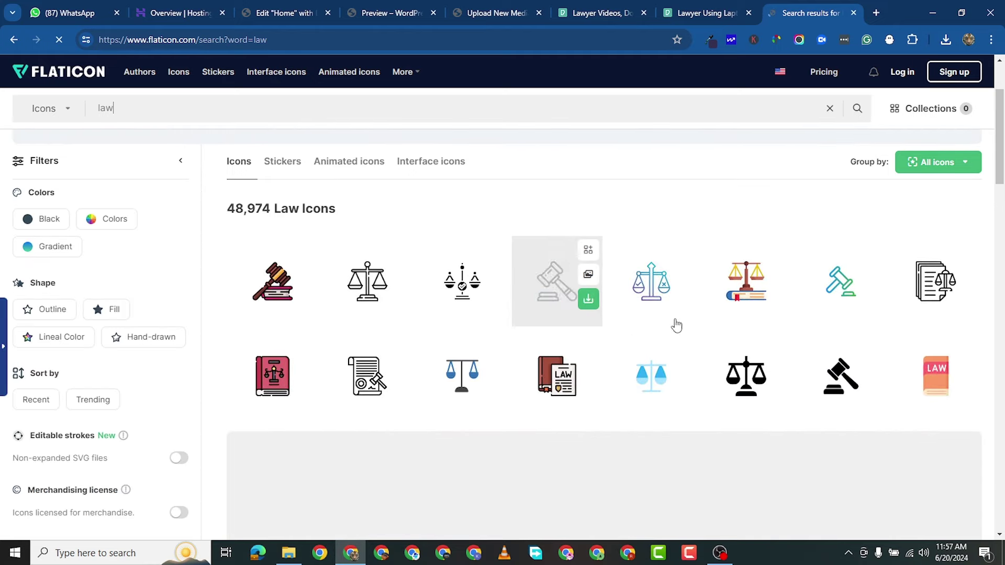
# Switch to the Elementor editor, sample the Insurance icon's gold colour with Eye Dropper, and copy its hex code d28c0e.
pyautogui.click(271, 21)
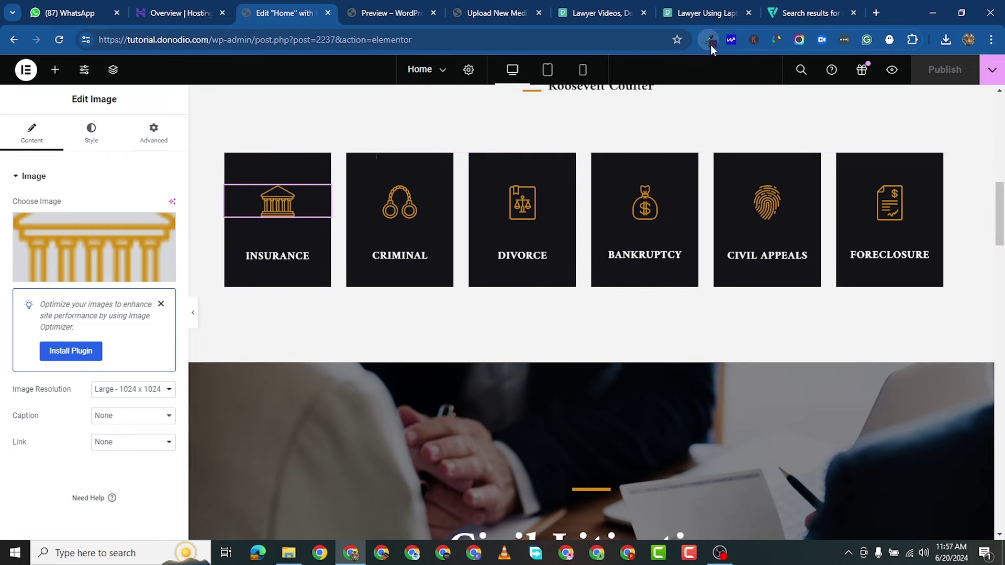
pyautogui.click(711, 44)
pyautogui.click(477, 92)
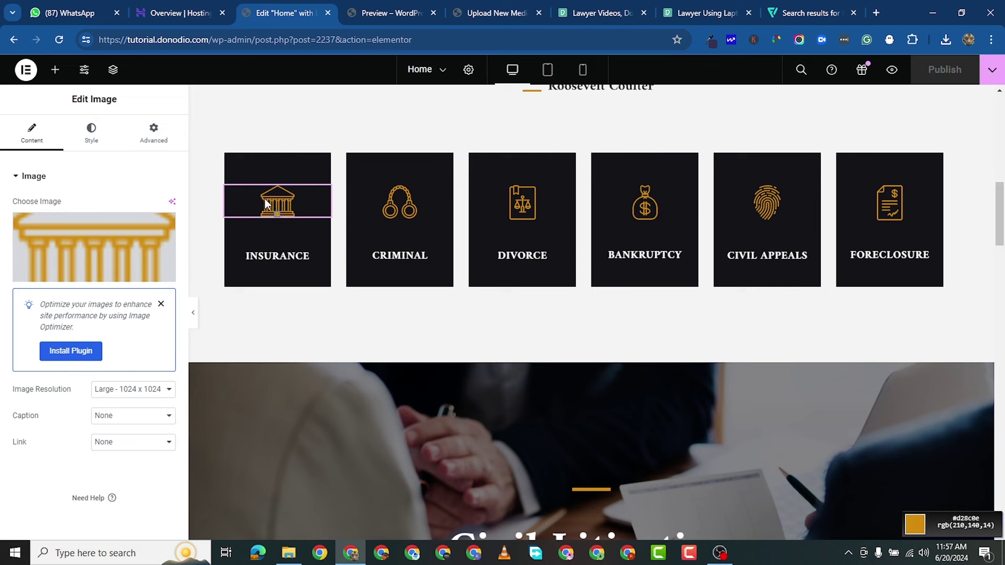
pyautogui.click(266, 204)
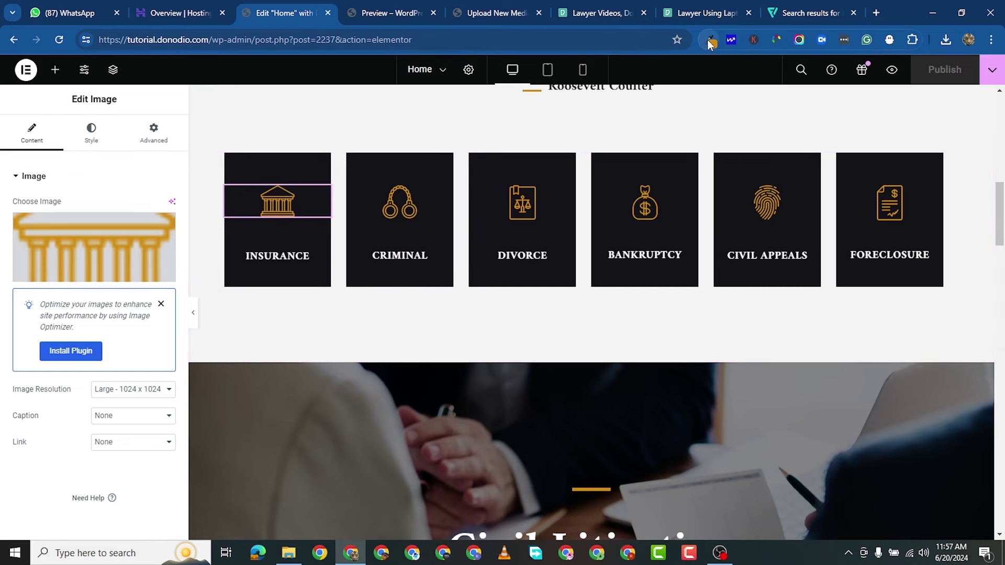
pyautogui.click(710, 40)
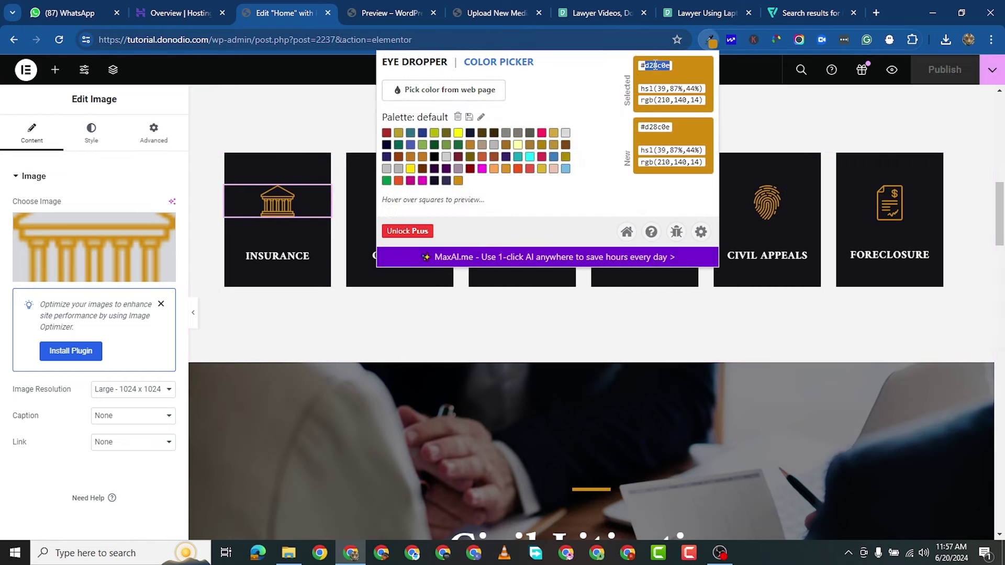
pyautogui.rightClick(655, 65)
pyautogui.click(686, 76)
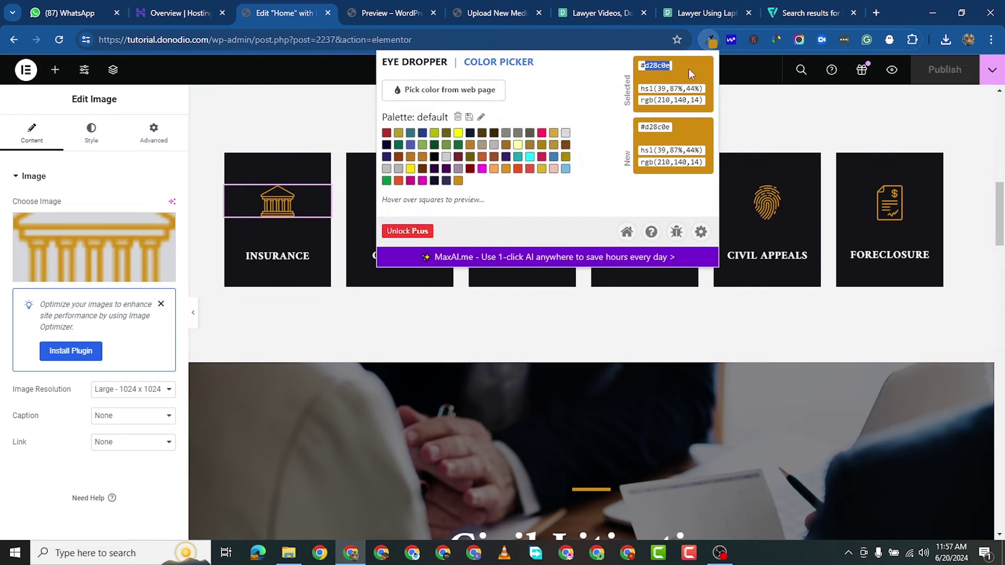
# Check the practice area cards in Elementor against the Flaticon law icons and search Flaticon for "insurance".
pyautogui.click(780, 13)
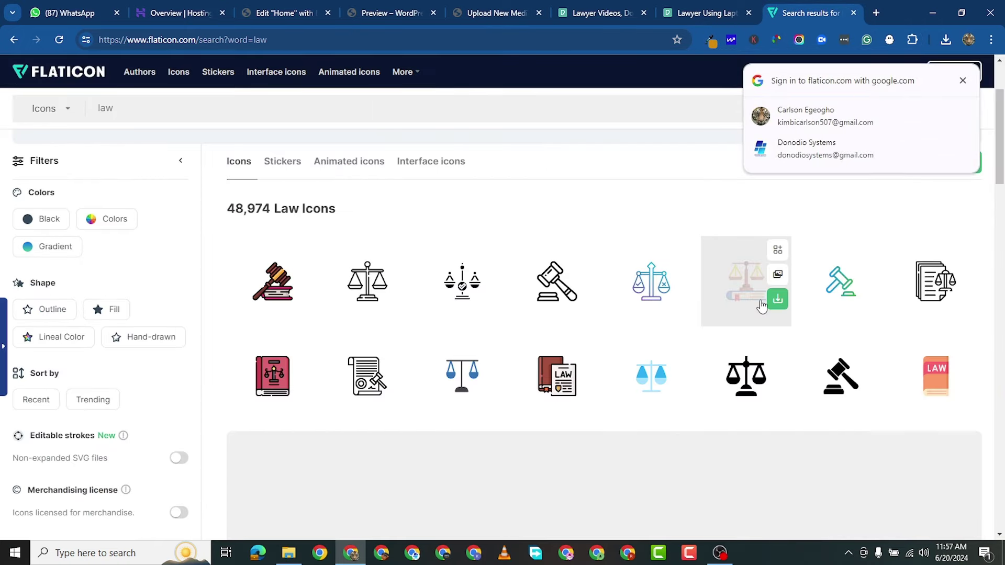
pyautogui.moveTo(583, 315)
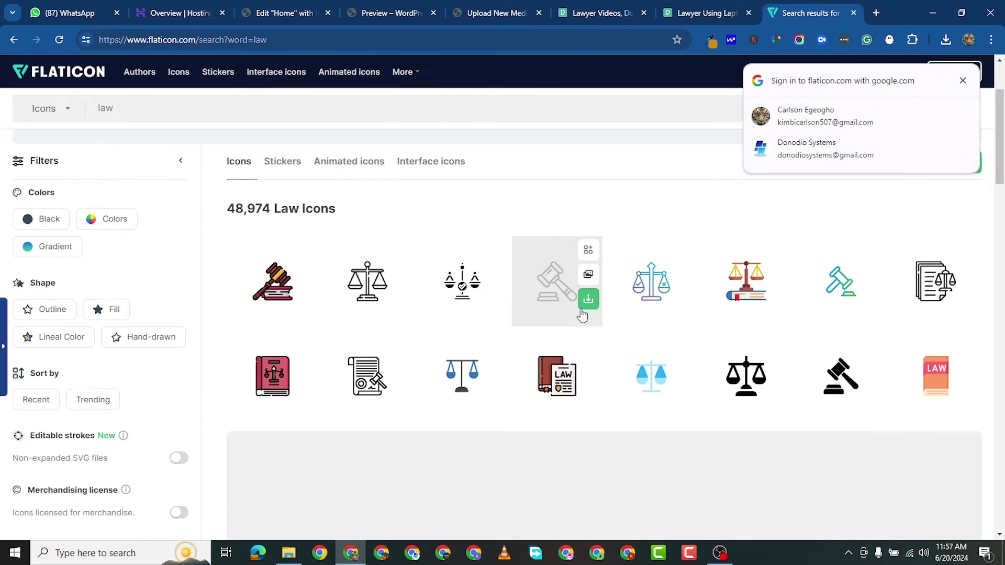
pyautogui.click(381, 20)
pyautogui.click(293, 14)
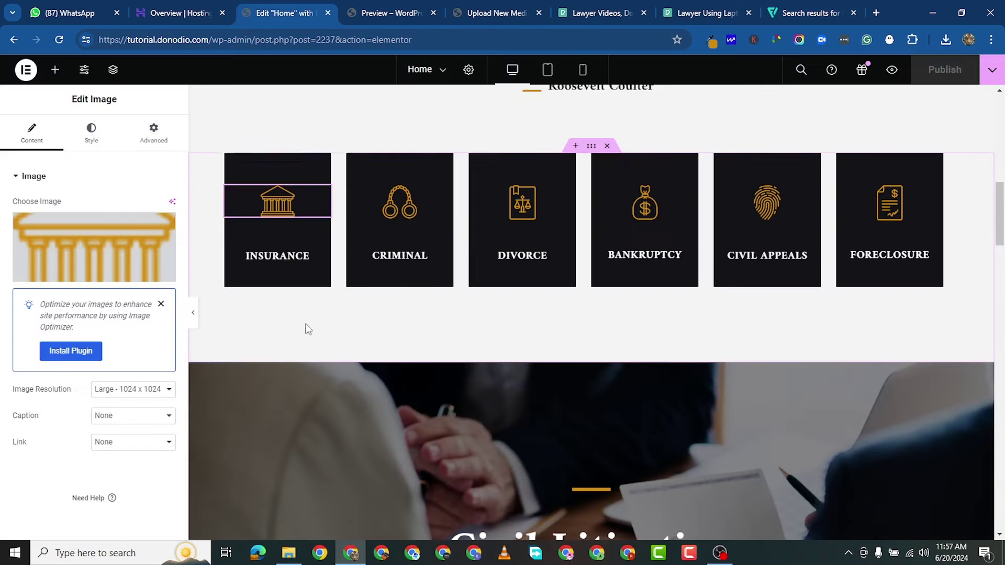
pyautogui.click(809, 13)
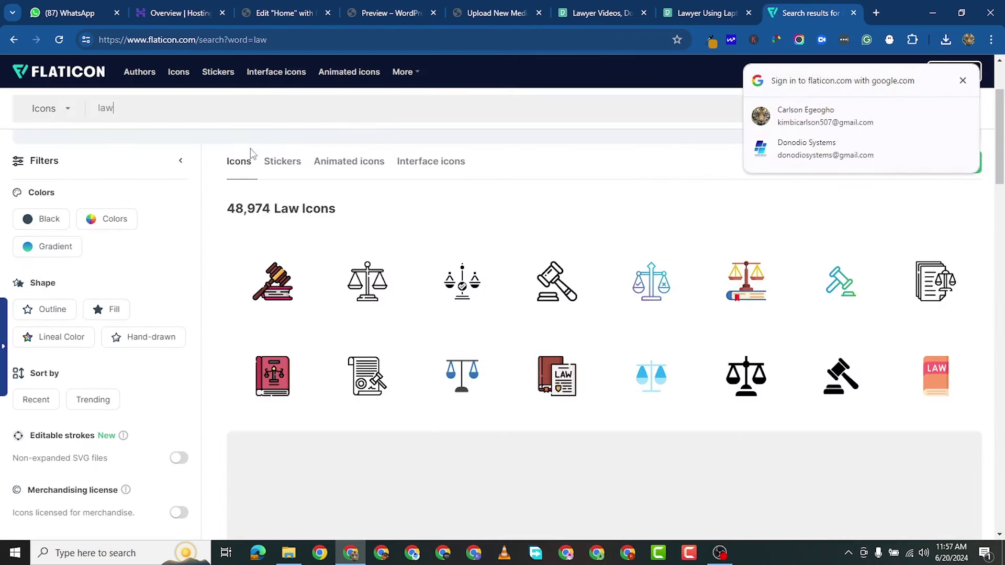
pyautogui.click(447, 119)
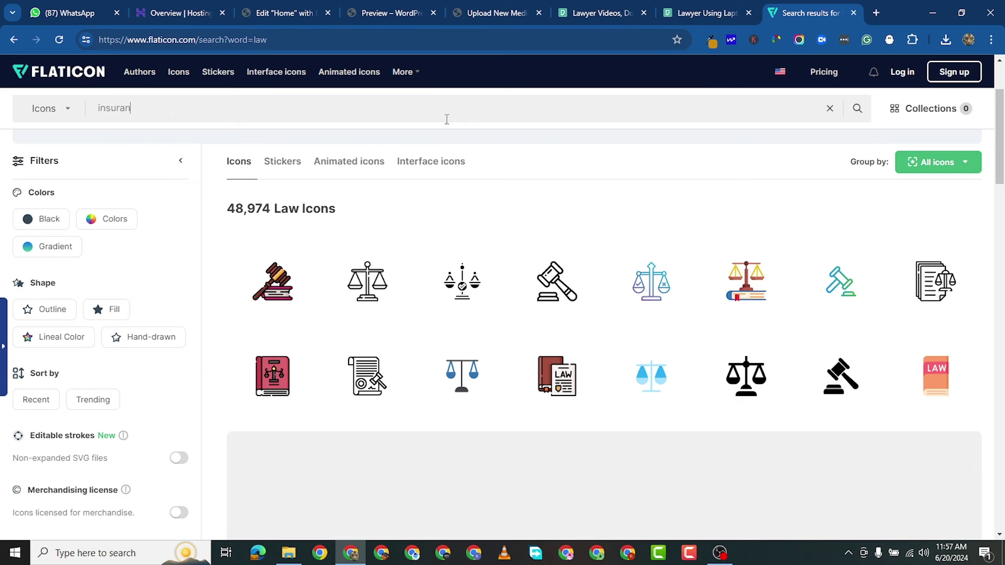
pyautogui.press('Return')
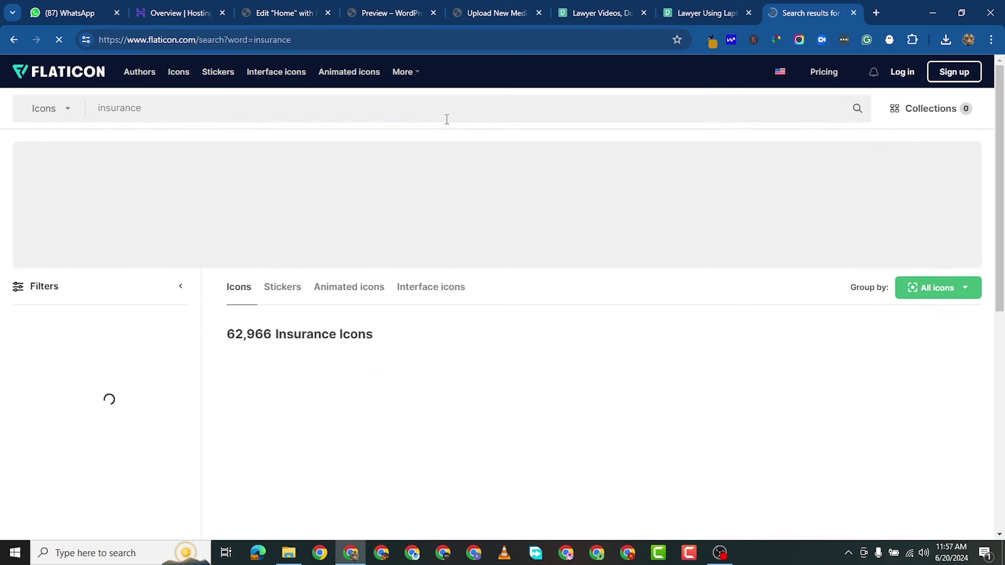
# Try to edit the black outline shield icon with a check mark in Flaticon's icon editor, and close the icon's page.
pyautogui.scroll(-1, 360, 385)
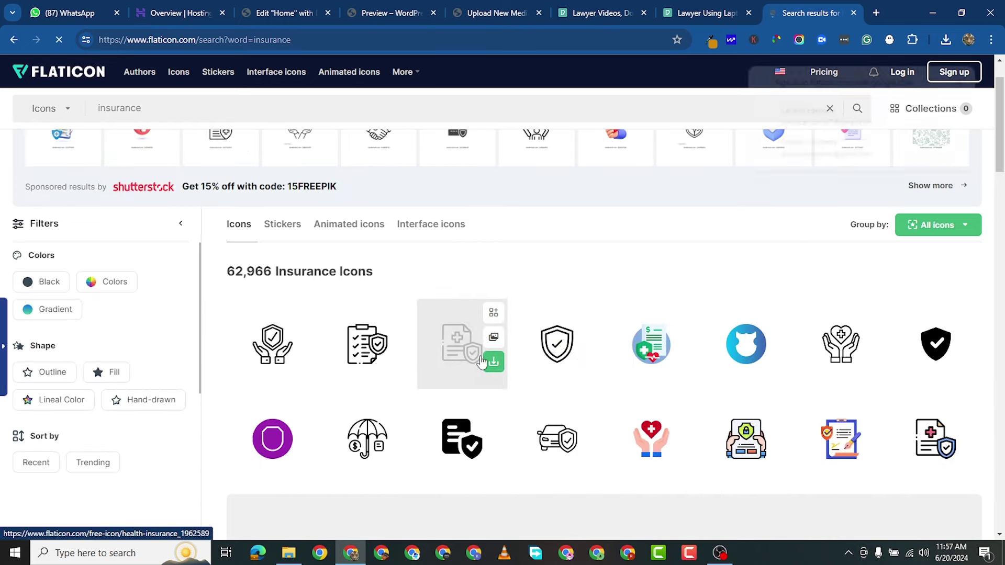
pyautogui.scroll(-1, 508, 355)
pyautogui.click(561, 283)
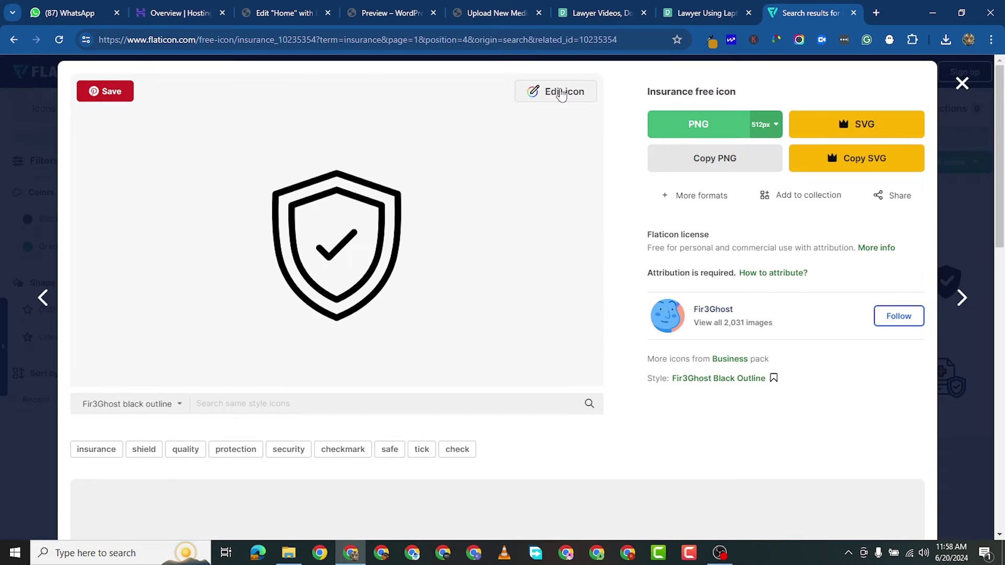
pyautogui.click(330, 278)
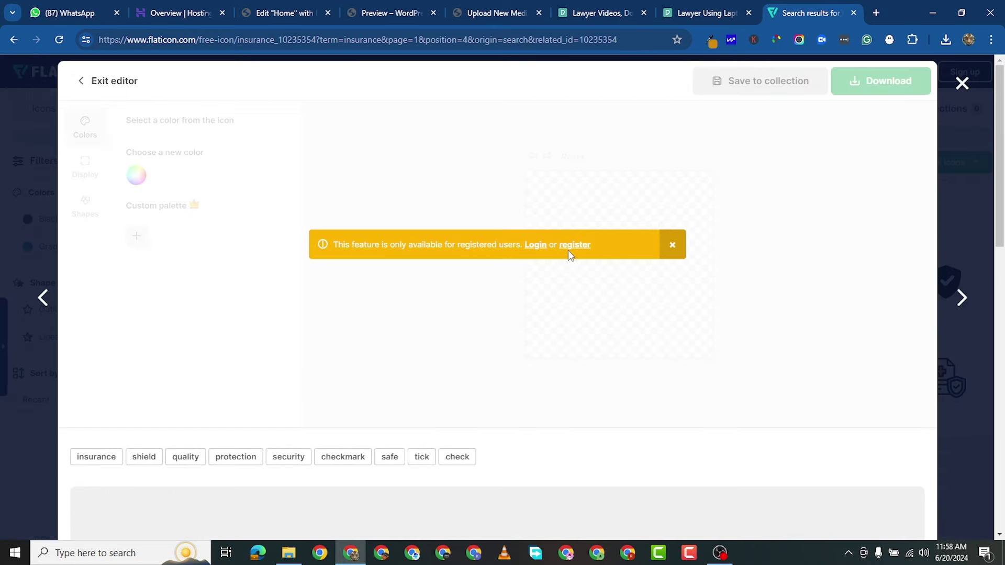
pyautogui.click(673, 246)
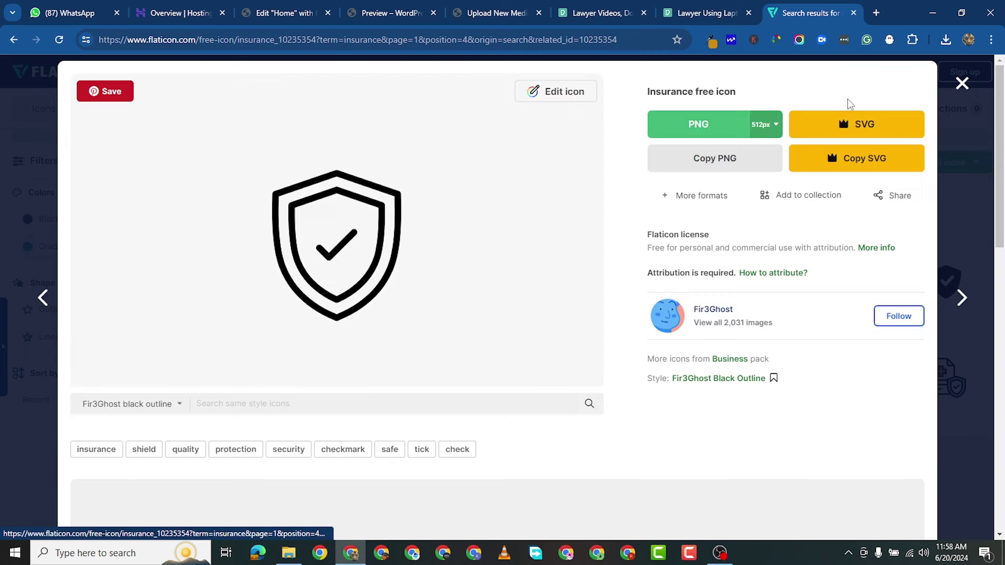
pyautogui.click(956, 84)
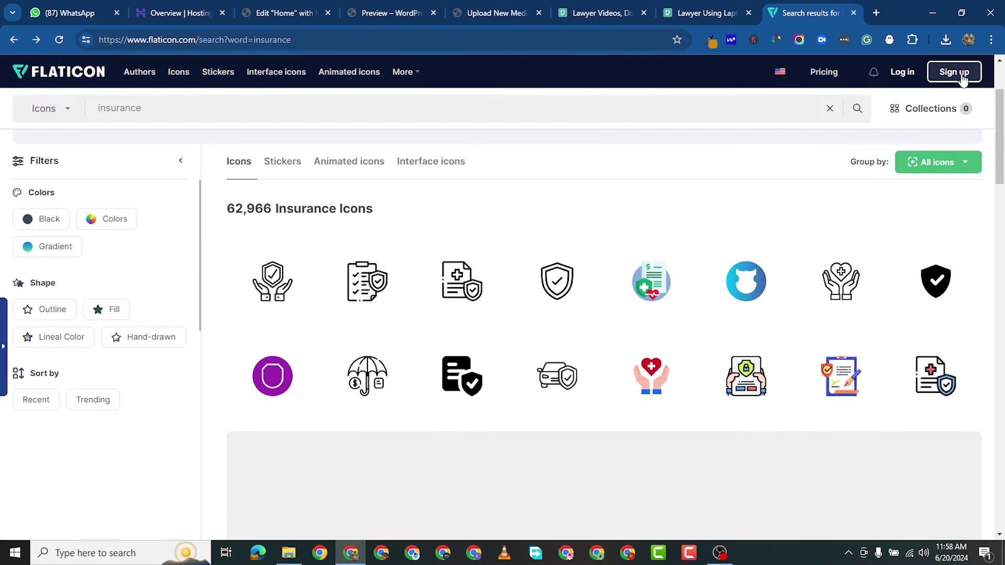
# Log in to Flaticon by entering the account password.
pyautogui.click(901, 73)
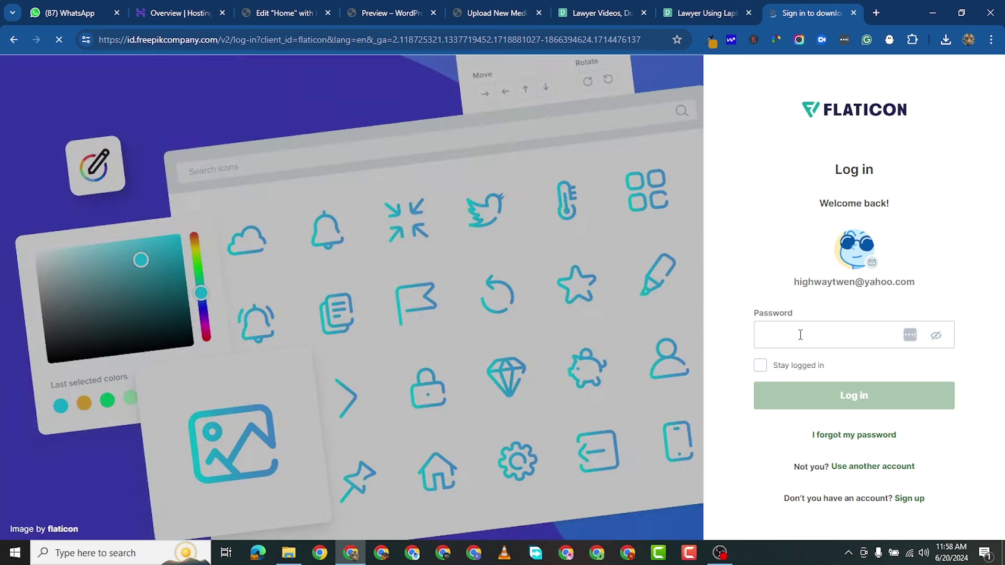
pyautogui.click(800, 335)
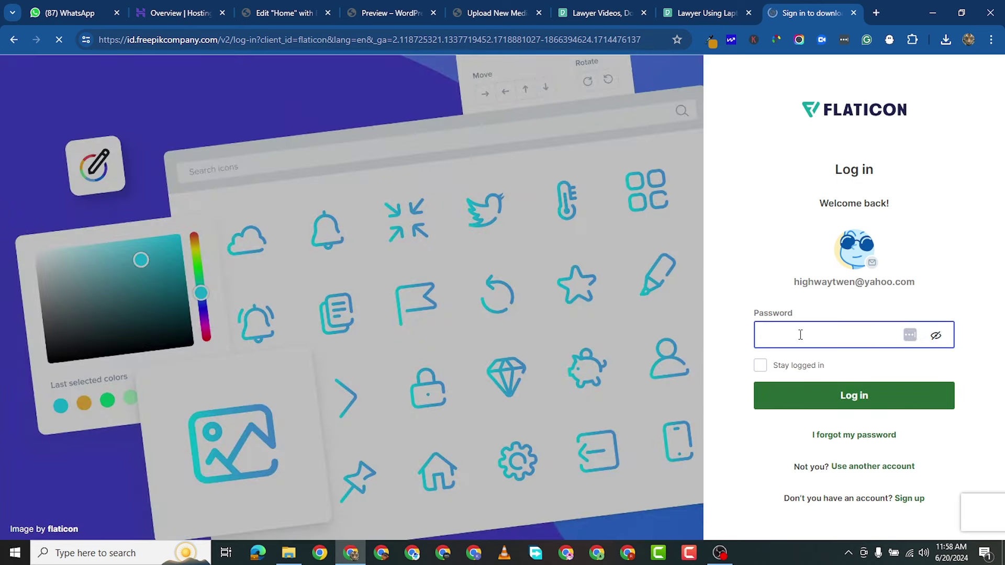
pyautogui.write('•••••••')
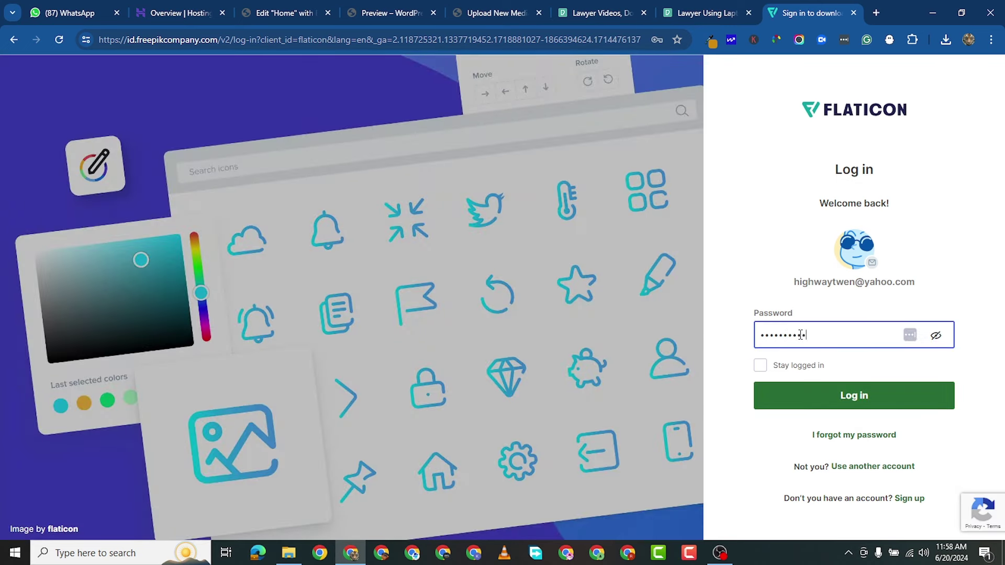
pyautogui.click(859, 399)
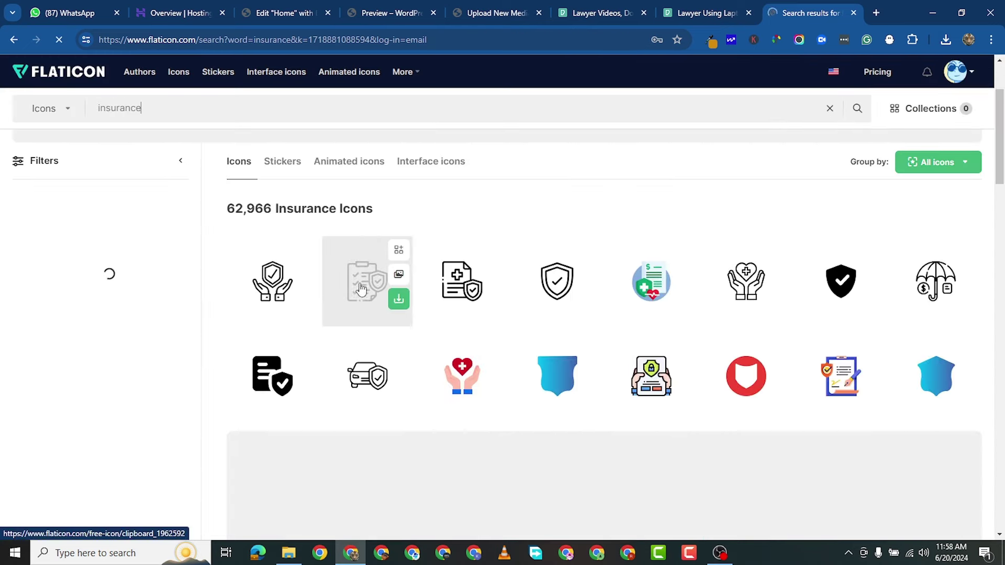
# Open the black outline shield icon with a check mark in the icon editor and recolour it to d28c0e.
pyautogui.click(553, 291)
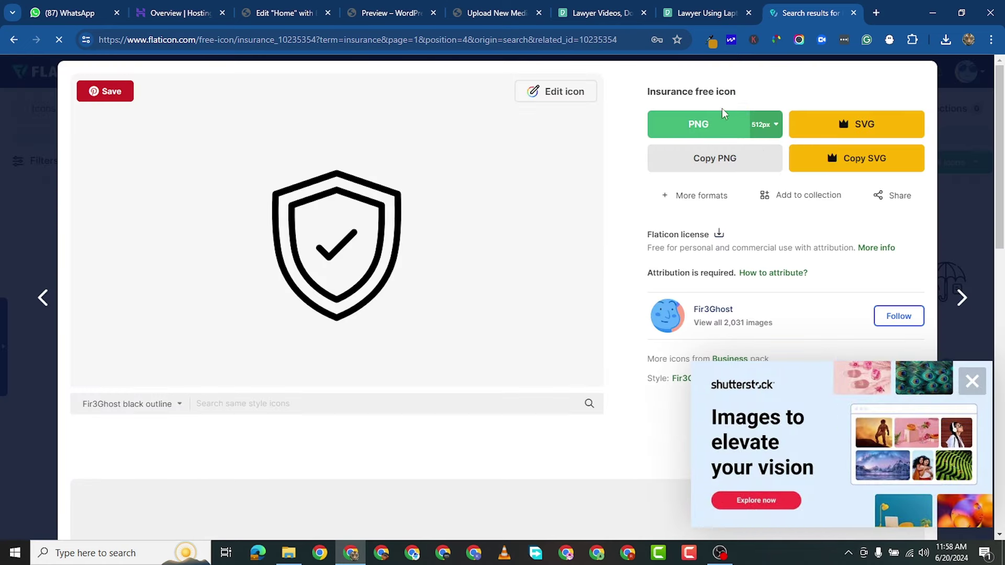
pyautogui.click(314, 267)
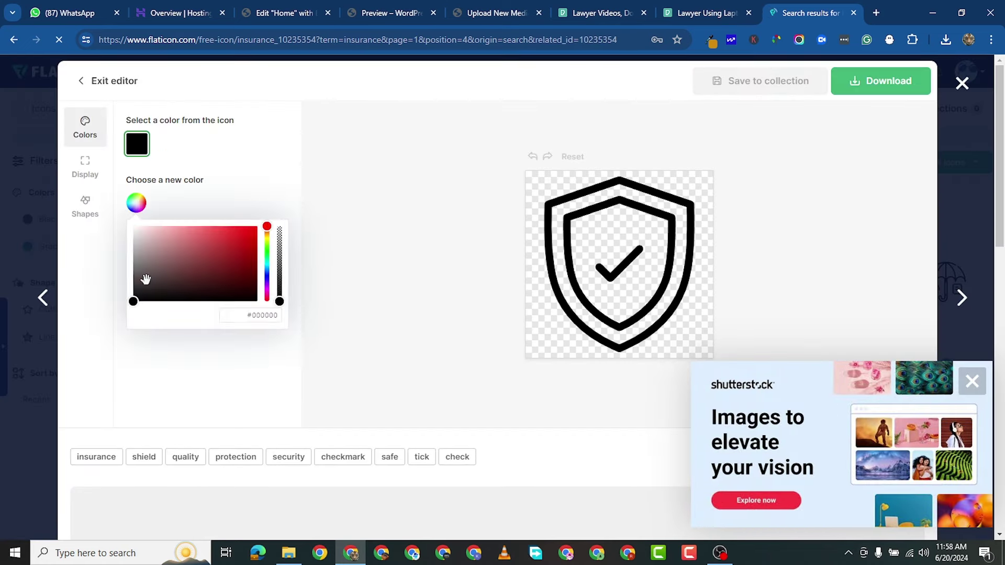
pyautogui.rightClick(268, 321)
pyautogui.click(326, 112)
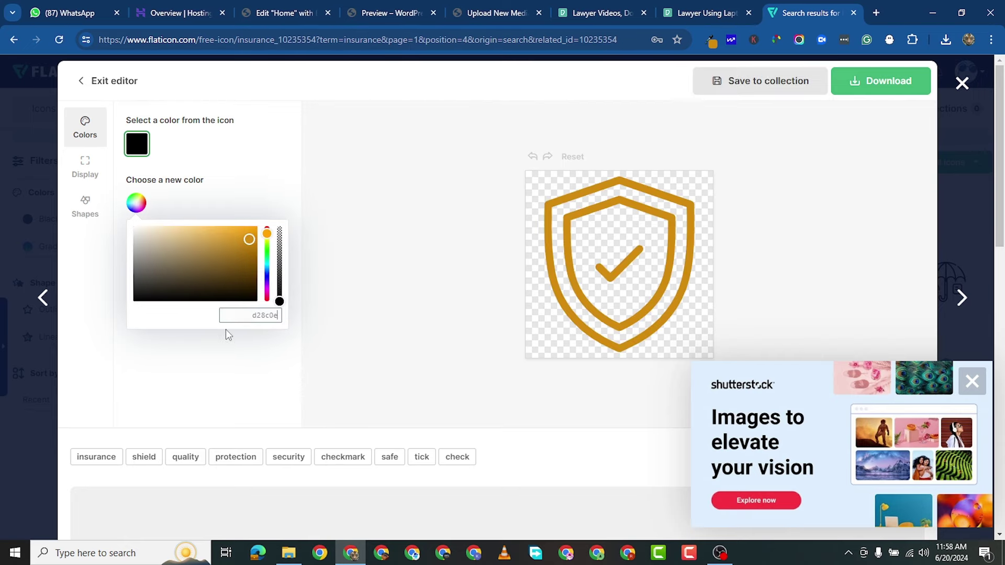
# Download the gold shield icon as a 512px PNG with the free download option.
pyautogui.click(896, 81)
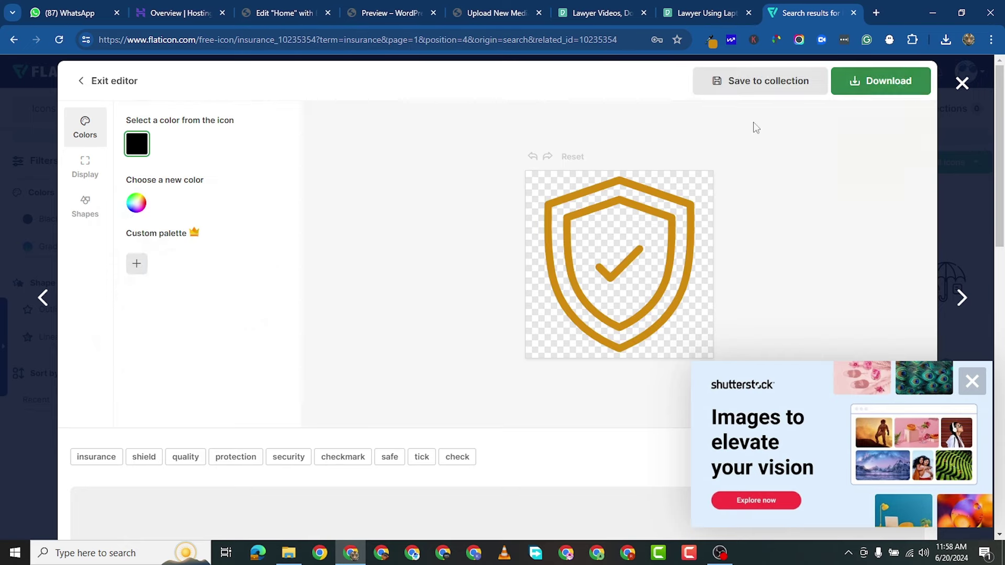
pyautogui.click(900, 132)
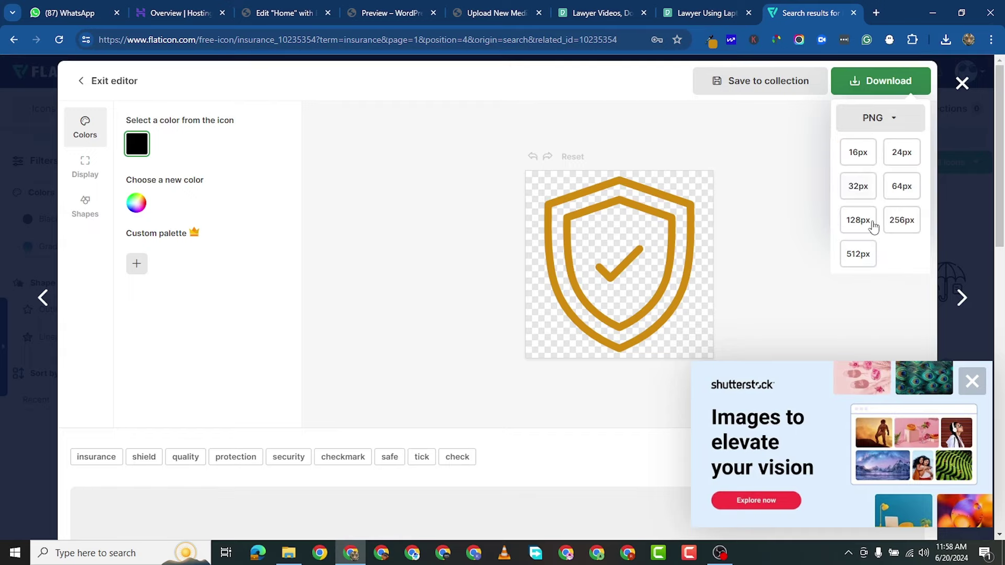
pyautogui.click(865, 254)
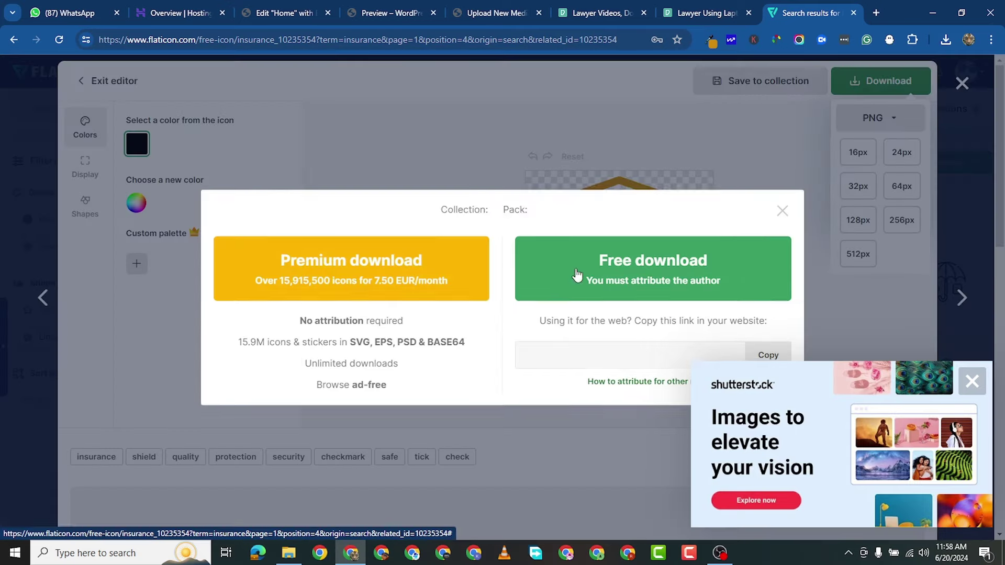
pyautogui.click(653, 265)
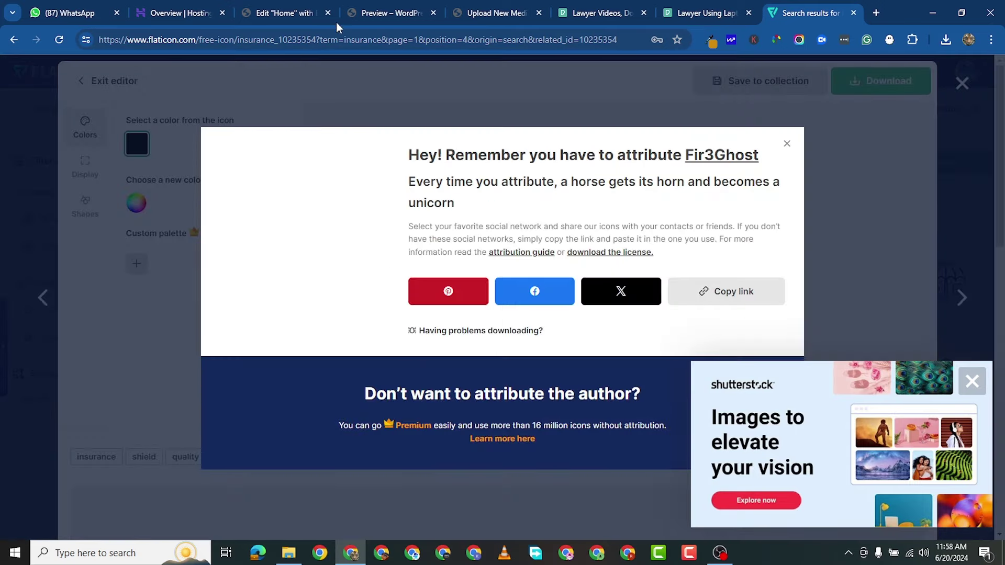
# Switch to the Elementor editor, upload insurance.png and insert it as the Insurance card's image.
pyautogui.click(284, 16)
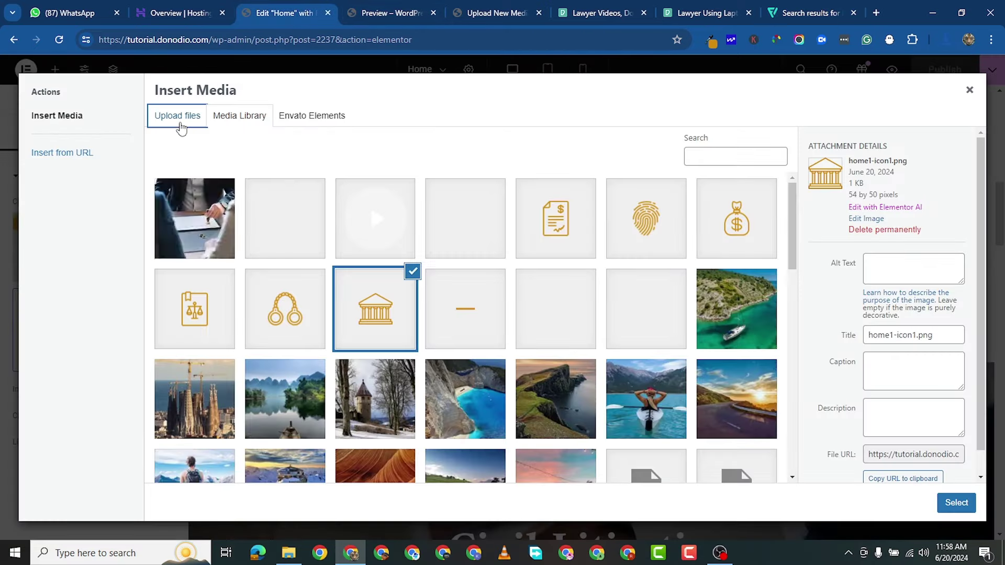
pyautogui.click(178, 121)
pyautogui.click(545, 309)
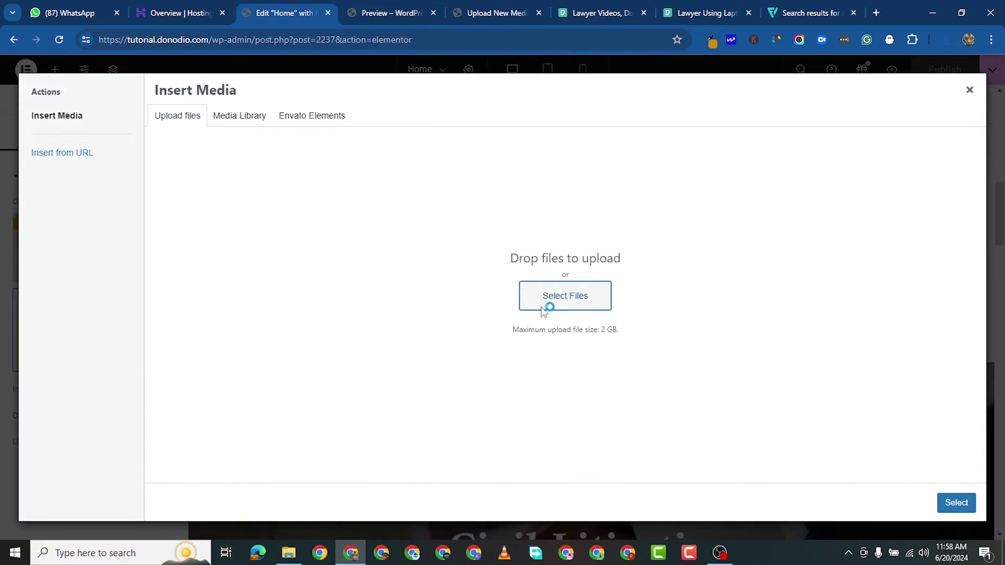
pyautogui.doubleClick(149, 153)
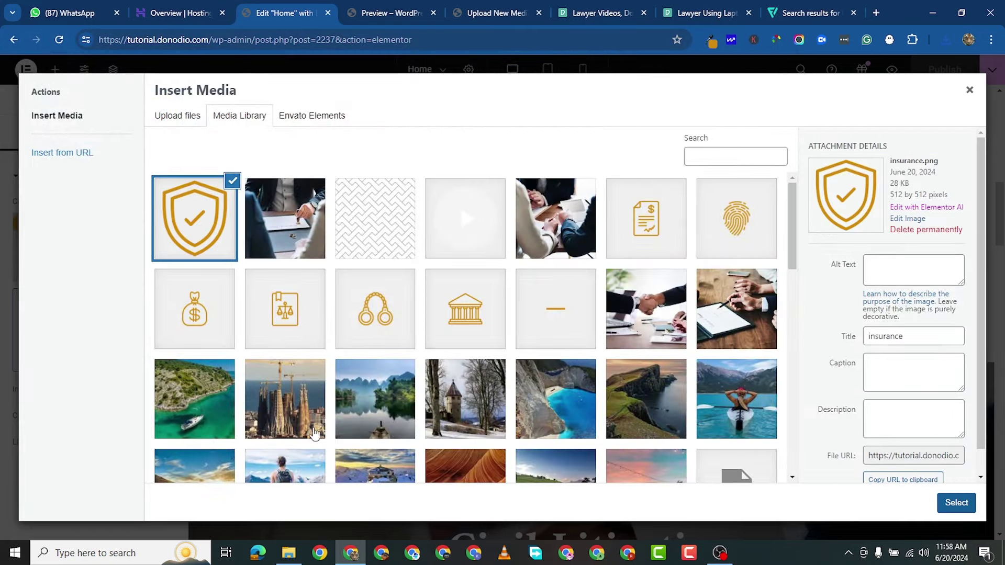
pyautogui.press('Return')
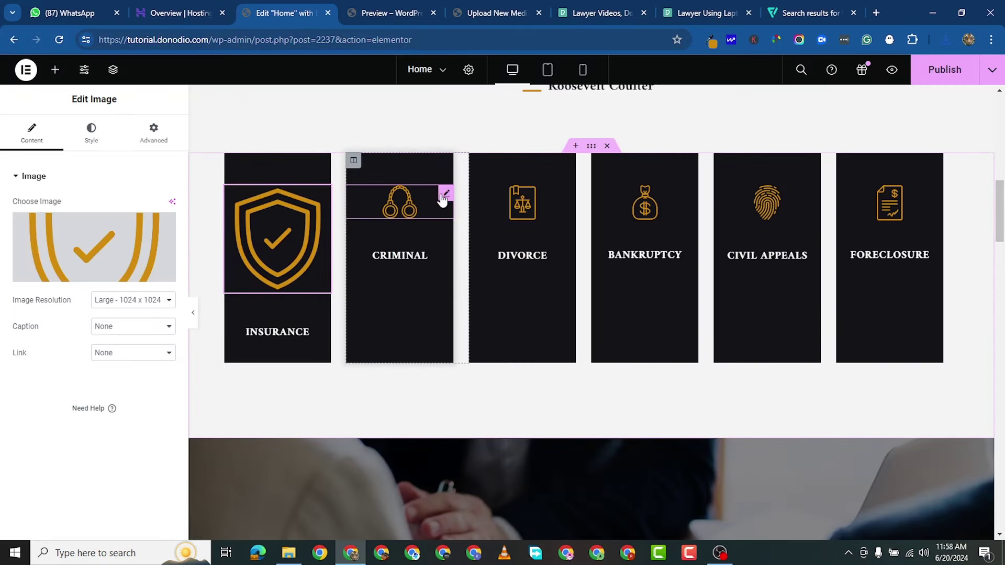
# Try the Thumbnail - 150 x 150 image resolution on the Insurance card's shield icon.
pyautogui.click(443, 199)
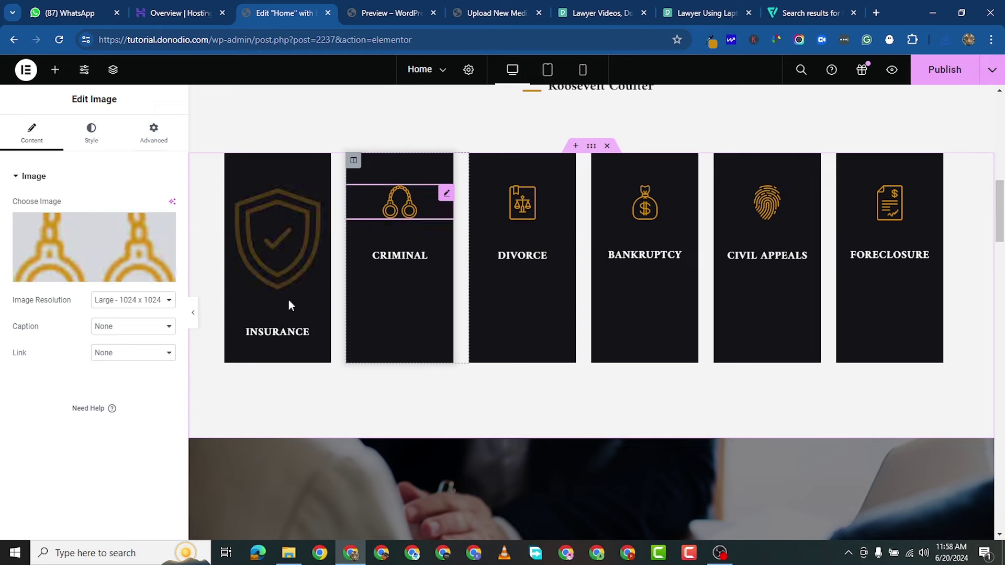
pyautogui.click(303, 212)
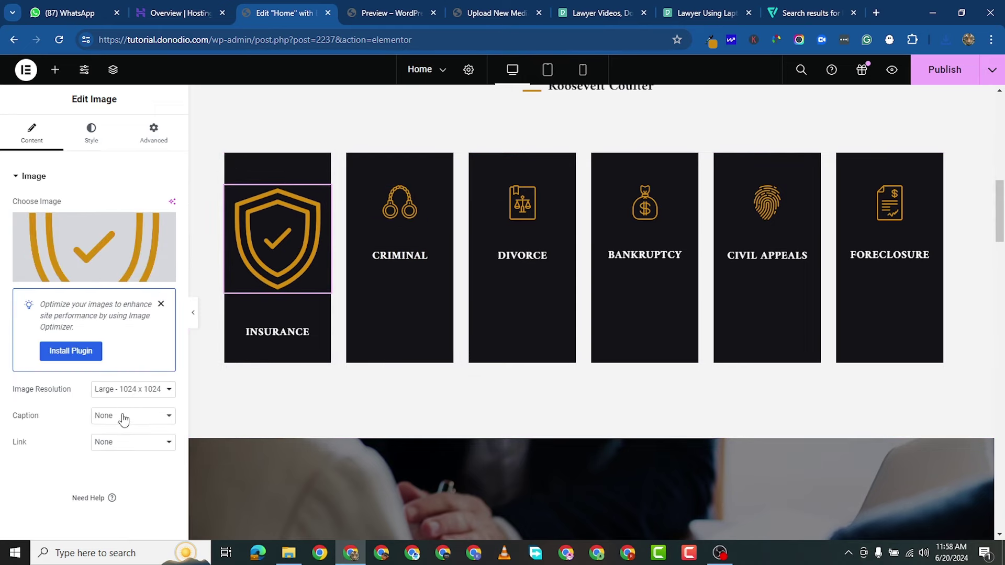
pyautogui.click(134, 393)
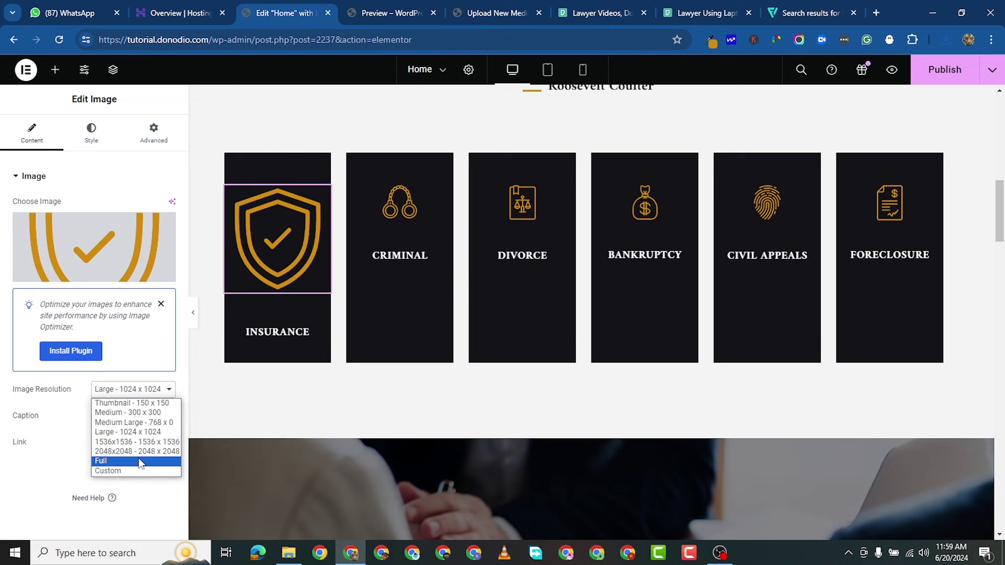
pyautogui.click(148, 404)
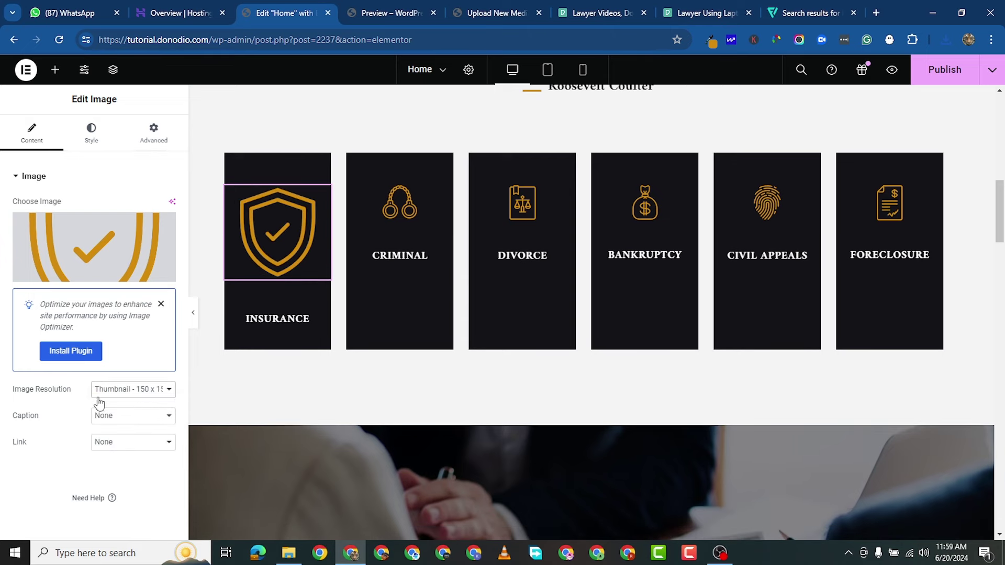
# Give the Insurance card's shield icon a custom image resolution of 60 x 60 and apply it.
pyautogui.click(131, 389)
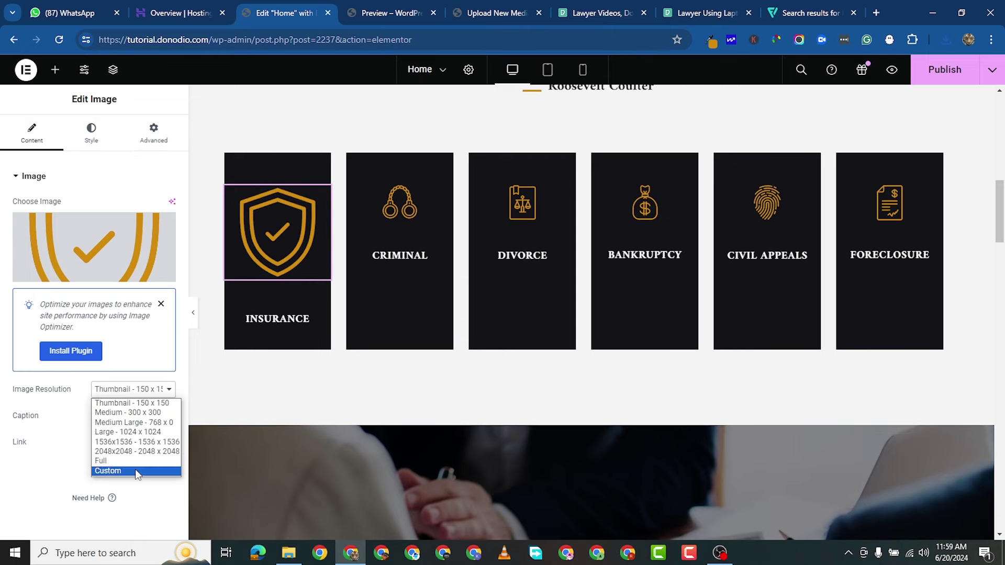
pyautogui.click(137, 472)
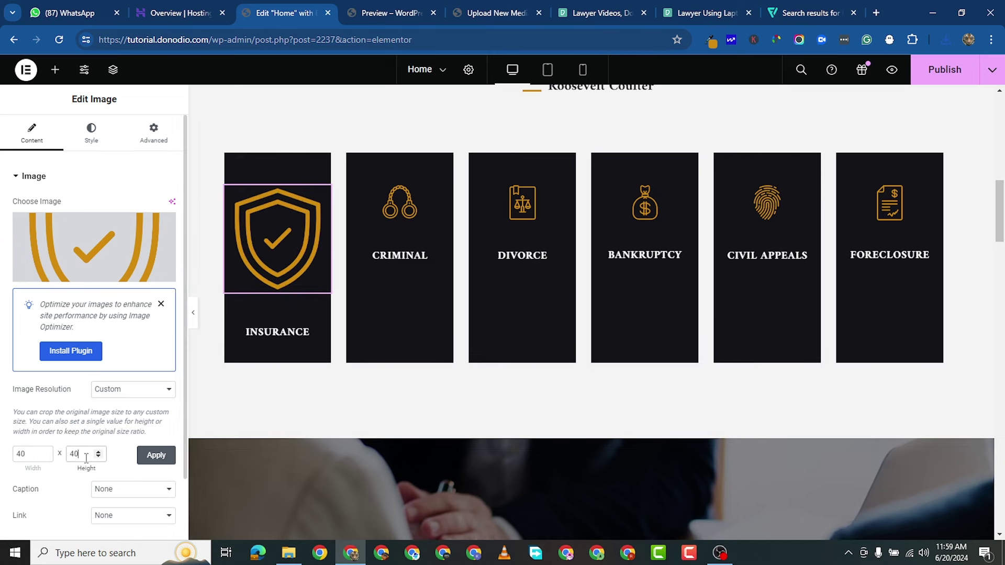
pyautogui.click(150, 456)
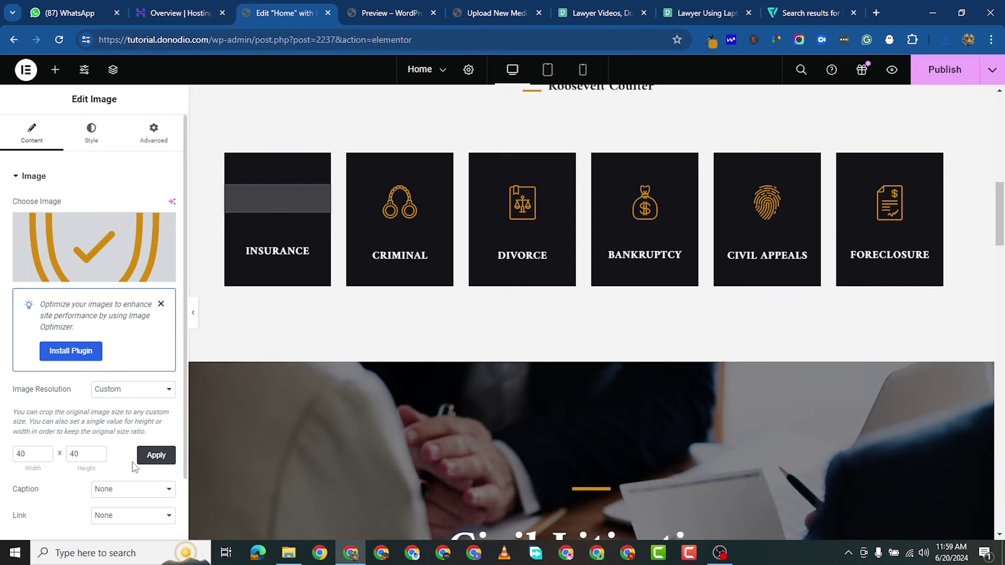
pyautogui.doubleClick(23, 456)
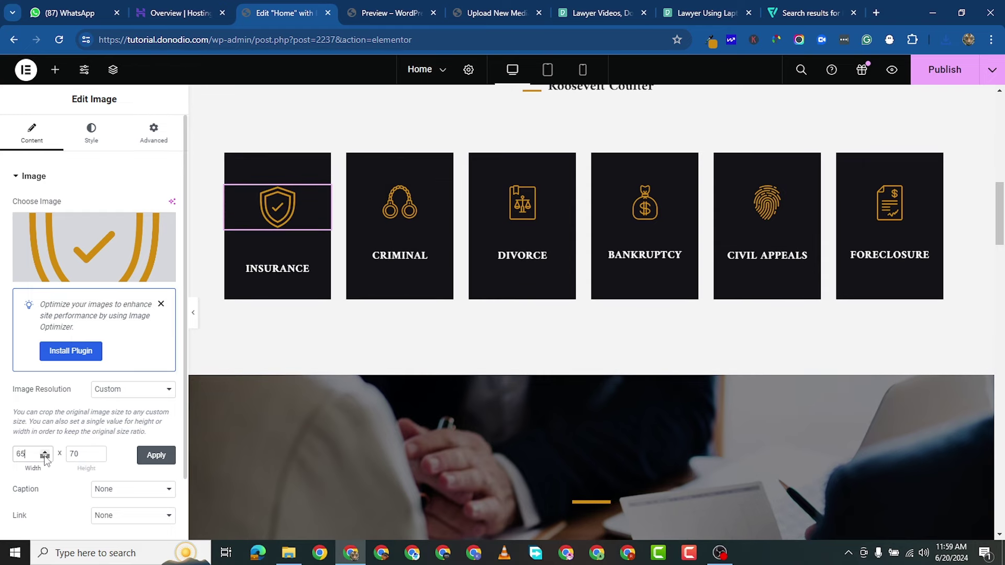
pyautogui.click(98, 457)
pyautogui.click(157, 455)
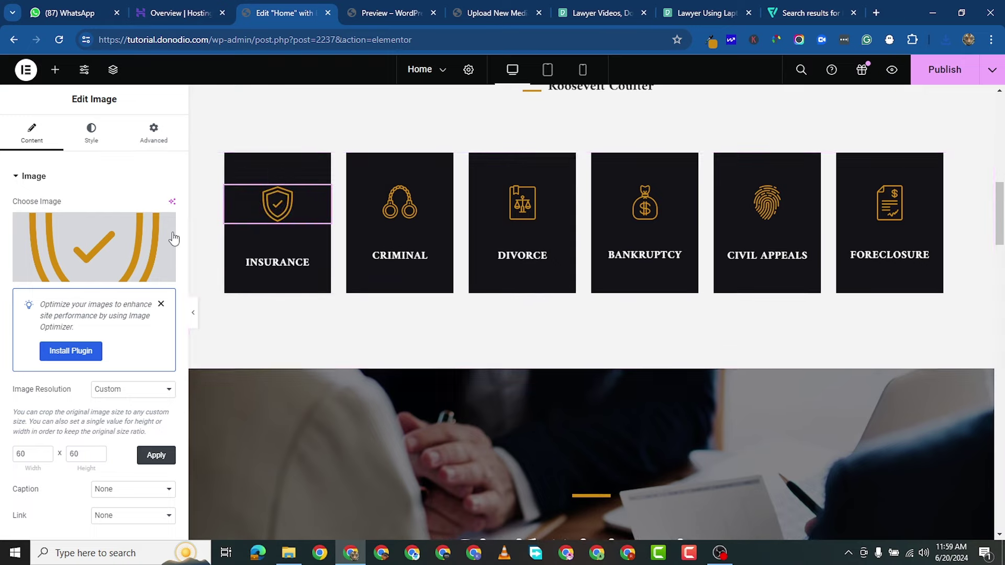
# Review the Home page's remaining sections from header to footer and compare them with the Law Firm template preview.
pyautogui.scroll(-10, 485, 459)
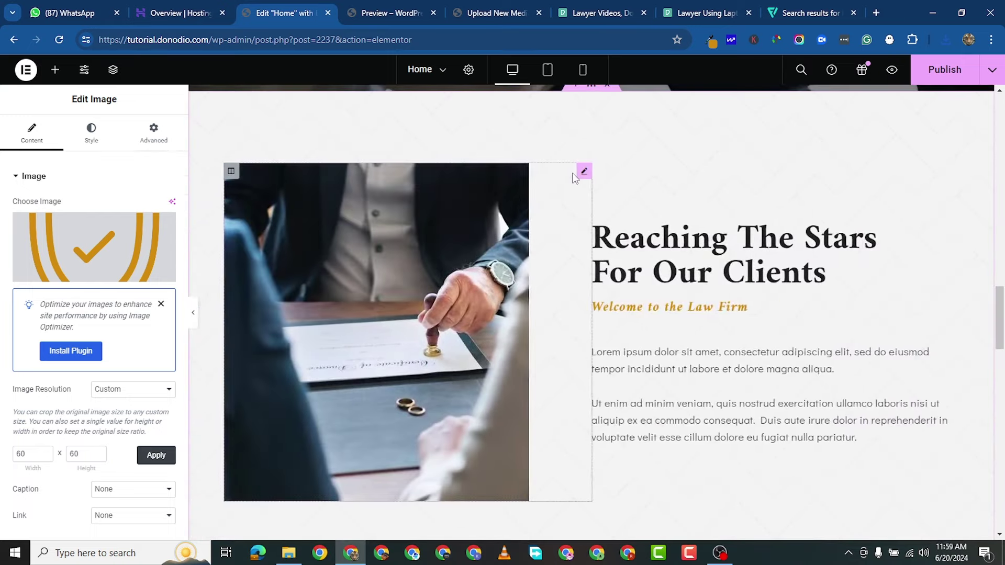
pyautogui.click(584, 173)
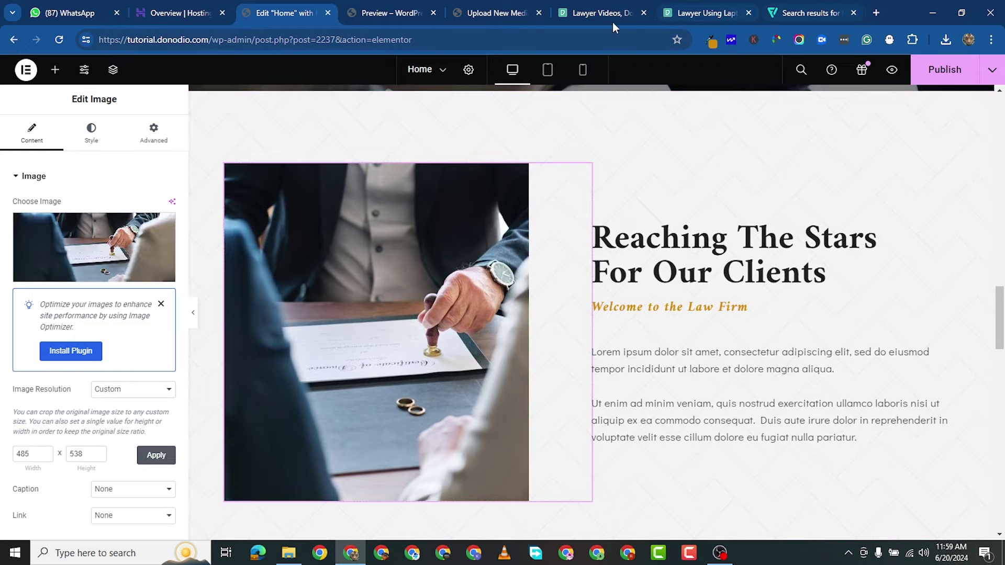
pyautogui.scroll(-10, 442, 361)
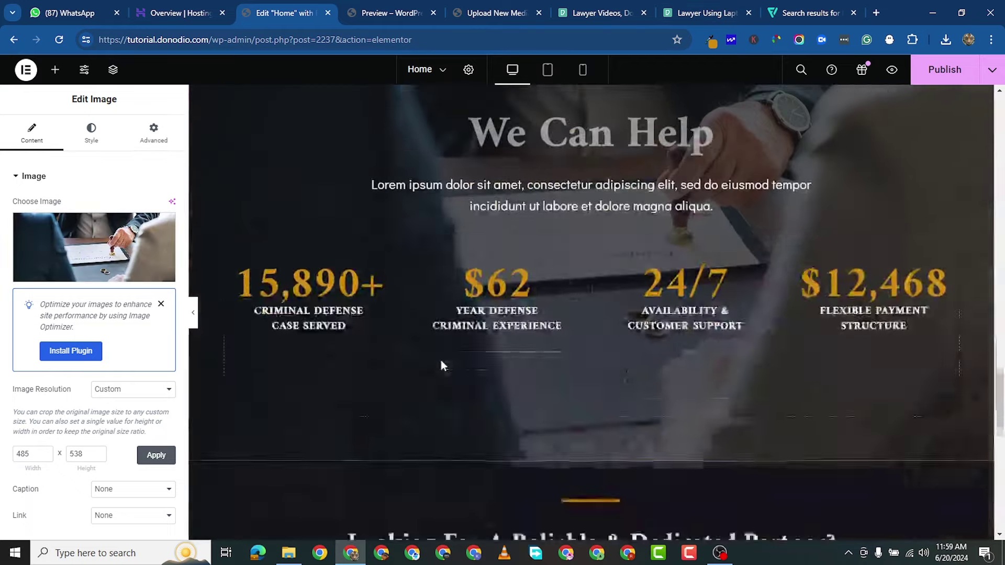
pyautogui.scroll(3, 442, 360)
pyautogui.scroll(2, 494, 298)
pyautogui.scroll(-9, 489, 388)
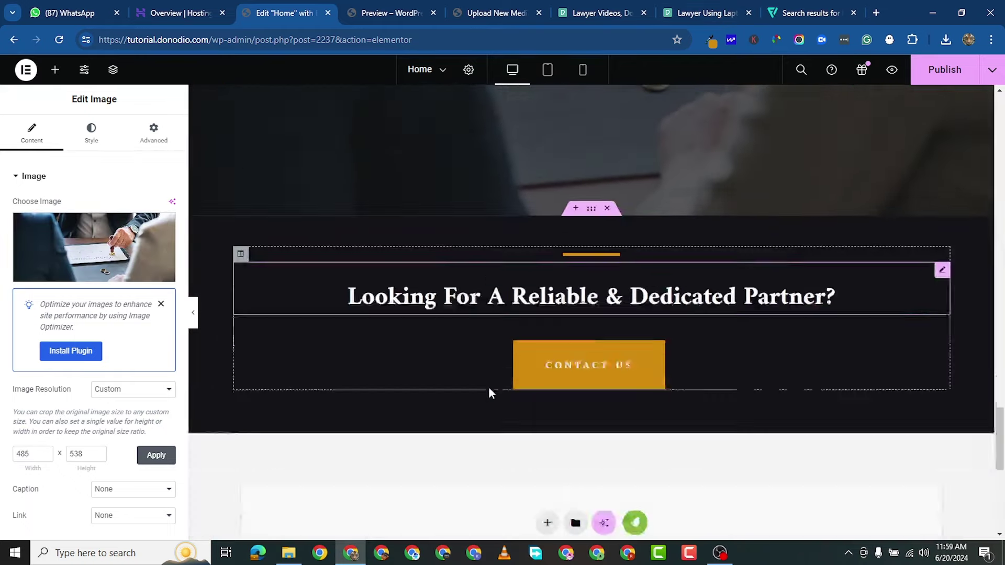
pyautogui.scroll(10, 488, 387)
pyautogui.scroll(15, 489, 382)
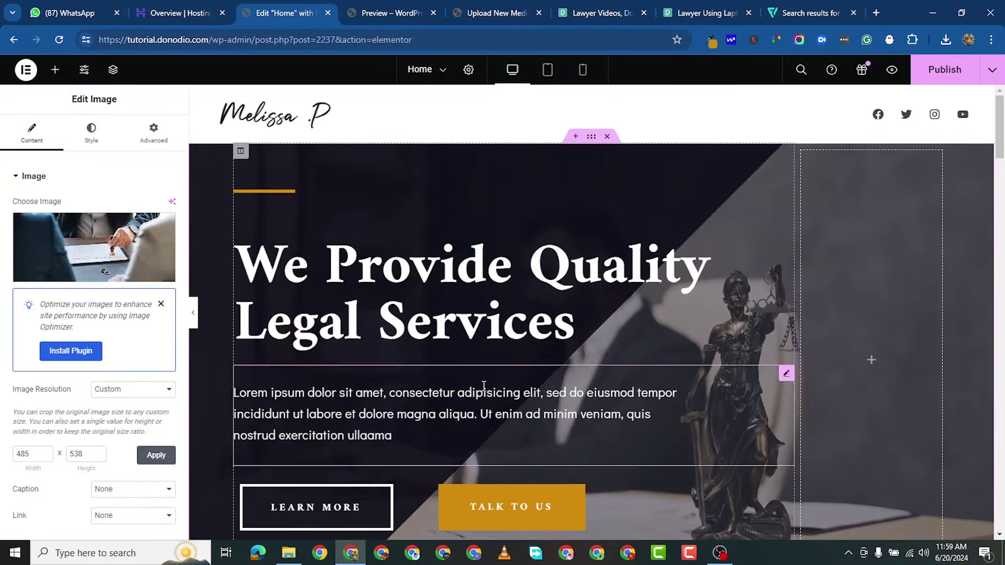
pyautogui.scroll(-14, 486, 384)
pyautogui.scroll(-15, 483, 389)
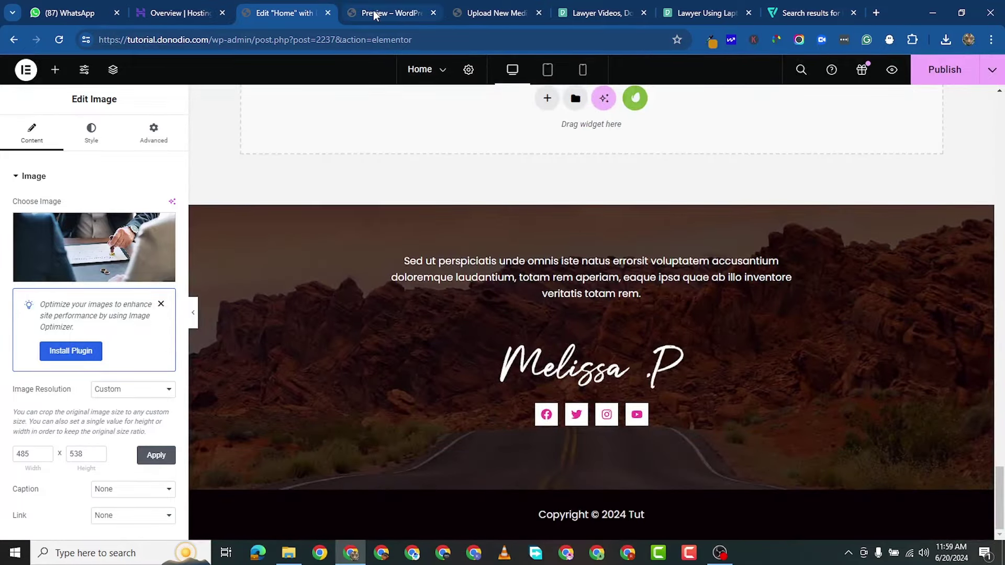
pyautogui.click(376, 13)
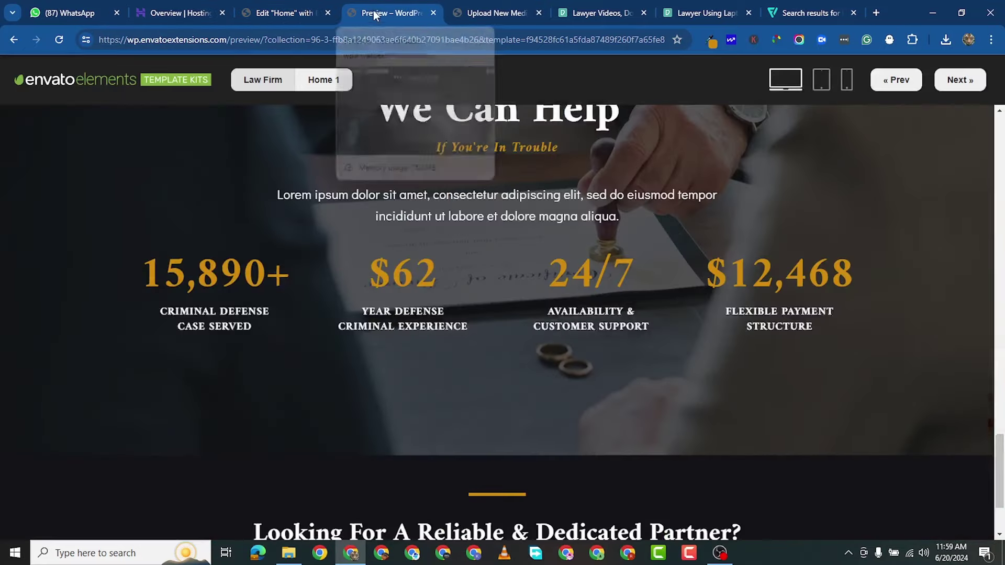
pyautogui.click(299, 16)
# Switch to the WordPress dashboard and add a new page titled "About Us".
pyautogui.click(466, 12)
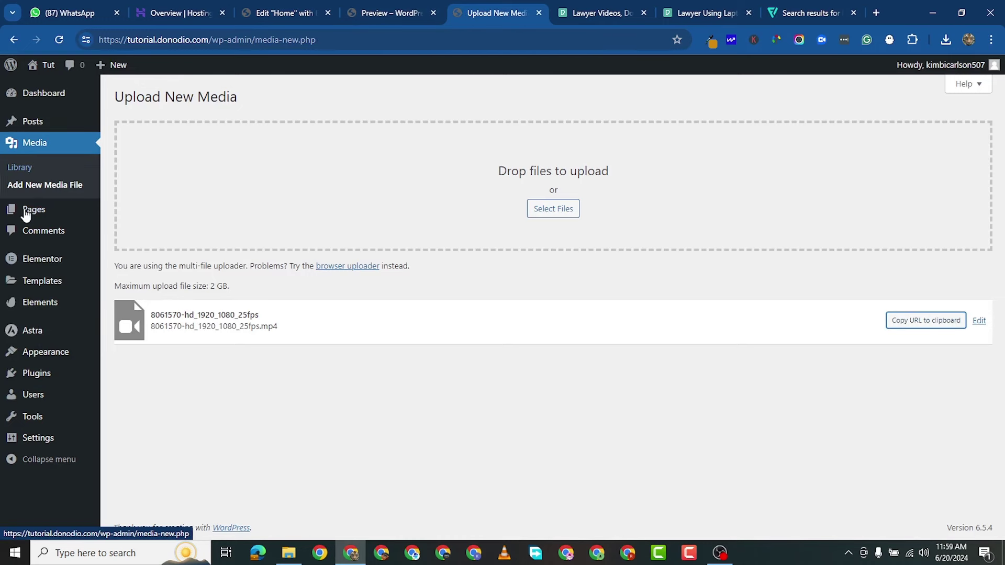
pyautogui.moveTo(36, 215)
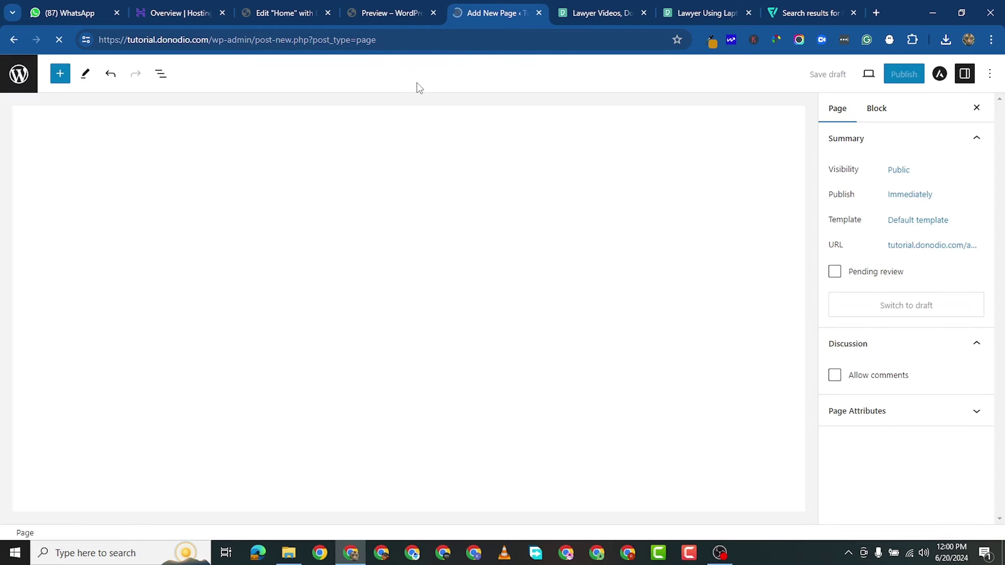
pyautogui.click(137, 164)
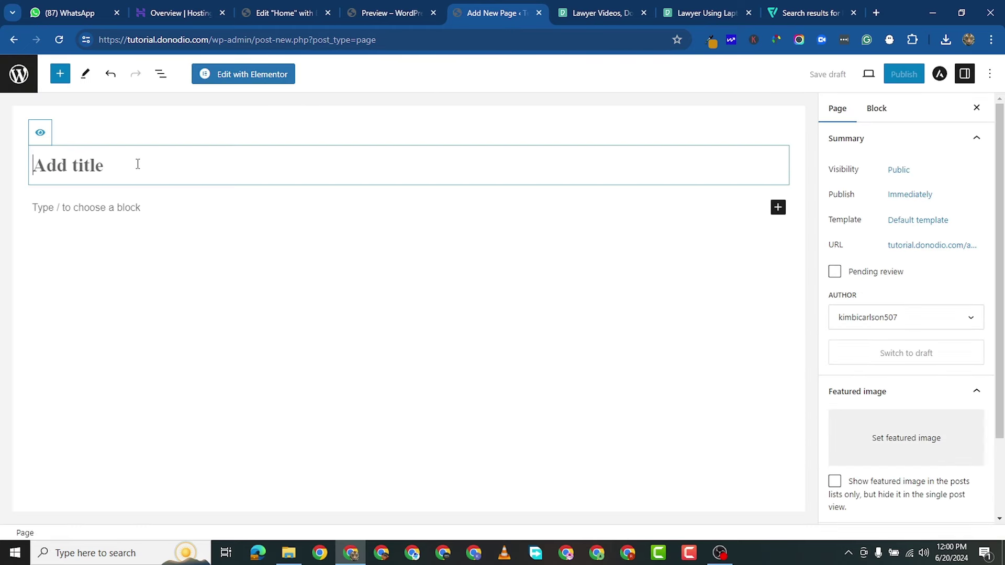
pyautogui.write('About Us')
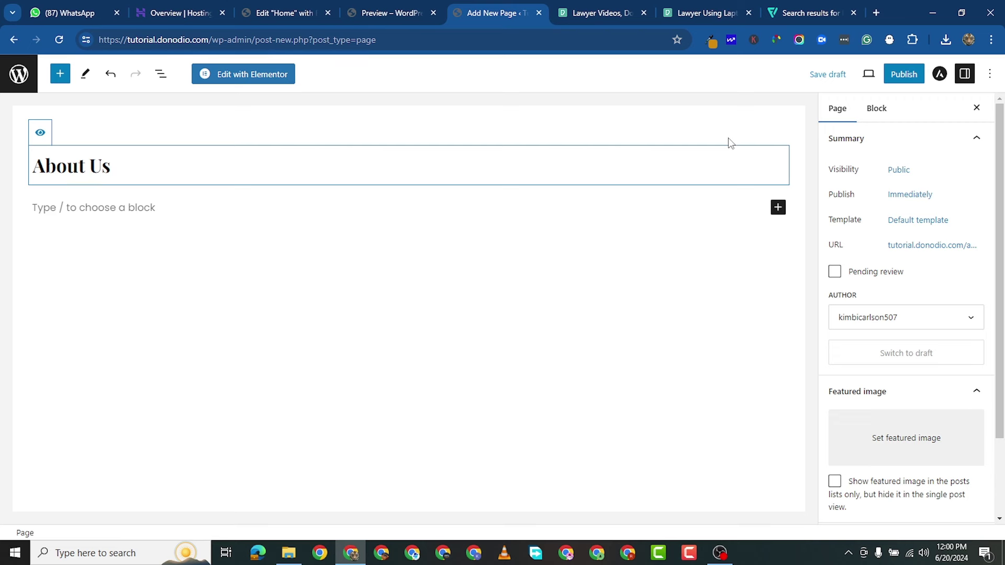
# Publish the About Us page and open it for editing with Elementor.
pyautogui.click(904, 74)
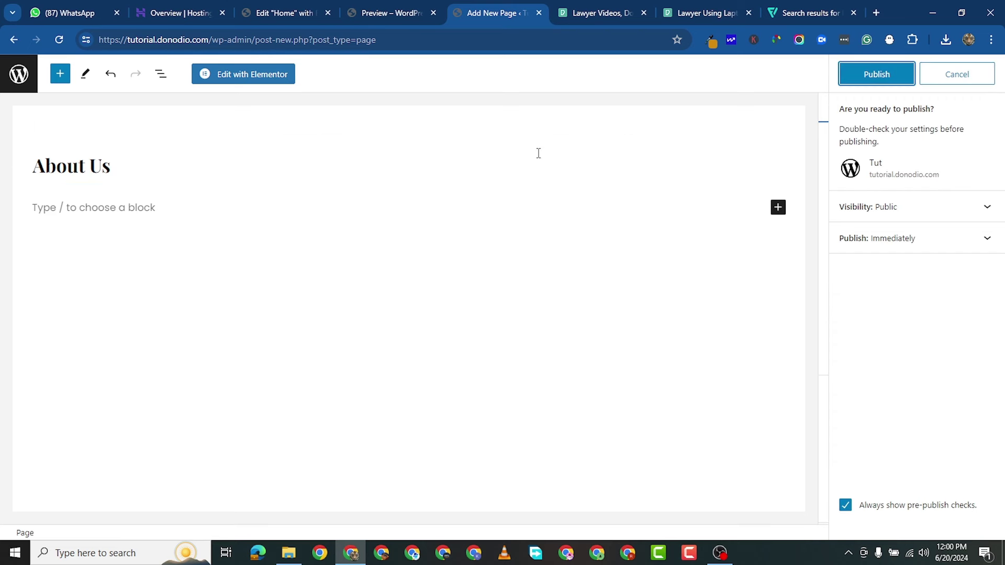
pyautogui.click(884, 80)
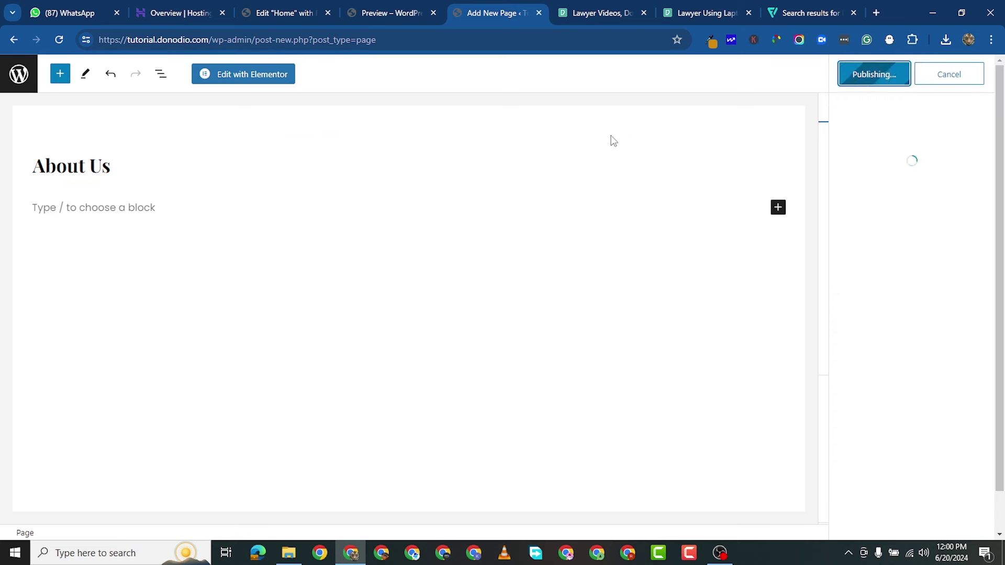
pyautogui.click(253, 76)
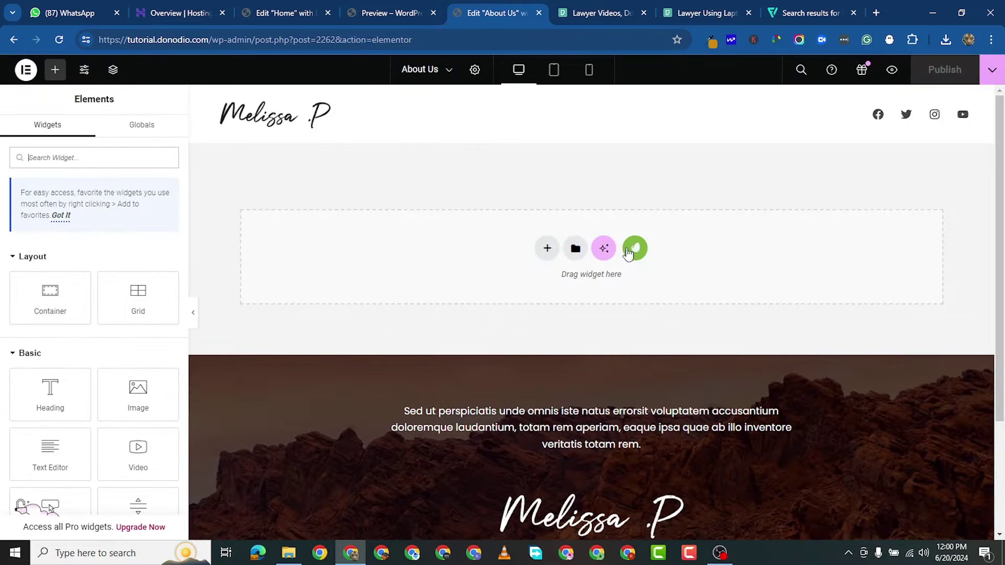
# Insert the About 1 template from the installed Law Firm template kit into the About Us page.
pyautogui.click(635, 249)
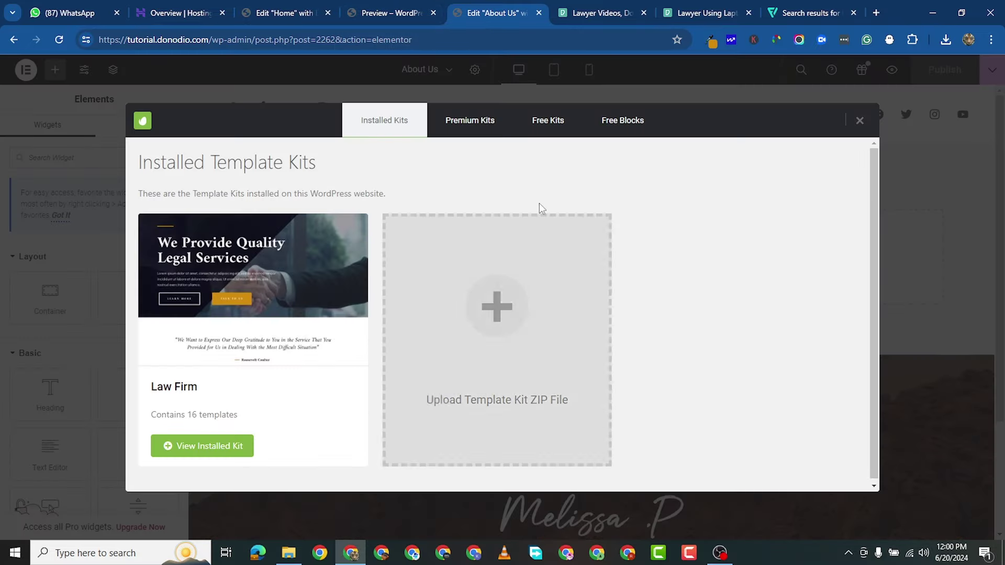
pyautogui.click(211, 456)
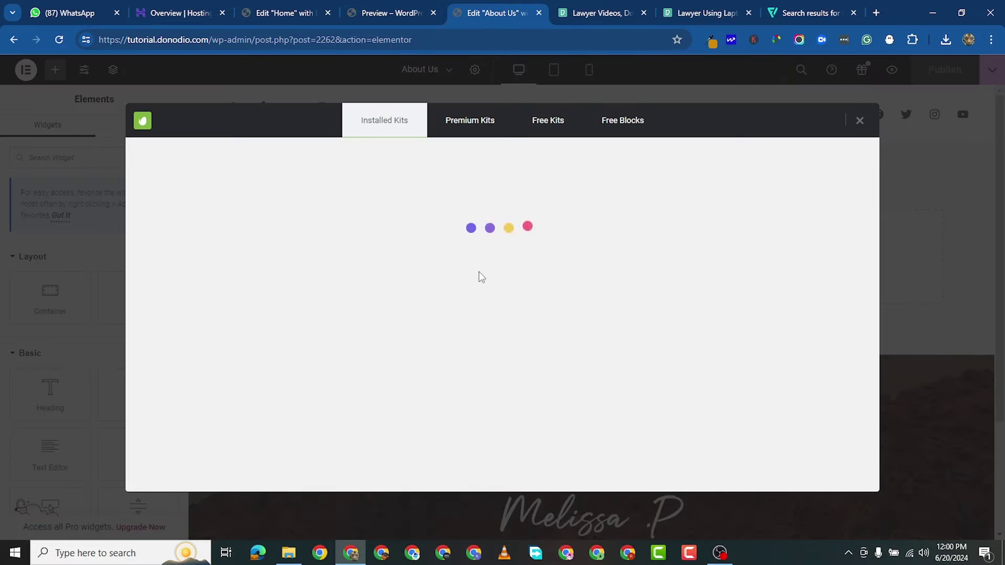
pyautogui.scroll(-5, 500, 359)
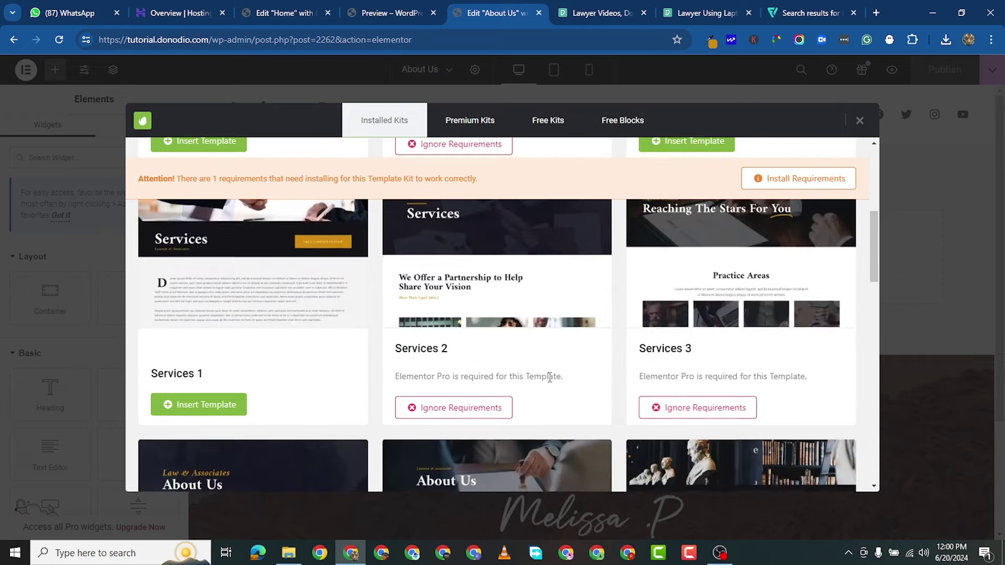
pyautogui.scroll(-3, 523, 377)
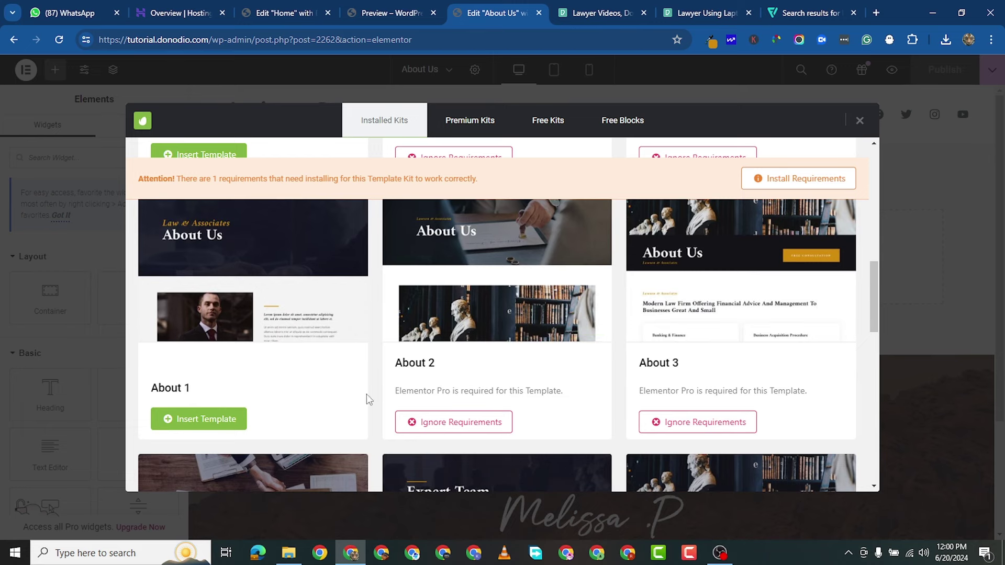
pyautogui.click(210, 426)
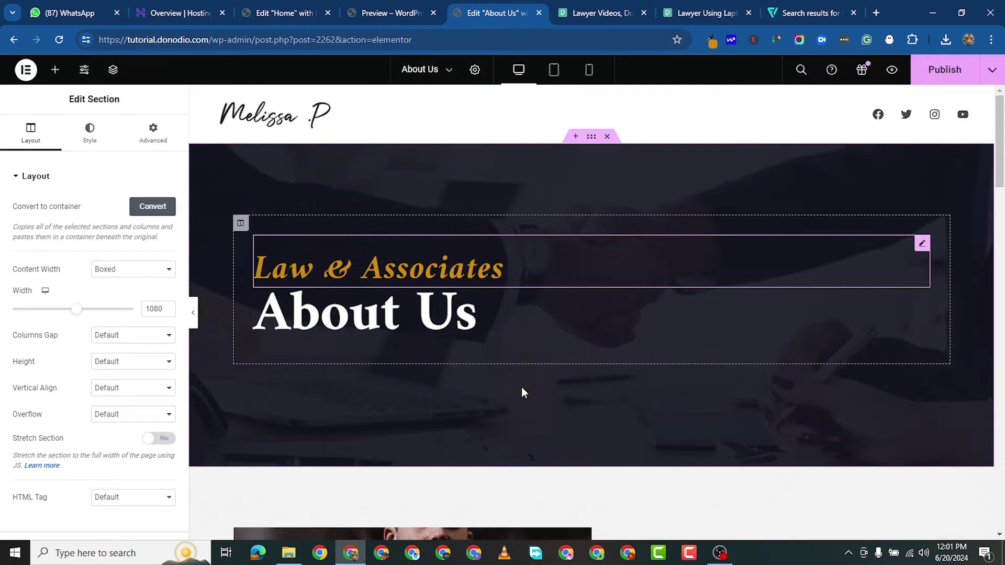
# Review the inserted About Us layout, from the banner through the services and practice-area lists to the call-to-action section.
pyautogui.scroll(-2, 522, 393)
pyautogui.scroll(2, 508, 375)
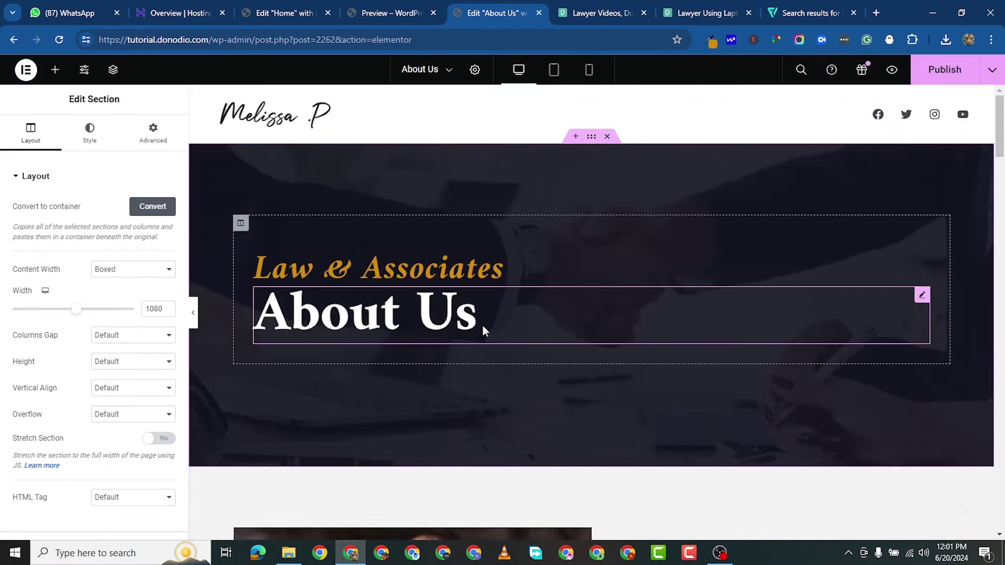
pyautogui.scroll(-8, 483, 328)
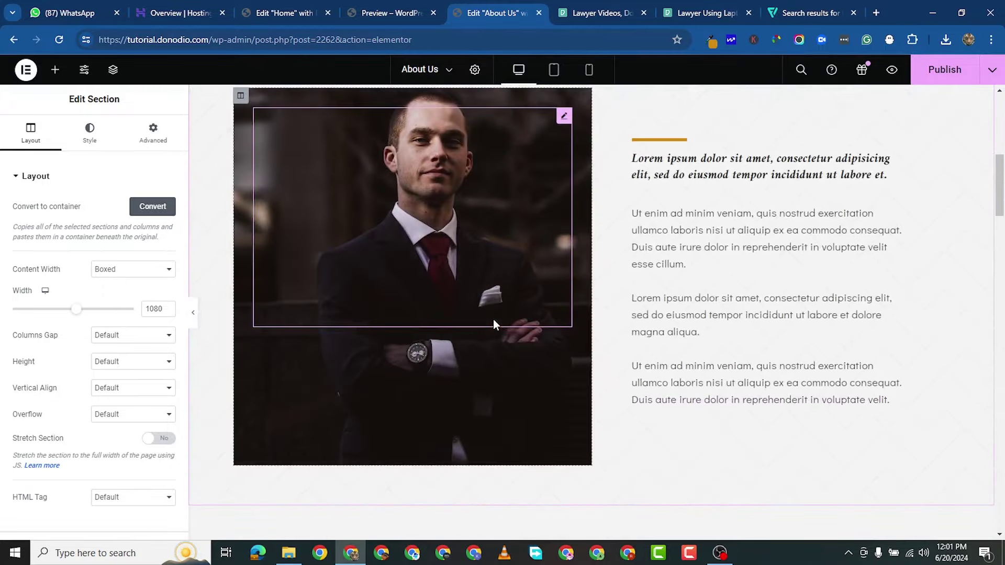
pyautogui.scroll(-15, 494, 320)
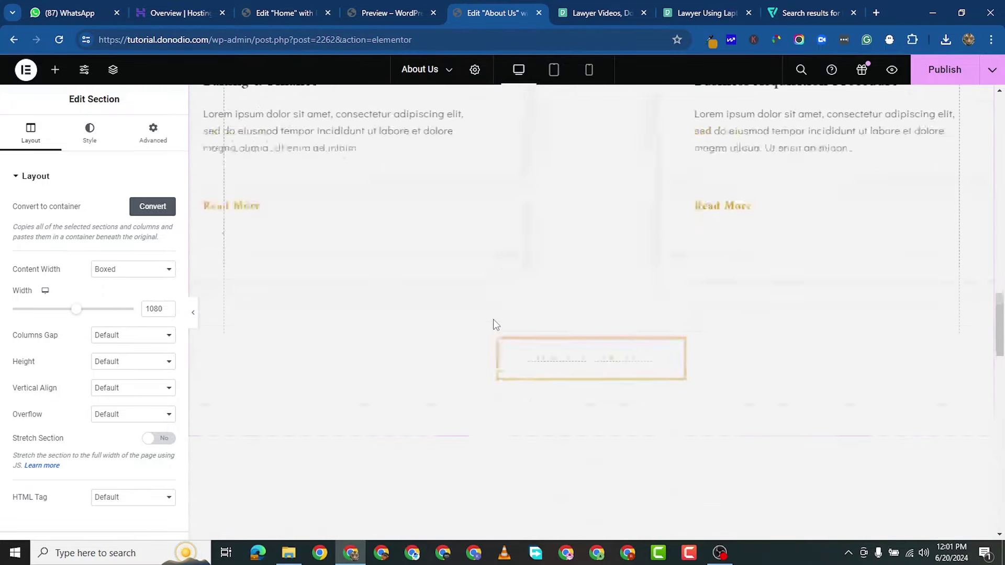
pyautogui.scroll(6, 493, 324)
pyautogui.scroll(-13, 477, 341)
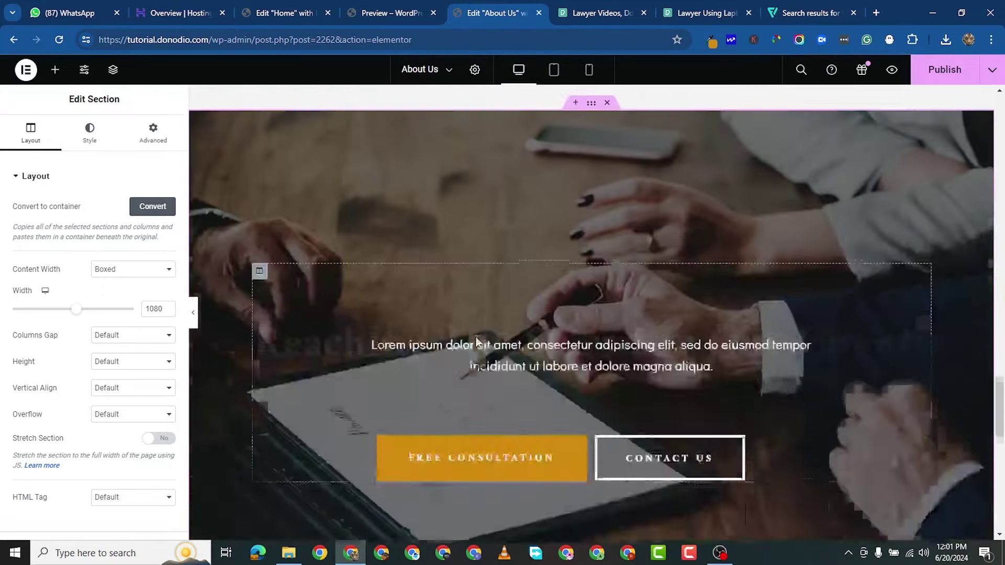
pyautogui.scroll(-12, 477, 341)
pyautogui.scroll(9, 476, 336)
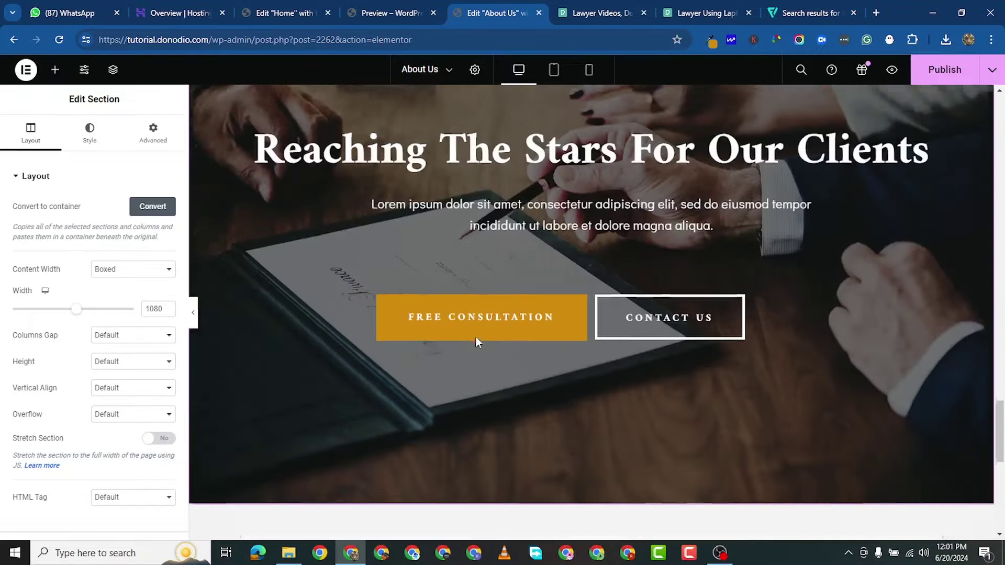
pyautogui.scroll(12, 476, 340)
pyautogui.scroll(-2, 472, 377)
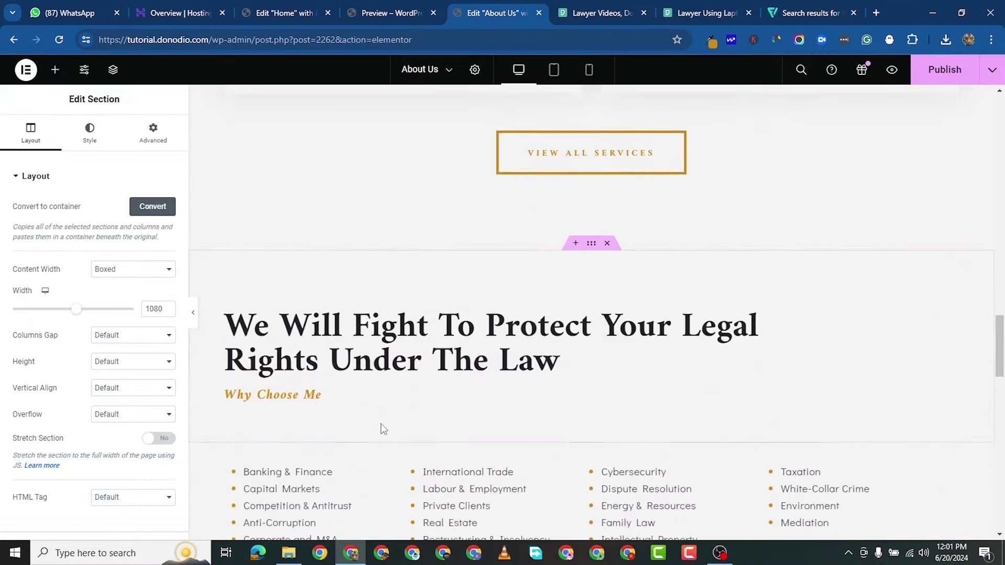
pyautogui.scroll(-6, 383, 429)
pyautogui.scroll(5, 382, 344)
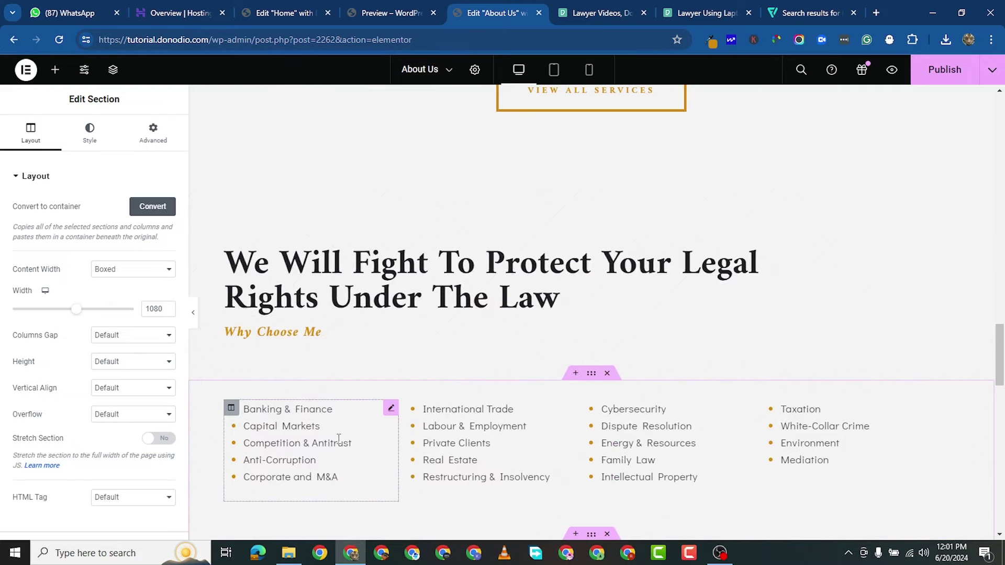
pyautogui.scroll(-10, 461, 382)
pyautogui.scroll(3, 838, 396)
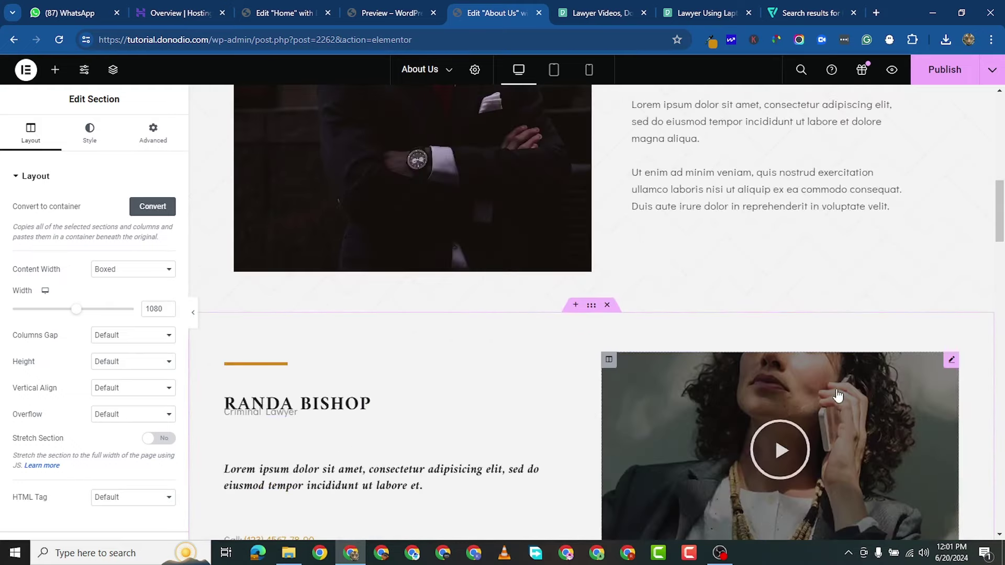
pyautogui.scroll(15, 839, 401)
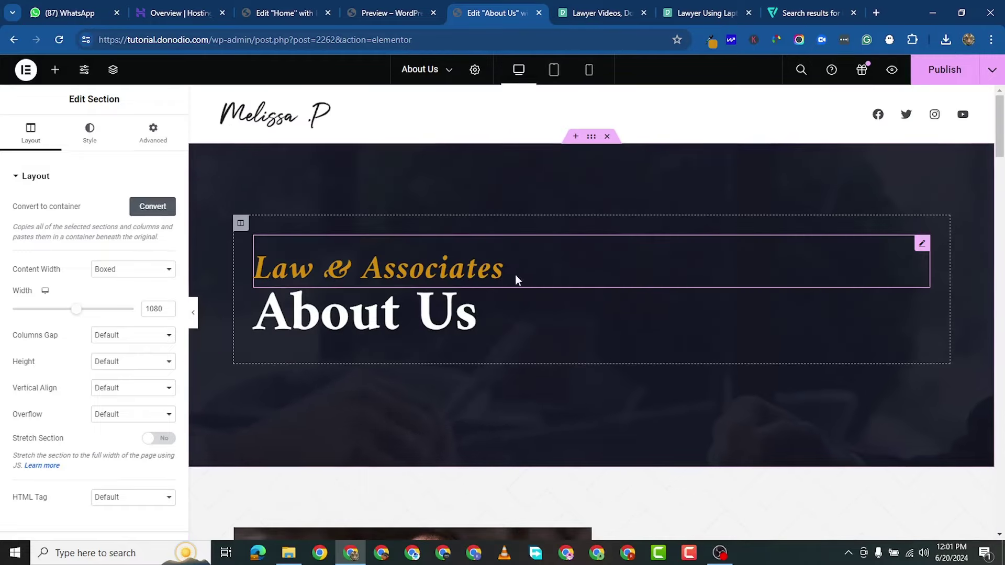
# Change the gold banner heading above About Us to "Moritz & Associates" and publish the page.
pyautogui.click(510, 268)
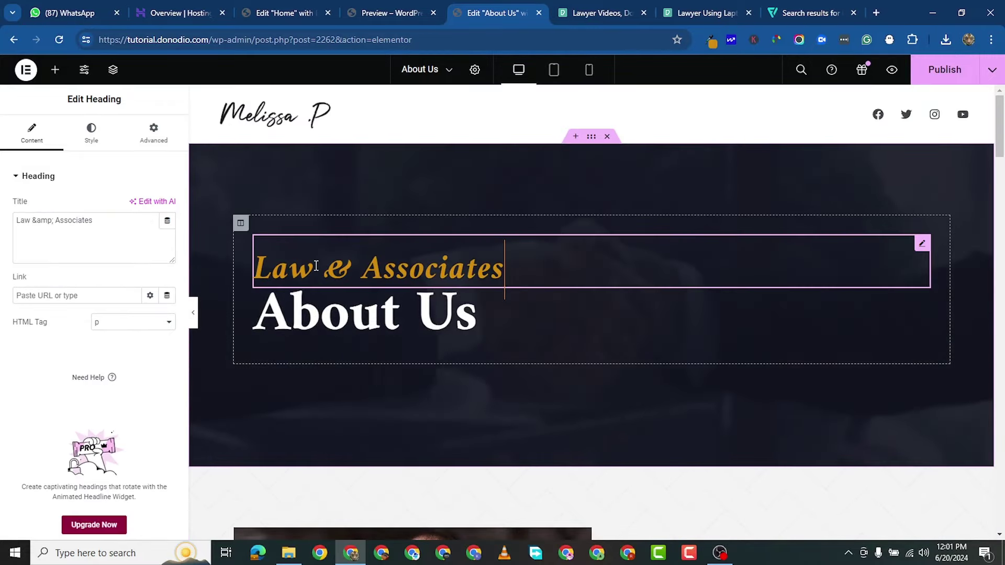
pyautogui.click(20, 220)
pyautogui.moveTo(16, 220); pyautogui.dragTo(26, 225)
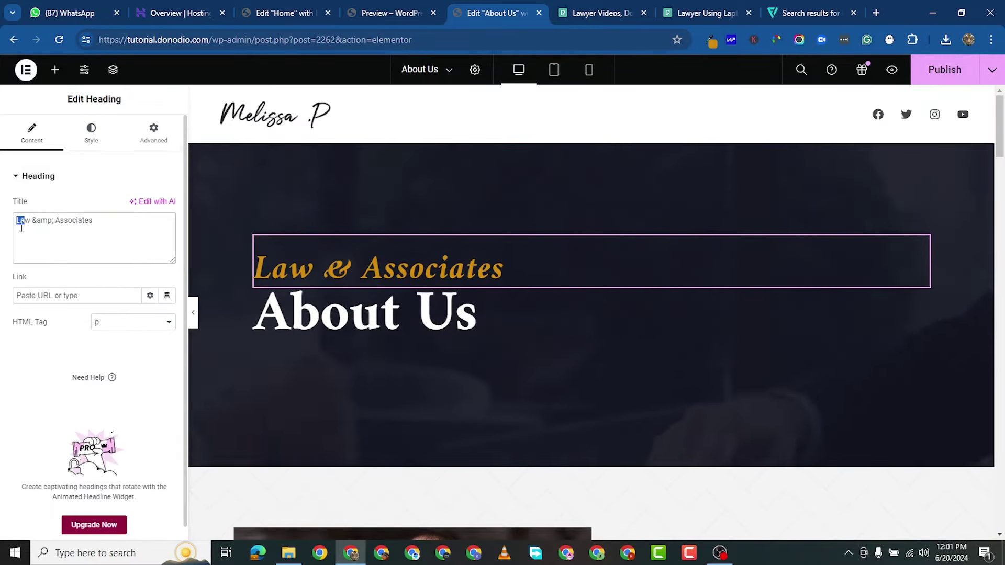
pyautogui.click(26, 225)
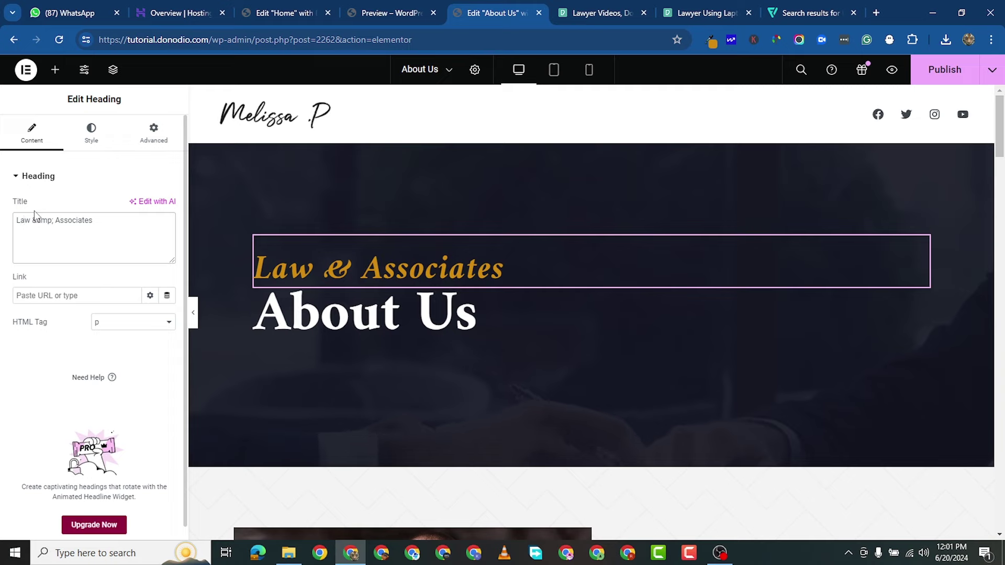
pyautogui.press('BackSpace')
pyautogui.press('BackSpace')
pyautogui.press('BackSpace')
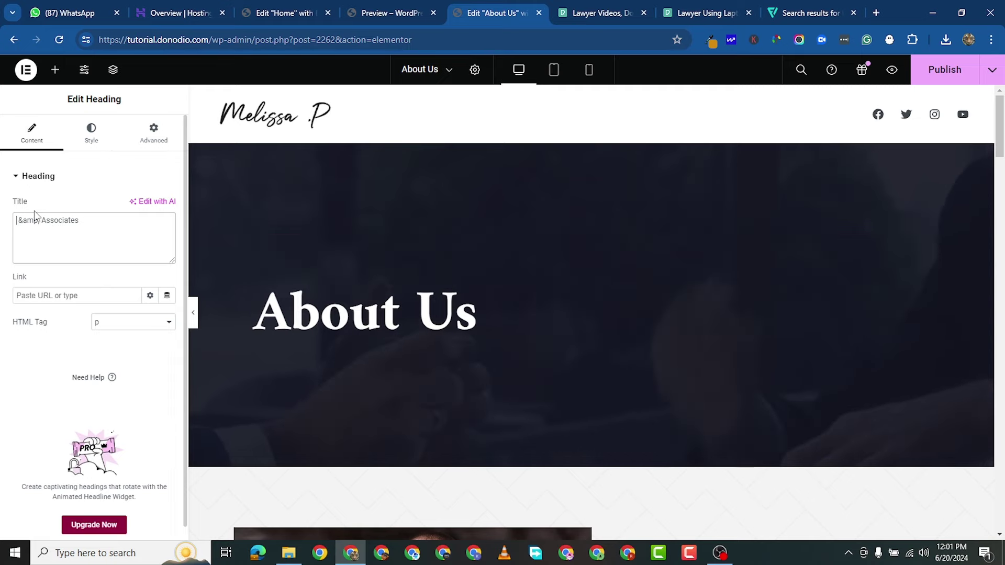
pyautogui.write('Moris')
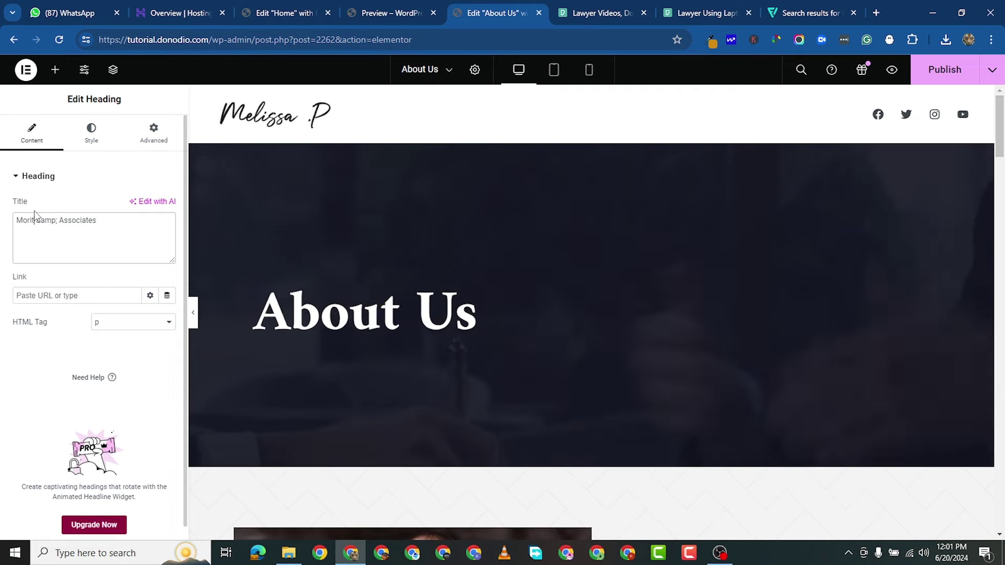
pyautogui.write('z')
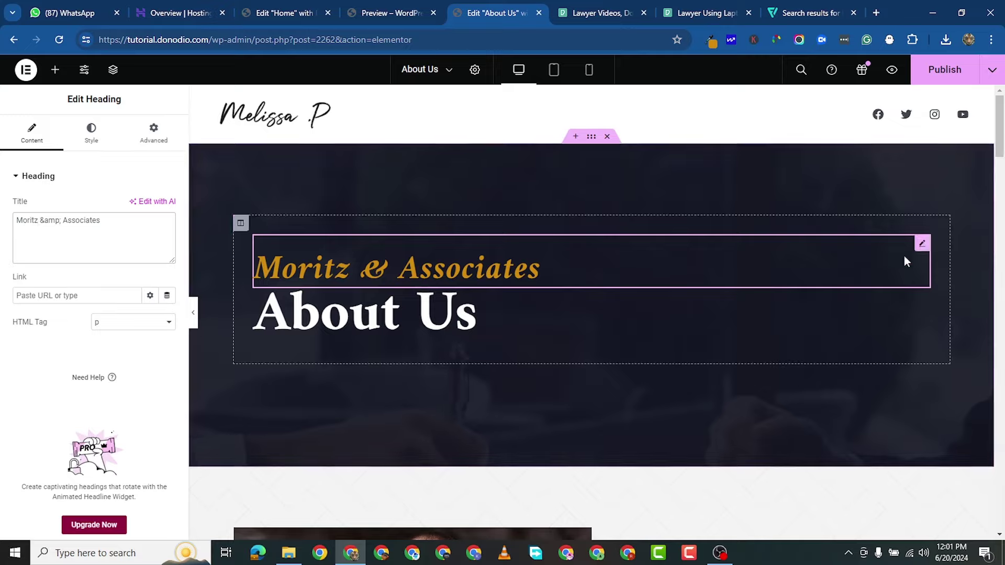
pyautogui.click(928, 69)
# Look over the portrait and introduction text section below the About Us banner.
pyautogui.scroll(-10, 516, 257)
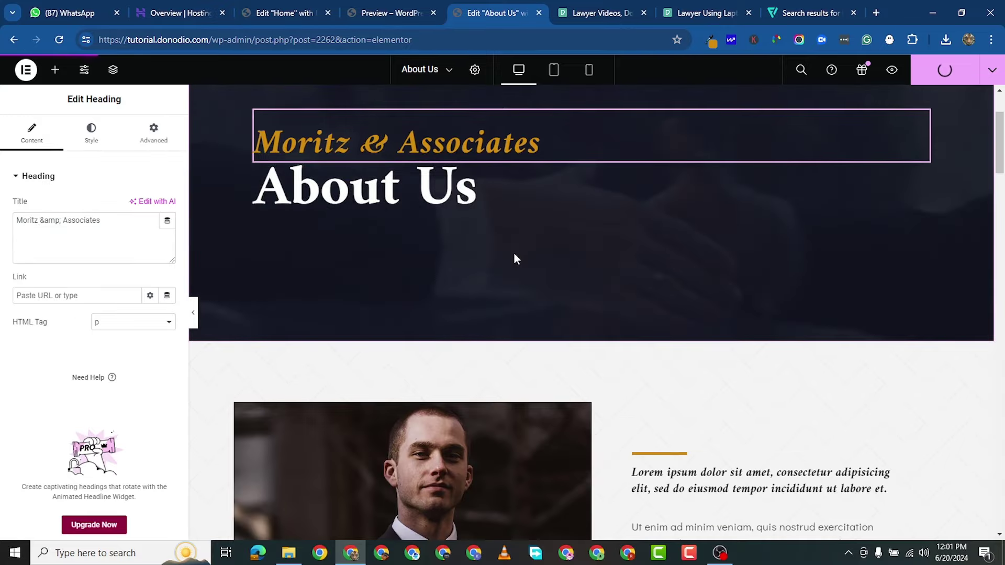
pyautogui.scroll(-6, 518, 260)
pyautogui.scroll(7, 549, 315)
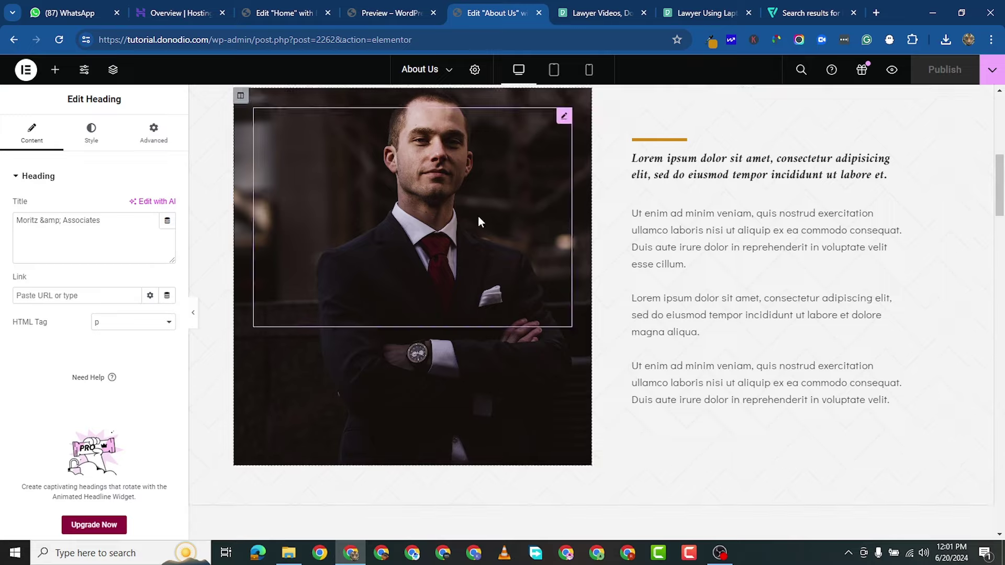
pyautogui.scroll(3, 478, 215)
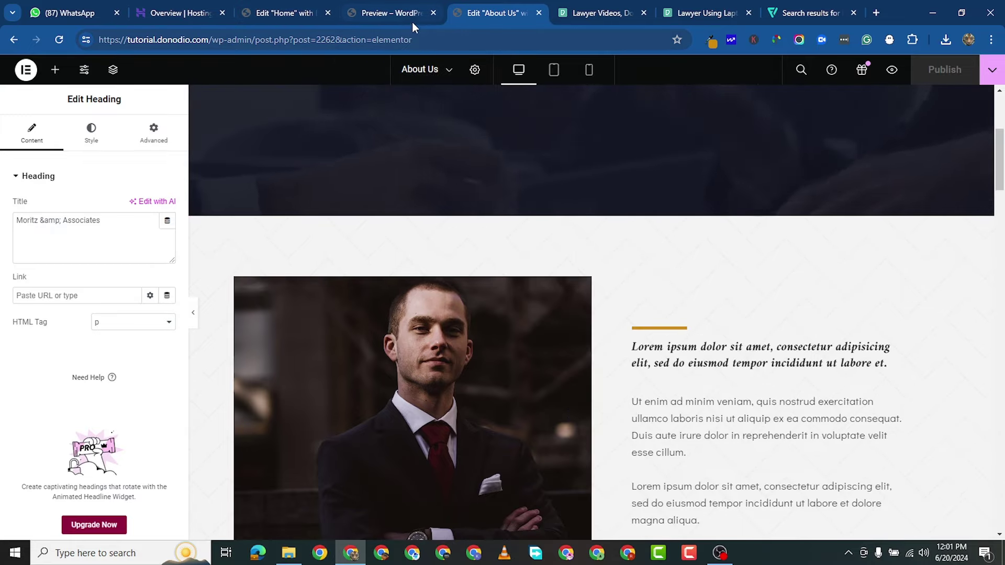
pyautogui.scroll(-1, 533, 313)
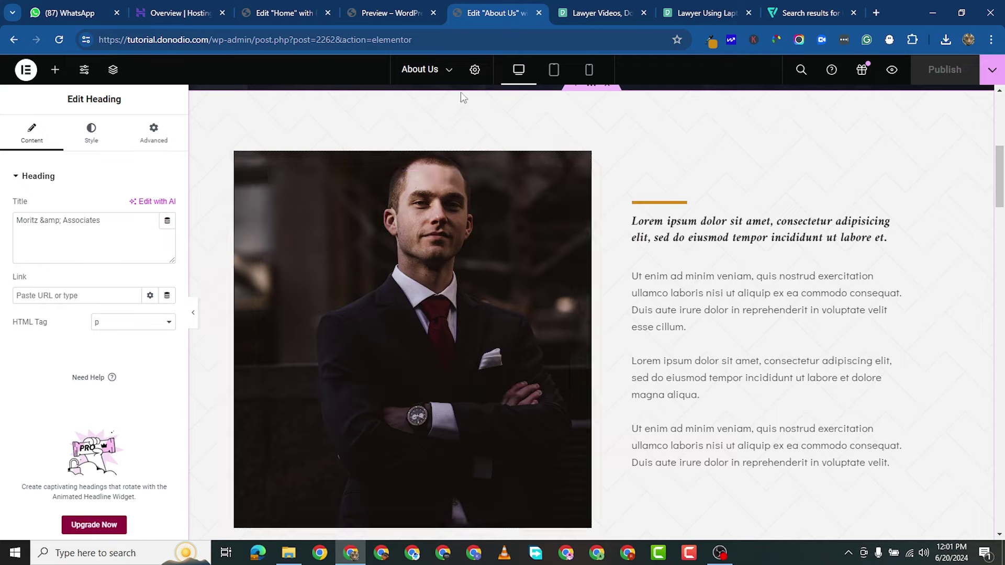
pyautogui.click(390, 13)
pyautogui.click(453, 21)
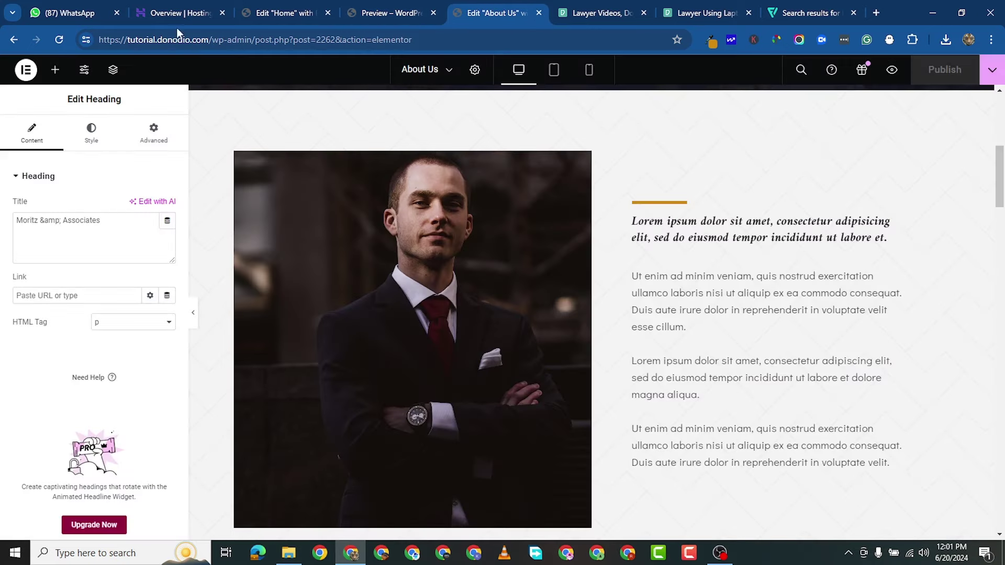
# Return to the WordPress dashboard and add a new page titled "Contact".
pyautogui.moveTo(255, 40); pyautogui.dragTo(414, 40)
pyautogui.press('BackSpace')
pyautogui.press('Return')
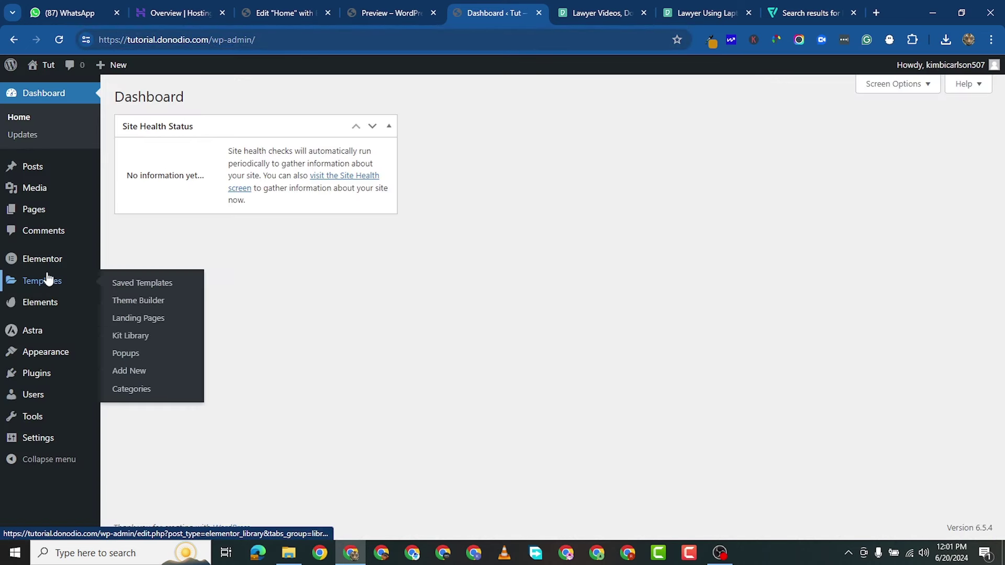
pyautogui.moveTo(42, 212)
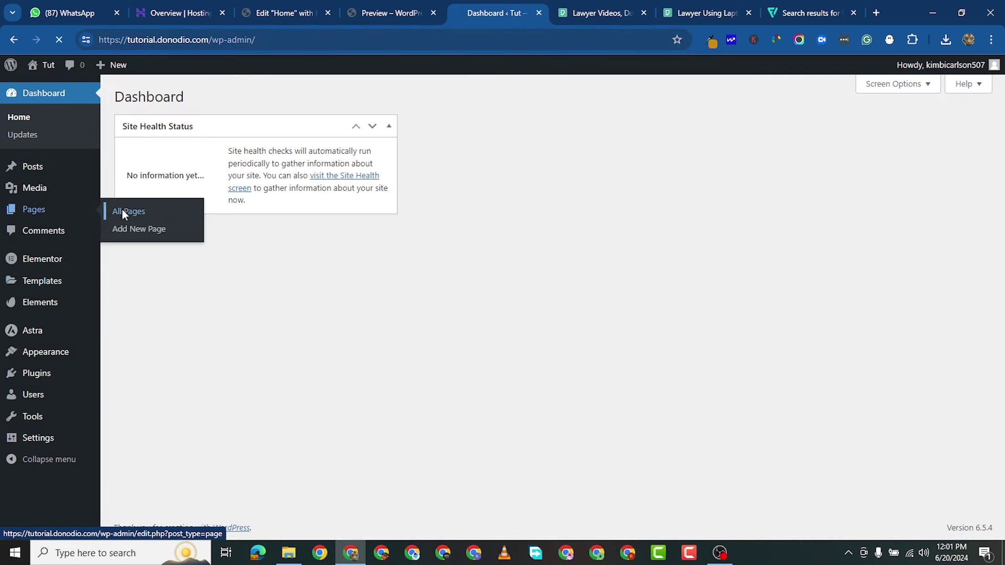
pyautogui.click(121, 211)
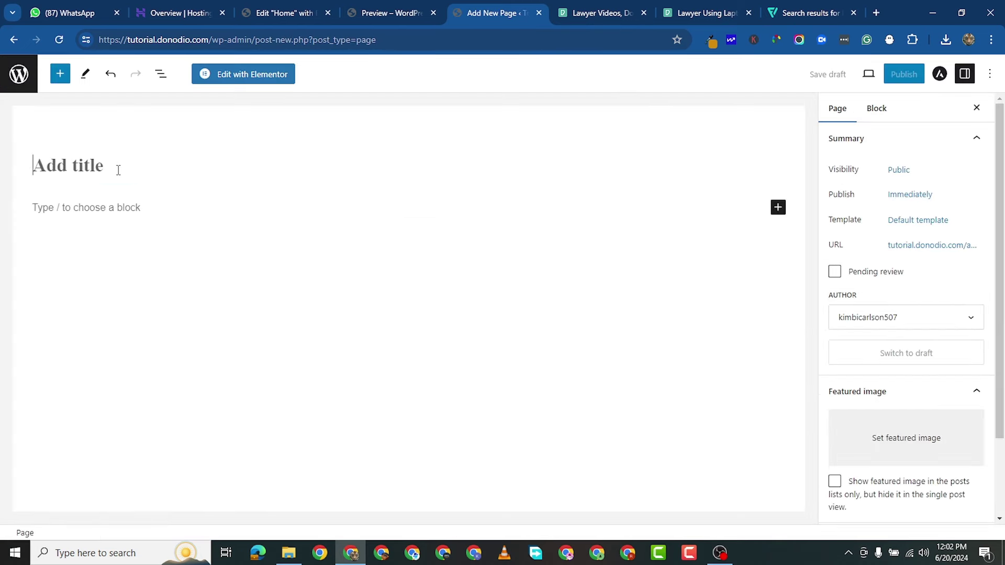
pyautogui.click(119, 170)
pyautogui.write('Contact')
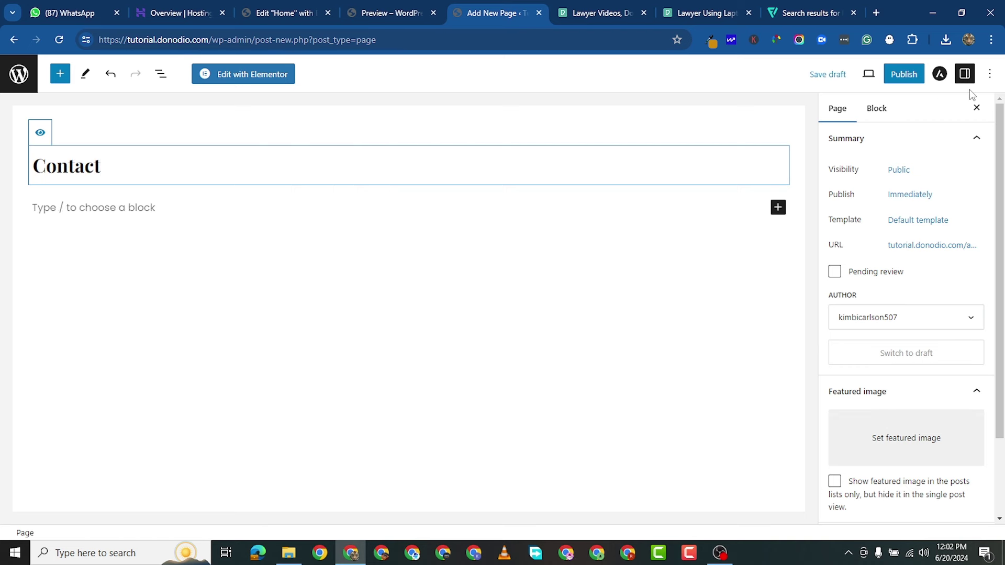
# Publish the Contact page and open it for editing with Elementor.
pyautogui.click(908, 81)
pyautogui.click(890, 76)
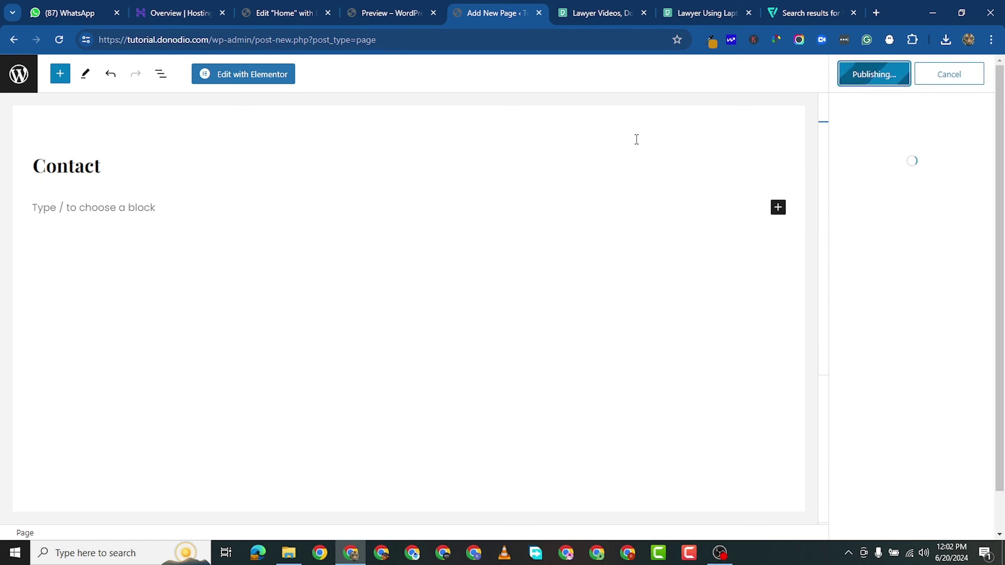
pyautogui.click(251, 74)
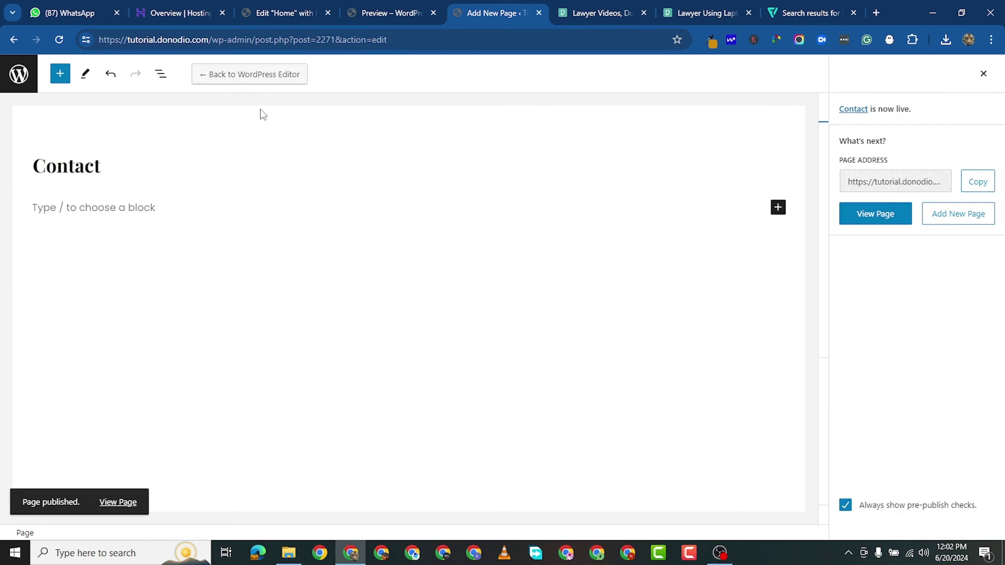
# Close the template preview tab and open the installed Law Firm kit from the Contact page's Elementor editor.
pyautogui.click(269, 15)
pyautogui.click(385, 21)
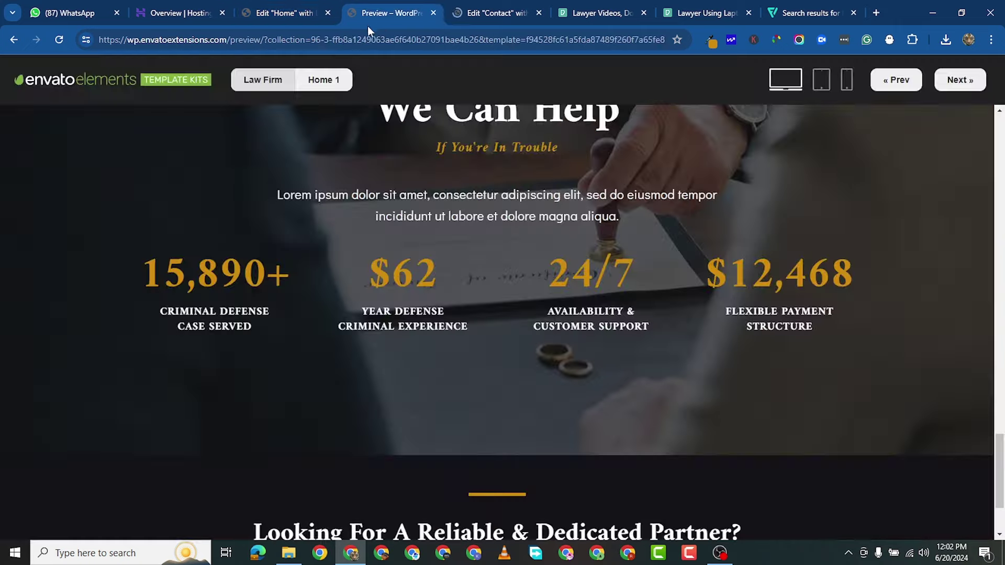
pyautogui.click(434, 13)
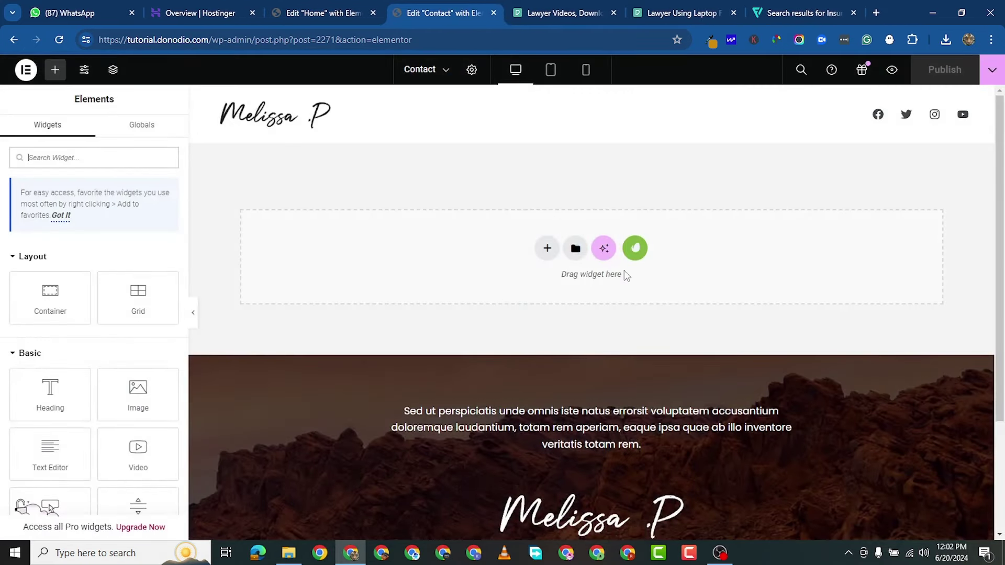
pyautogui.click(635, 249)
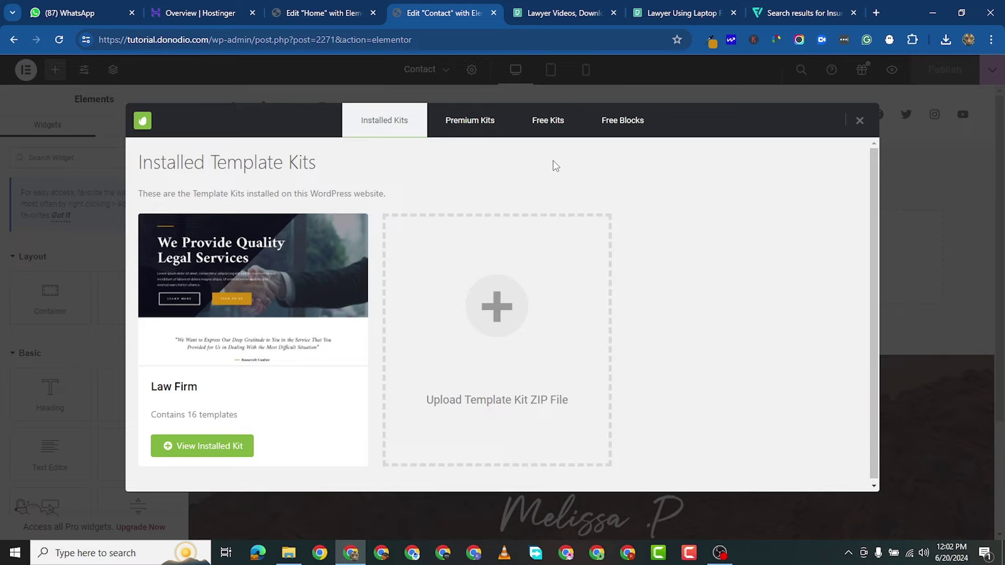
pyautogui.click(233, 448)
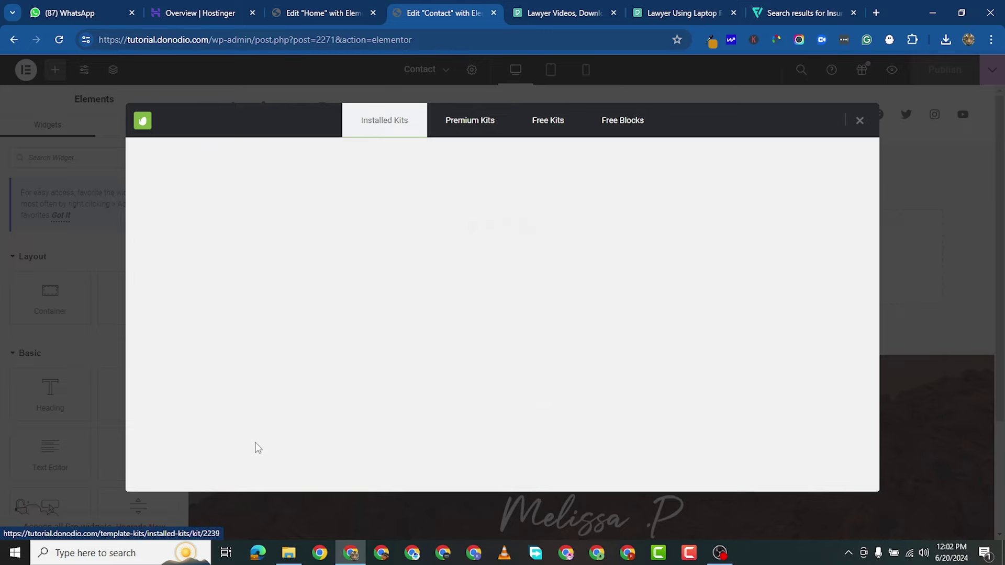
# Browse the Law Firm kit's templates and compare the available Contact Us layouts and their requirements.
pyautogui.scroll(-8, 599, 353)
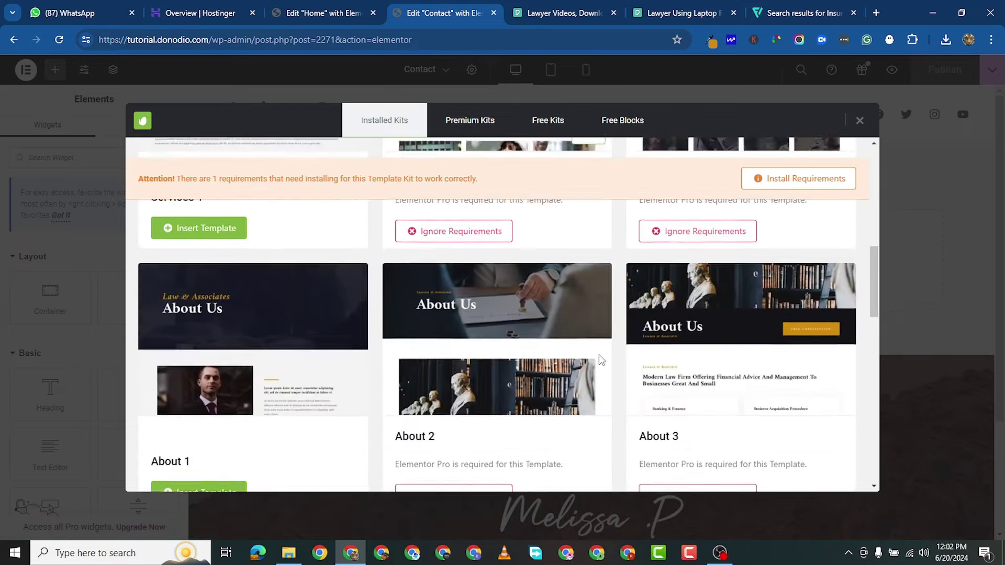
pyautogui.scroll(-10, 599, 354)
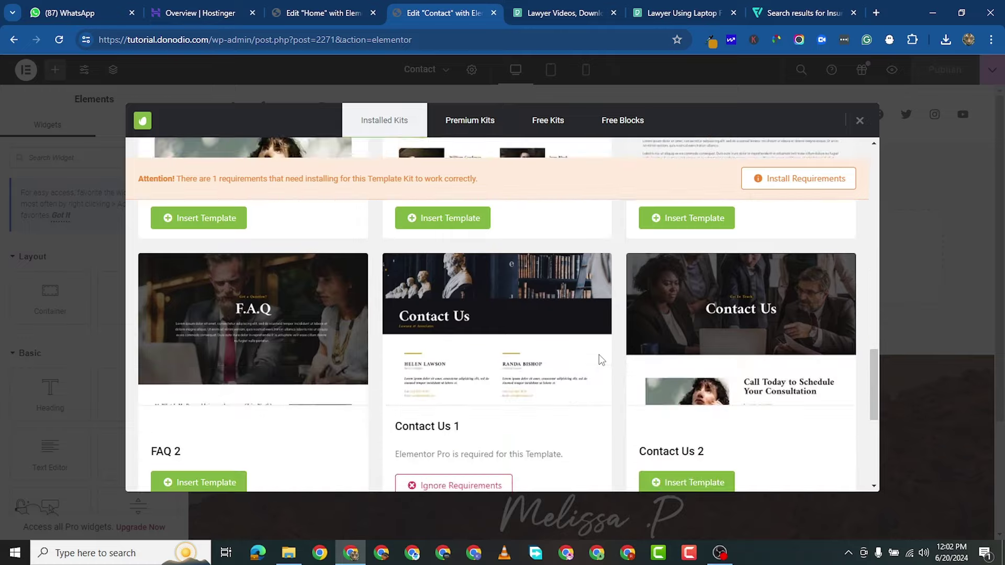
pyautogui.scroll(-3, 599, 354)
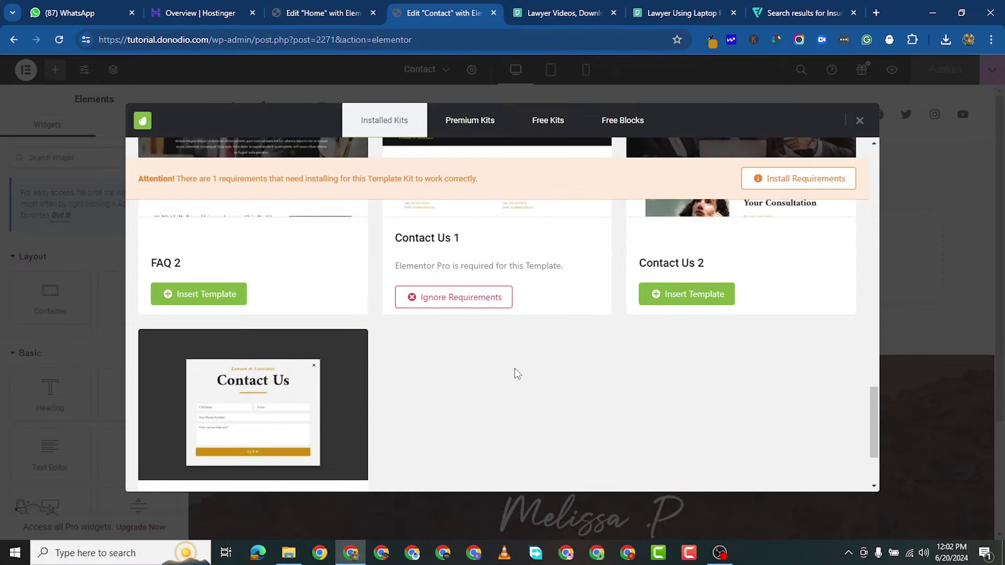
pyautogui.scroll(-2, 515, 369)
pyautogui.scroll(2, 675, 345)
pyautogui.scroll(2, 751, 372)
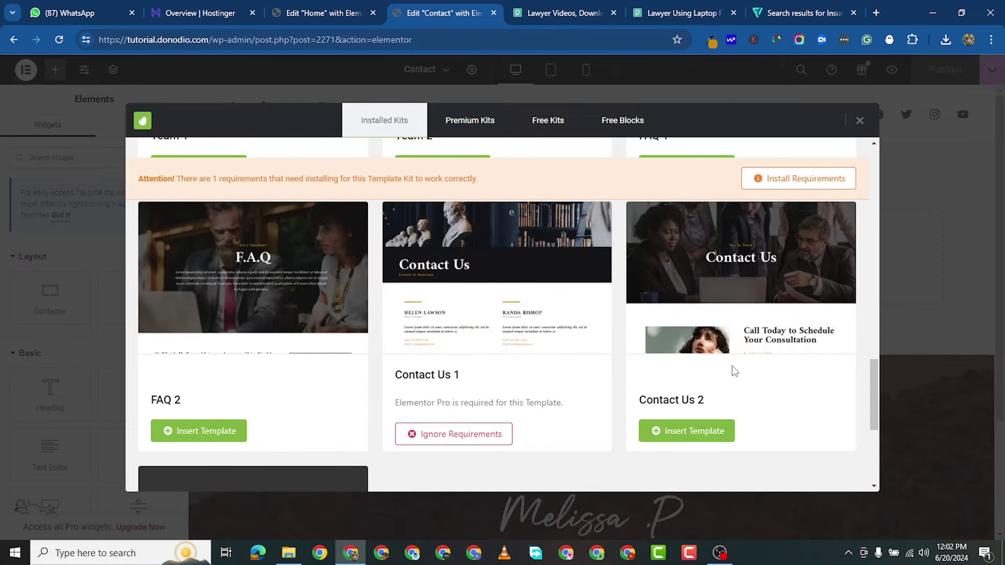
pyautogui.scroll(-4, 498, 433)
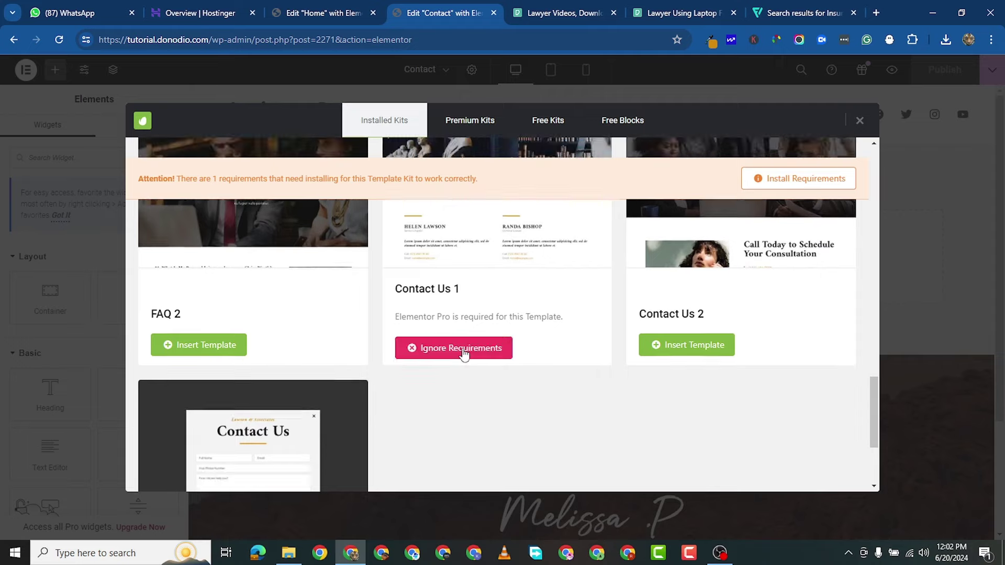
pyautogui.scroll(4, 392, 353)
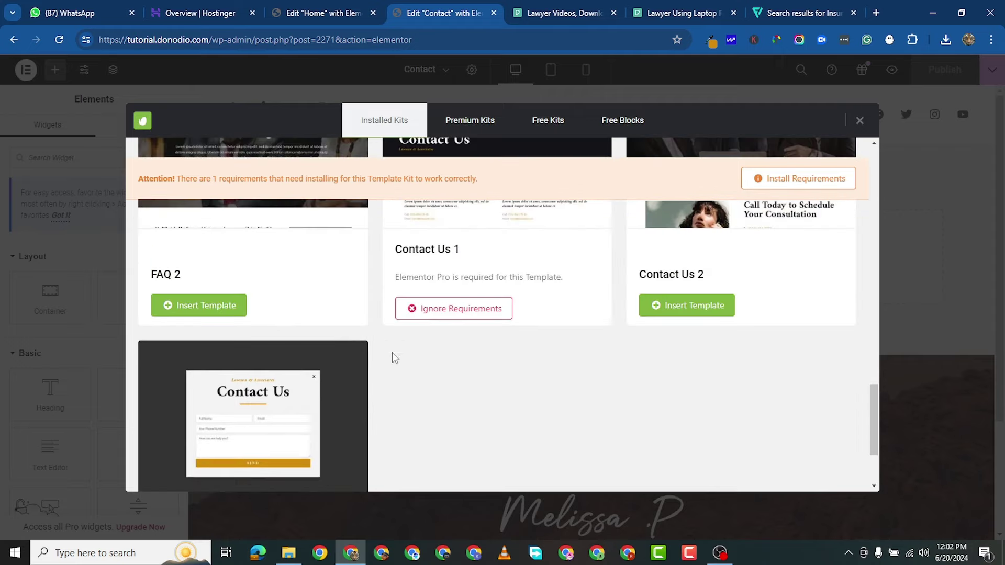
pyautogui.scroll(1, 549, 351)
pyautogui.scroll(-2, 557, 347)
pyautogui.scroll(1, 512, 407)
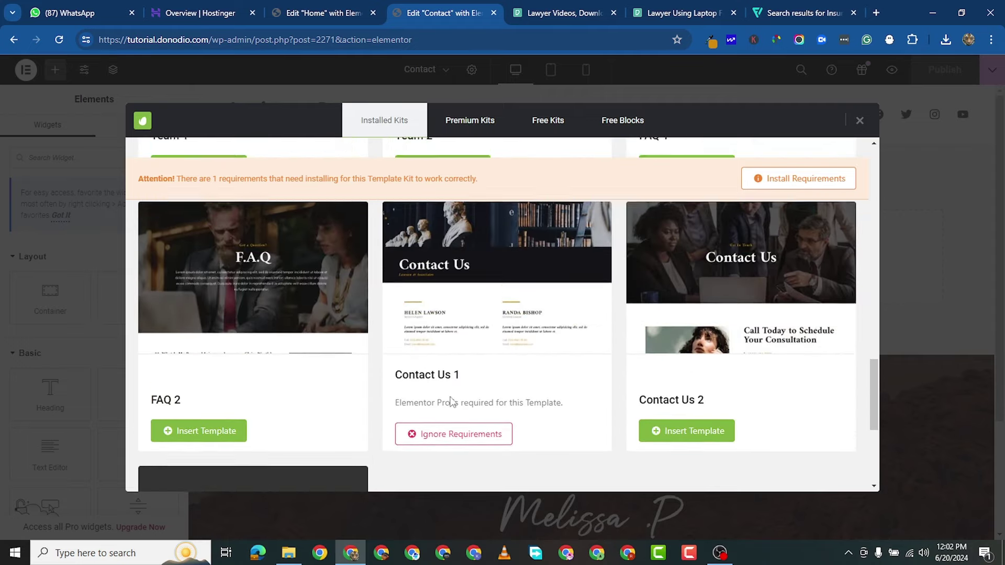
pyautogui.scroll(-2, 487, 367)
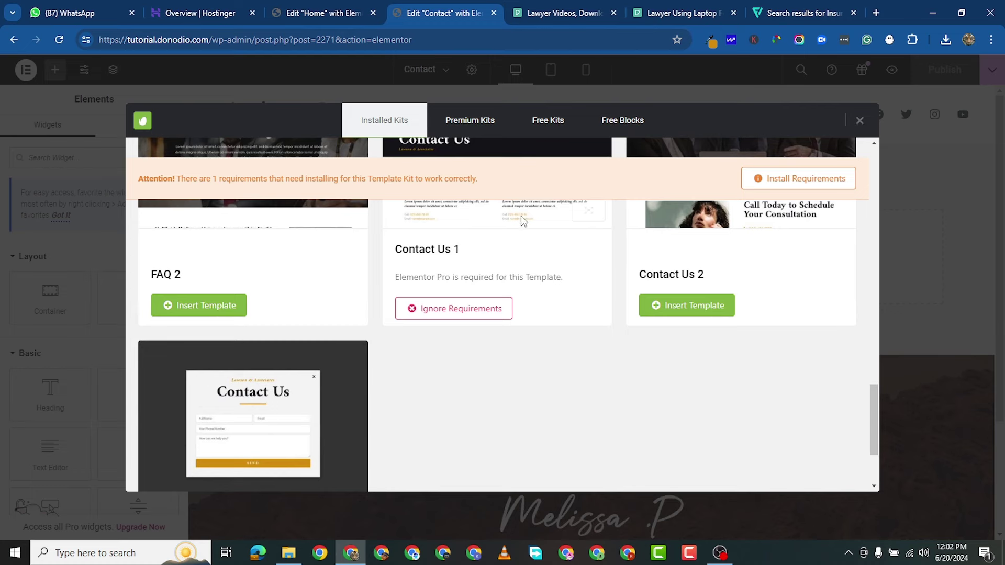
pyautogui.scroll(2, 597, 349)
# Preview the Contact Us 1 template, examine its full layout, and close the preview.
pyautogui.click(594, 340)
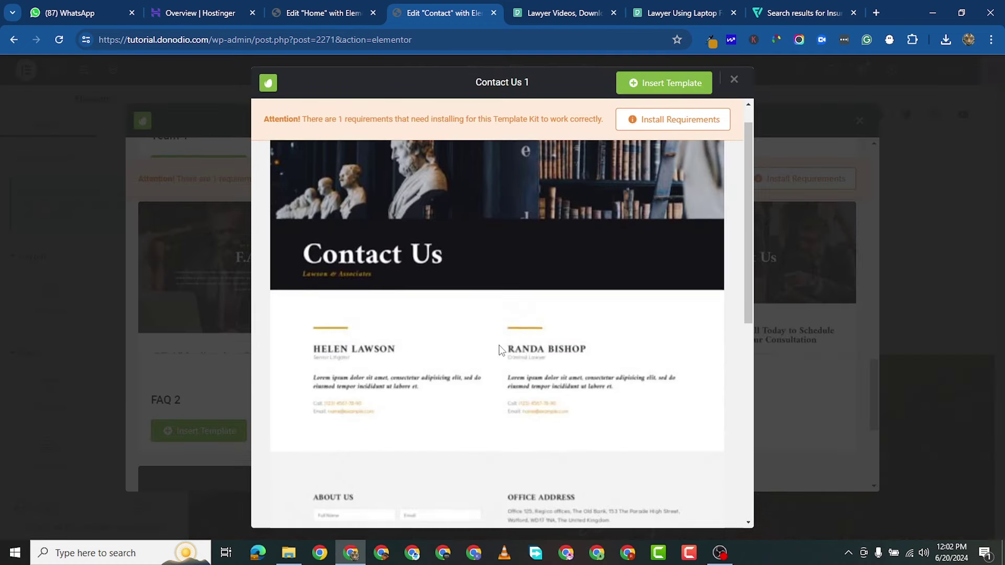
pyautogui.scroll(-6, 499, 346)
pyautogui.scroll(-2, 497, 351)
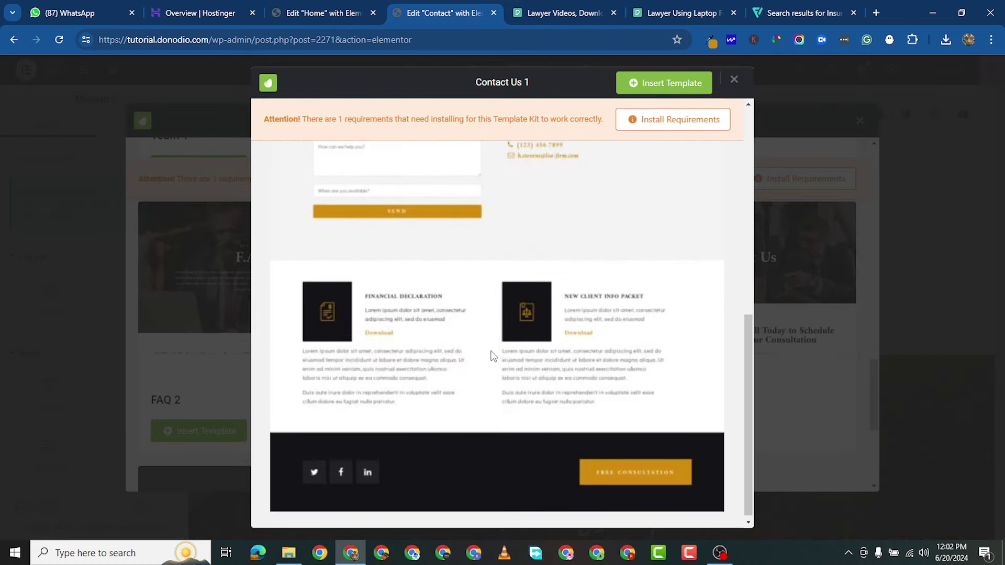
pyautogui.scroll(4, 543, 244)
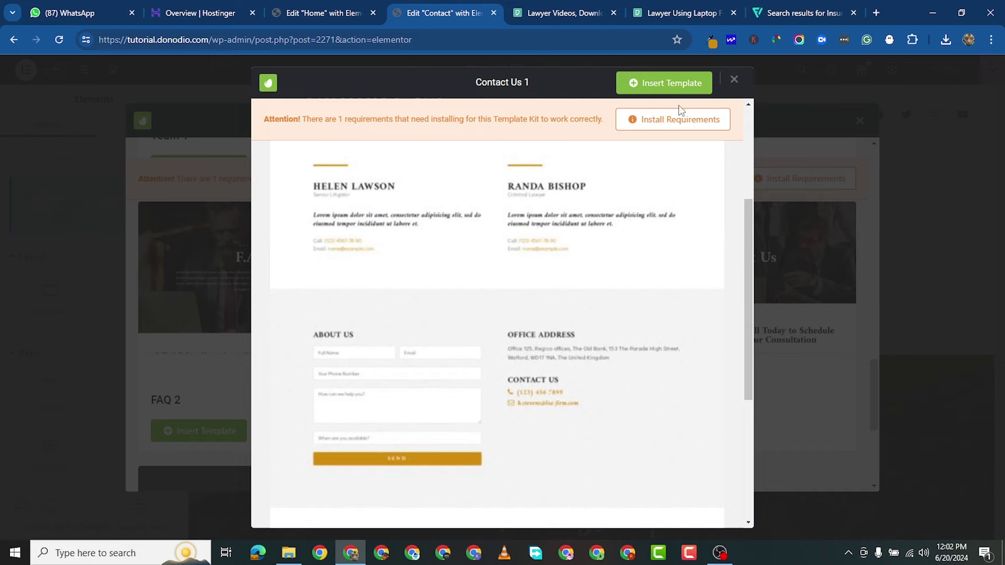
pyautogui.click(733, 80)
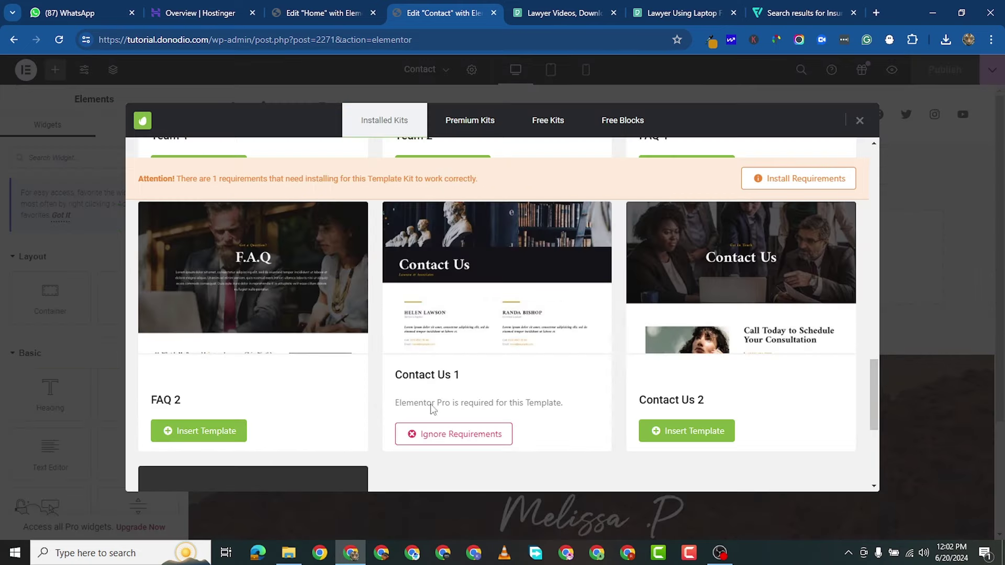
# Insert the Contact Us 1 template into the Contact page, ignoring its Elementor Pro requirement.
pyautogui.scroll(2, 592, 398)
pyautogui.scroll(-2, 595, 320)
pyautogui.scroll(-1, 468, 376)
pyautogui.scroll(1, 466, 291)
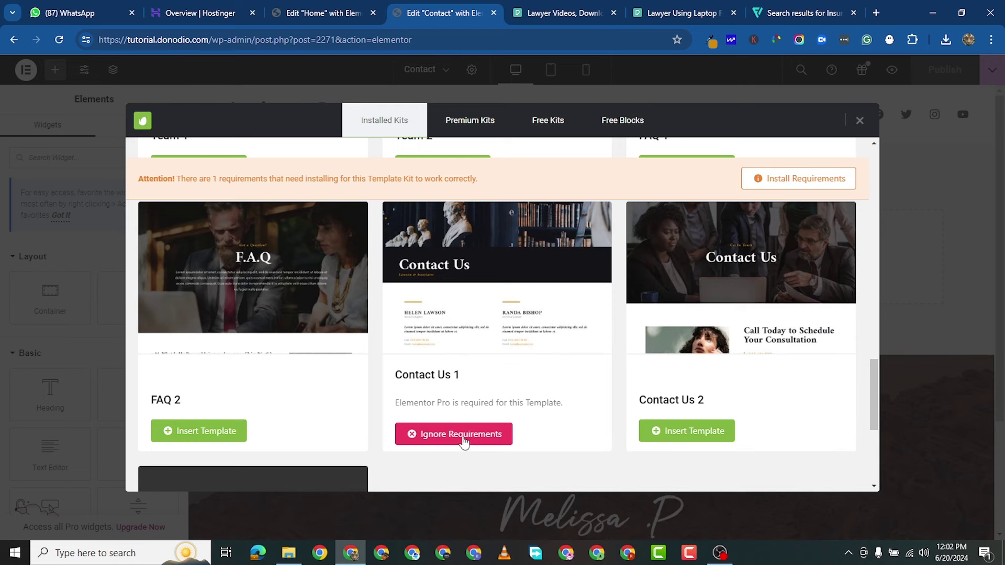
pyautogui.click(461, 433)
pyautogui.click(460, 411)
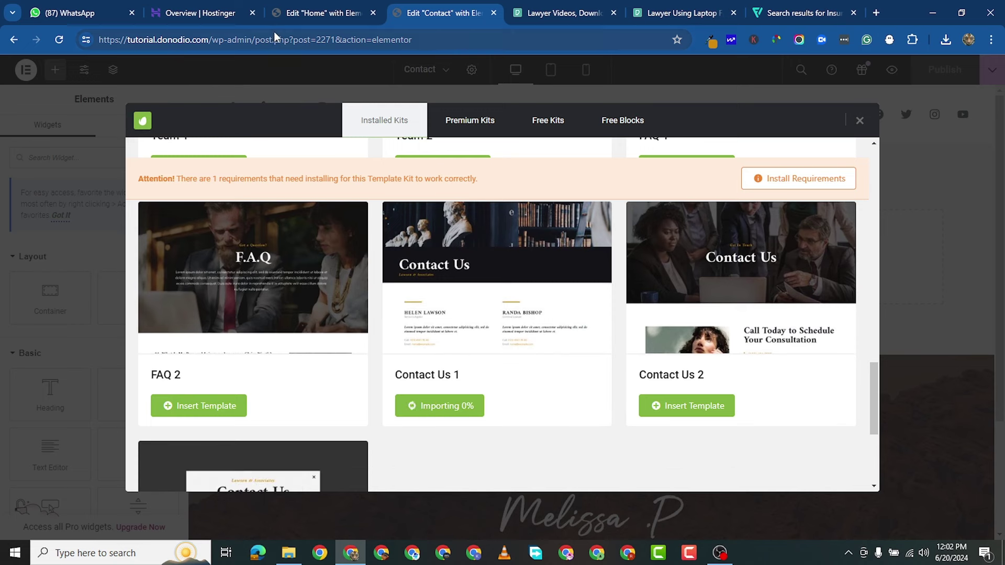
# Copy the wp-admin part of the page address and open the WordPress dashboard with it in a new browser tab.
pyautogui.moveTo(250, 43); pyautogui.dragTo(105, 46)
pyautogui.rightClick(106, 42)
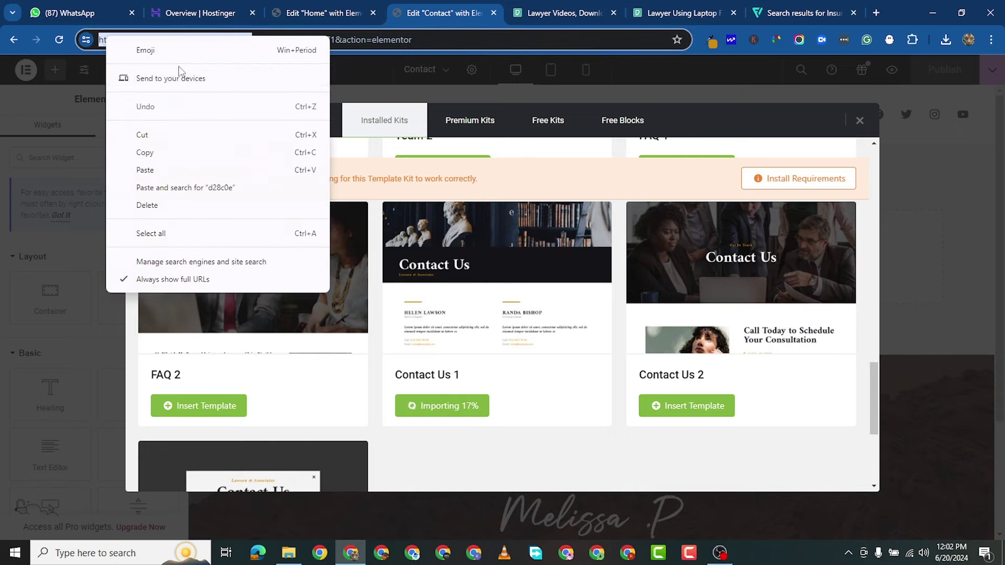
pyautogui.click(179, 153)
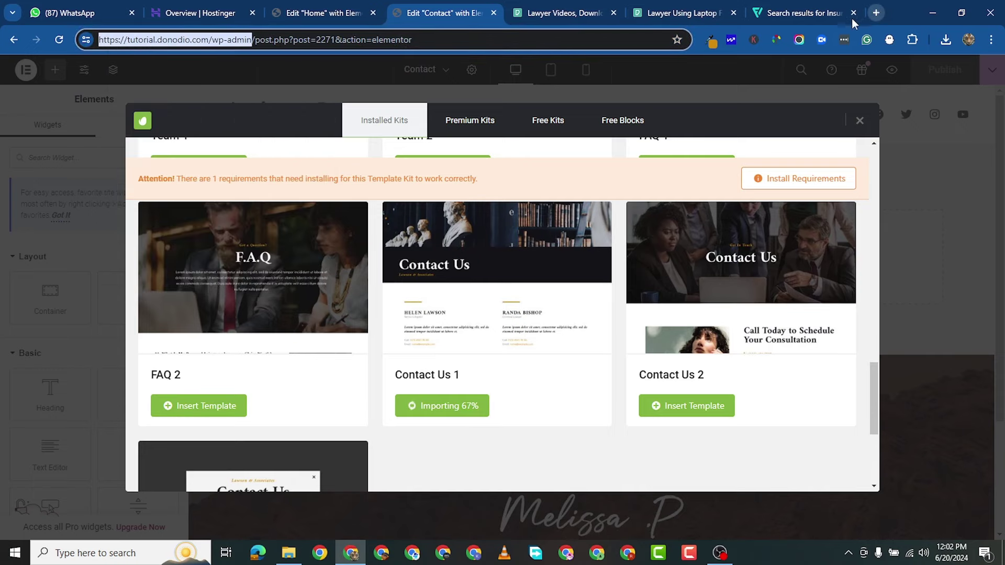
pyautogui.click(876, 12)
pyautogui.rightClick(359, 39)
pyautogui.click(487, 155)
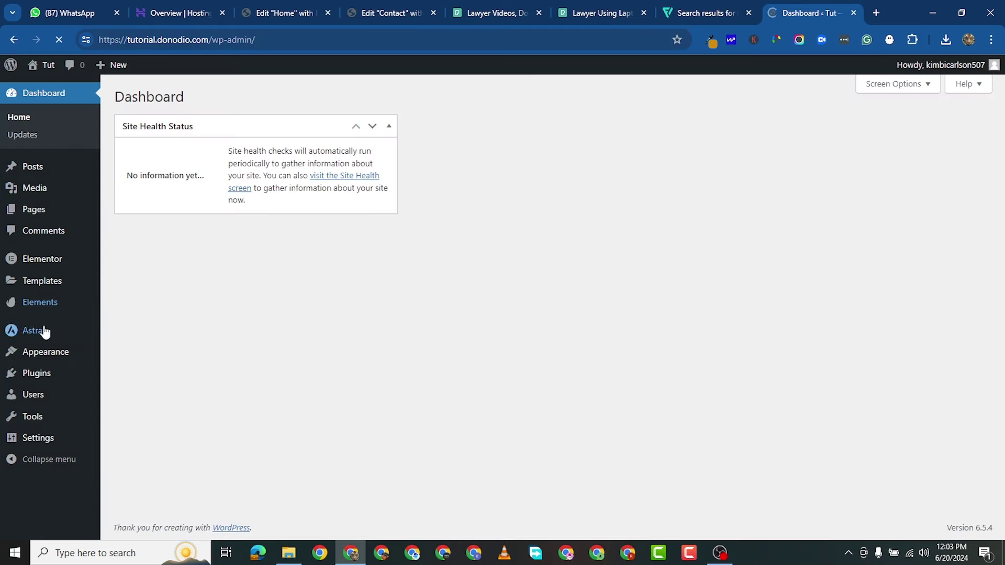
# Find the MetForm plugin by searching for "metform" among new plugins, and install and activate it.
pyautogui.moveTo(51, 375)
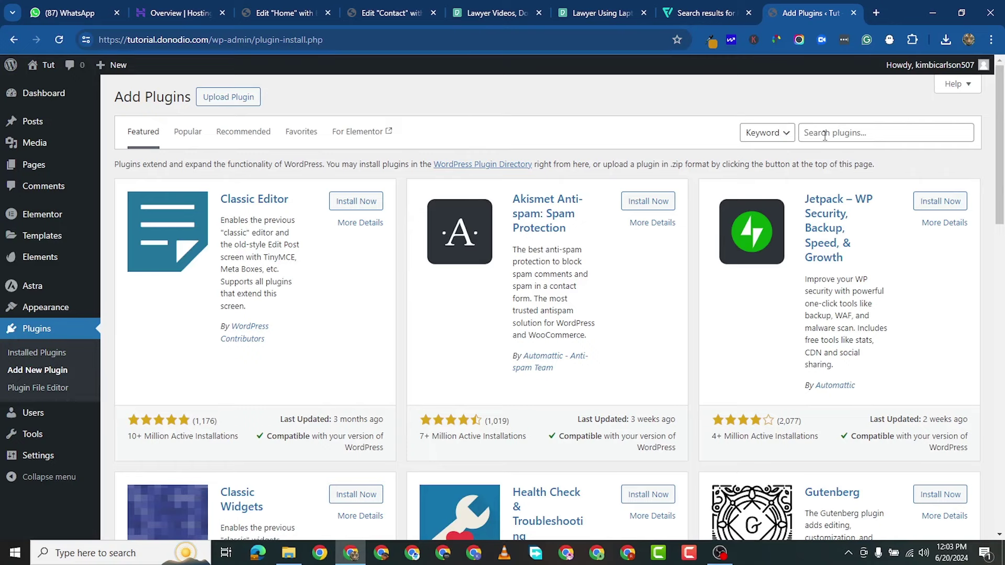
pyautogui.click(825, 135)
pyautogui.write('m')
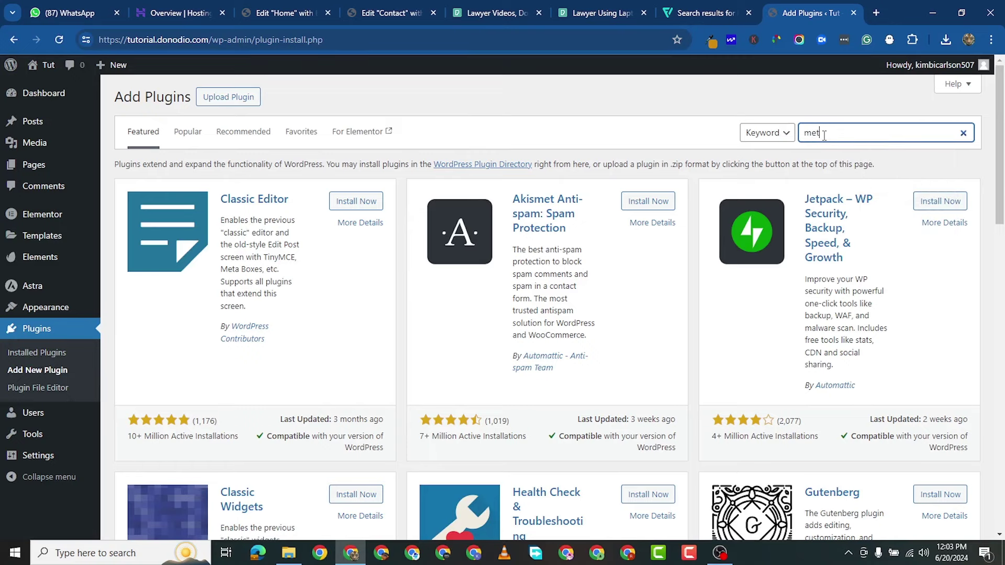
pyautogui.write('et for')
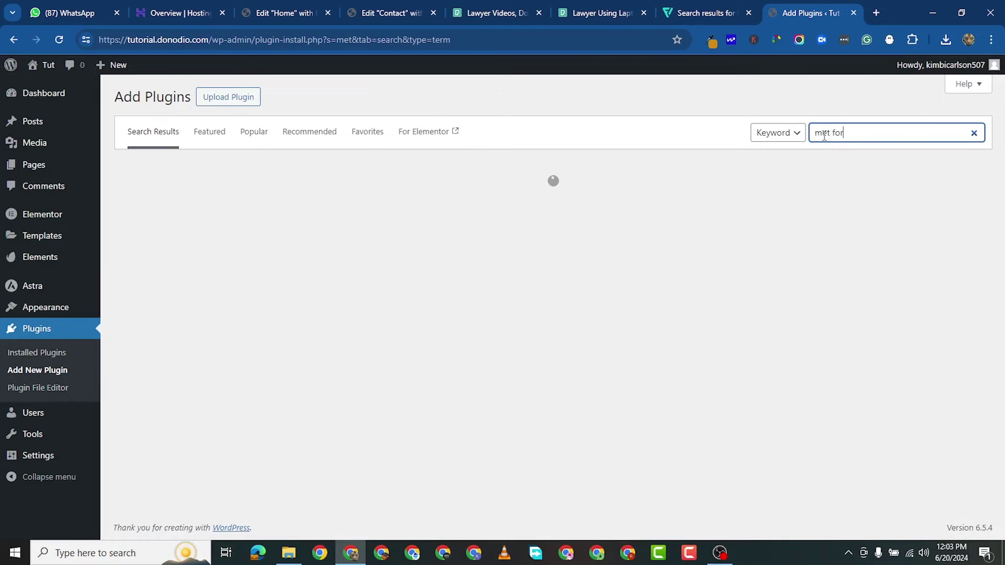
pyautogui.write('m')
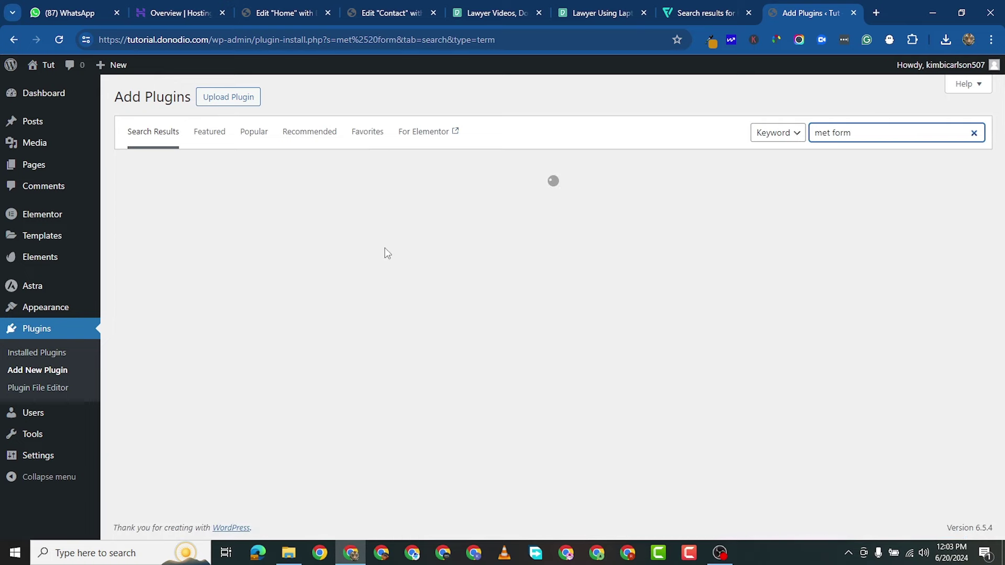
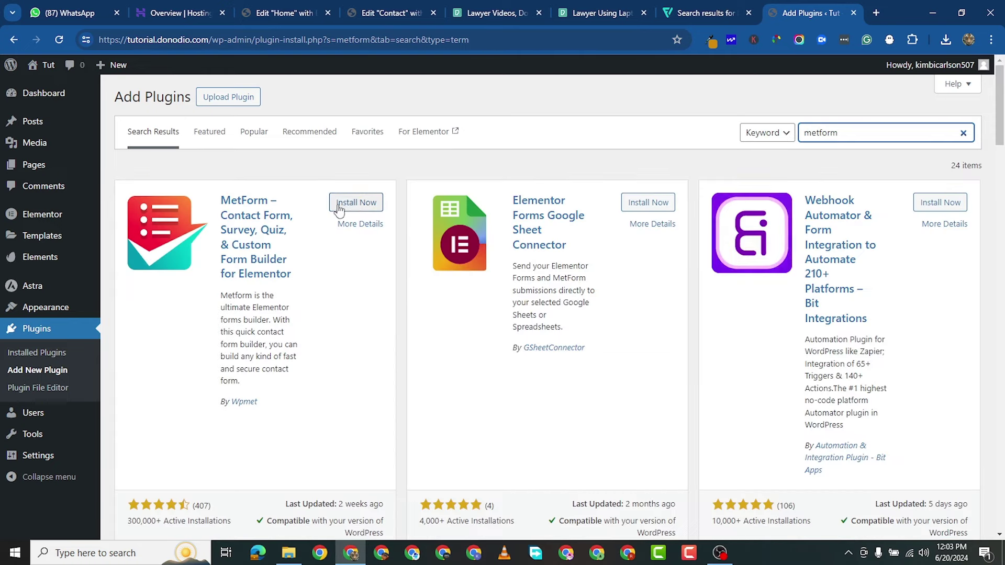
pyautogui.click(337, 202)
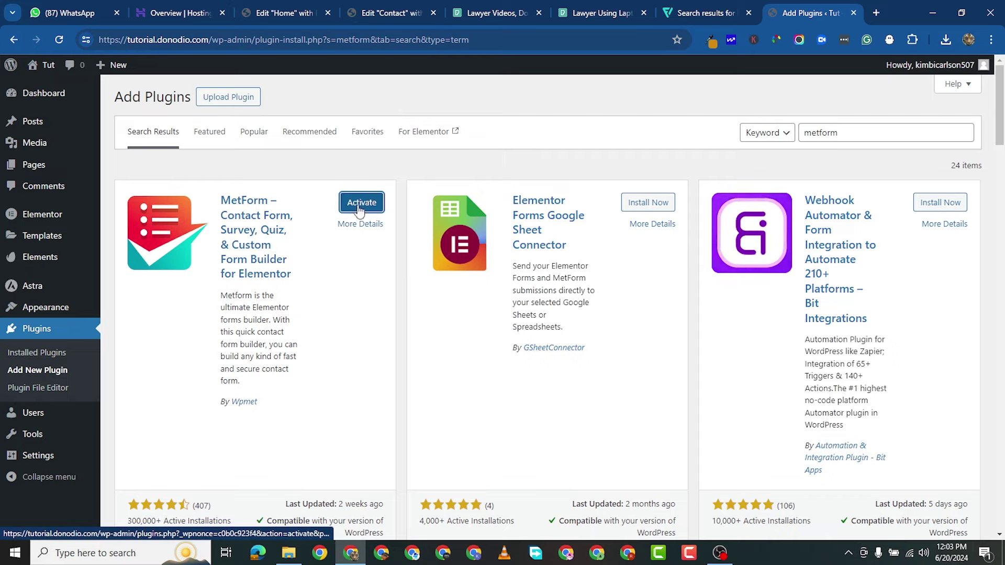
pyautogui.click(362, 202)
# Return to the Contact page editor and look over the imported sections, especially the locked form under About Us and the download boxes.
pyautogui.click(362, 12)
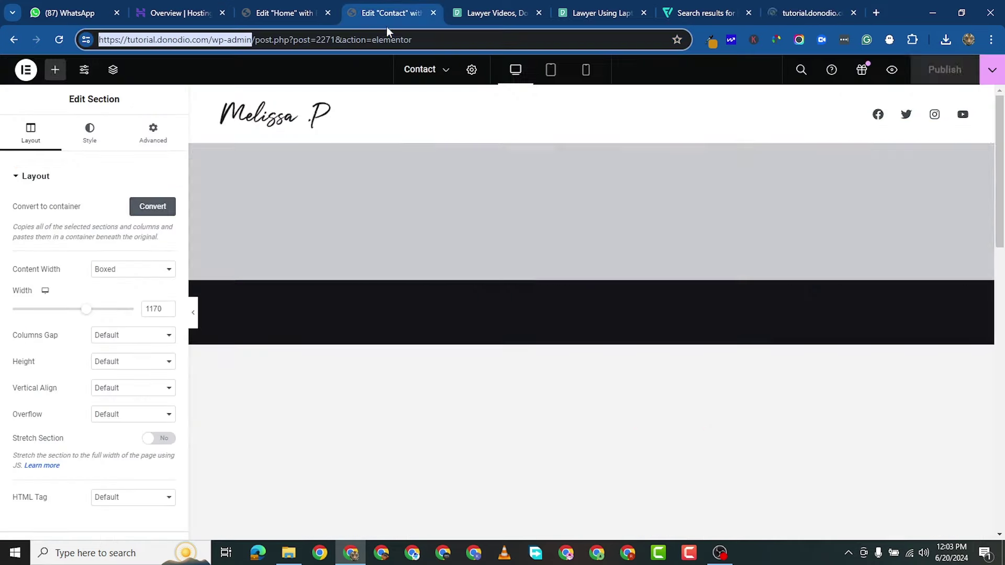
pyautogui.scroll(-10, 499, 282)
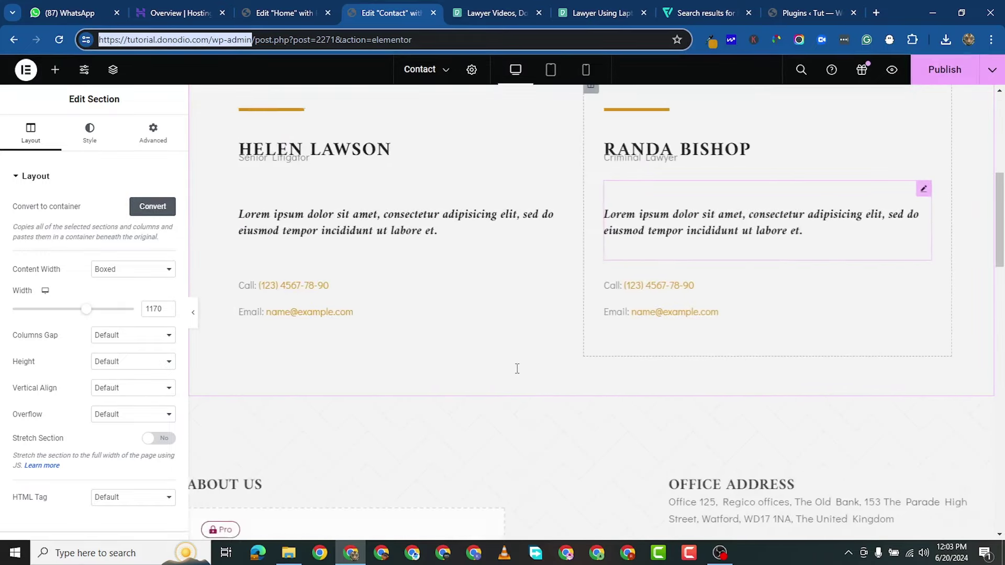
pyautogui.scroll(-5, 516, 368)
pyautogui.scroll(5, 517, 368)
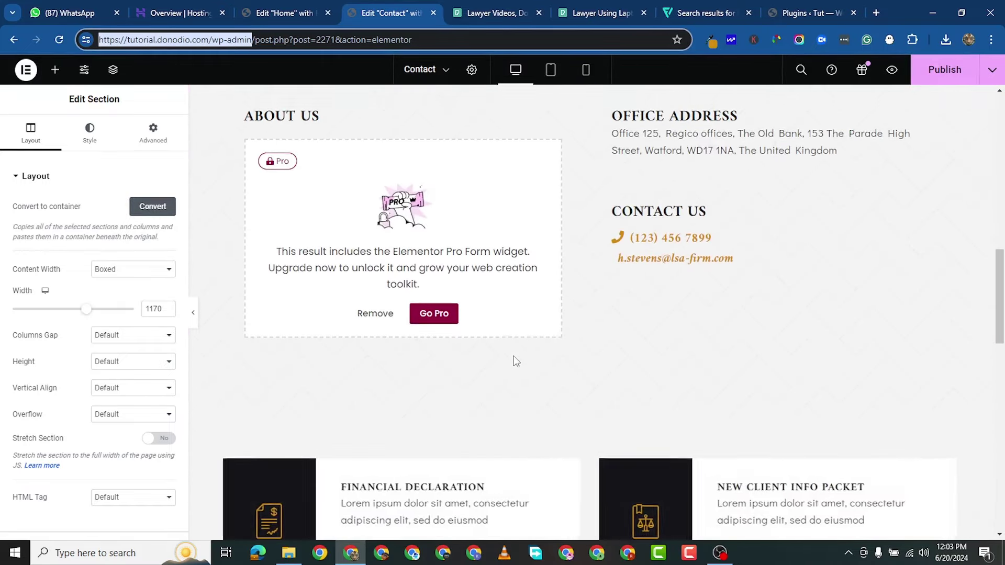
pyautogui.scroll(-2, 489, 361)
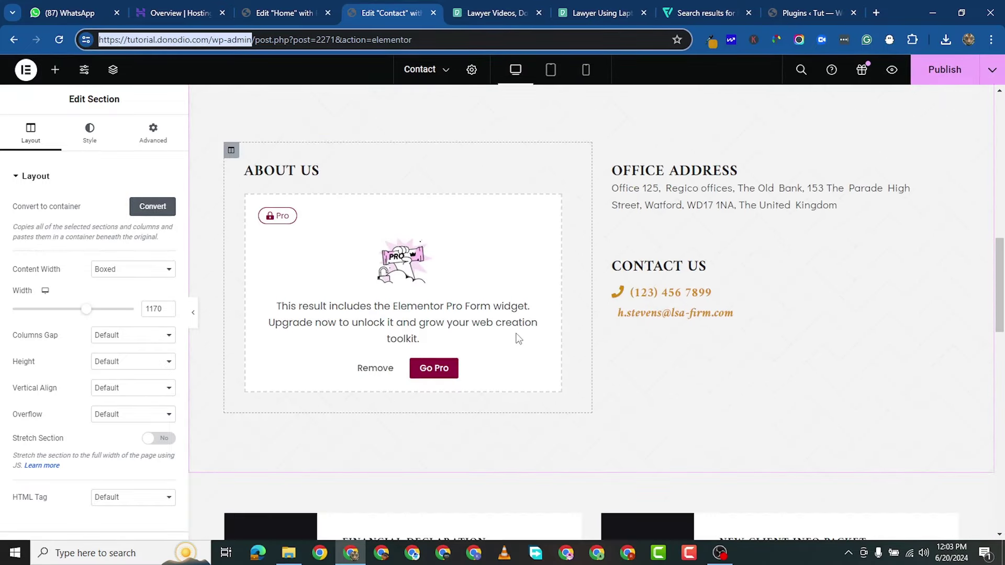
pyautogui.scroll(-7, 435, 329)
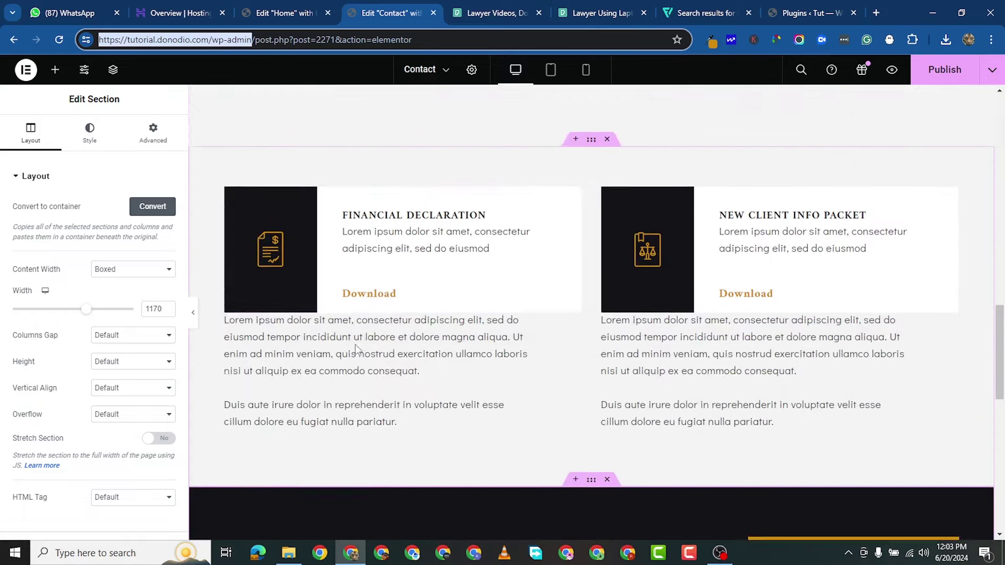
pyautogui.scroll(-4, 434, 372)
pyautogui.scroll(6, 525, 263)
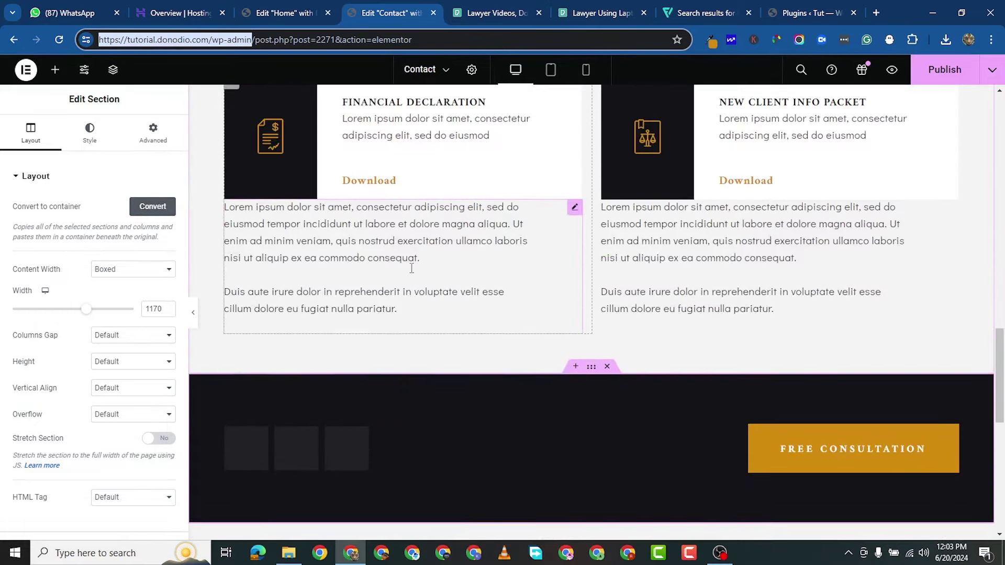
pyautogui.scroll(2, 398, 370)
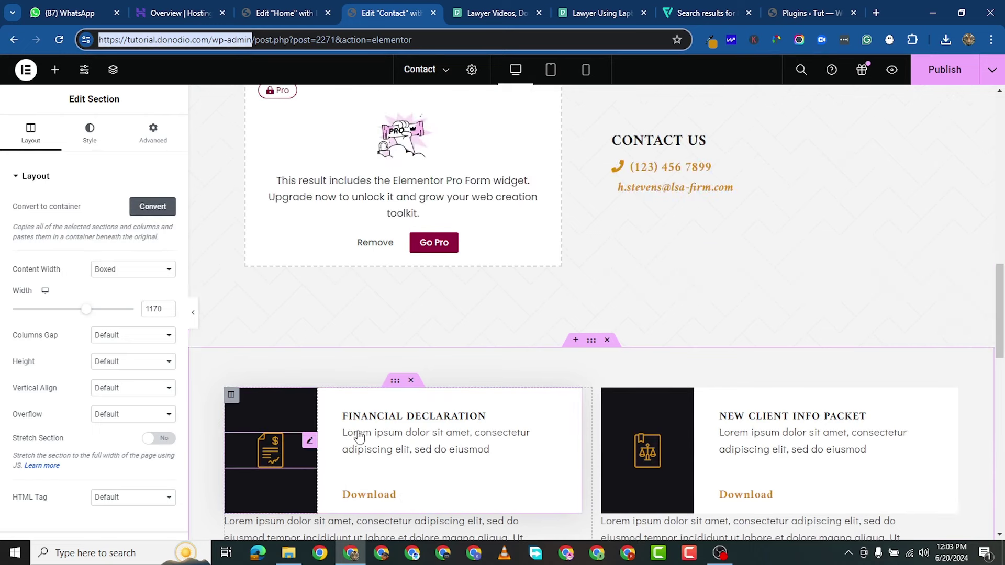
pyautogui.scroll(2, 759, 367)
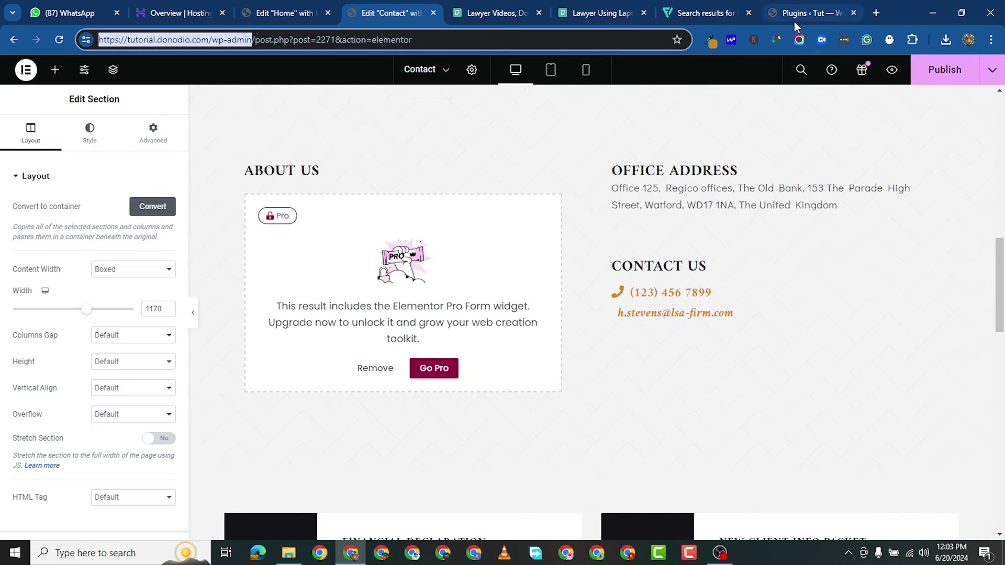
# Return to the WordPress dashboard tab and open the MetForm forms area.
pyautogui.click(809, 12)
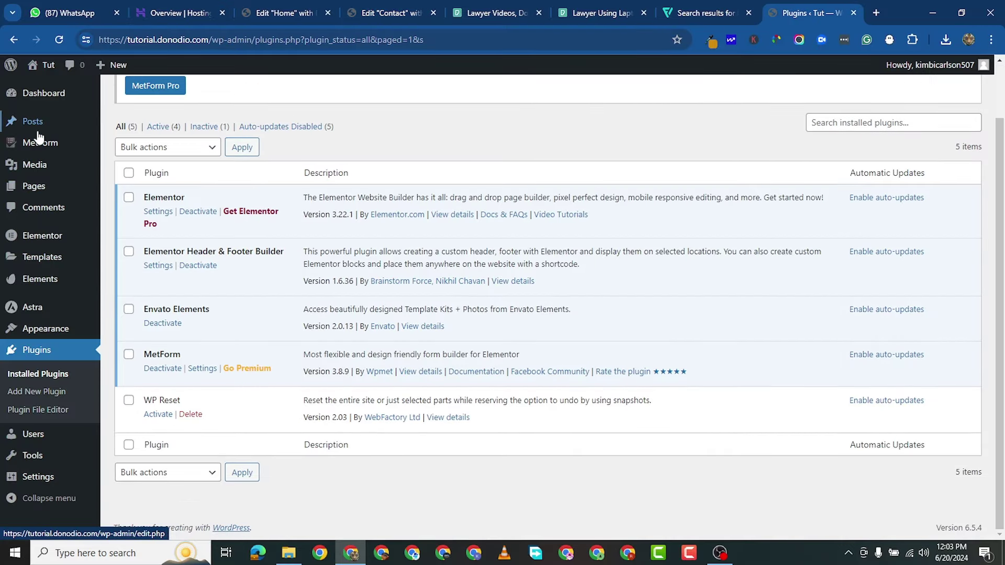
pyautogui.scroll(1, 54, 424)
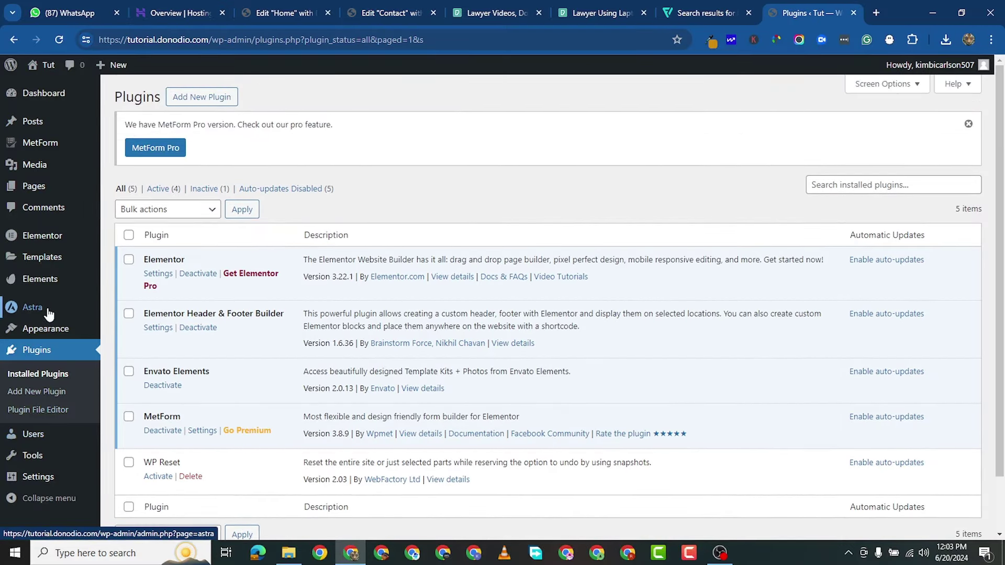
pyautogui.click(59, 41)
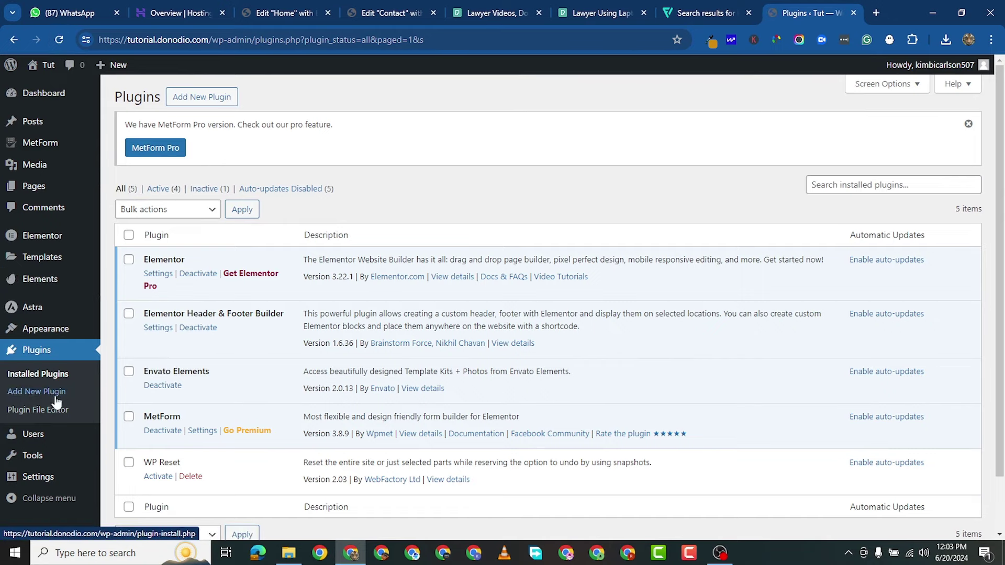
pyautogui.moveTo(59, 126)
pyautogui.moveTo(73, 145)
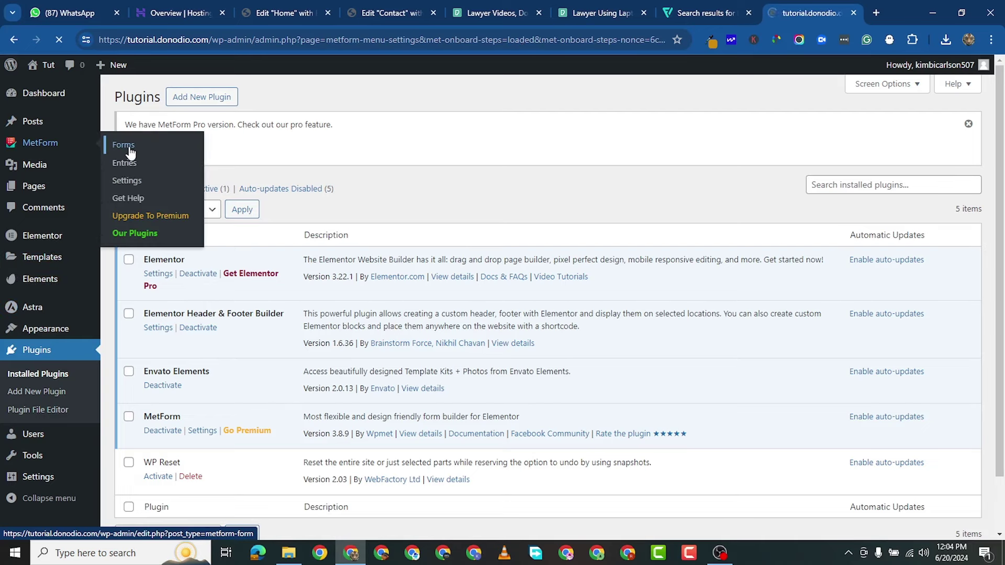
# Complete the MetForm setup wizard without signing up, installing extra plugins or upgrading, and save the changes.
pyautogui.scroll(-3, 442, 224)
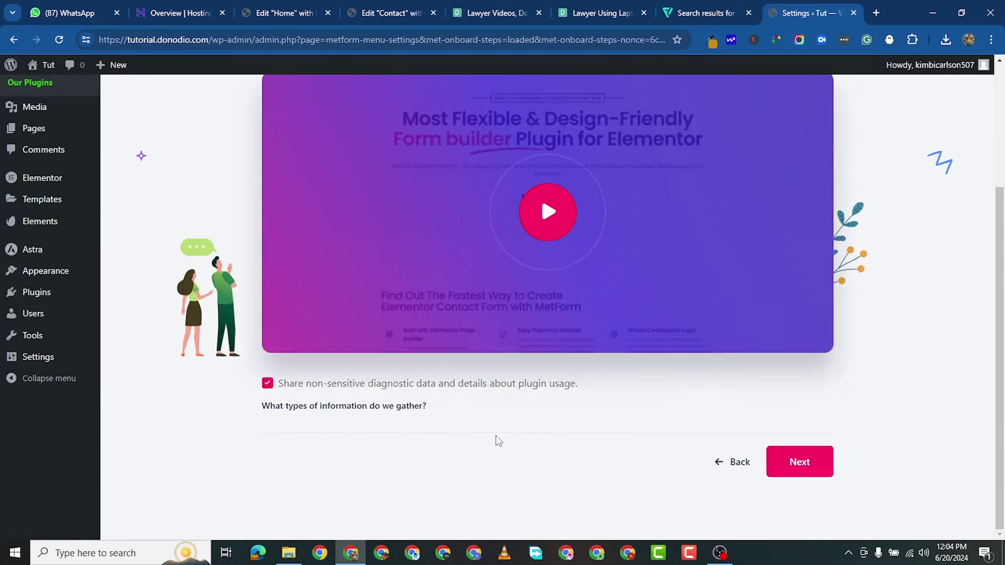
pyautogui.click(824, 464)
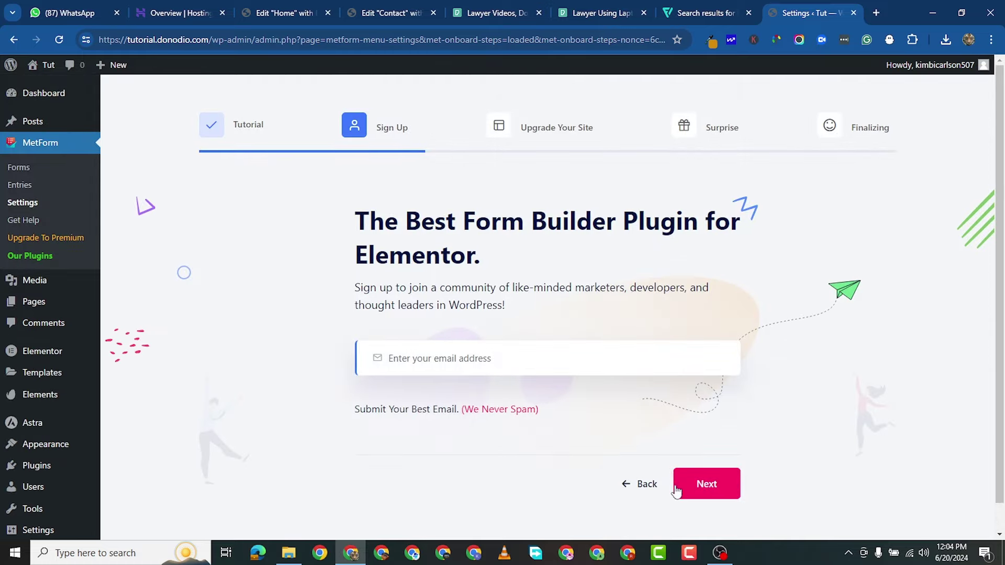
pyautogui.click(707, 485)
pyautogui.scroll(-5, 680, 398)
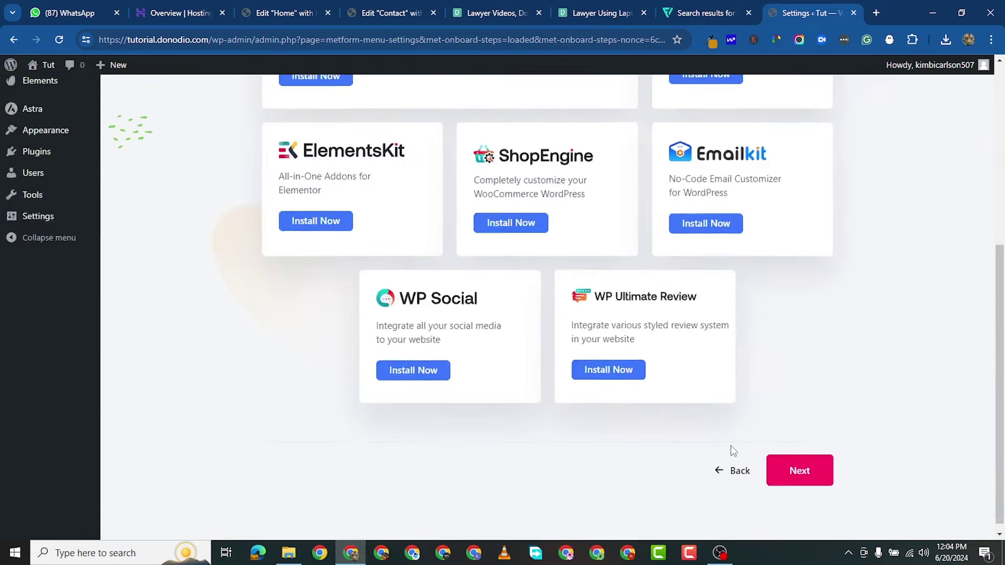
pyautogui.click(821, 459)
pyautogui.scroll(-2, 576, 387)
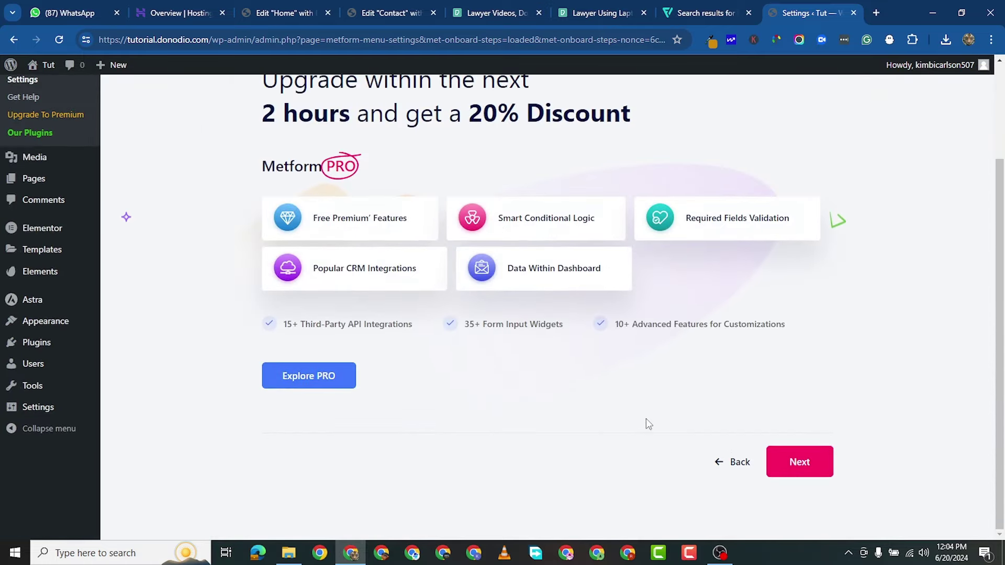
pyautogui.click(796, 463)
pyautogui.scroll(-2, 229, 375)
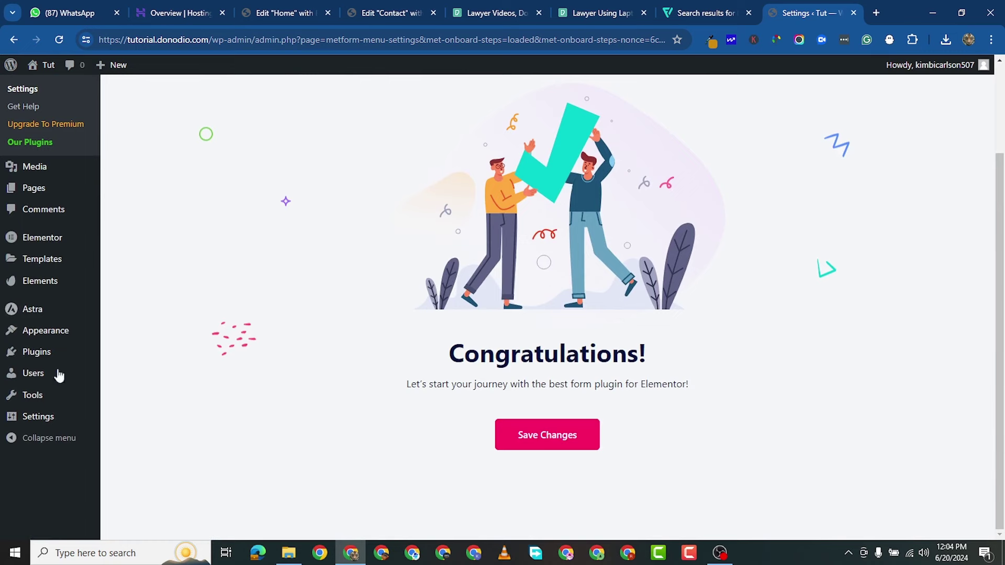
pyautogui.click(559, 435)
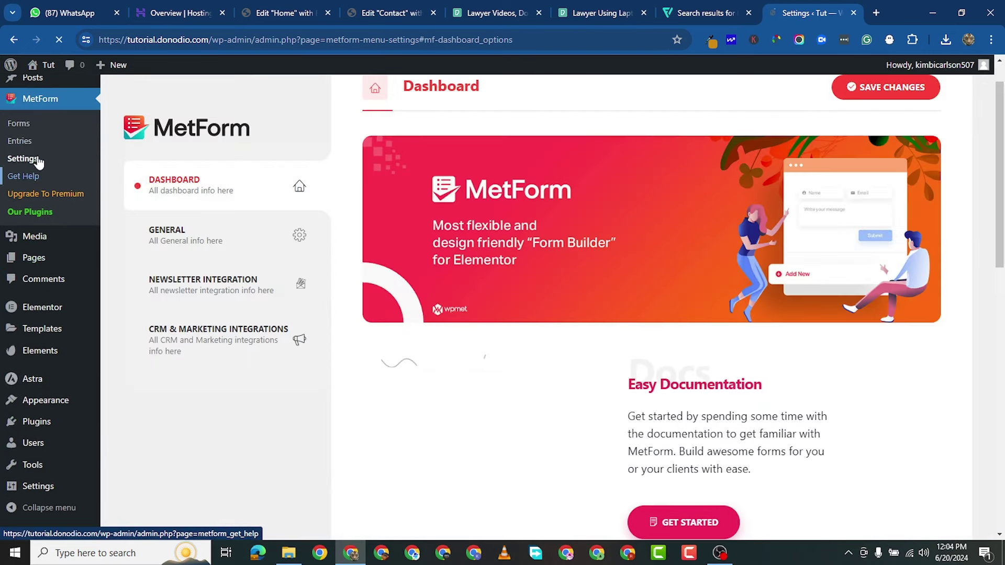
# Open the MetForm forms list and dismiss both promotional notices.
pyautogui.click(20, 128)
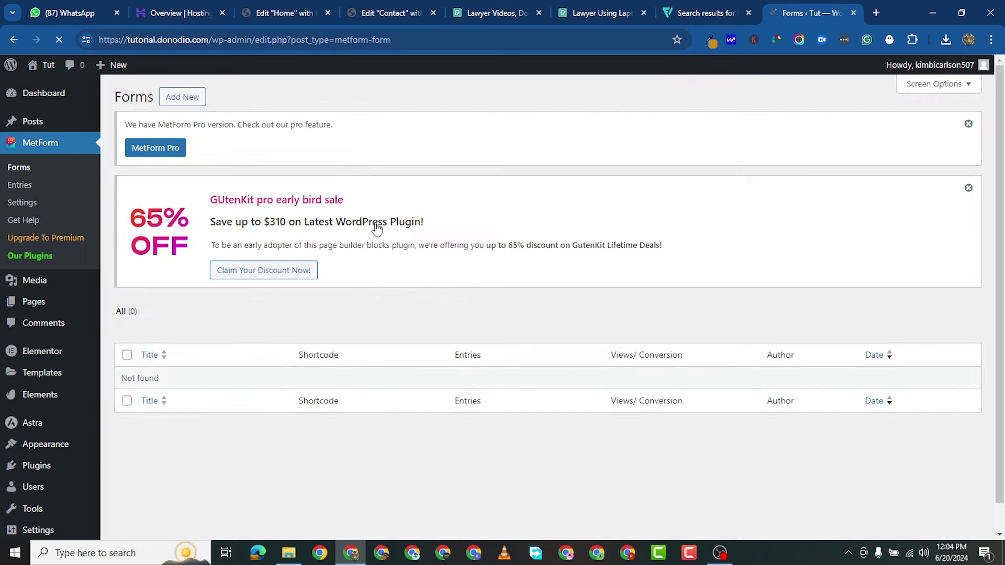
pyautogui.click(966, 187)
pyautogui.click(968, 125)
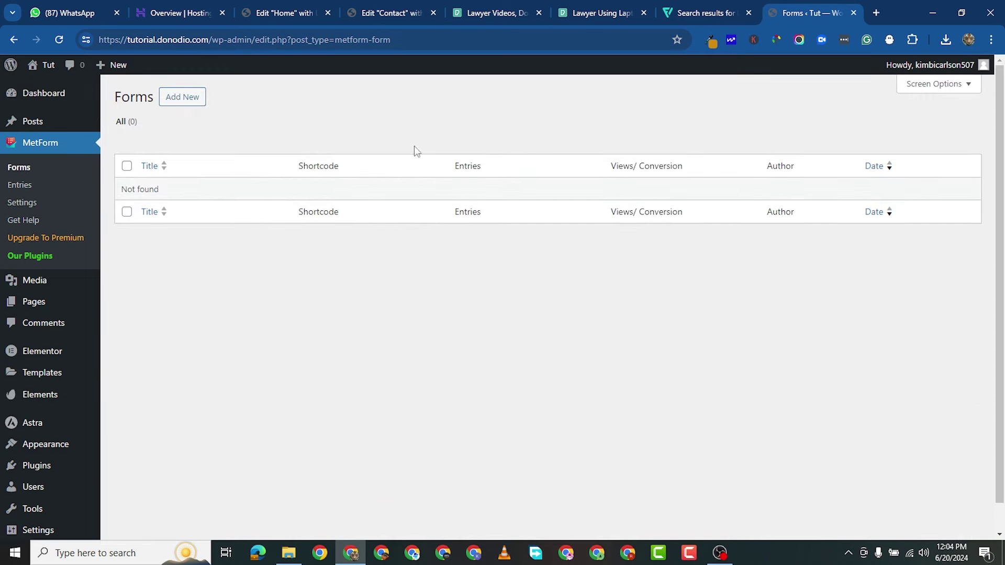
# Add a new general form named Contact and choose the Simple Contact Form 1 template for it.
pyautogui.click(183, 97)
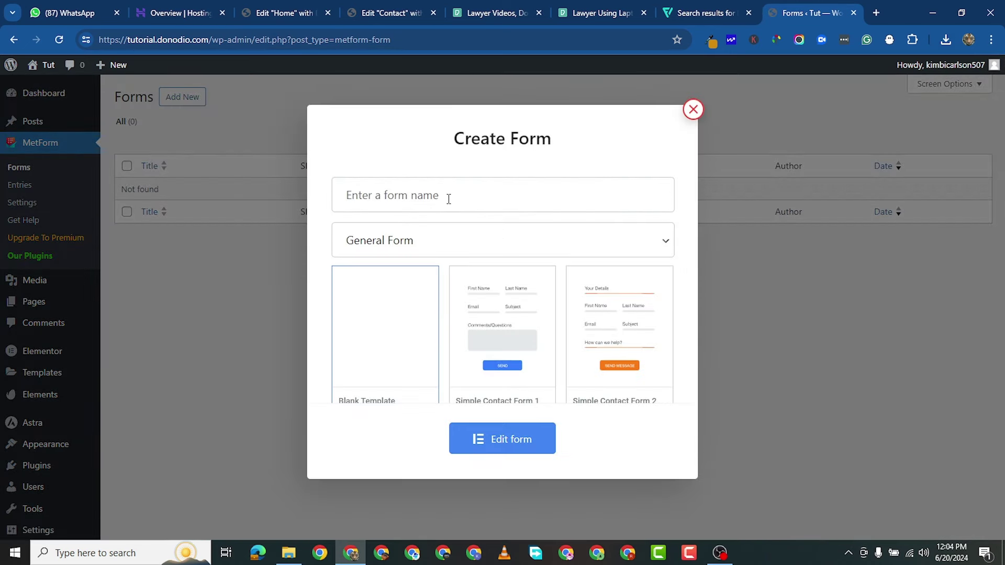
pyautogui.click(449, 199)
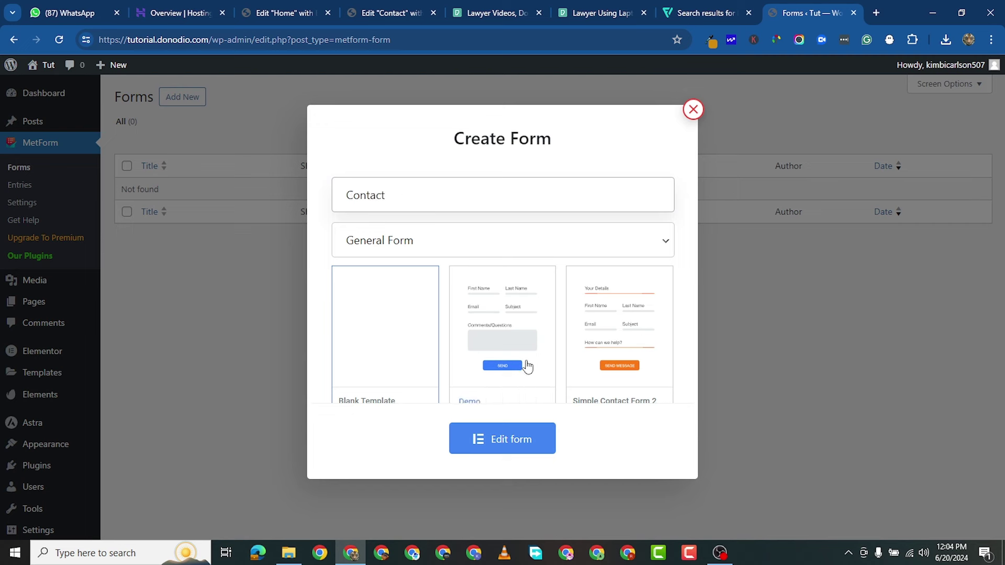
pyautogui.scroll(-2, 527, 367)
pyautogui.scroll(1, 487, 257)
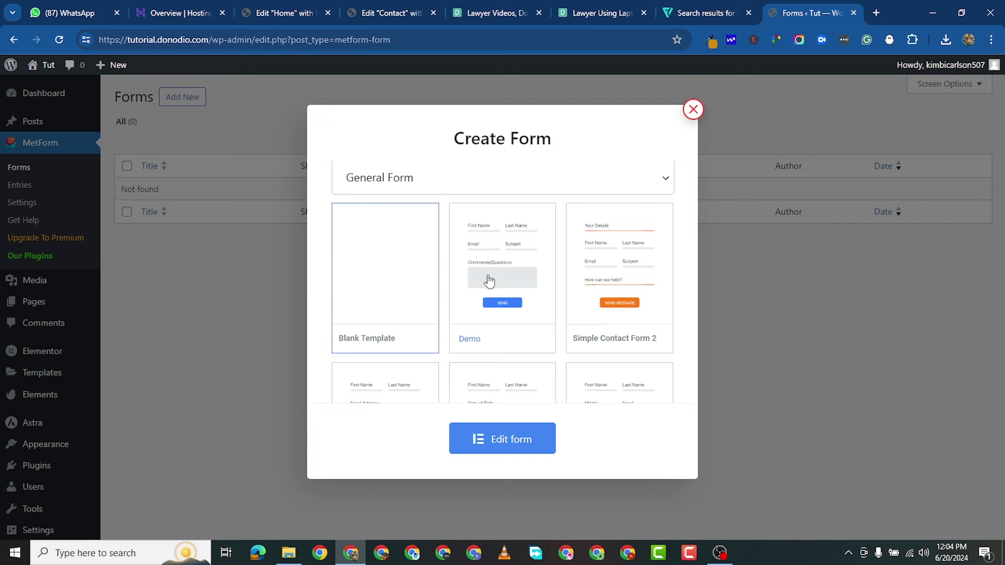
pyautogui.click(504, 267)
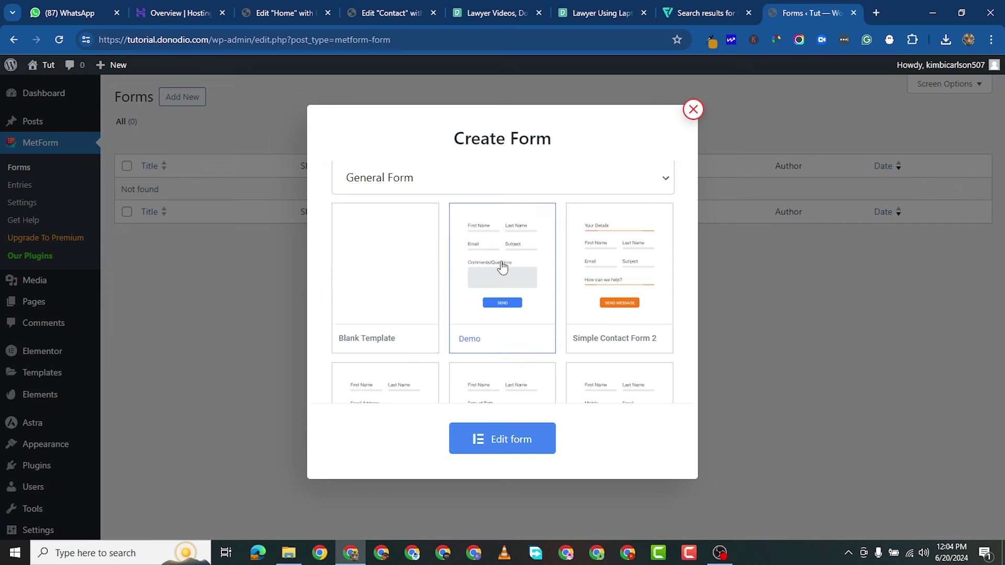
# View the demo page of the chosen form template, close it and open the new form for editing.
pyautogui.click(478, 340)
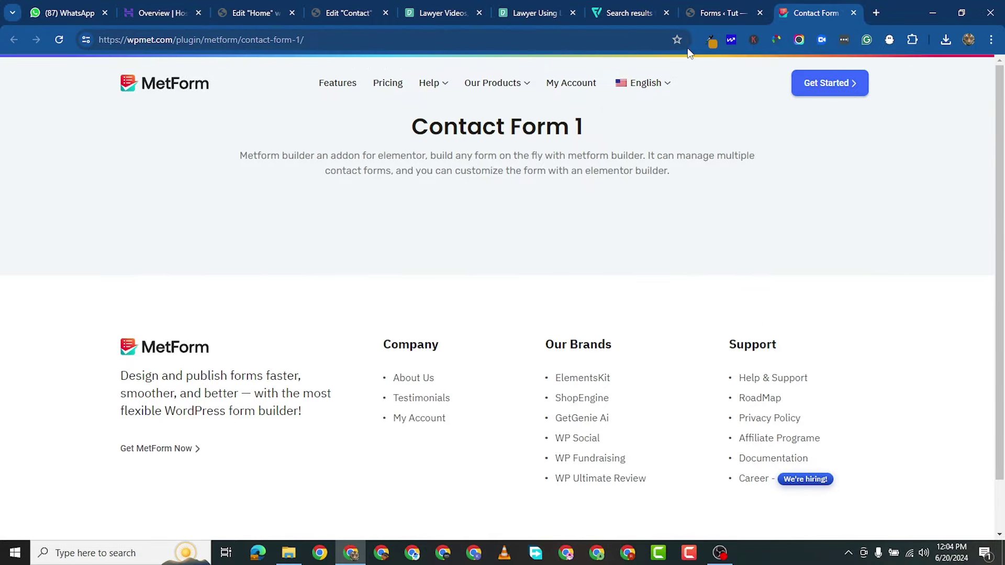
pyautogui.scroll(-7, 471, 278)
pyautogui.scroll(5, 514, 265)
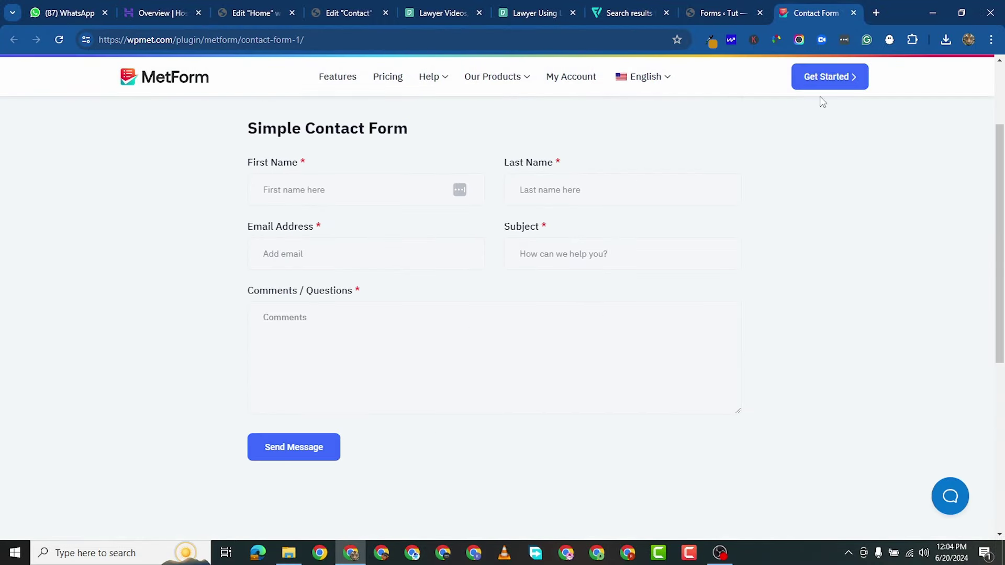
pyautogui.click(854, 13)
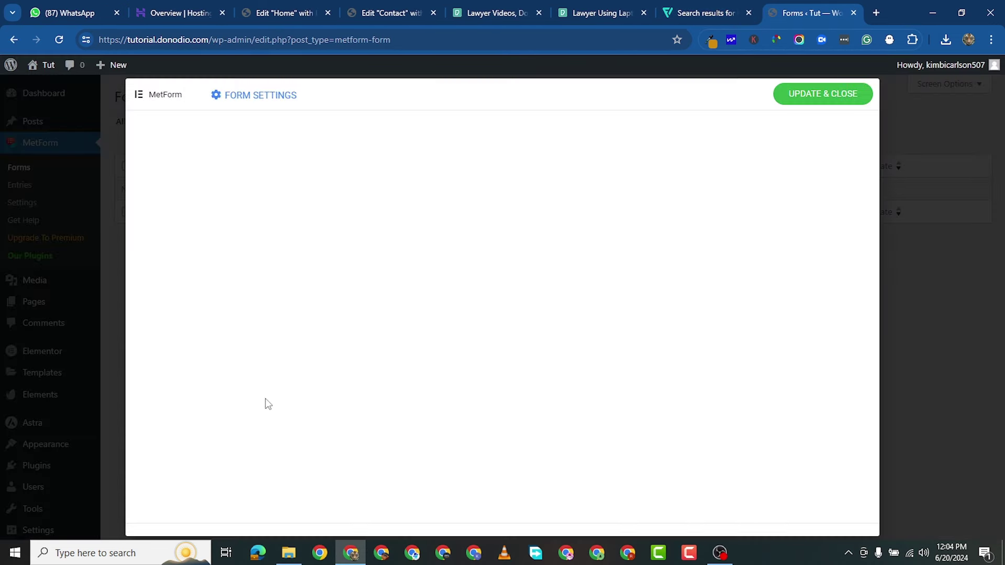
# Copy the saved gold color code d28c0e from the eye dropper extension.
pyautogui.click(711, 40)
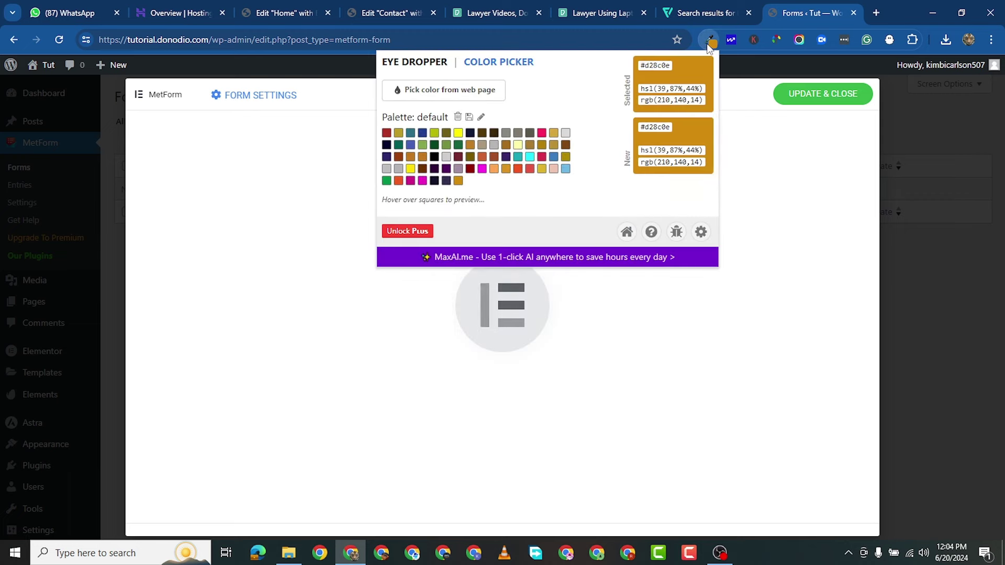
pyautogui.doubleClick(659, 65)
pyautogui.rightClick(671, 66)
pyautogui.click(698, 77)
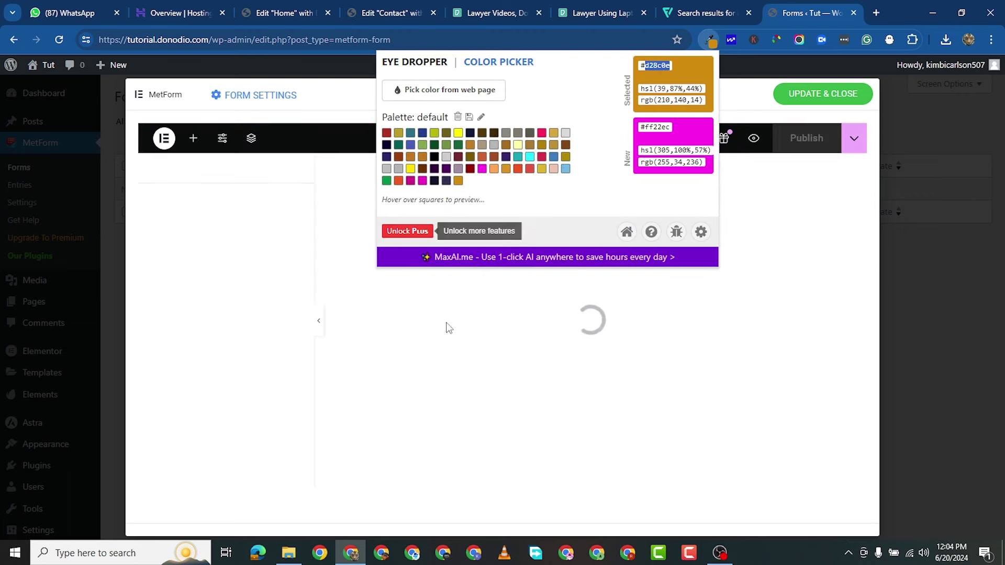
pyautogui.click(548, 295)
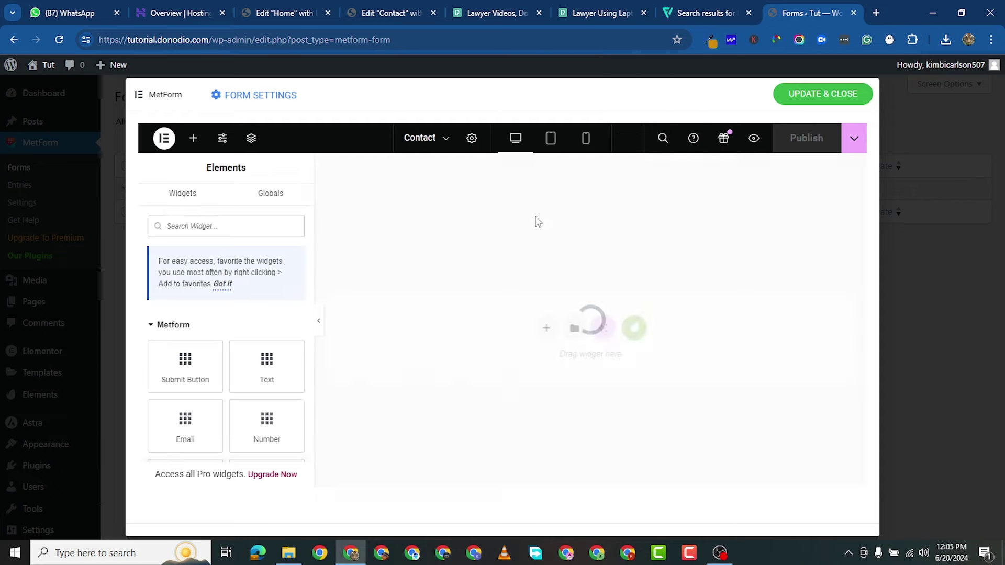
# Set the Send Message button's normal background color to d28c0e.
pyautogui.scroll(-1, 474, 403)
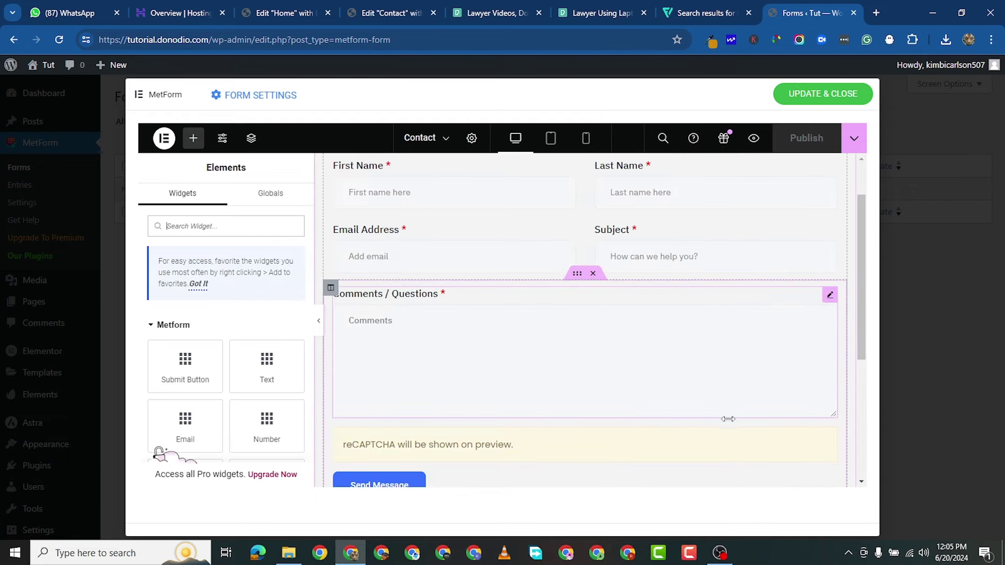
pyautogui.scroll(-4, 785, 406)
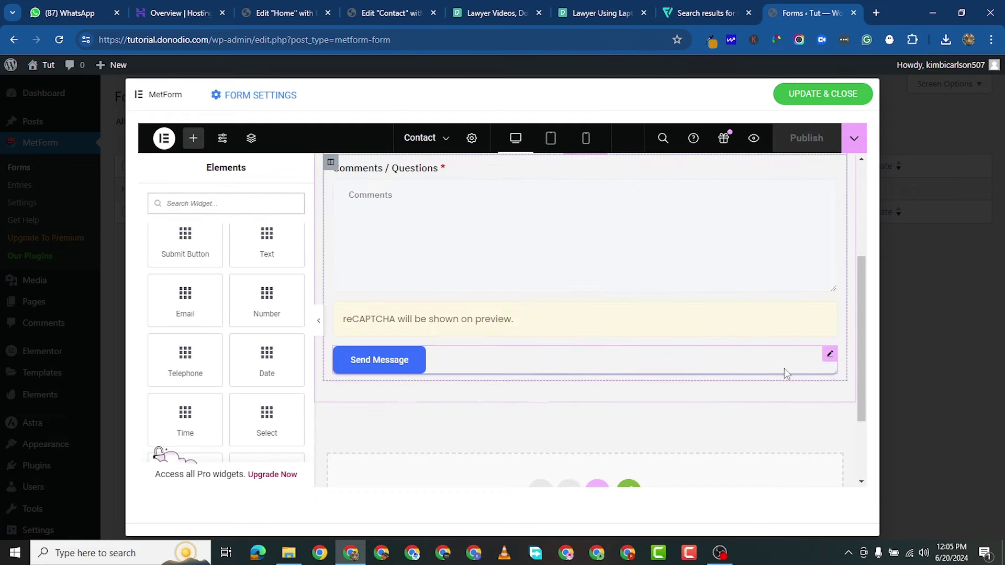
pyautogui.click(764, 362)
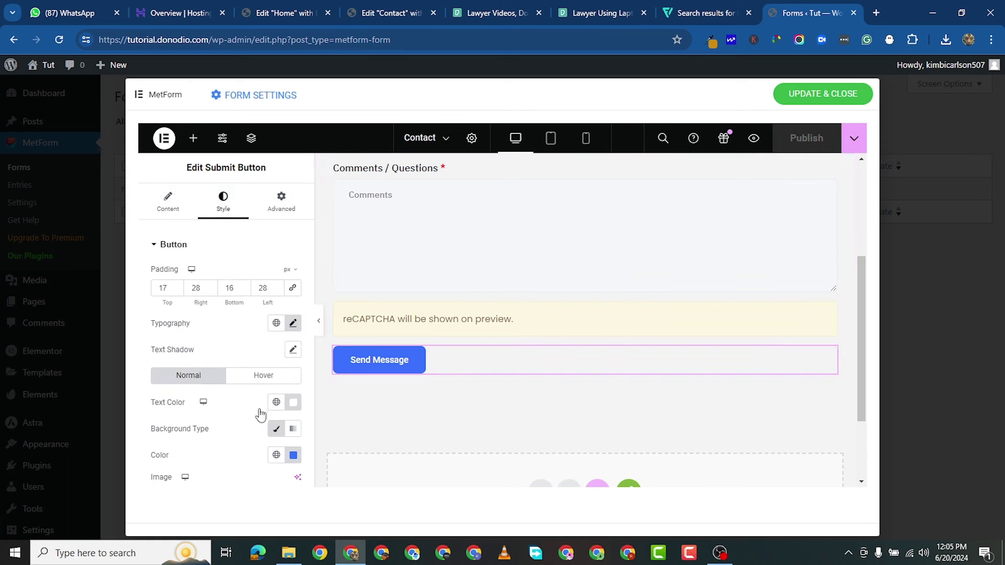
pyautogui.scroll(-3, 272, 430)
pyautogui.click(294, 331)
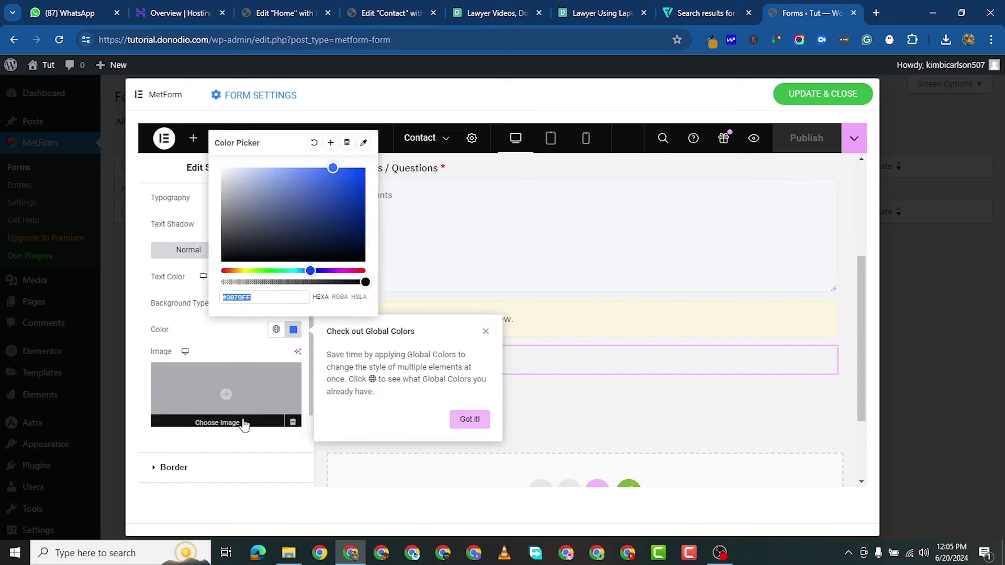
pyautogui.rightClick(238, 299)
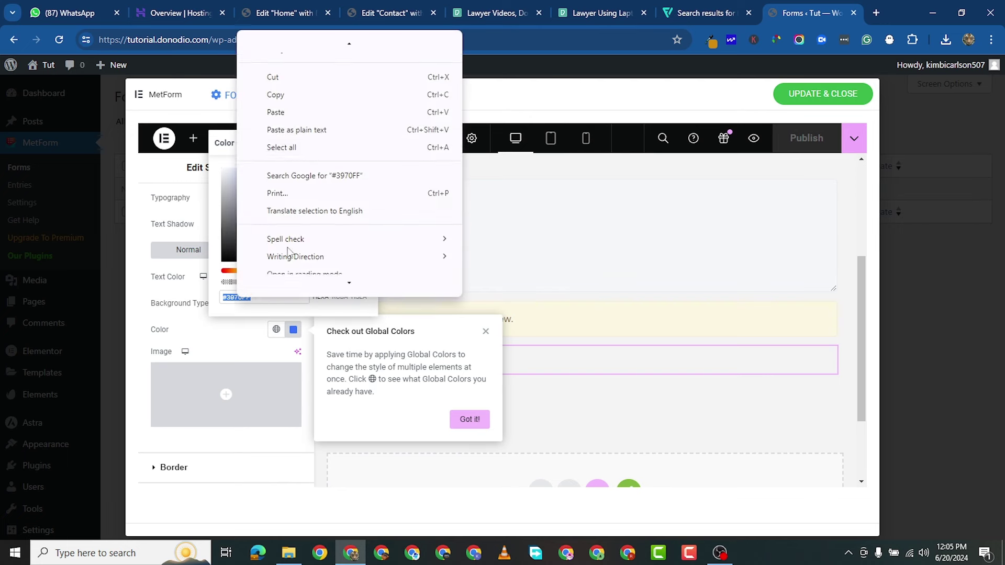
pyautogui.click(278, 104)
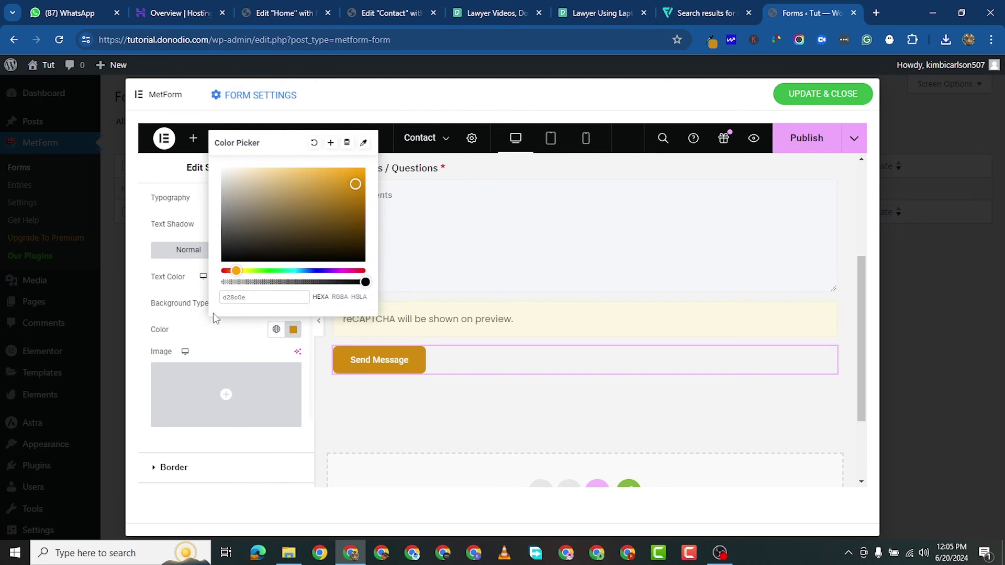
pyautogui.click(566, 346)
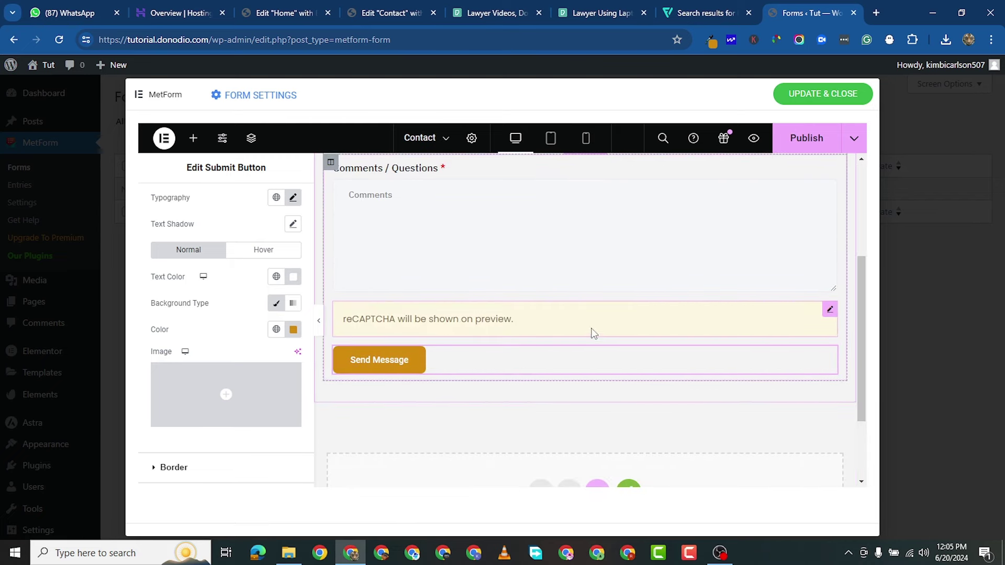
# Check the form's name, email, subject and comments fields, publish the form, and update and close its editor.
pyautogui.scroll(4, 594, 334)
pyautogui.click(482, 251)
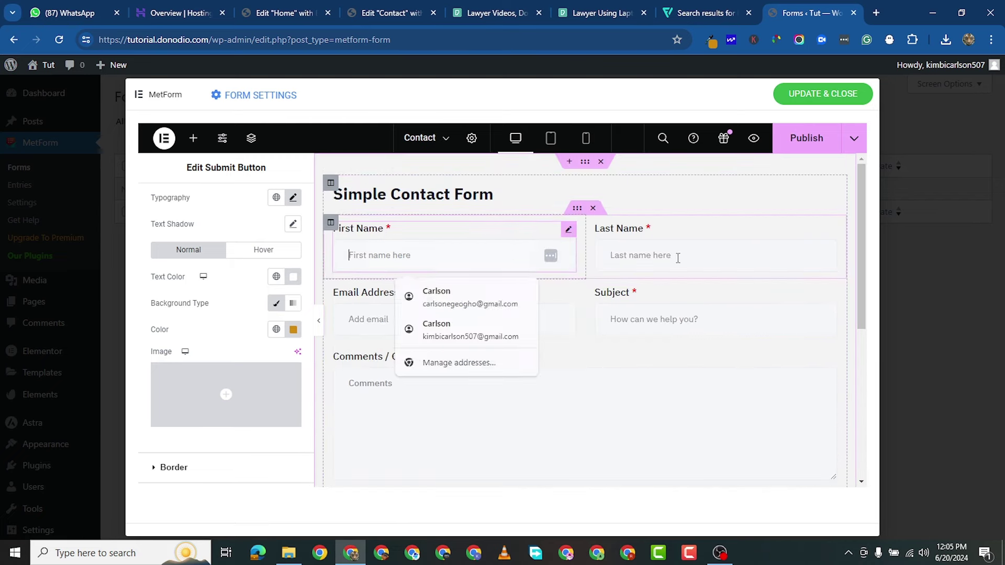
pyautogui.click(678, 257)
pyautogui.click(440, 318)
pyautogui.click(656, 323)
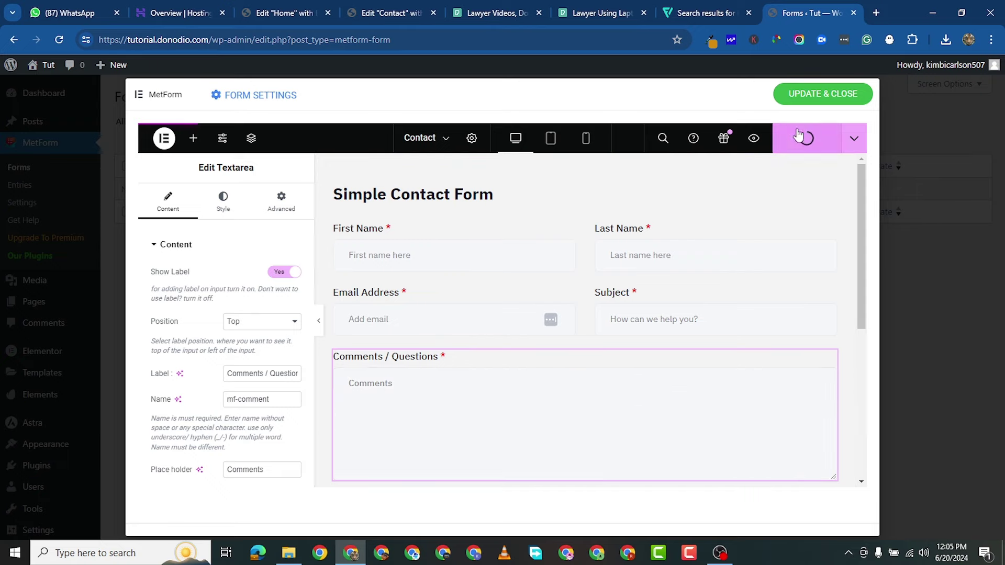
pyautogui.click(795, 95)
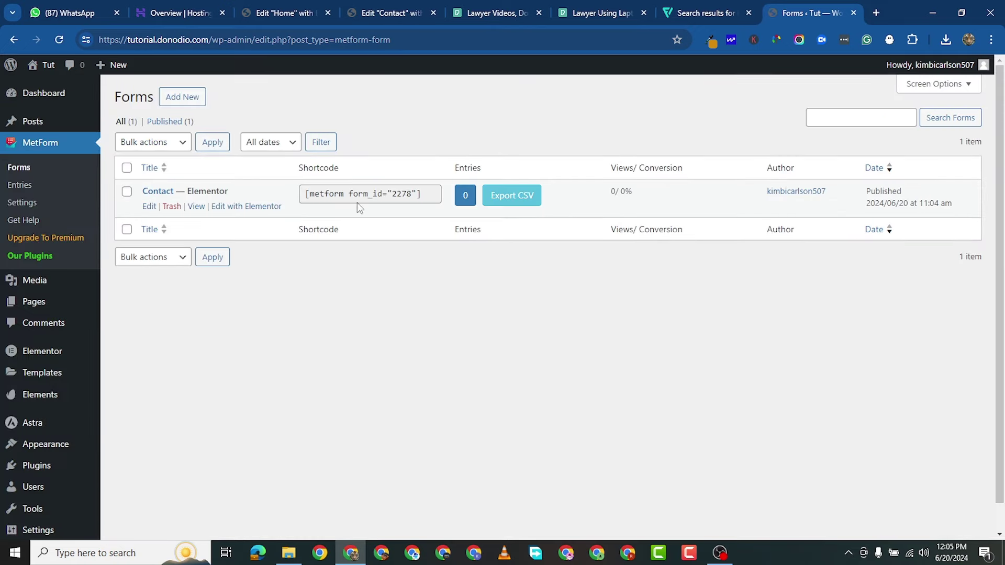
# Copy the Contact form's shortcode from the forms list and return to the Contact page editor.
pyautogui.click(388, 192)
pyautogui.rightClick(387, 192)
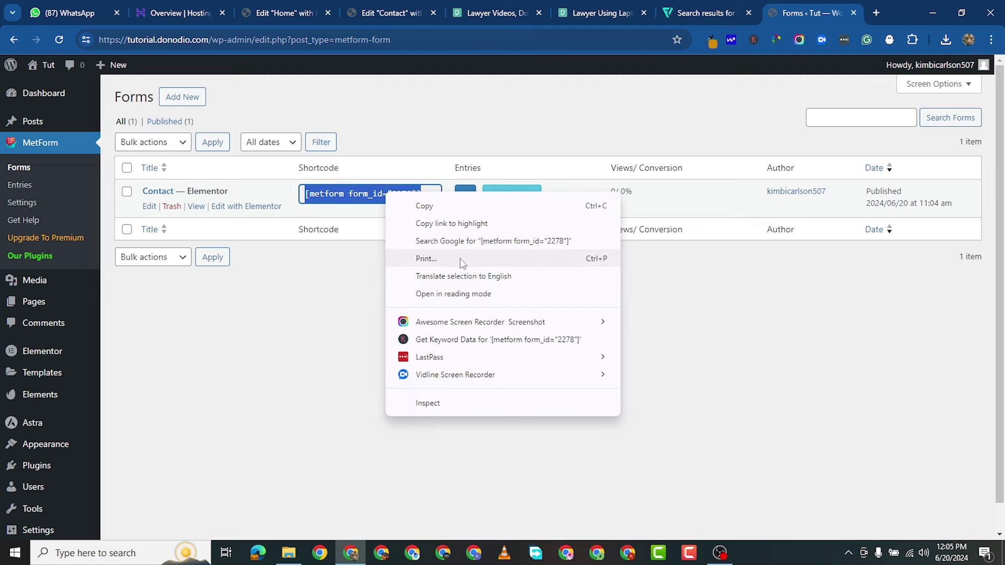
pyautogui.click(408, 204)
pyautogui.click(312, 18)
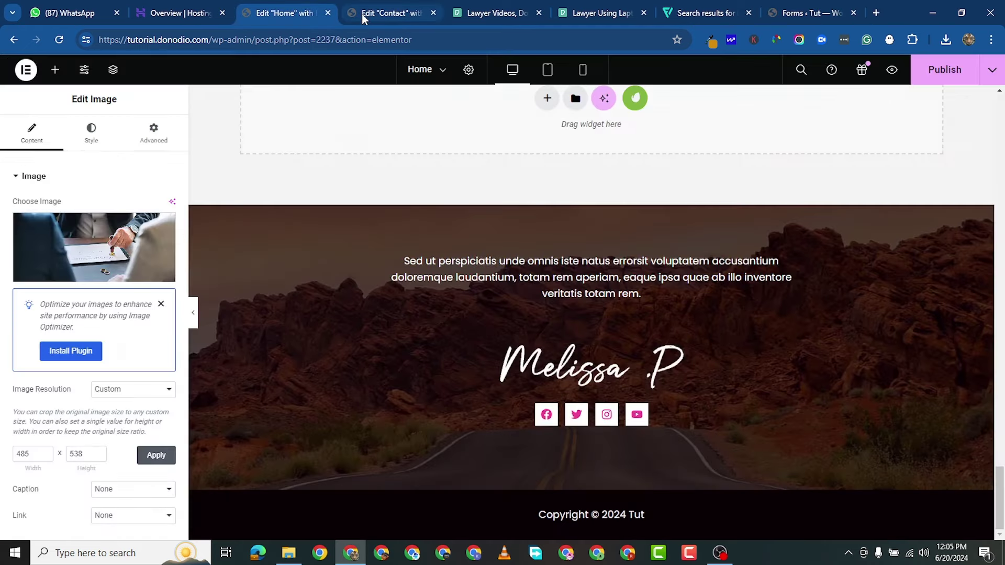
pyautogui.click(363, 14)
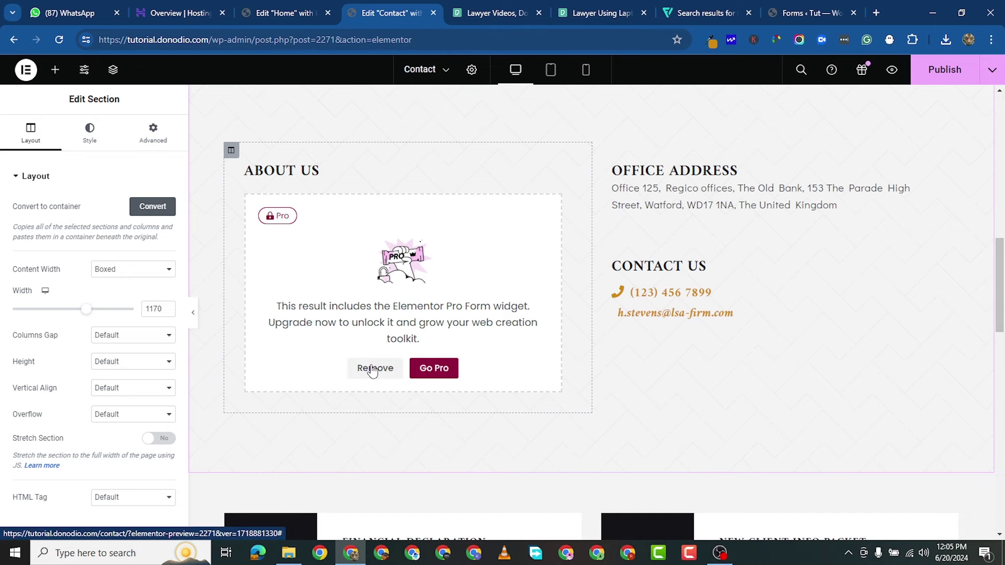
# Remove the locked Pro form placeholder below the About Us heading on the Contact page.
pyautogui.scroll(-10, 372, 308)
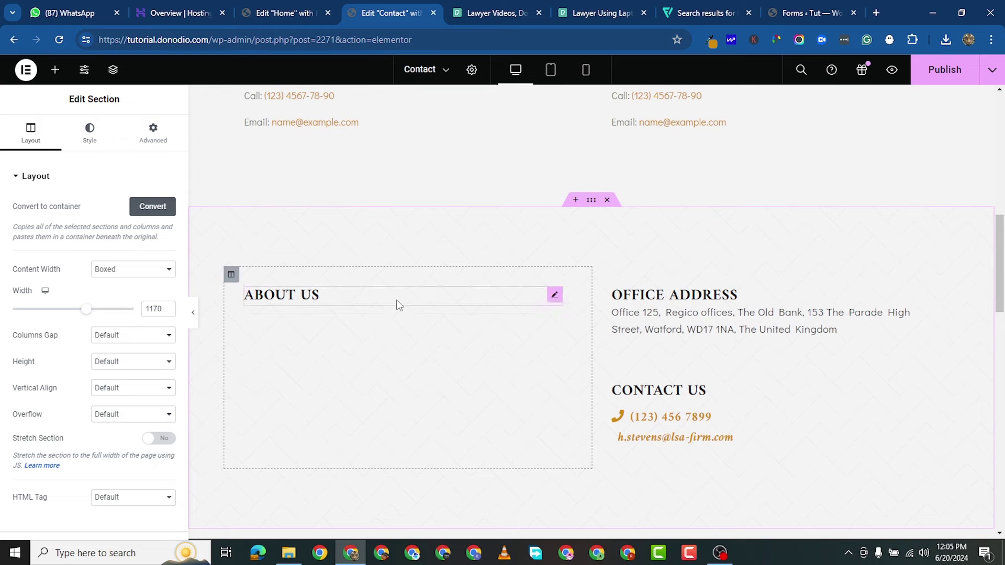
pyautogui.scroll(2, 412, 299)
pyautogui.scroll(-2, 413, 298)
pyautogui.scroll(1, 461, 325)
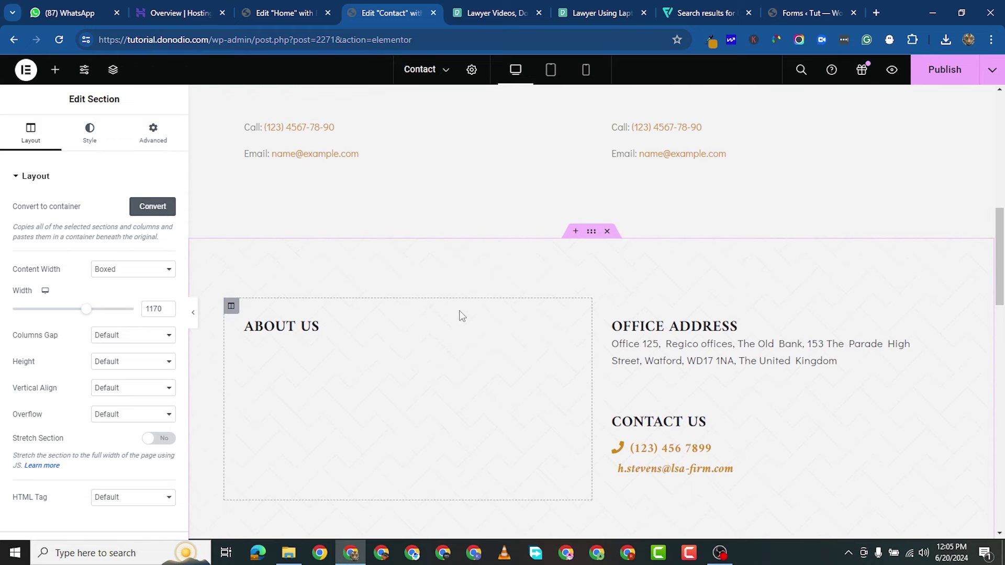
# Find the Shortcode widget by searching for "shortcode" and place it directly below the About Us heading.
pyautogui.scroll(-4, 366, 377)
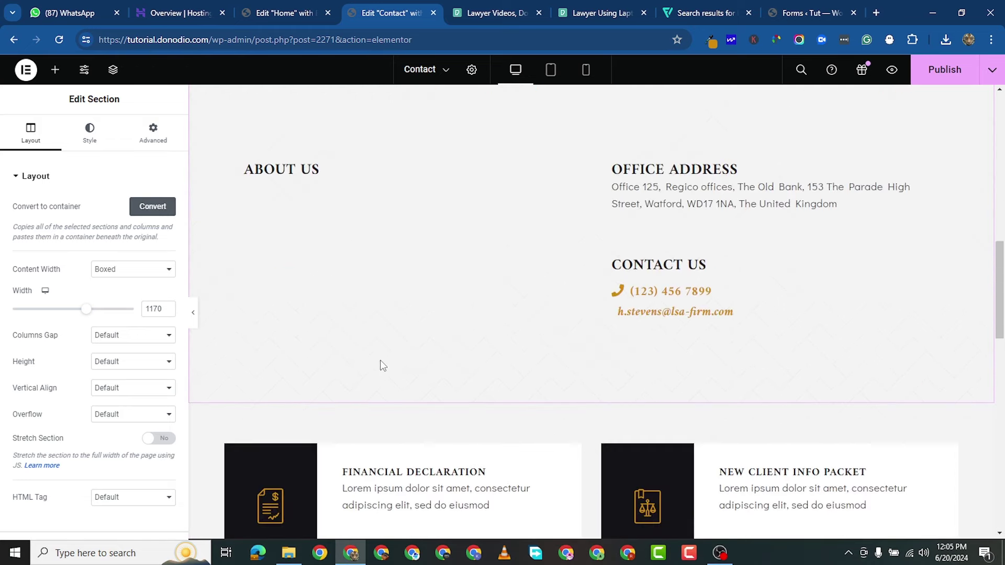
pyautogui.click(55, 71)
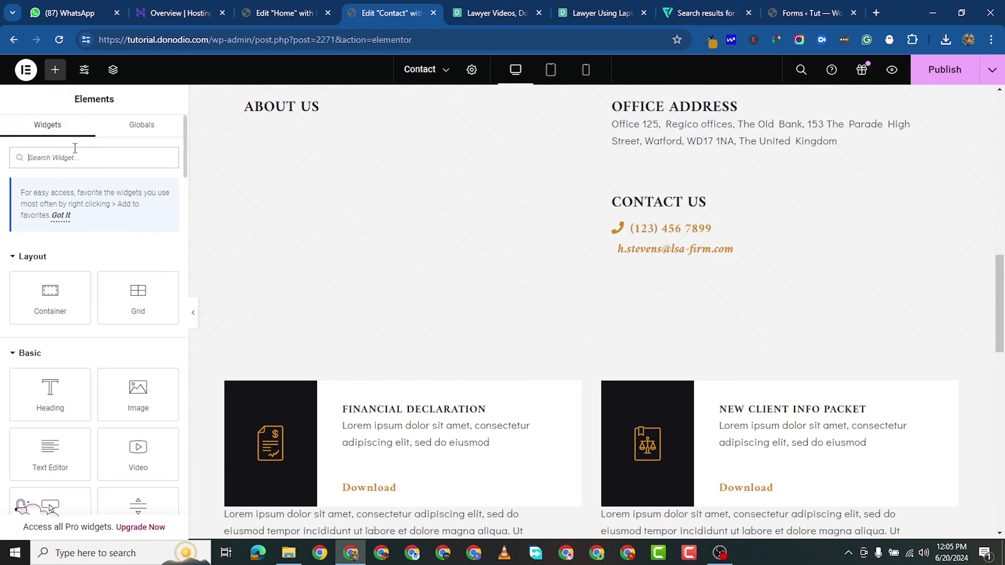
pyautogui.write('shortcode')
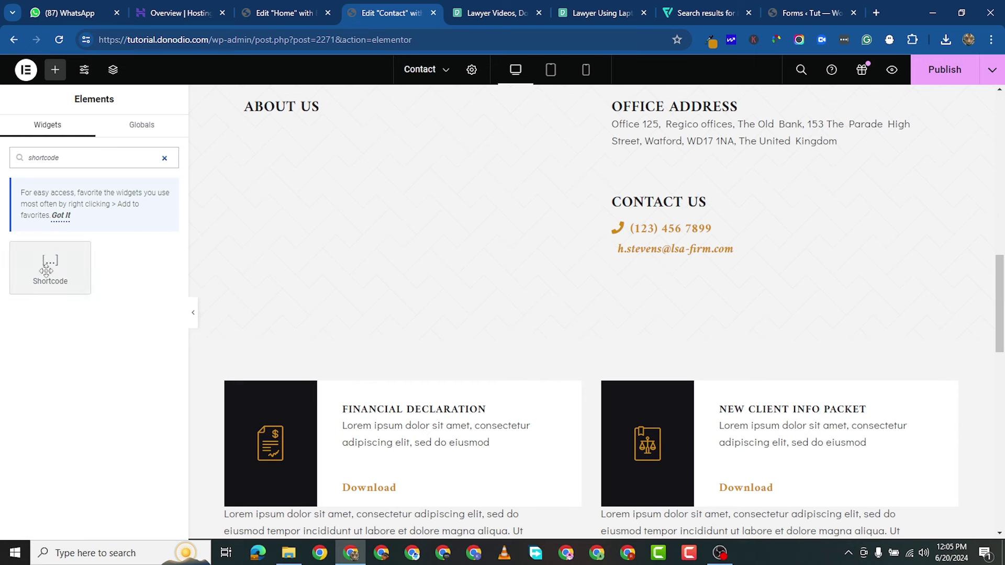
pyautogui.moveTo(49, 268); pyautogui.dragTo(348, 125)
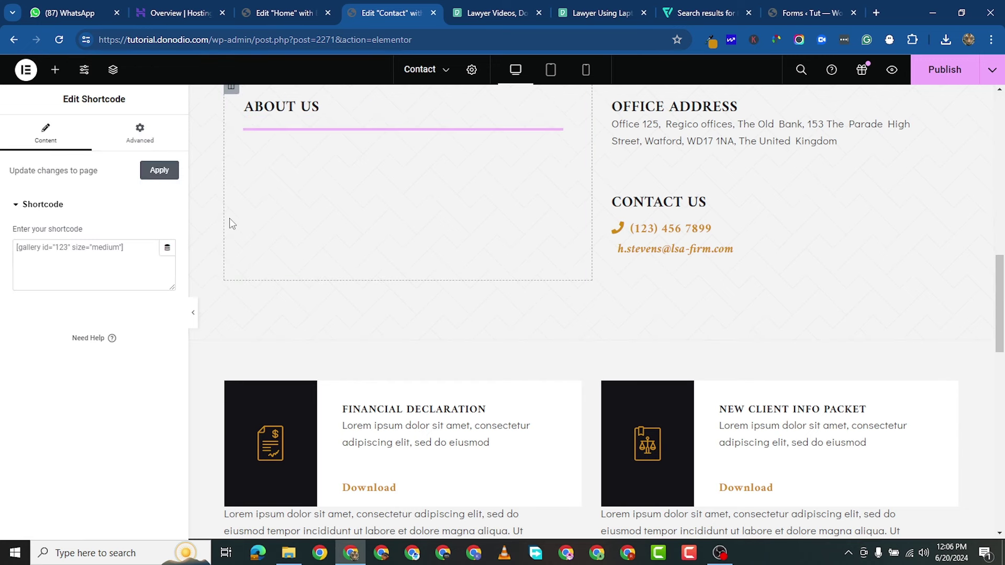
# Paste the copied shortcode [metform form_id="2278"] into the Shortcode widget and publish the Contact page.
pyautogui.rightClick(51, 252)
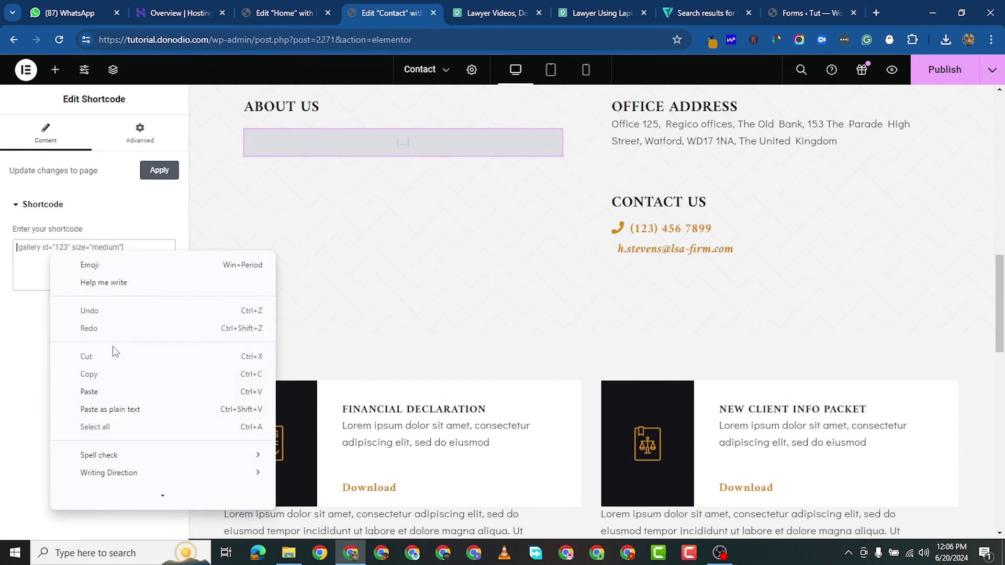
pyautogui.click(116, 393)
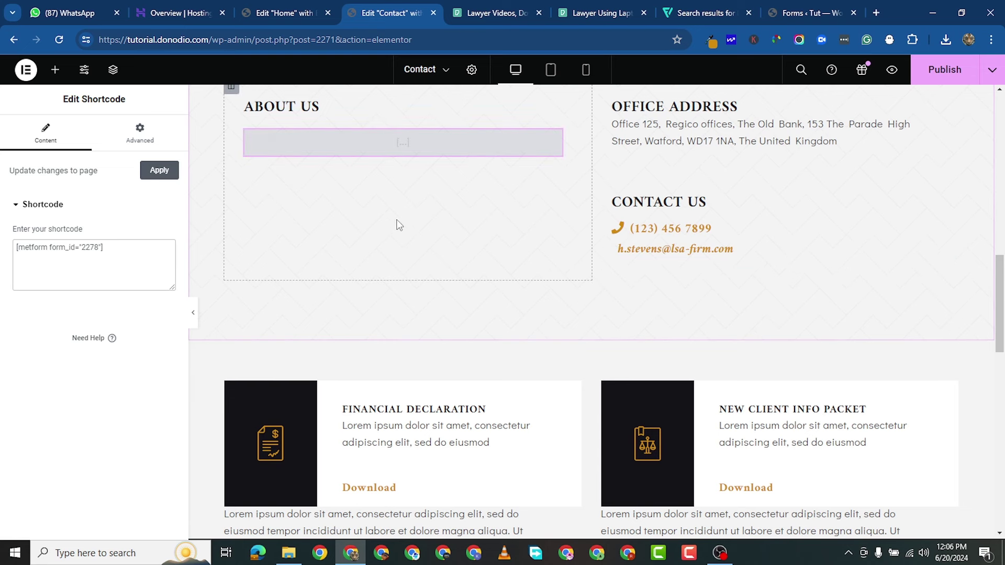
pyautogui.click(940, 76)
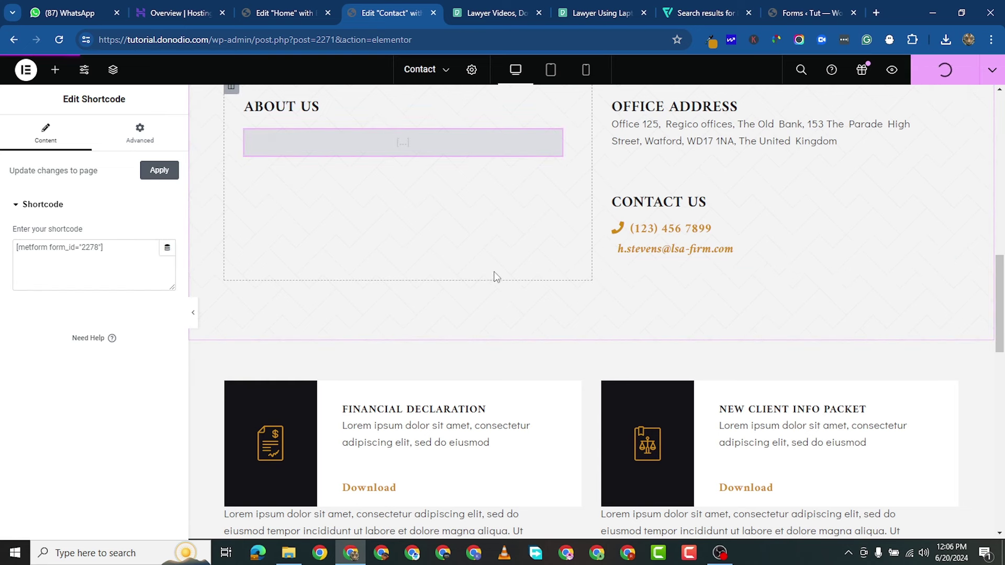
# Preview the Contact page and check the required-field behaviour of the contact form's First Name, Last Name and Email Address fields.
pyautogui.click(892, 69)
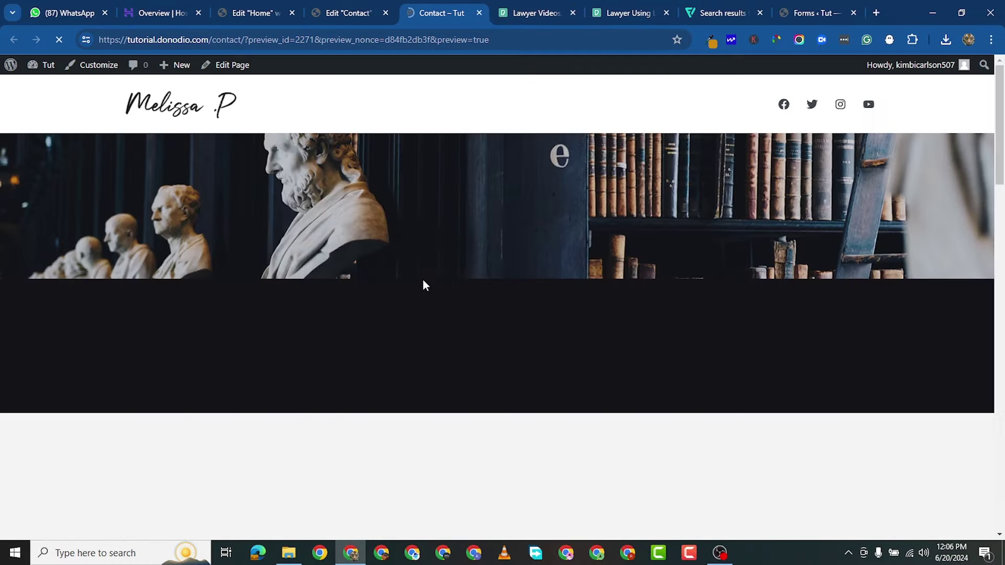
pyautogui.scroll(-10, 461, 306)
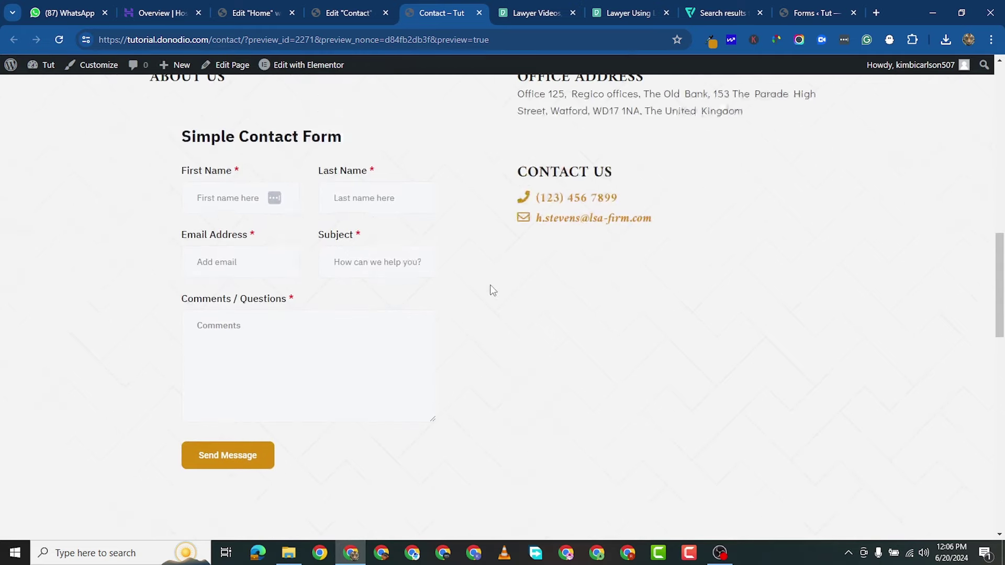
pyautogui.click(235, 238)
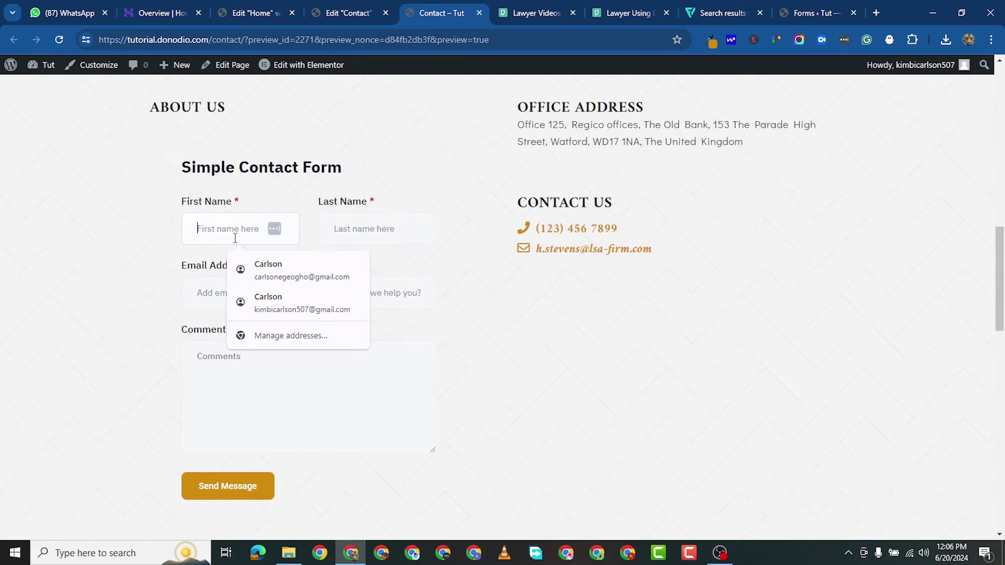
pyautogui.click(332, 232)
pyautogui.click(200, 309)
pyautogui.click(87, 292)
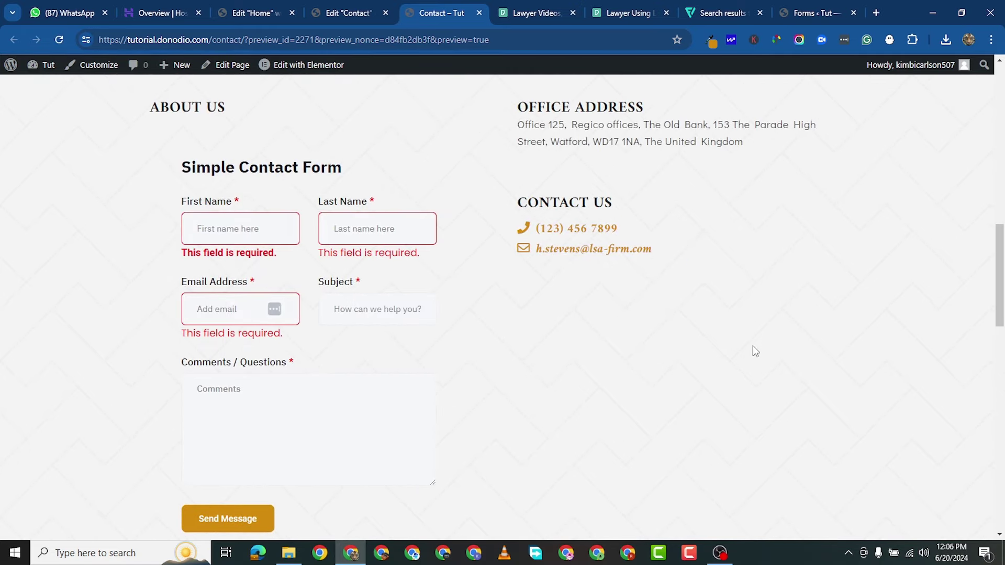
# Review the Contact page preview from the banner down to the footer, alongside the open Home and Contact page editors.
pyautogui.click(345, 13)
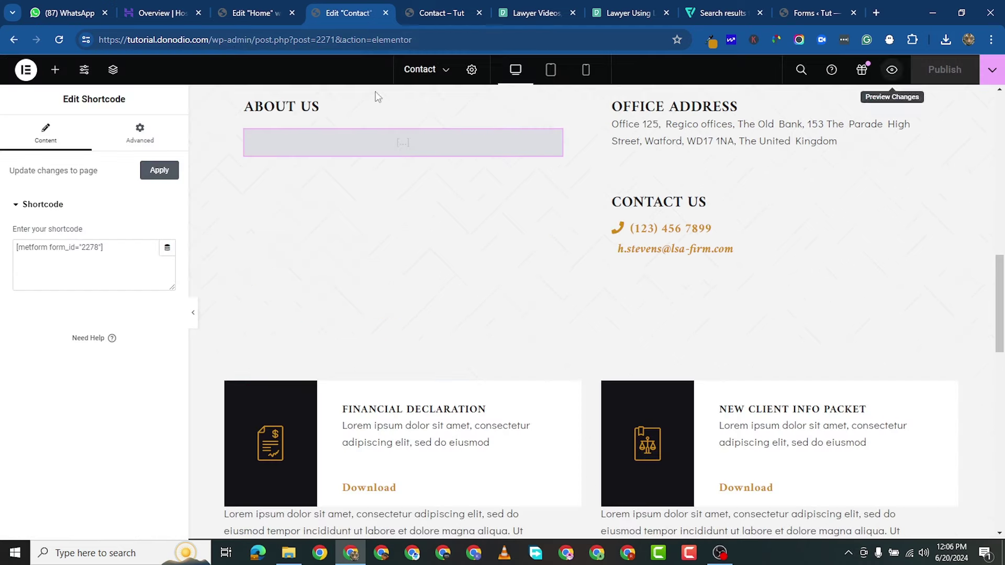
pyautogui.click(257, 10)
pyautogui.click(350, 6)
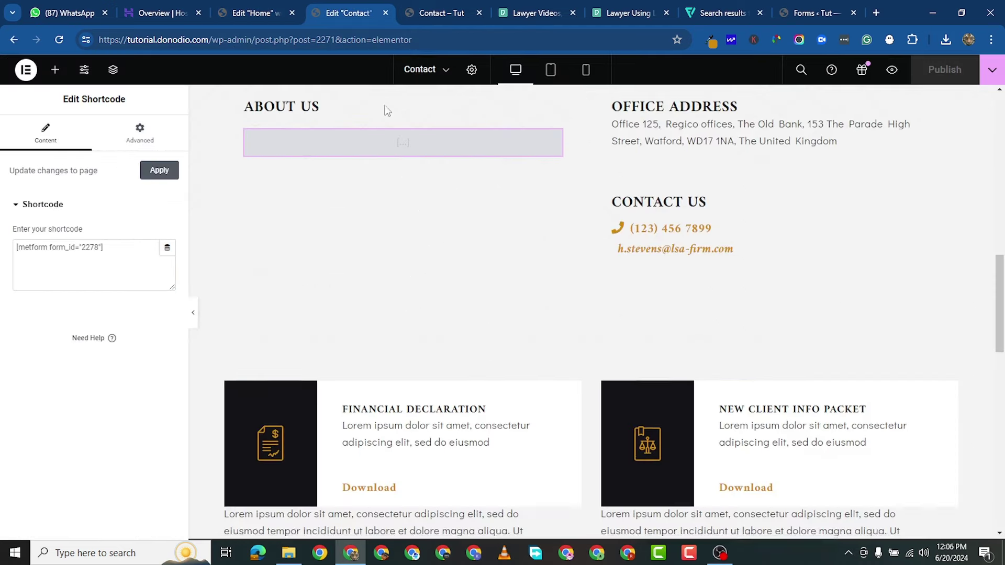
pyautogui.scroll(4, 413, 155)
pyautogui.scroll(-3, 414, 155)
pyautogui.click(238, 10)
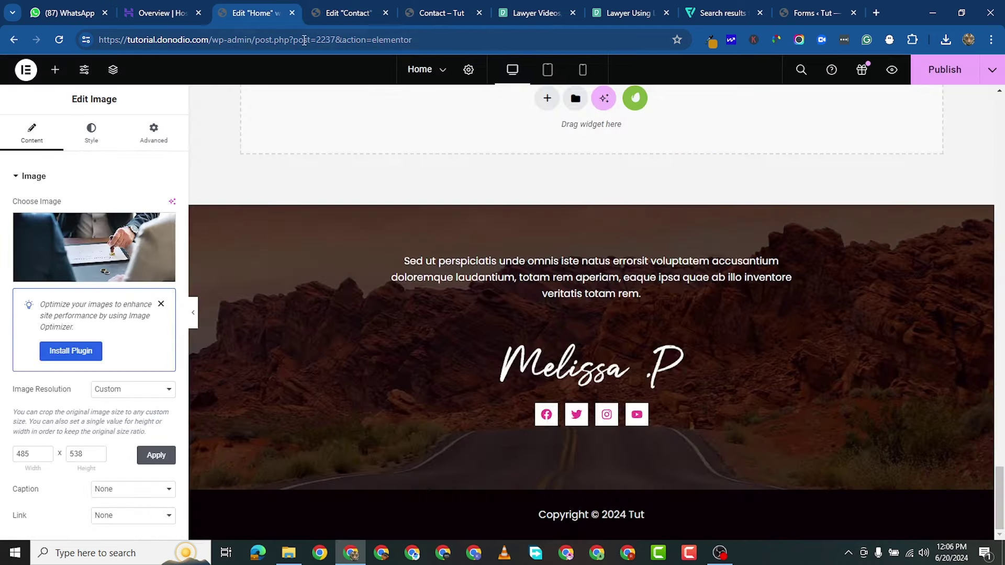
pyautogui.click(420, 21)
pyautogui.scroll(-1, 121, 311)
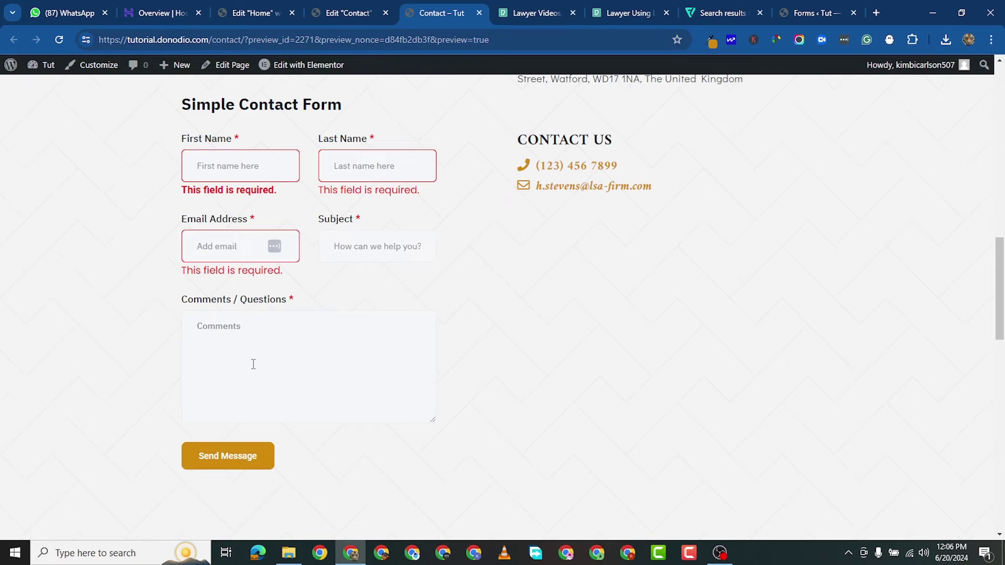
pyautogui.scroll(-8, 261, 466)
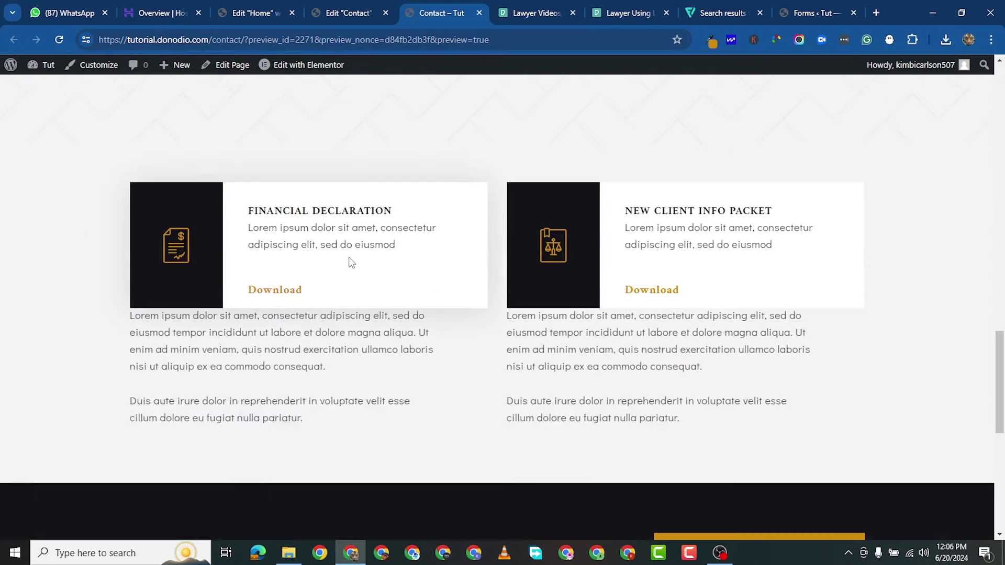
pyautogui.scroll(15, 354, 236)
pyautogui.scroll(-6, 344, 321)
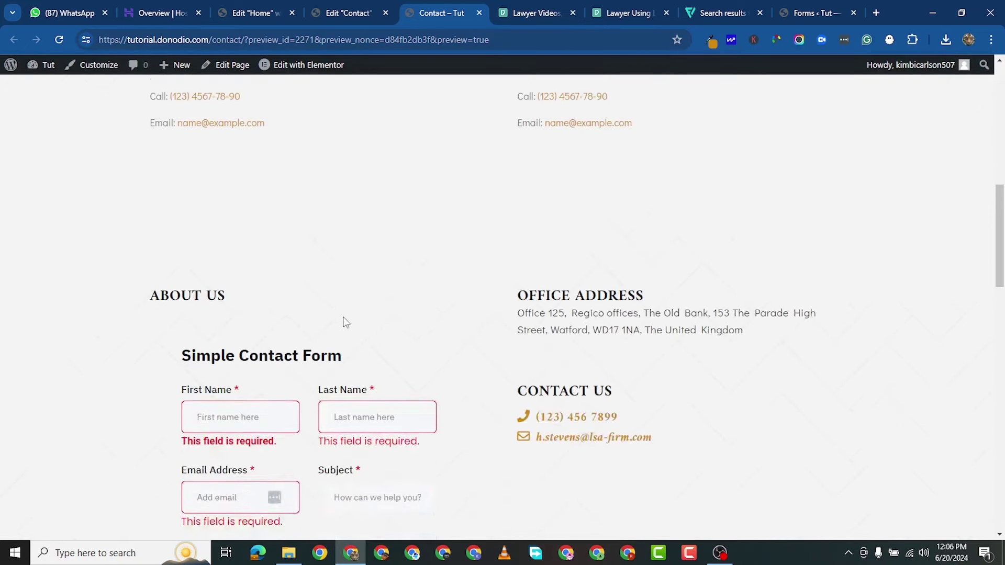
pyautogui.scroll(3, 346, 312)
pyautogui.click(357, 12)
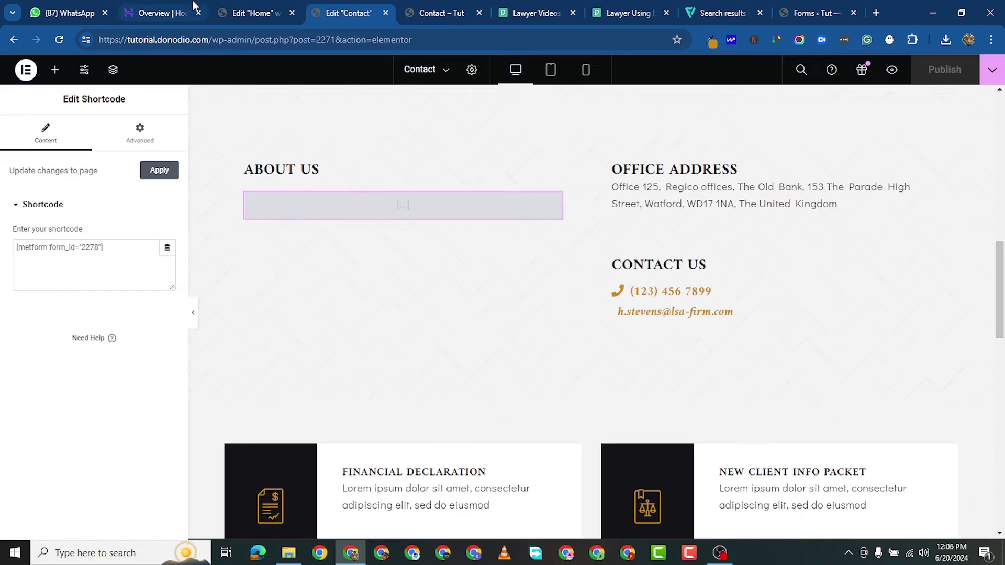
pyautogui.click(428, 14)
pyautogui.scroll(15, 357, 174)
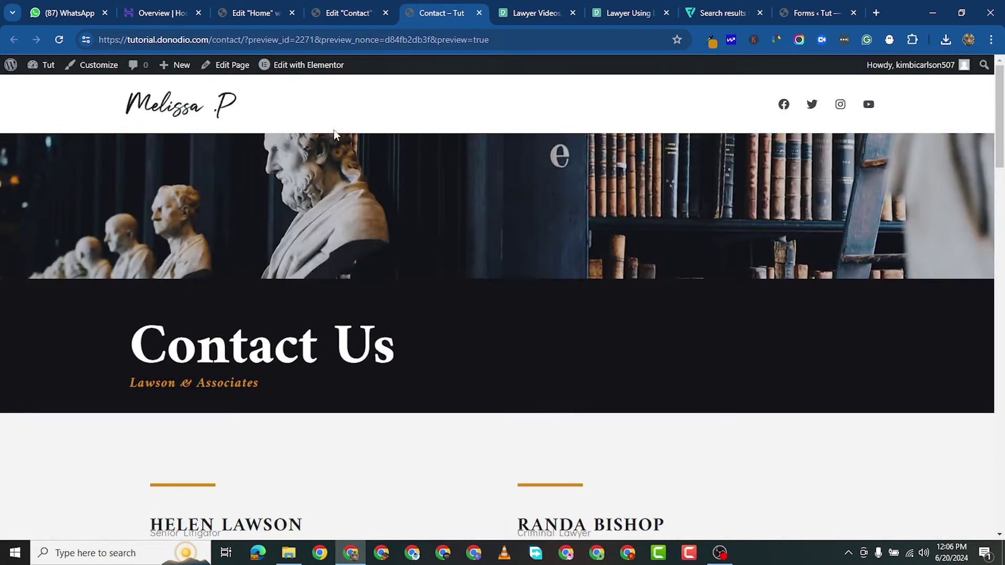
pyautogui.scroll(-20, 326, 351)
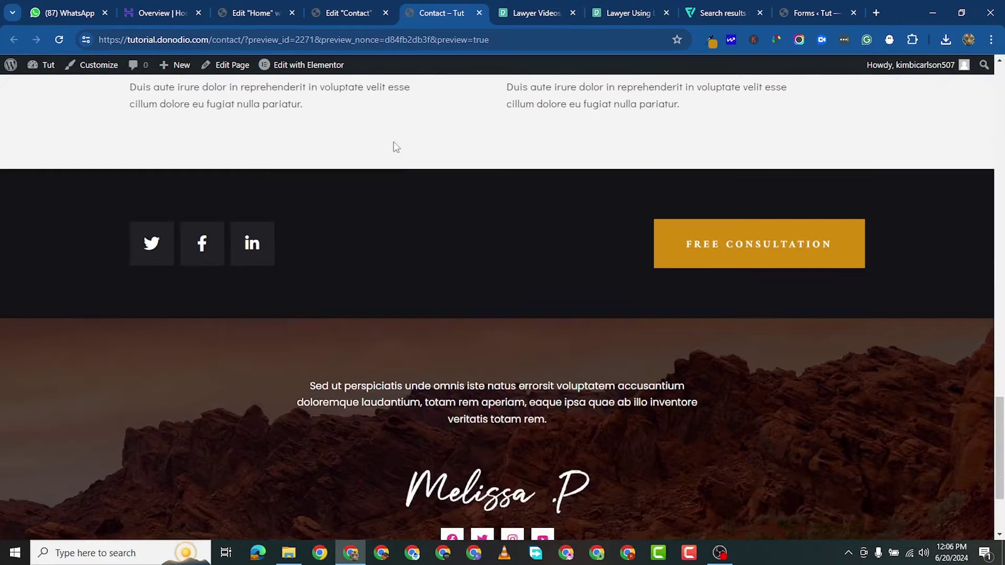
pyautogui.click(340, 13)
pyautogui.click(243, 11)
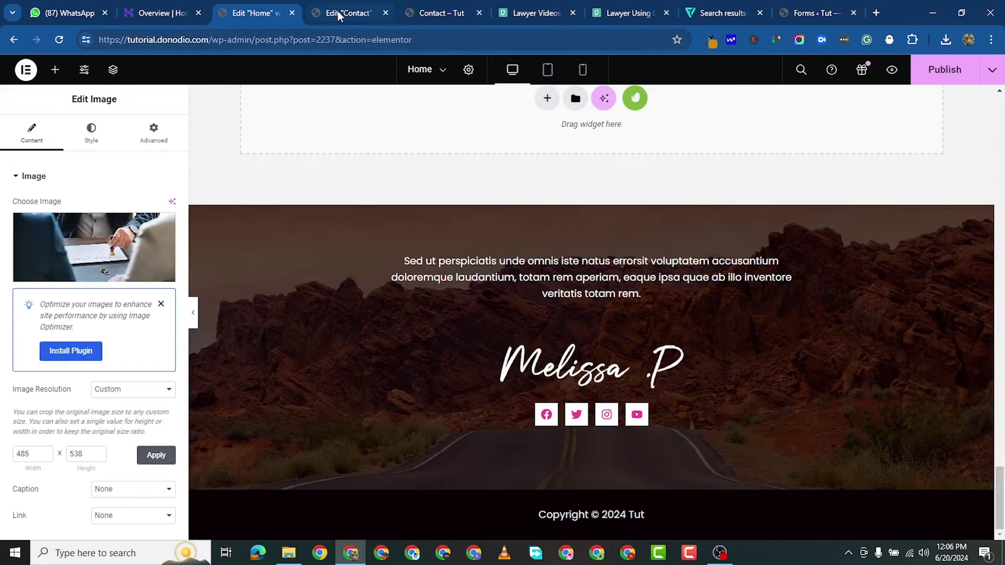
pyautogui.click(422, 15)
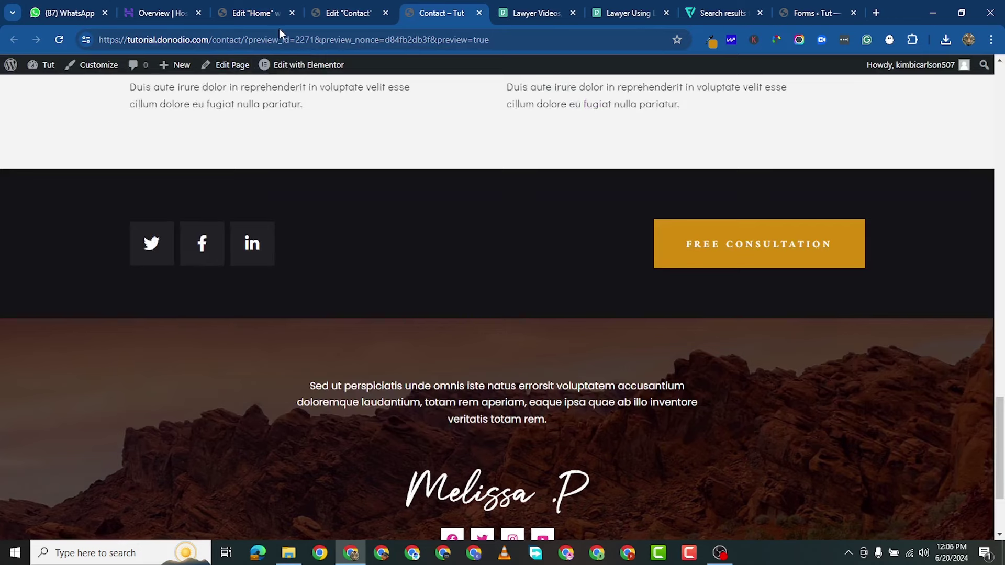
# Go to the WordPress dashboard of the site and dismiss the GutenKit sale notice.
pyautogui.click(42, 83)
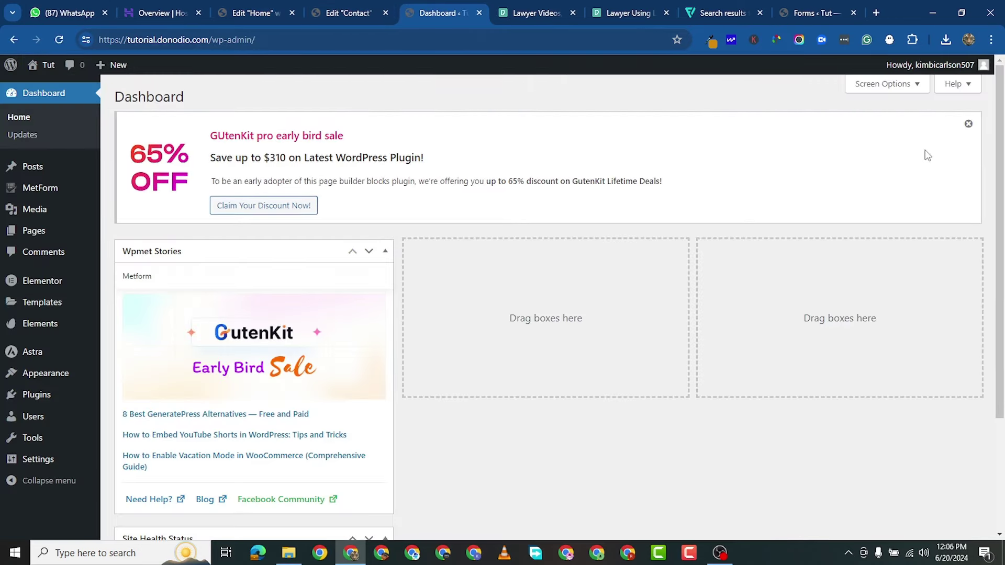
pyautogui.click(968, 124)
# View the site parts offered in the Elementor Theme Builder and return to the dashboard.
pyautogui.moveTo(74, 378)
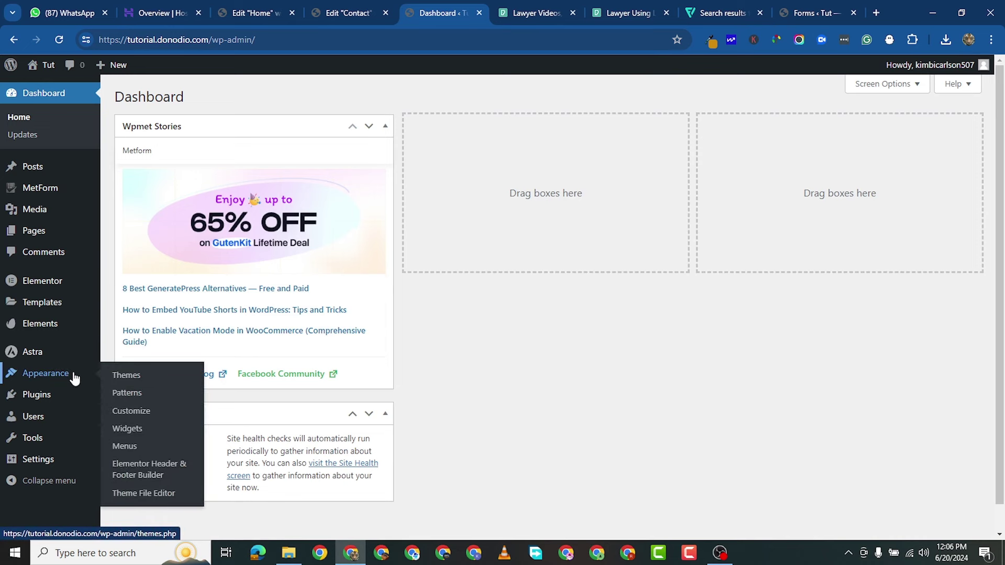
pyautogui.moveTo(49, 319)
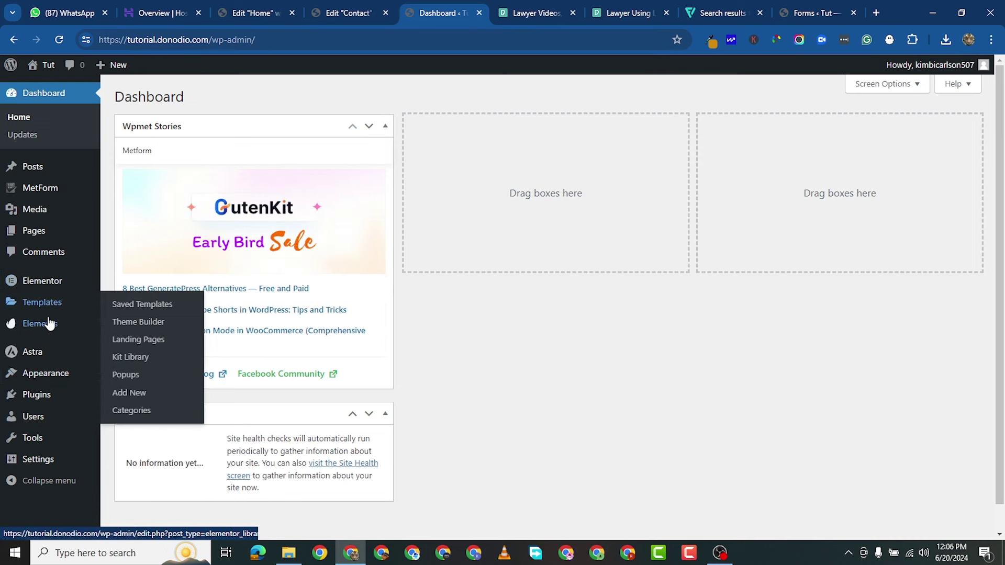
pyautogui.click(126, 323)
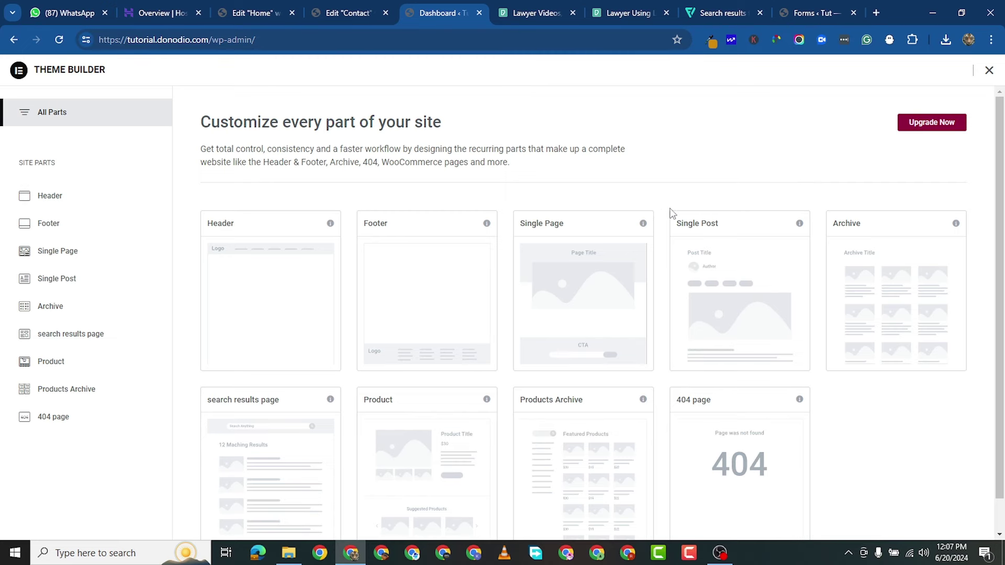
pyautogui.click(989, 70)
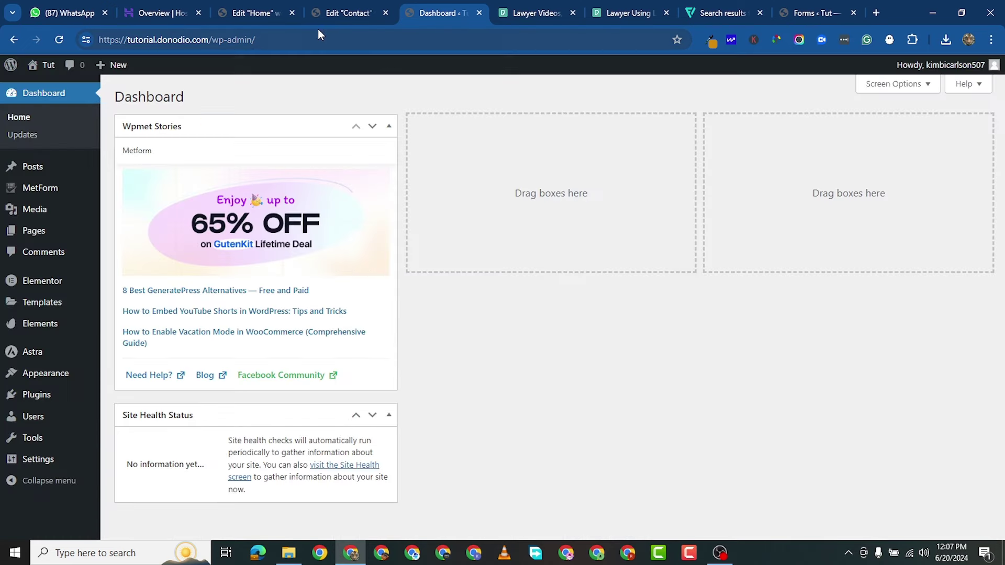
pyautogui.click(334, 14)
pyautogui.click(255, 13)
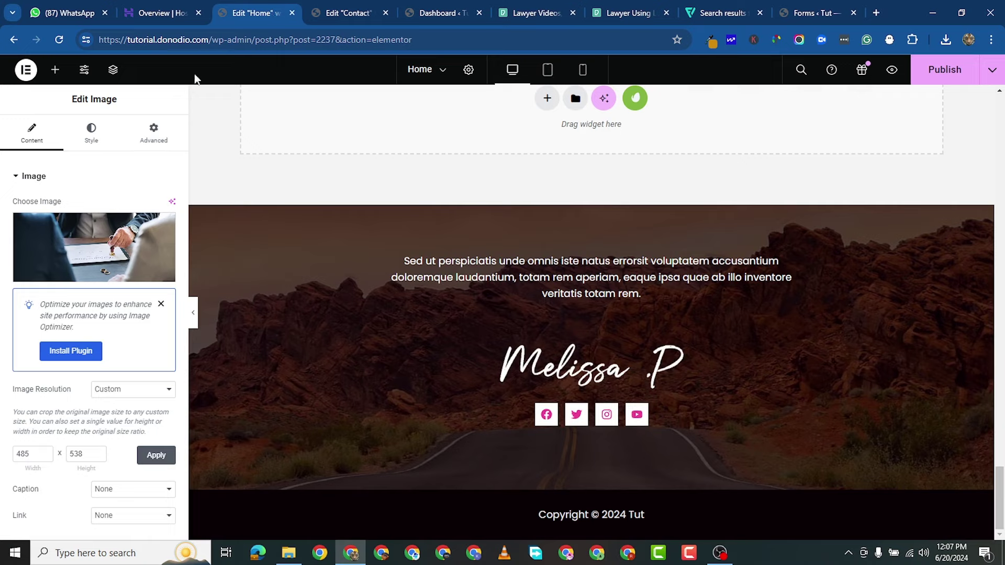
pyautogui.click(413, 14)
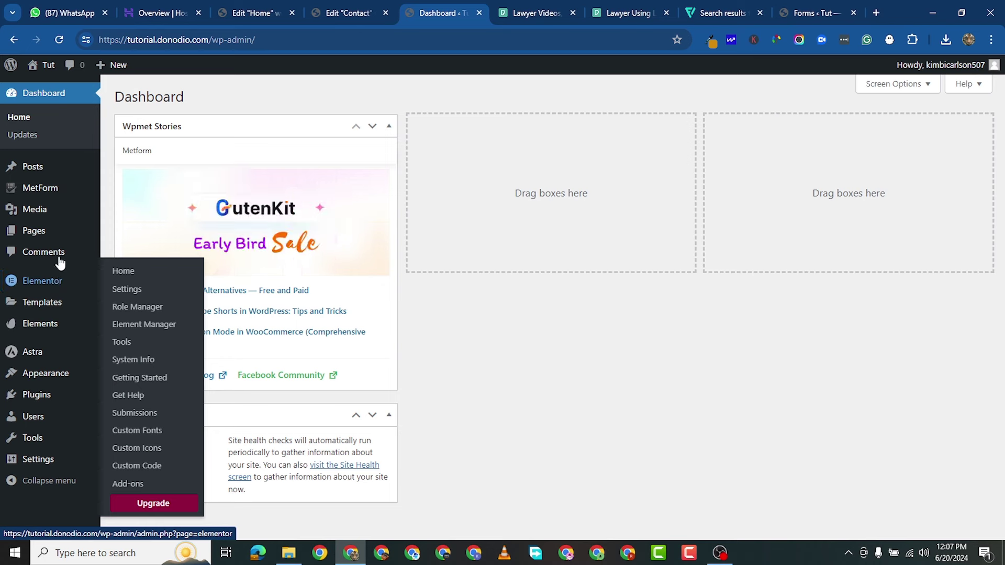
# Add a new template in the Elementor Header & Footer Builder, skipping the introductory questions.
pyautogui.moveTo(55, 331)
pyautogui.moveTo(52, 373)
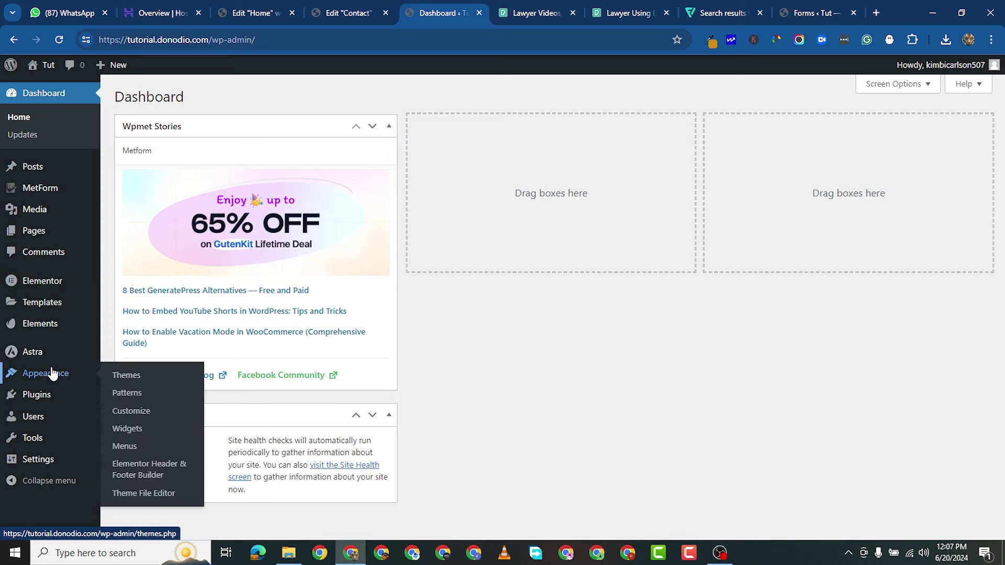
pyautogui.click(170, 469)
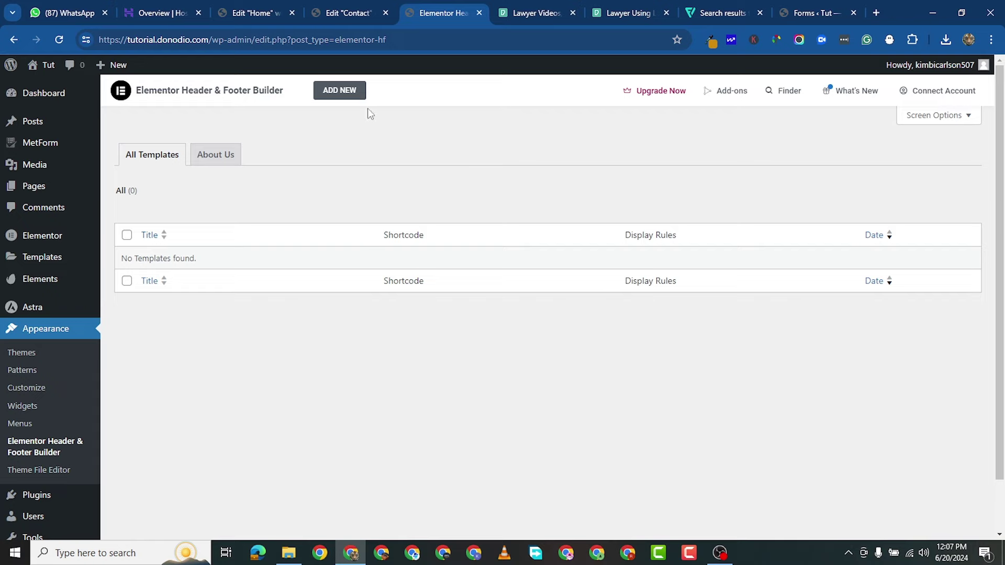
pyautogui.click(349, 93)
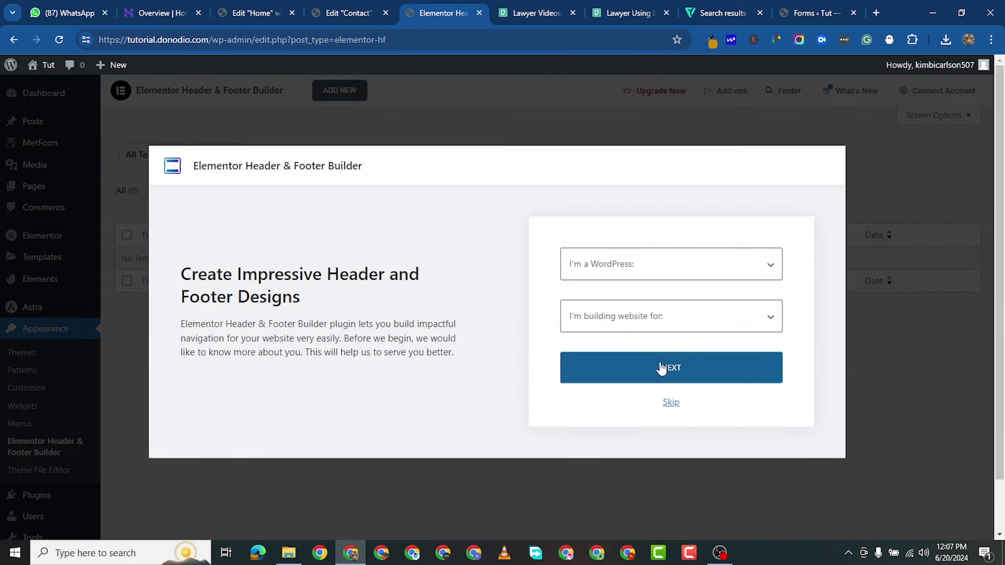
pyautogui.click(671, 403)
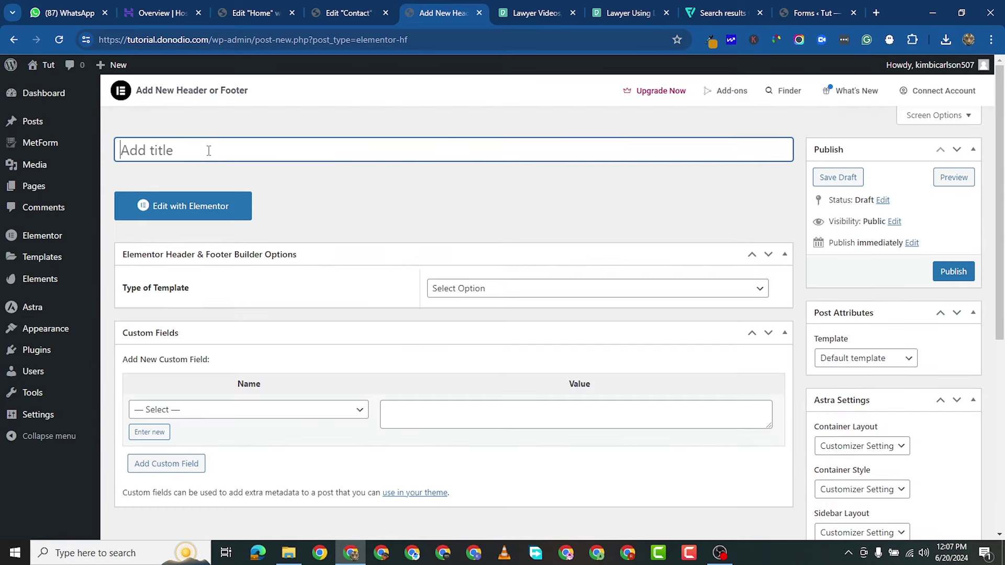
# Title the template Header, set its type to Header and display it on the Entire Website.
pyautogui.write('Header')
pyautogui.click(497, 291)
pyautogui.click(498, 318)
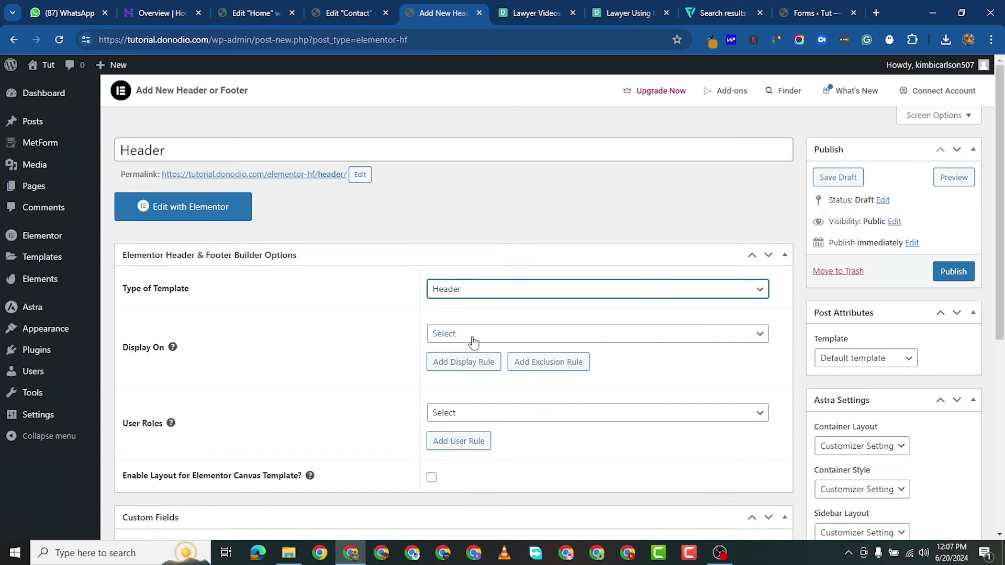
pyautogui.click(474, 337)
pyautogui.click(502, 104)
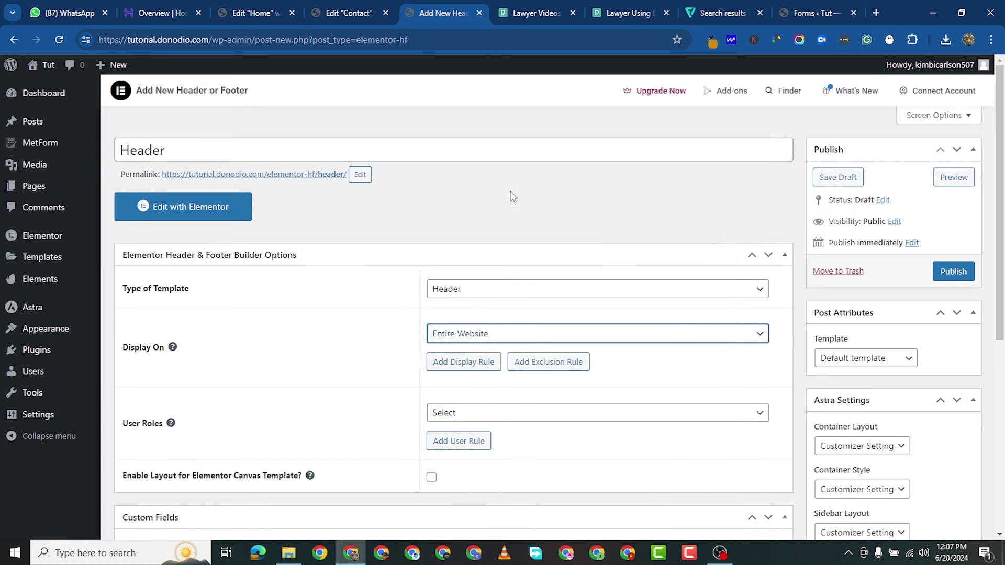
# Add a second display rule for All Pages and set the header template's user roles to All.
pyautogui.click(483, 360)
pyautogui.click(458, 359)
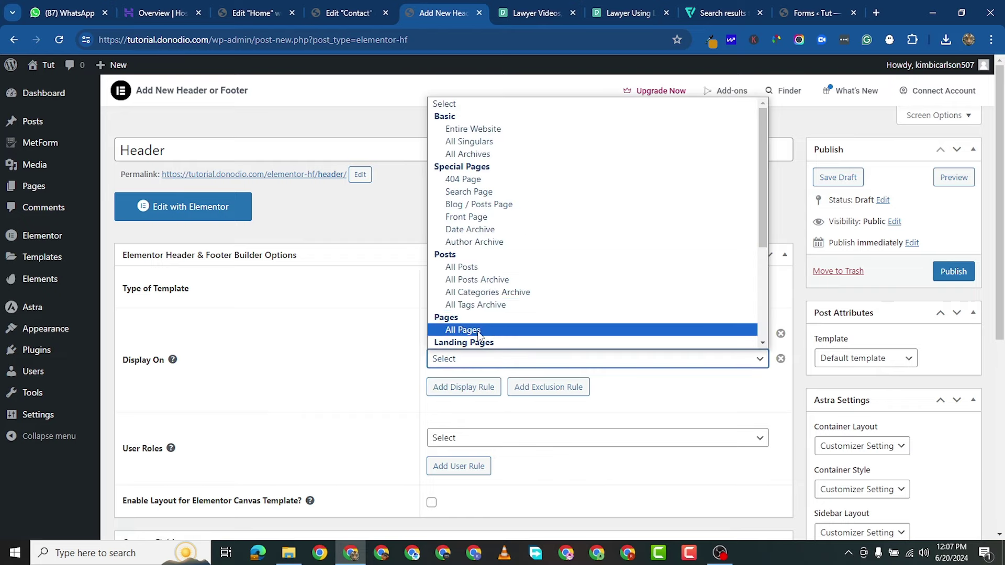
pyautogui.click(479, 330)
pyautogui.scroll(-2, 452, 405)
pyautogui.click(472, 313)
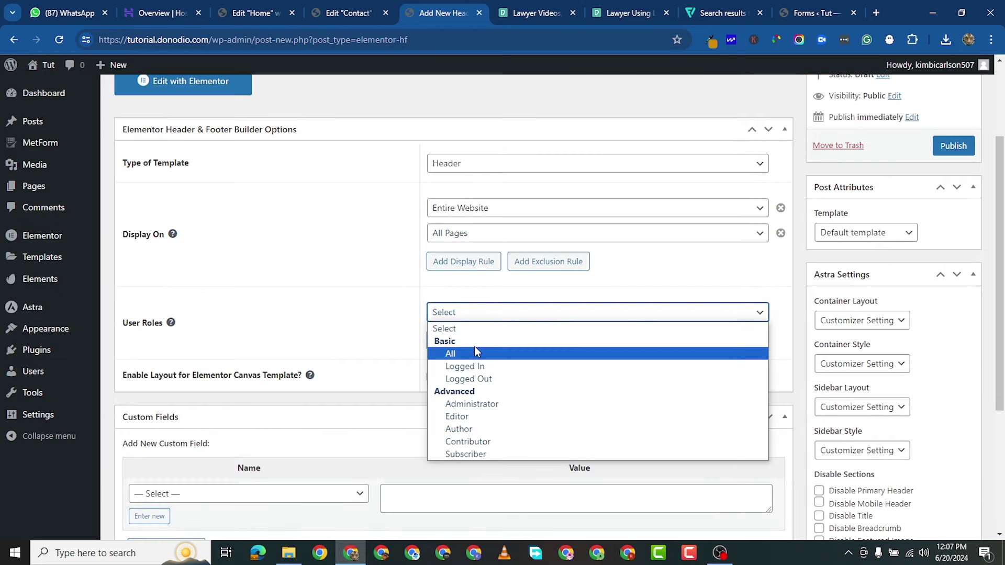
pyautogui.click(520, 356)
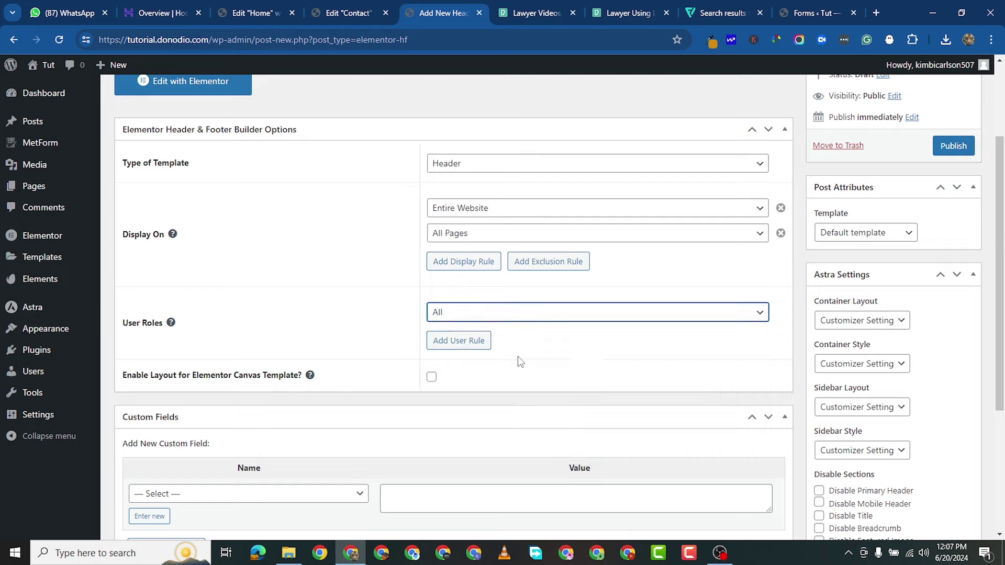
# Publish the Header template and open it for editing with Elementor.
pyautogui.scroll(2, 527, 369)
pyautogui.scroll(-4, 542, 370)
pyautogui.scroll(4, 602, 341)
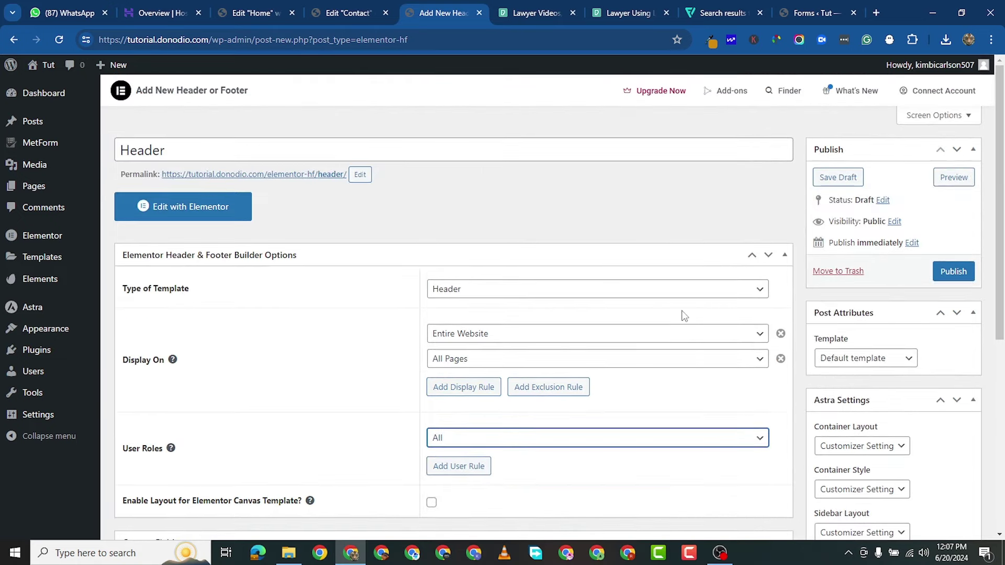
pyautogui.click(954, 277)
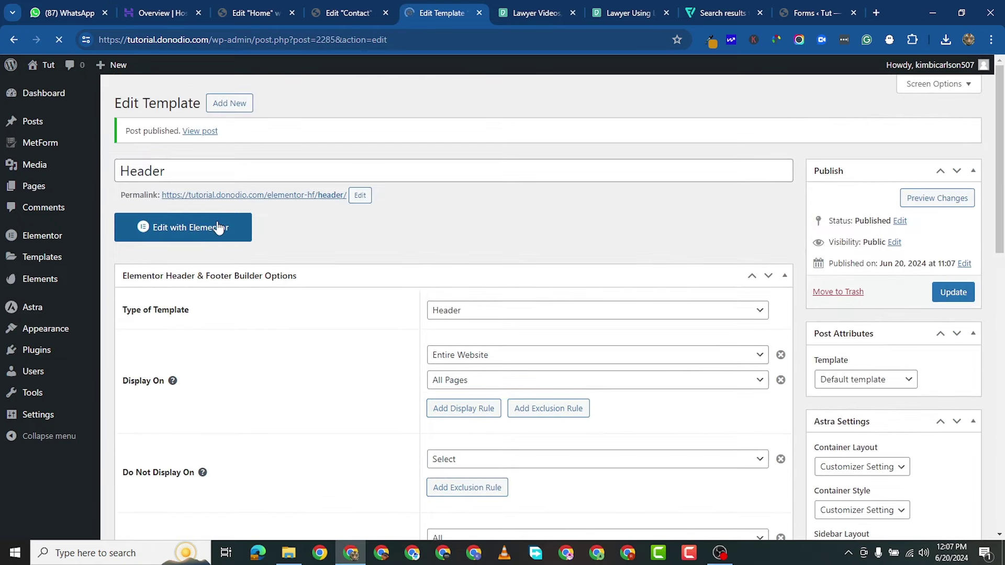
pyautogui.click(211, 246)
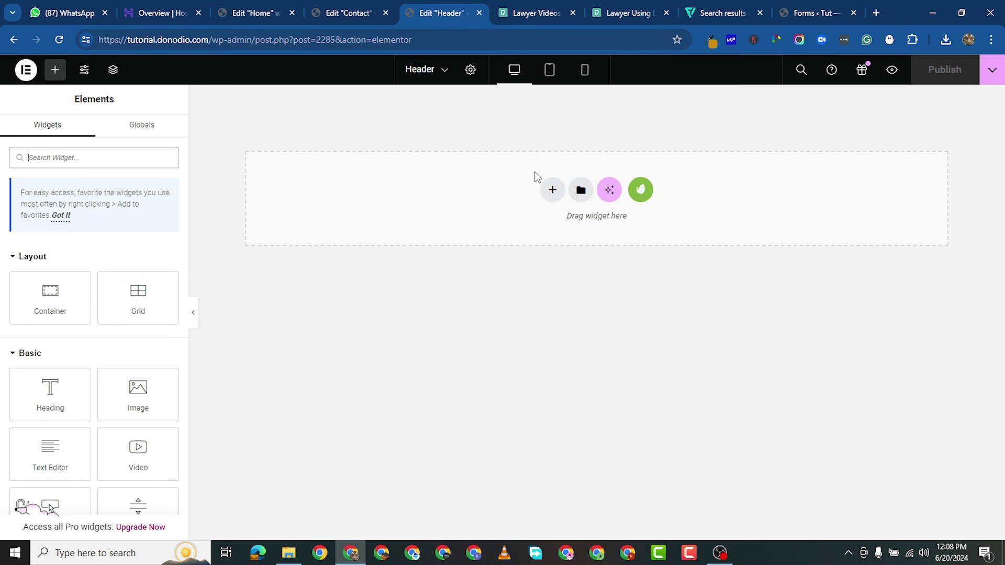
# Look through the installed Law Firm template kit in Envato Elements for a header template.
pyautogui.click(641, 192)
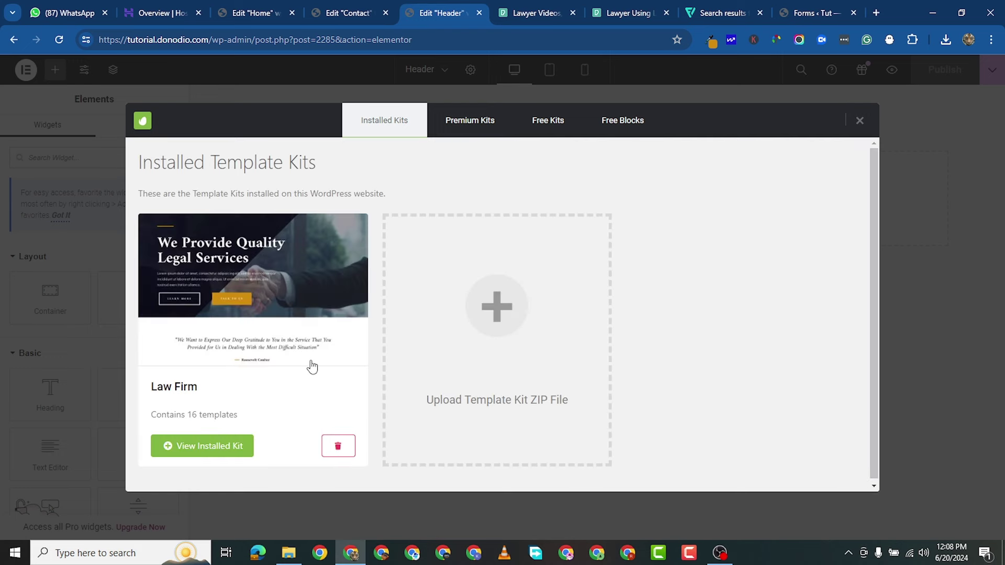
pyautogui.click(216, 449)
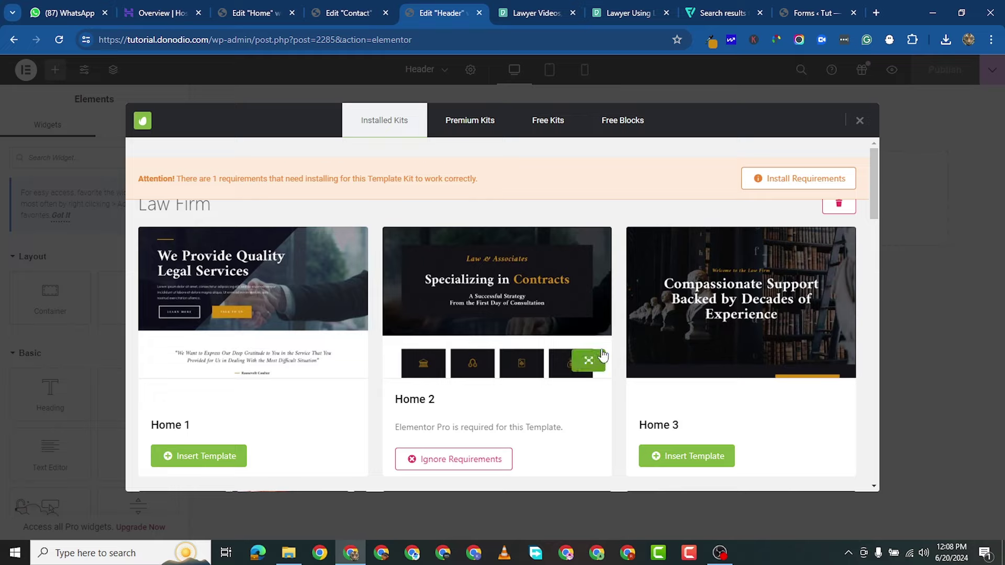
pyautogui.scroll(-15, 617, 358)
pyautogui.scroll(10, 575, 292)
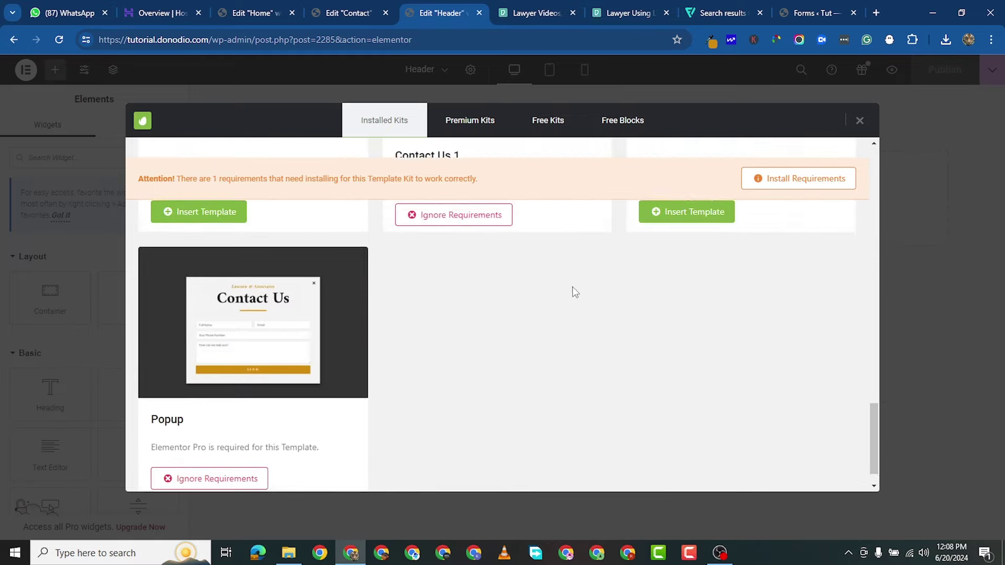
pyautogui.scroll(5, 498, 355)
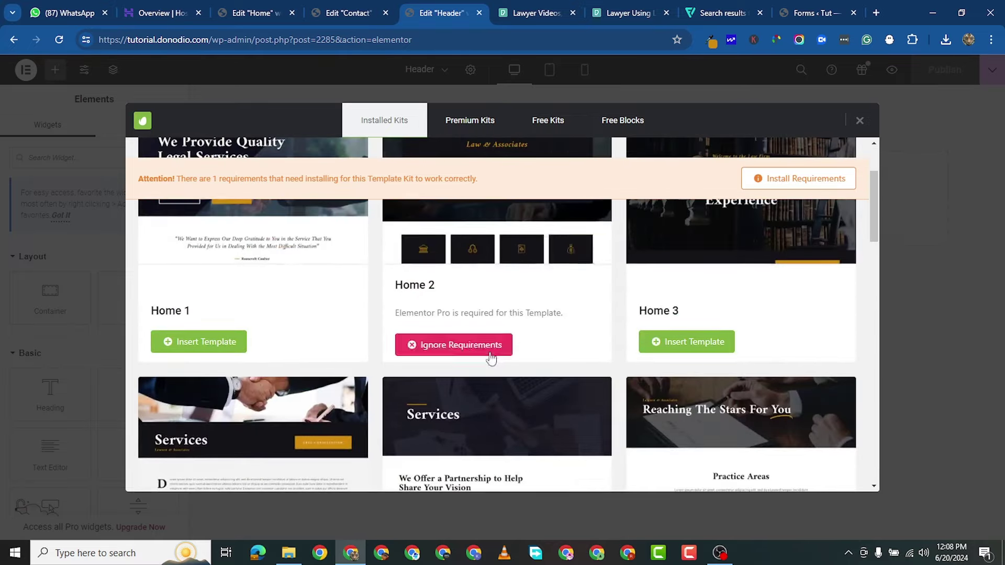
# Open the Header category of the free blocks and look over the available header designs.
pyautogui.click(600, 131)
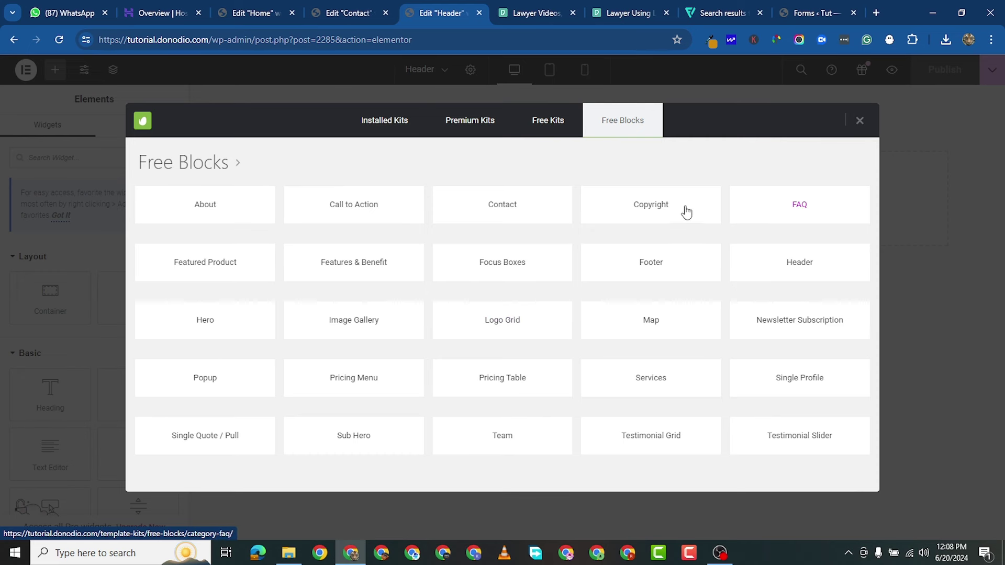
pyautogui.click(798, 269)
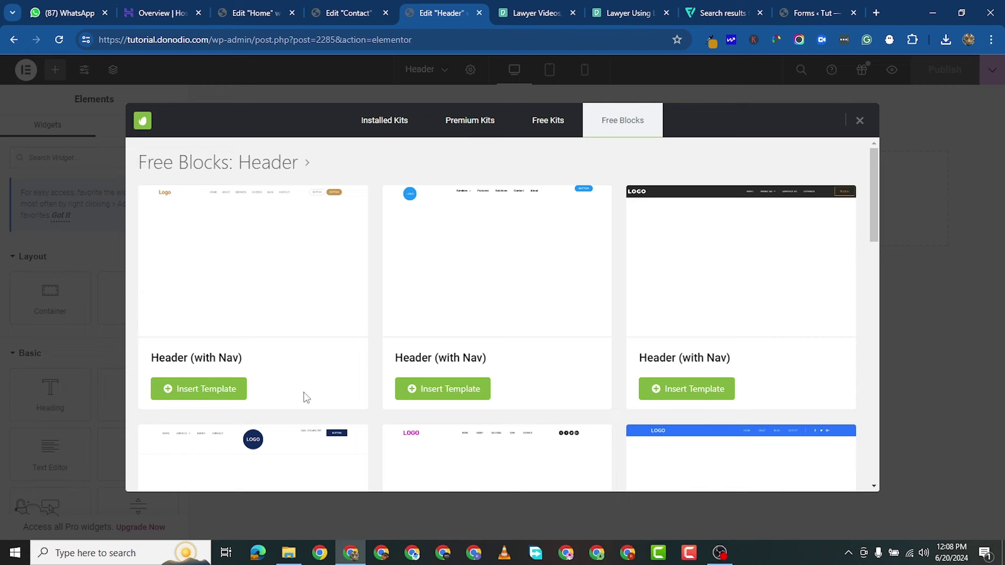
pyautogui.scroll(-5, 691, 321)
pyautogui.scroll(5, 573, 284)
# Preview the Contact page from its Elementor editor, and return to the header template.
pyautogui.click(329, 21)
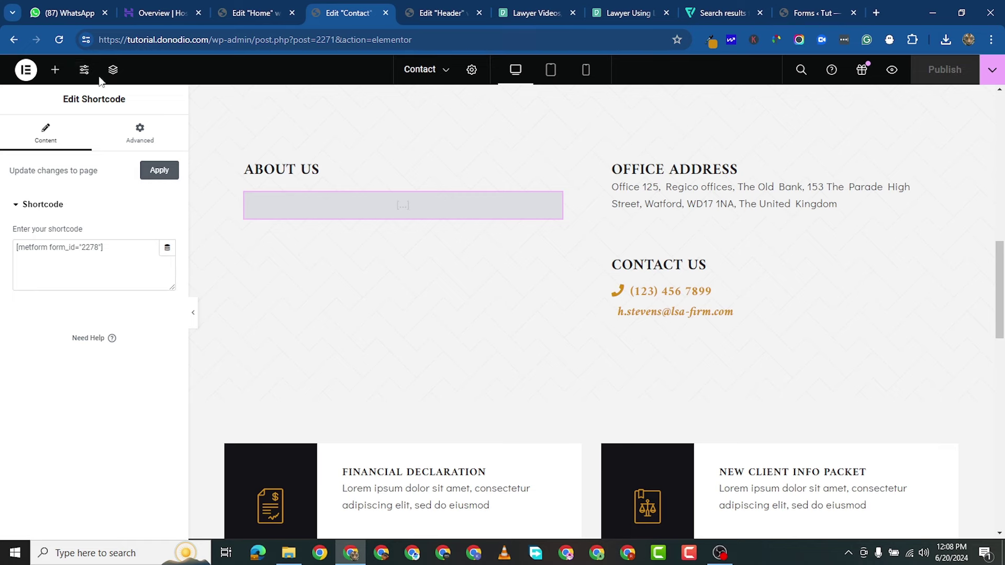
pyautogui.click(892, 70)
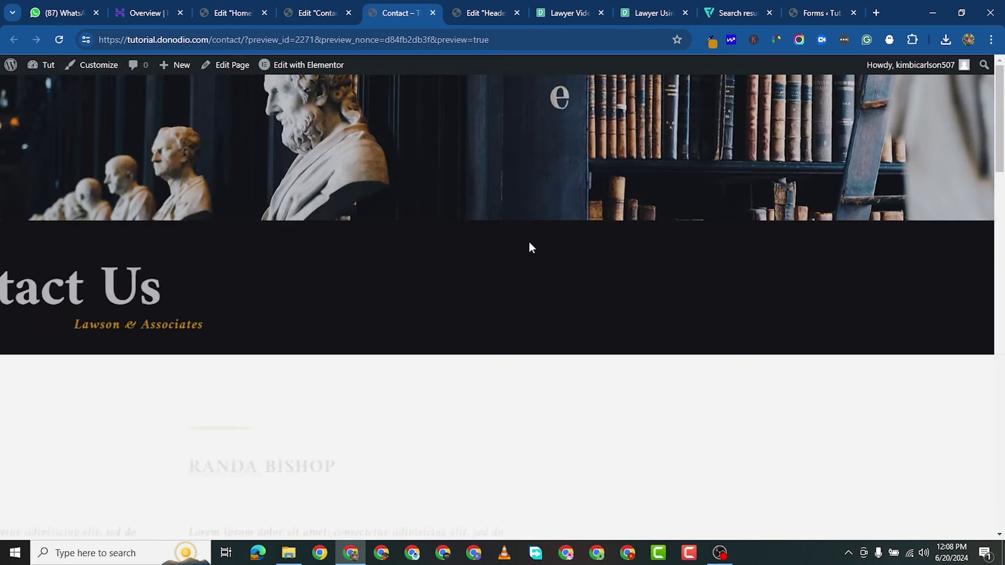
pyautogui.click(482, 14)
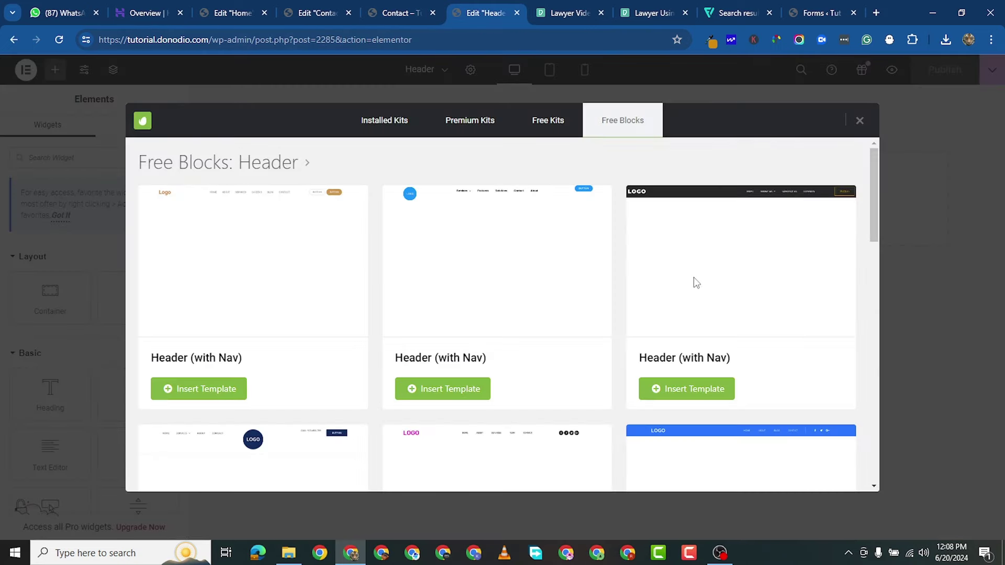
# Insert the black Header (with Nav) block with the pin-icon button and remove its Elementor Pro Nav Menu placeholder.
pyautogui.scroll(-7, 696, 283)
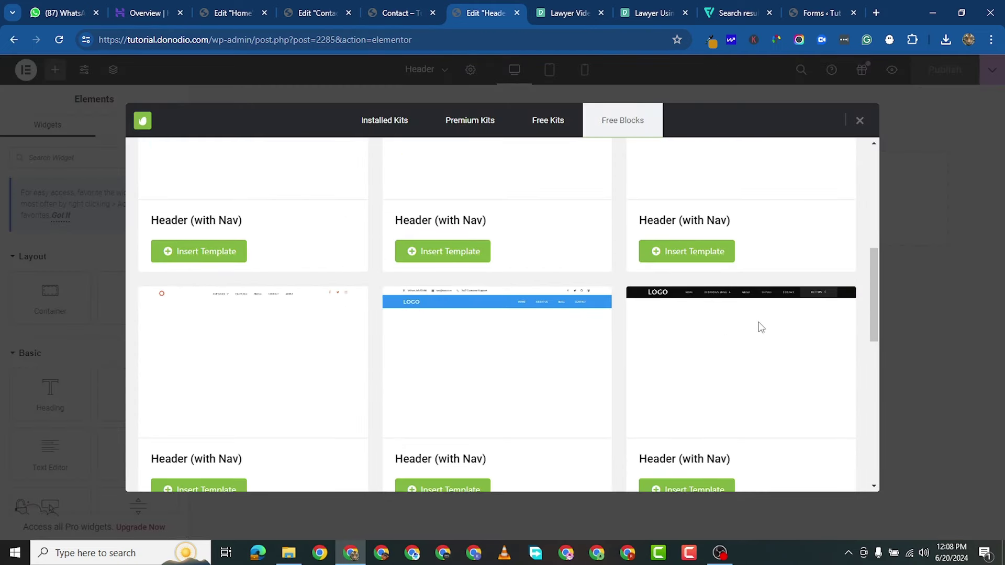
pyautogui.scroll(-1, 712, 293)
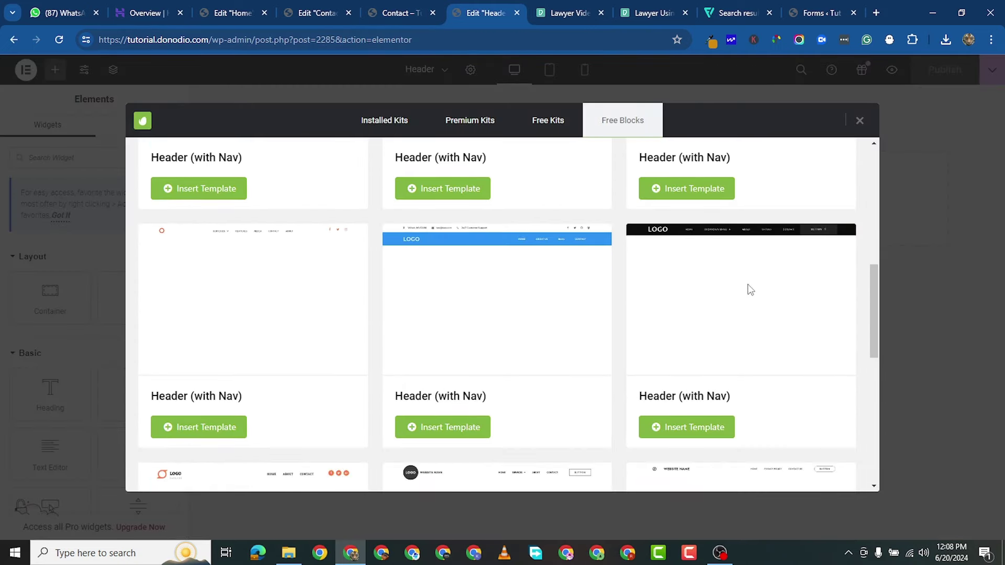
pyautogui.click(703, 430)
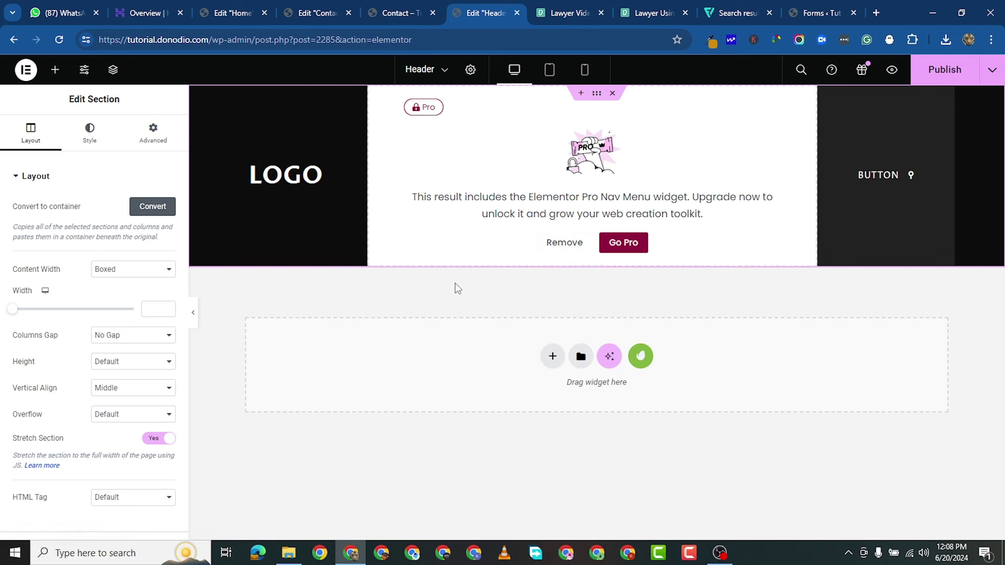
pyautogui.click(565, 243)
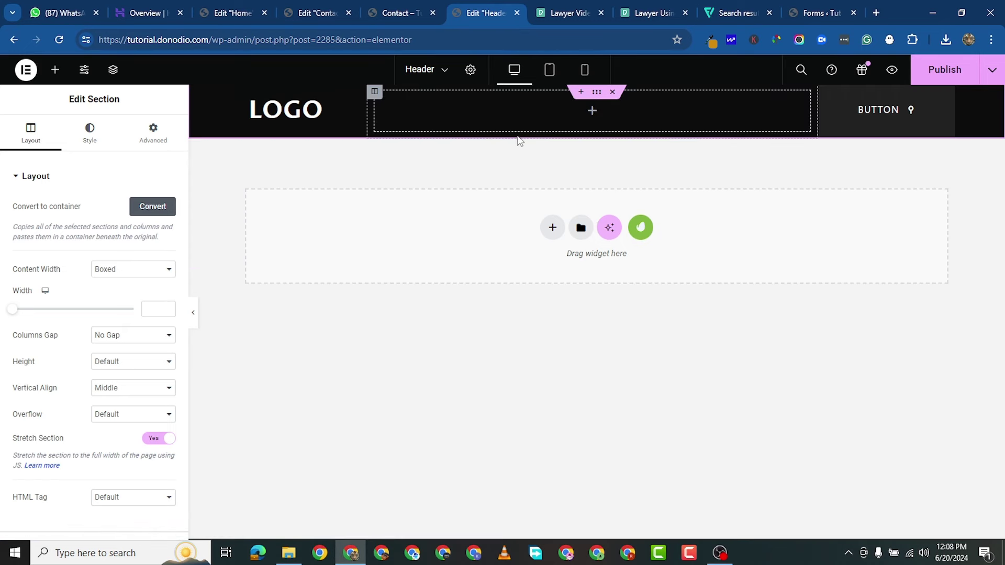
# Go from the Contact page preview to the WordPress dashboard and open the site's Menus settings.
pyautogui.click(378, 14)
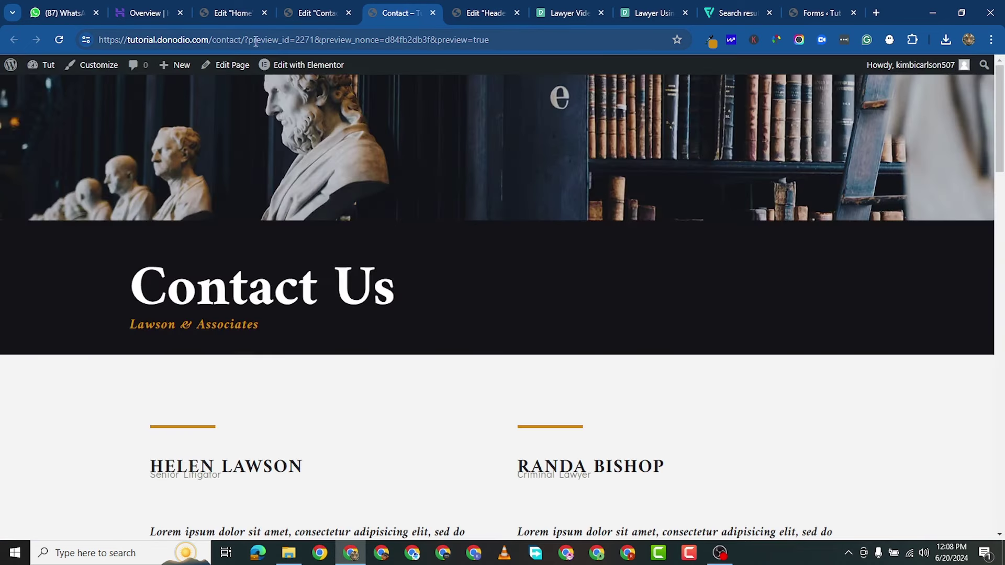
pyautogui.moveTo(46, 65)
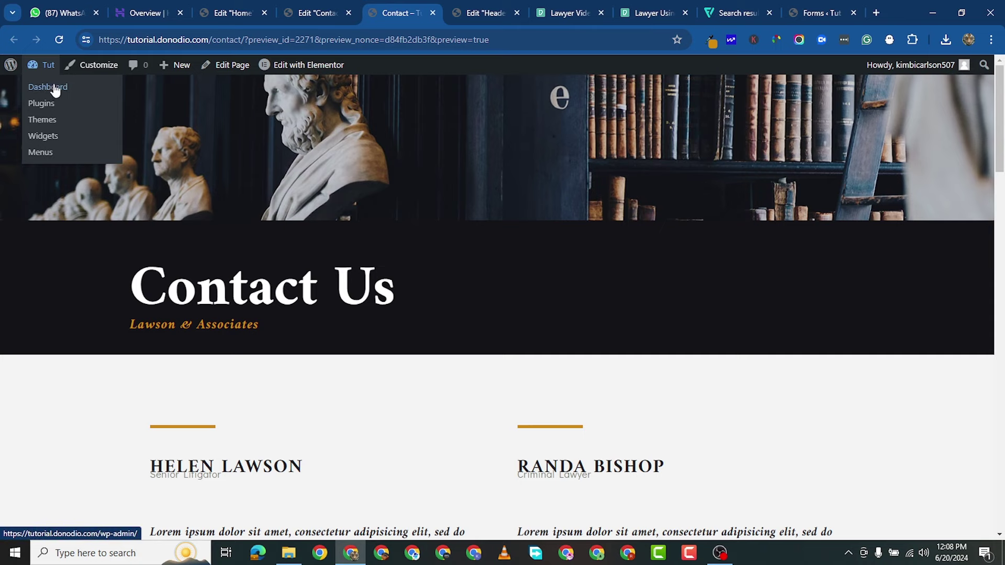
pyautogui.click(48, 87)
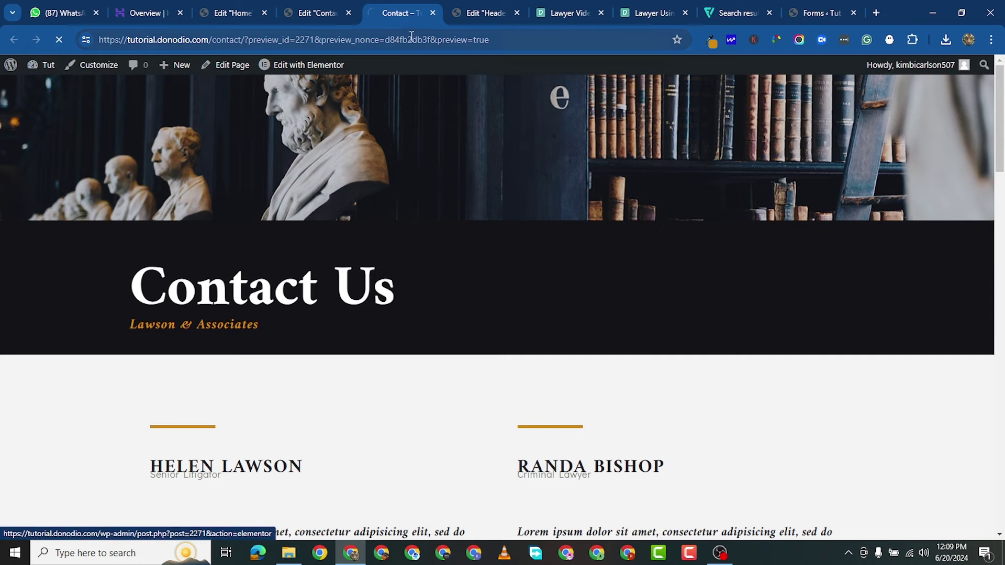
pyautogui.moveTo(54, 379)
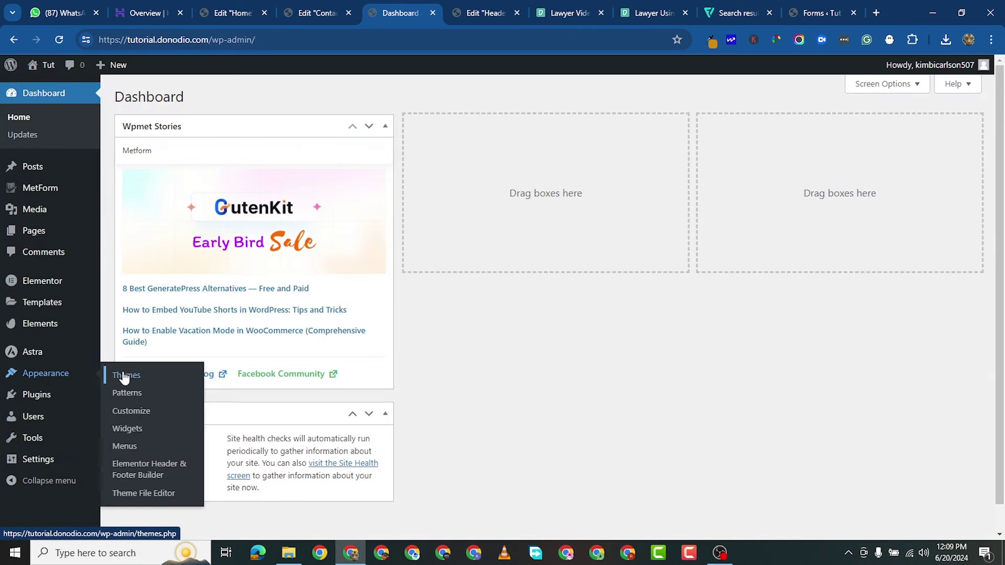
pyautogui.click(132, 444)
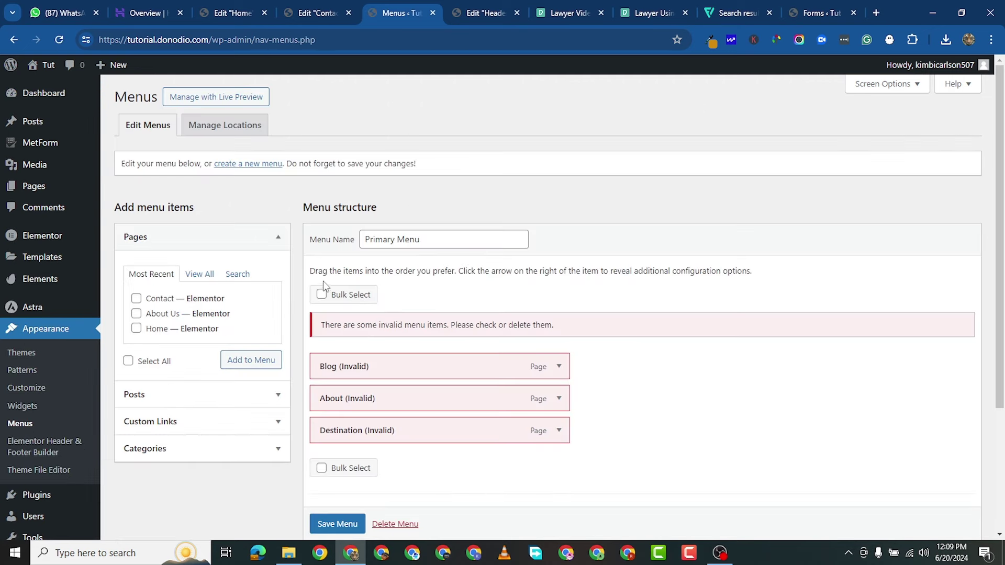
# Remove the invalid Blog, About and Destination items from the Primary Menu in one bulk selection.
pyautogui.click(321, 296)
pyautogui.click(325, 366)
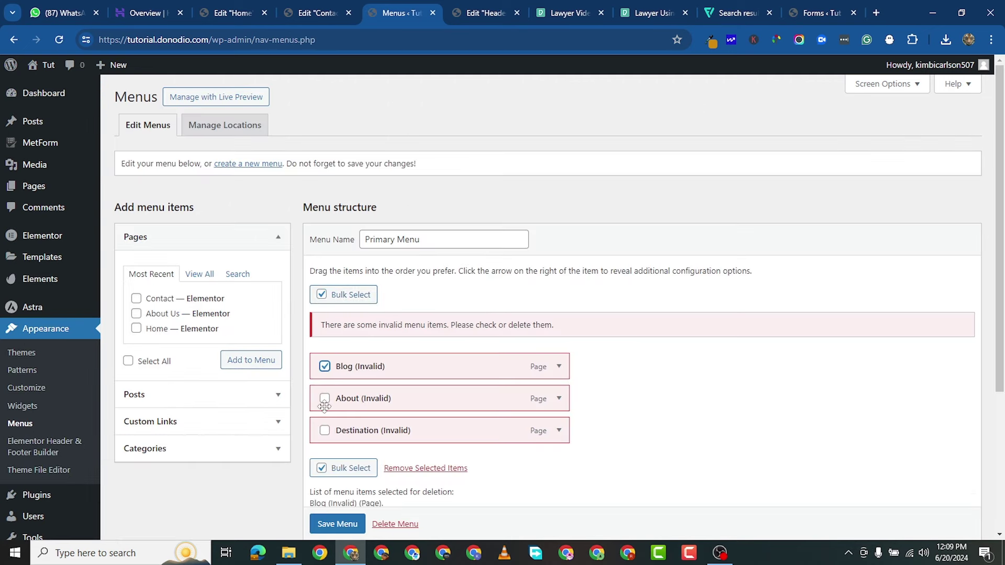
pyautogui.click(325, 399)
pyautogui.click(325, 430)
pyautogui.click(400, 470)
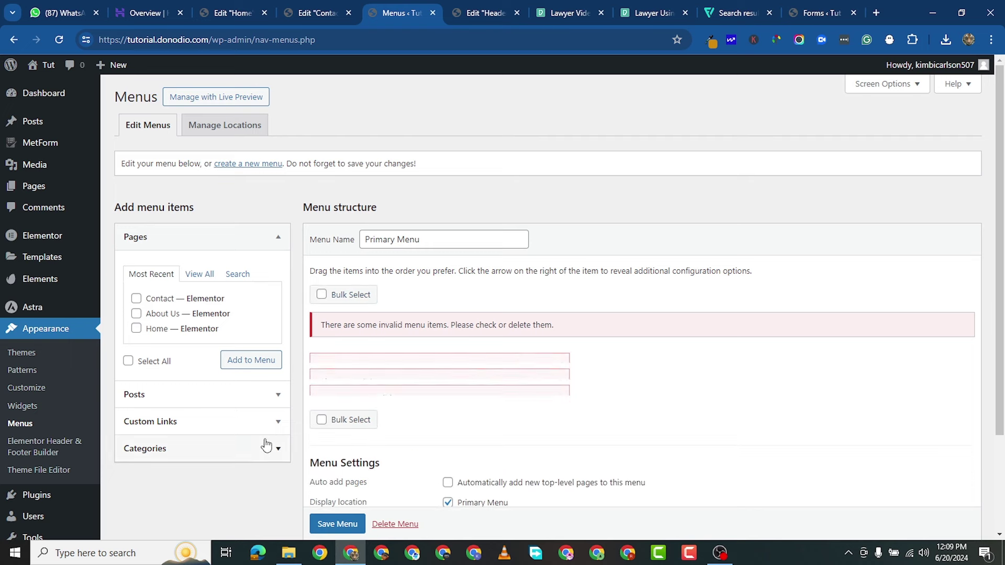
# Add the Home link and the About Us, Contact and Home Elementor pages to the Primary Menu and save it.
pyautogui.click(202, 274)
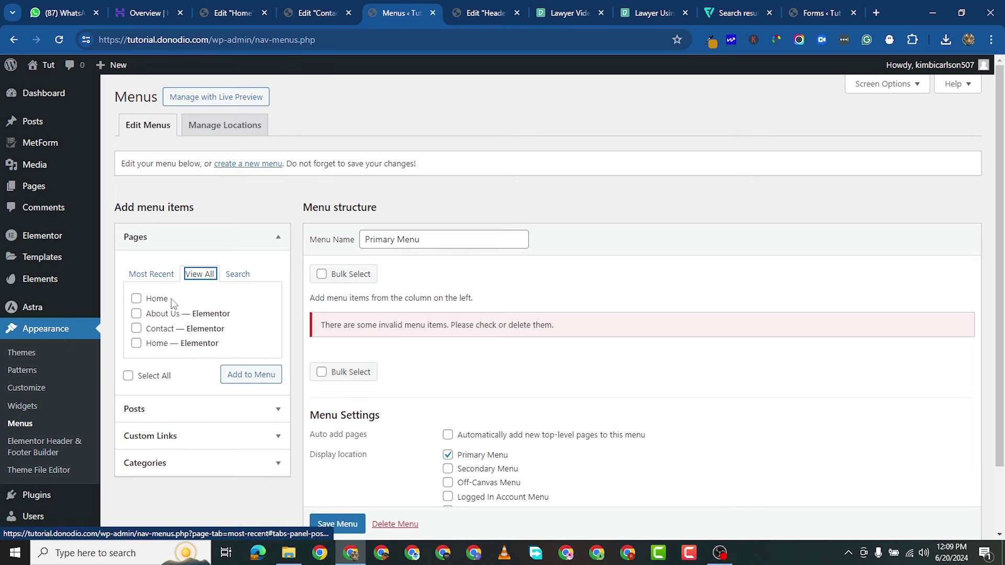
pyautogui.click(135, 300)
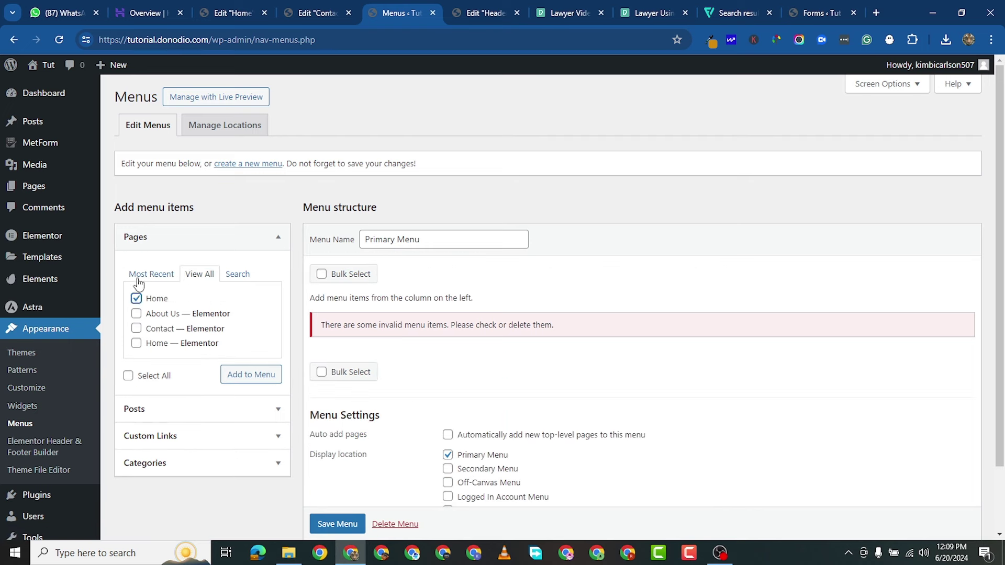
pyautogui.click(136, 313)
pyautogui.click(136, 329)
pyautogui.click(135, 343)
pyautogui.click(251, 374)
pyautogui.scroll(-2, 455, 422)
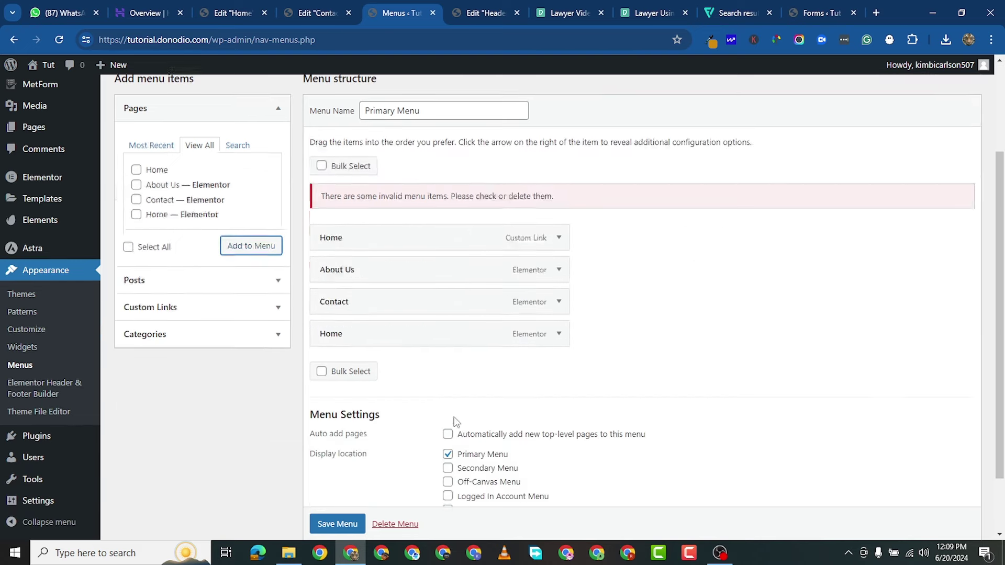
pyautogui.scroll(-2, 455, 422)
pyautogui.click(359, 470)
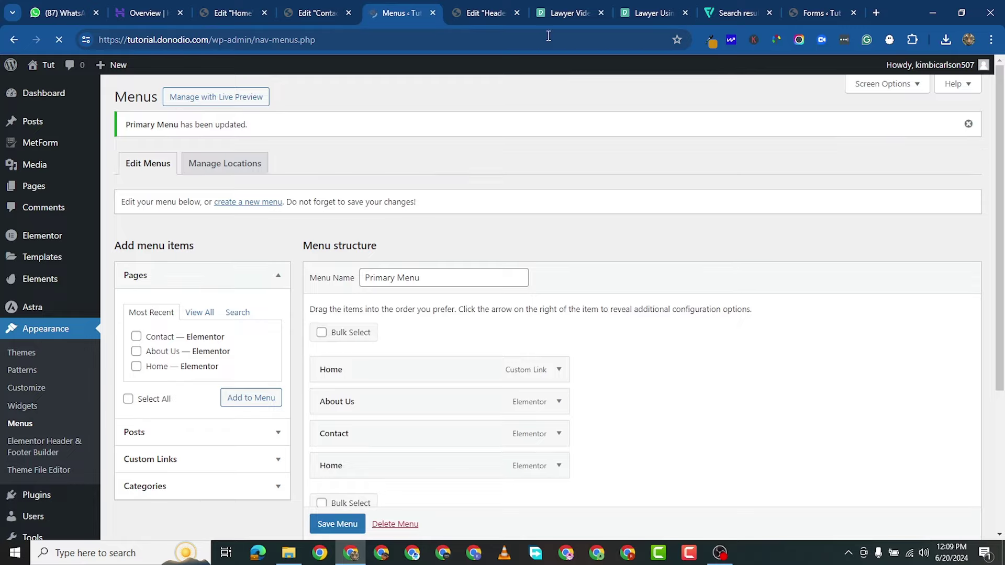
# Return to the header template and place an Image widget above the LOGO heading.
pyautogui.click(471, 13)
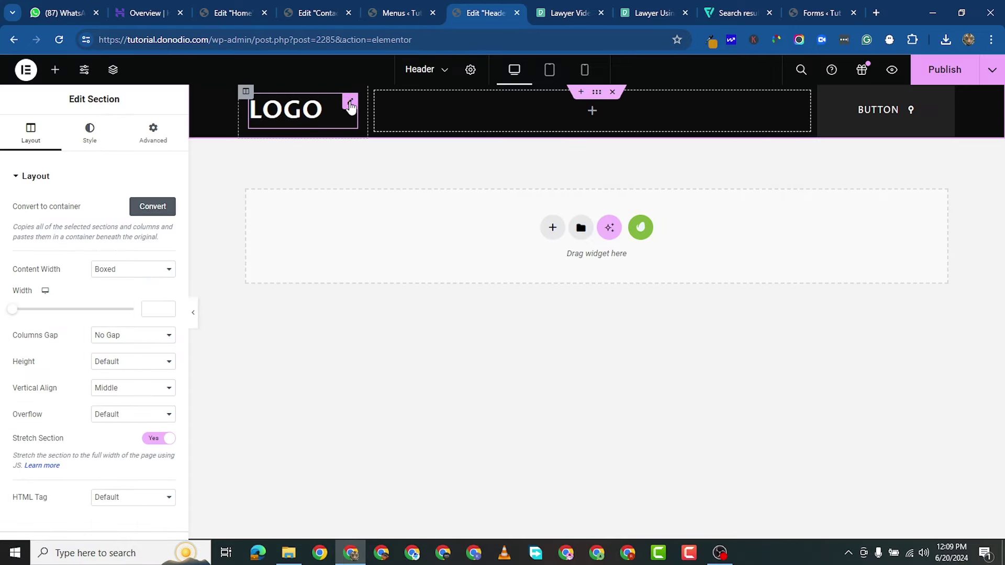
pyautogui.click(350, 103)
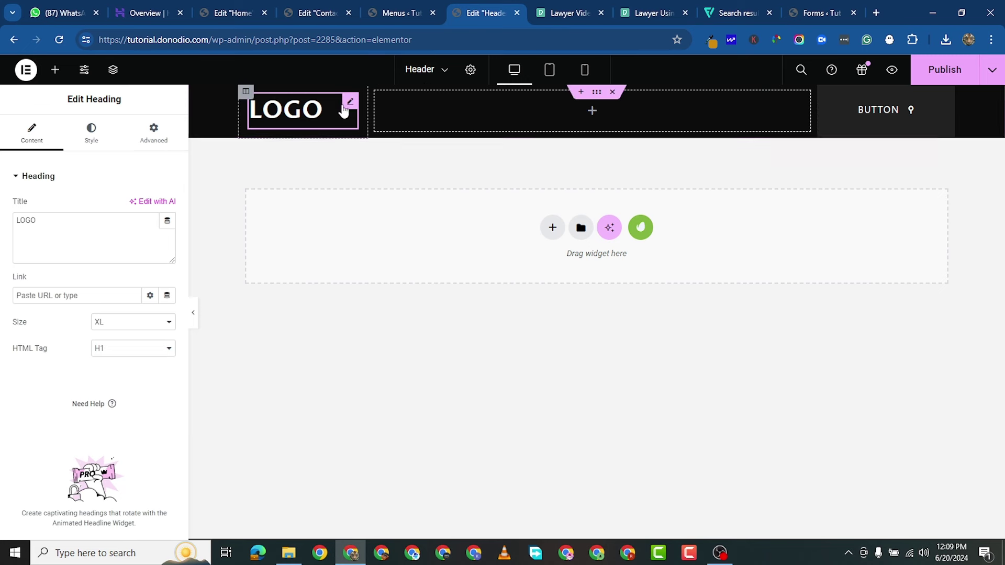
pyautogui.click(55, 70)
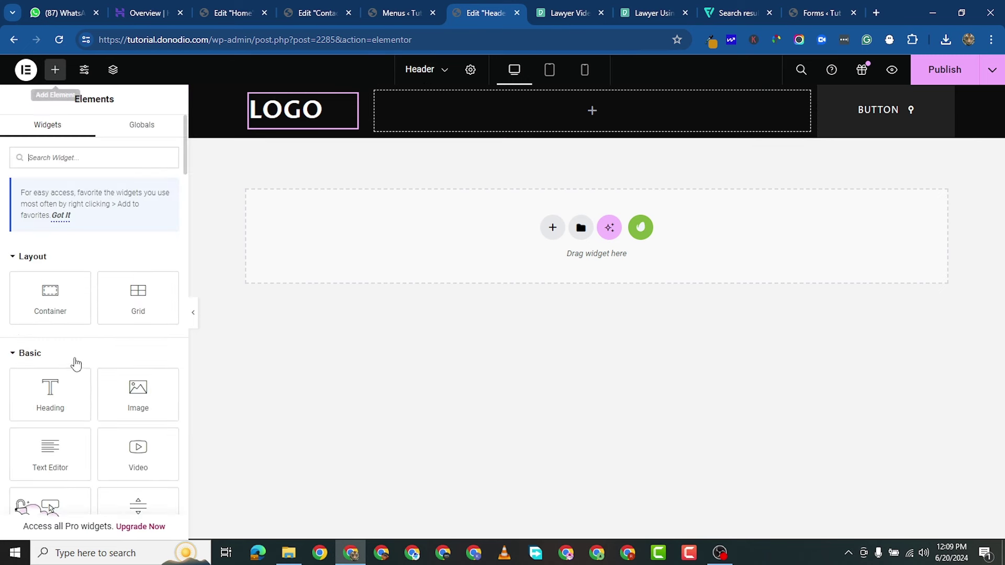
pyautogui.moveTo(139, 392); pyautogui.dragTo(269, 100)
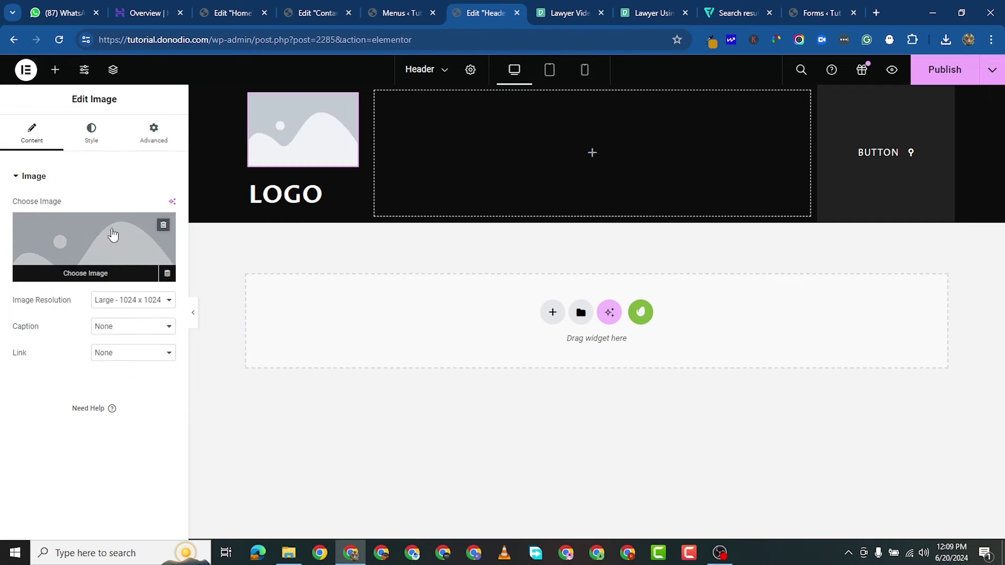
# Set the Image widget to home1-icon1.png from the media library and delete the LOGO heading below it.
pyautogui.click(112, 236)
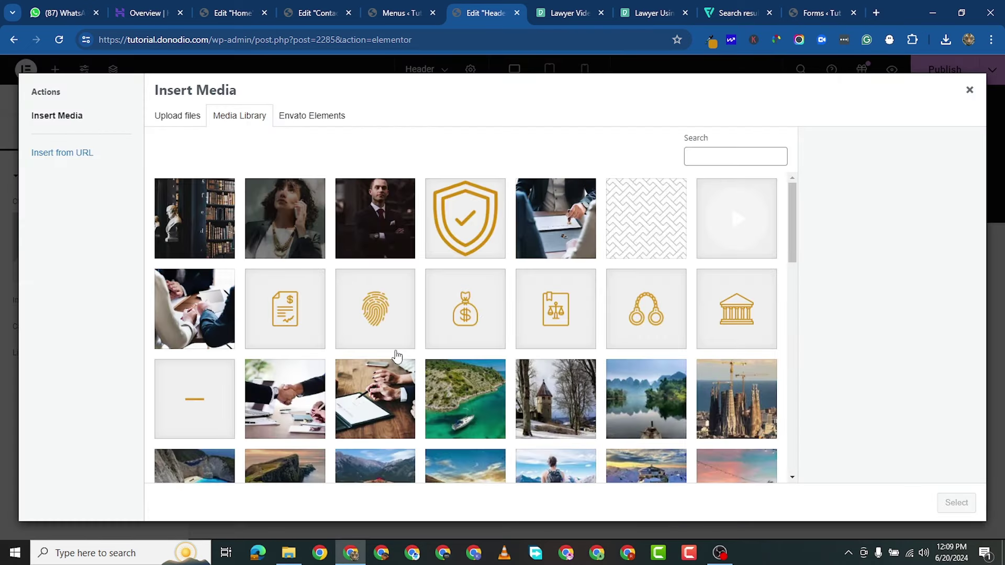
pyautogui.scroll(-4, 621, 394)
pyautogui.scroll(-3, 621, 394)
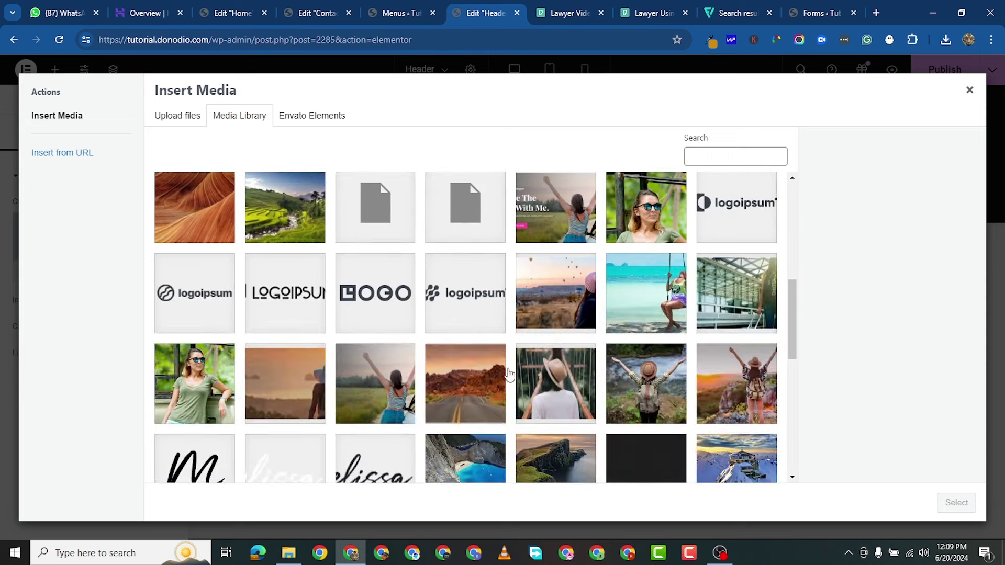
pyautogui.scroll(-4, 479, 427)
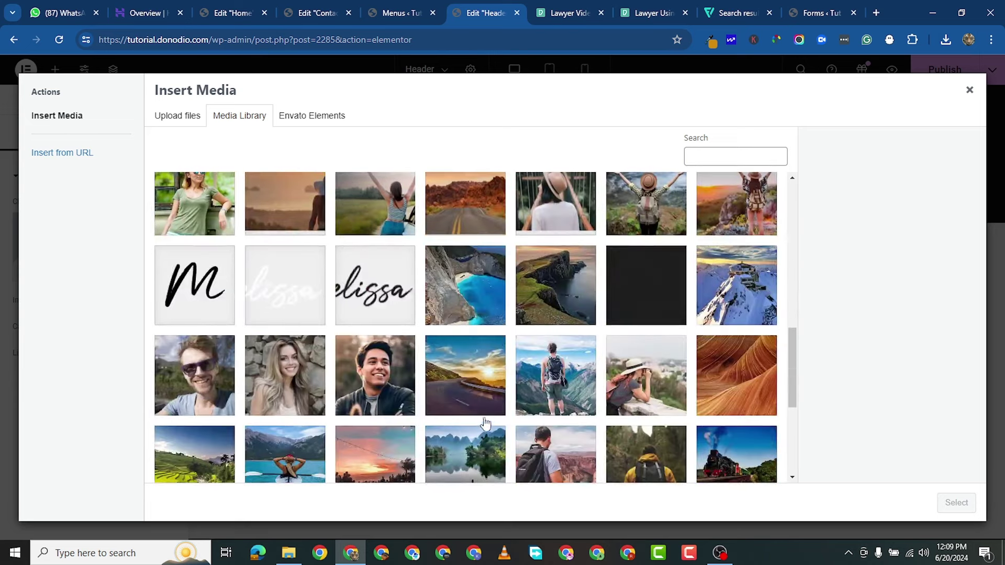
pyautogui.scroll(10, 500, 406)
pyautogui.click(733, 330)
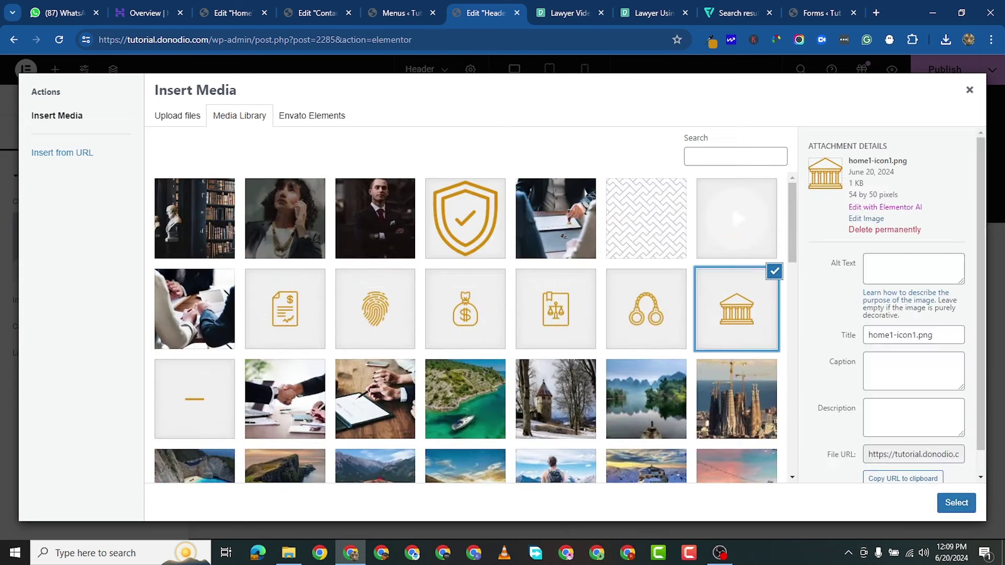
pyautogui.click(957, 502)
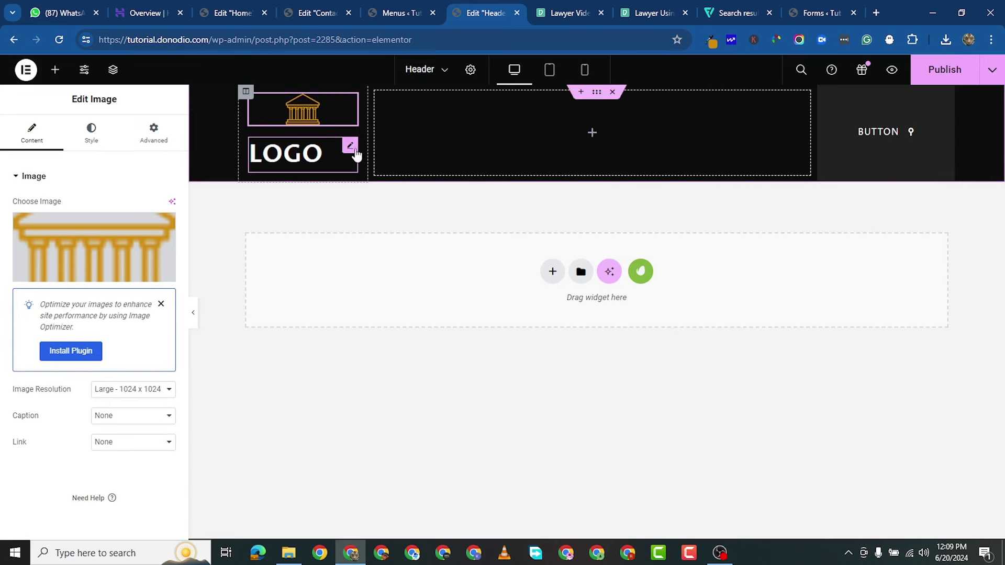
pyautogui.rightClick(348, 145)
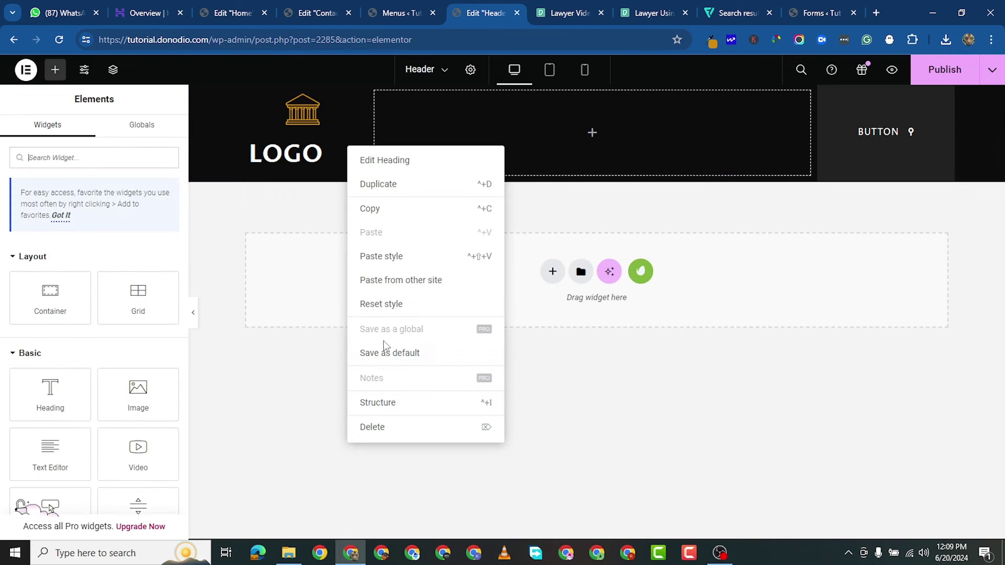
pyautogui.click(393, 430)
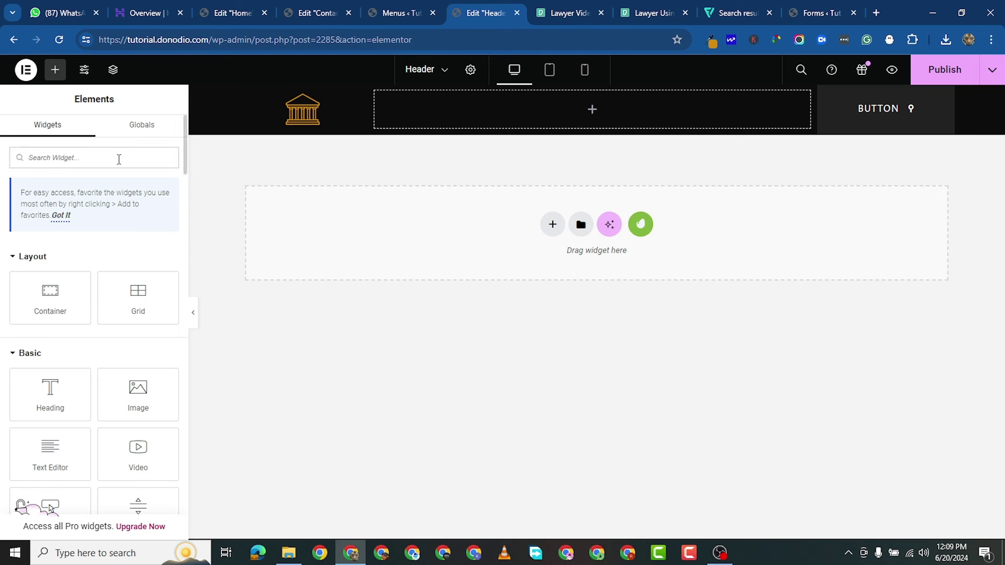
# Place a Navigation Menu widget in the empty middle column of the header and center its alignment.
pyautogui.write('nav')
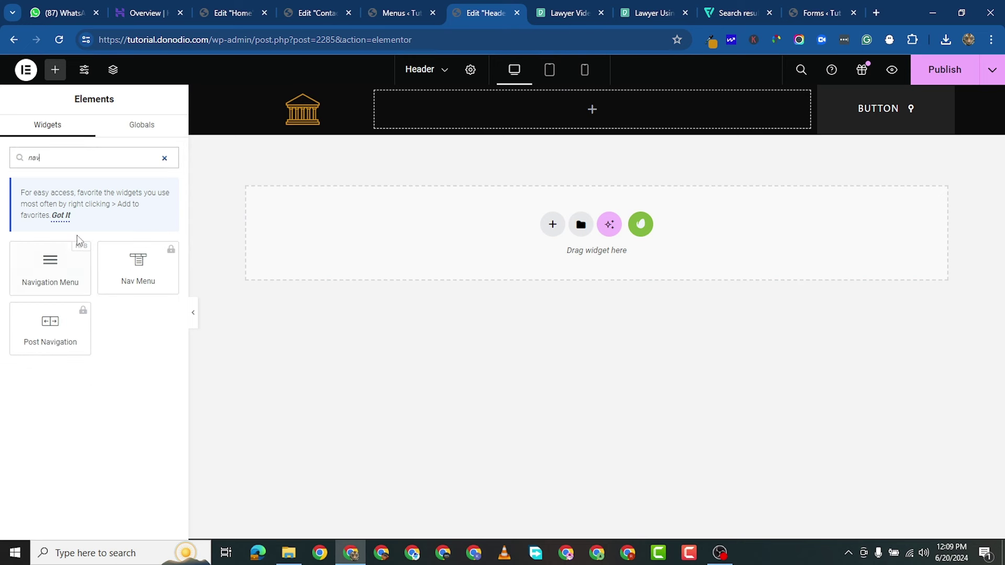
pyautogui.moveTo(53, 273); pyautogui.dragTo(618, 112)
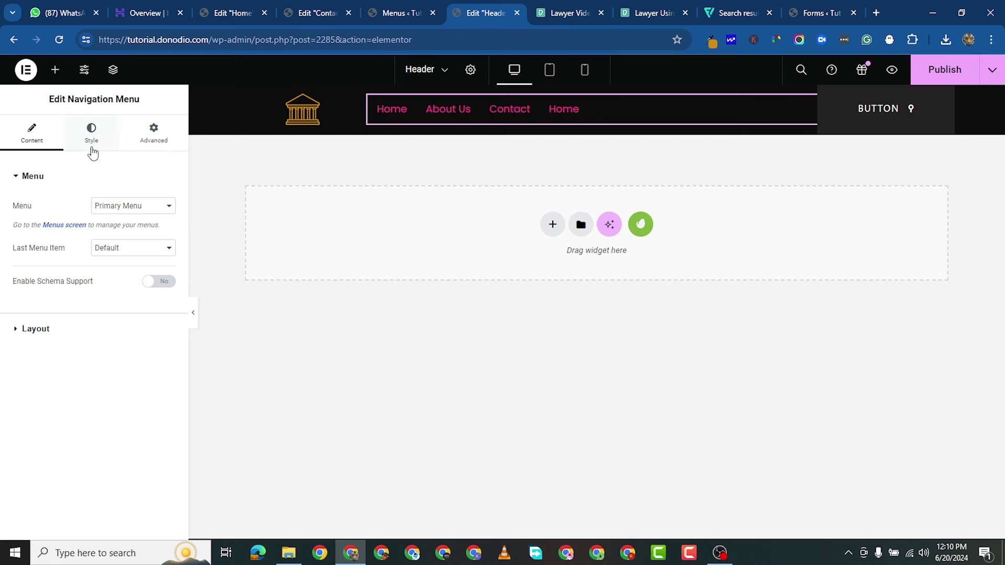
pyautogui.click(36, 329)
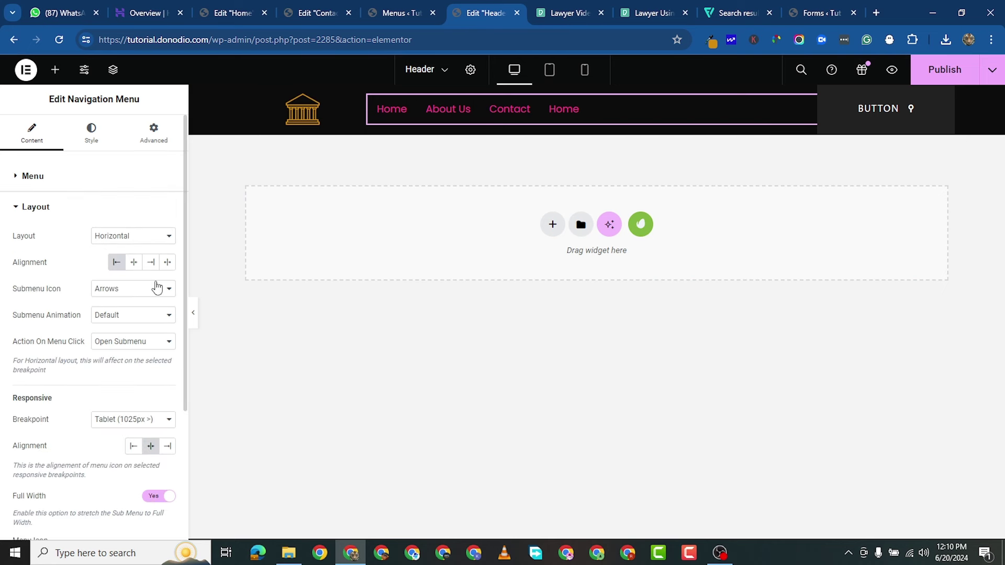
pyautogui.click(134, 268)
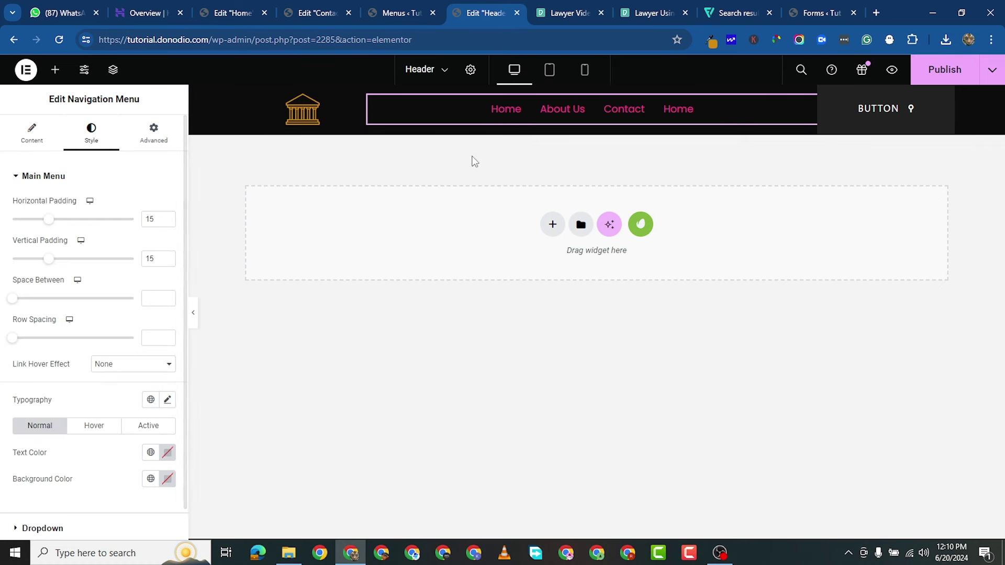
# Set the navigation menu's normal text color to #d28c0e, copying the code from the Eye Dropper extension.
pyautogui.scroll(-1, 55, 417)
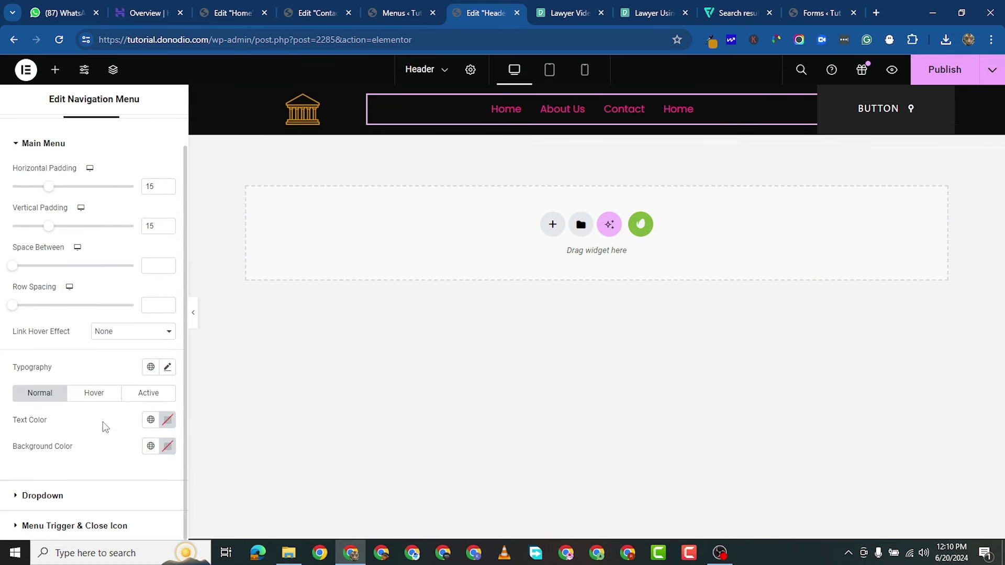
pyautogui.click(167, 419)
pyautogui.doubleClick(111, 387)
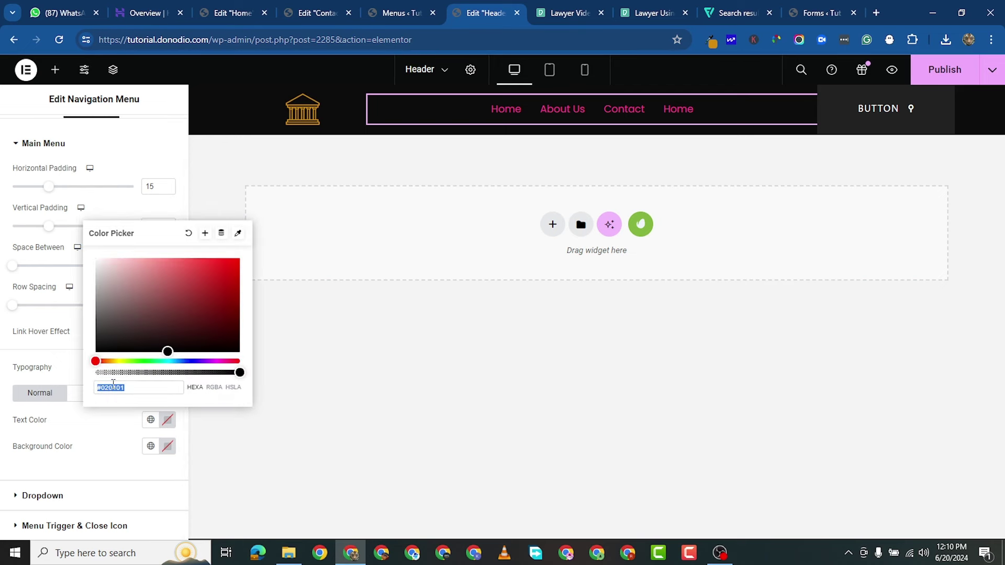
pyautogui.rightClick(112, 388)
pyautogui.click(157, 116)
pyautogui.click(711, 40)
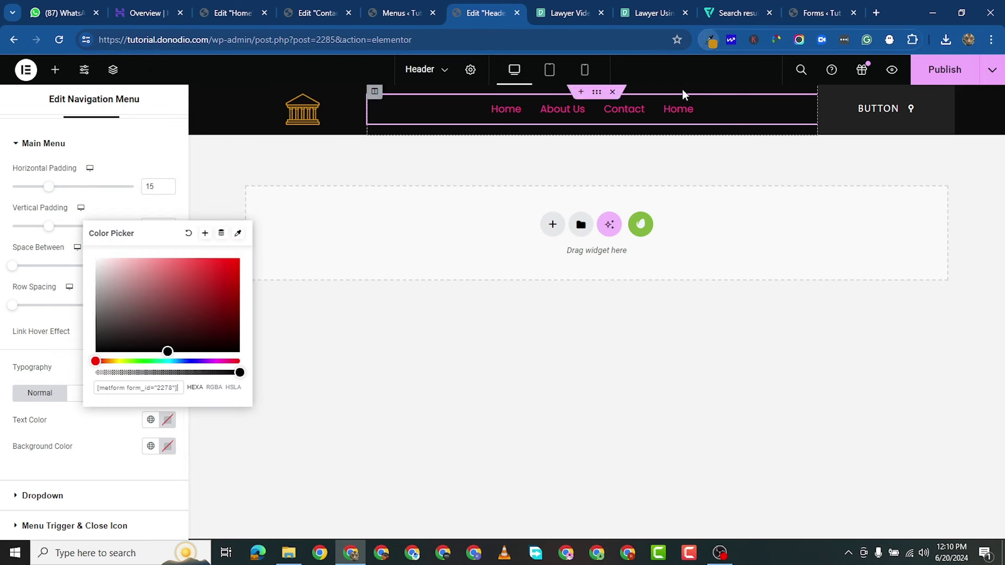
pyautogui.doubleClick(662, 65)
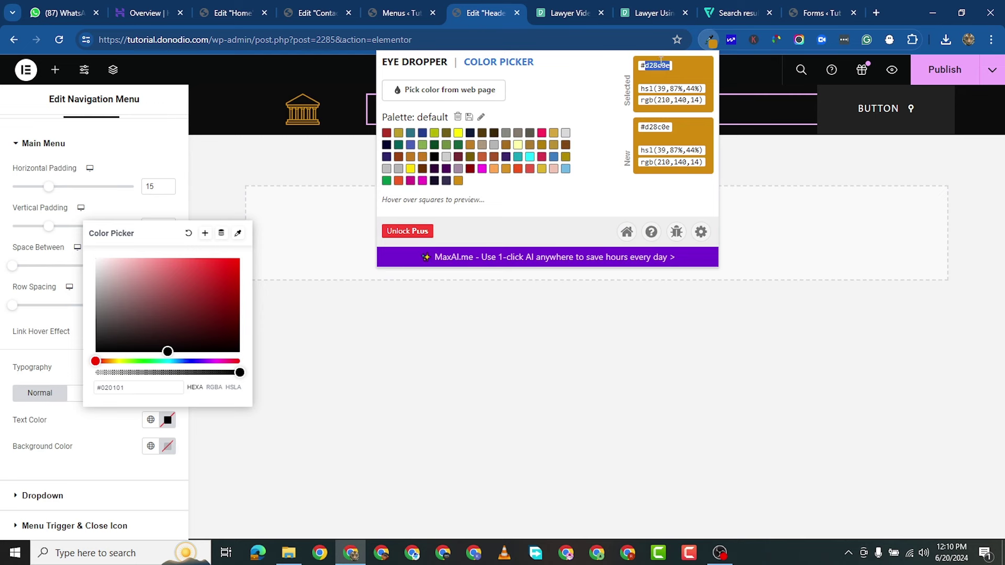
pyautogui.rightClick(662, 66)
pyautogui.click(681, 74)
pyautogui.doubleClick(103, 388)
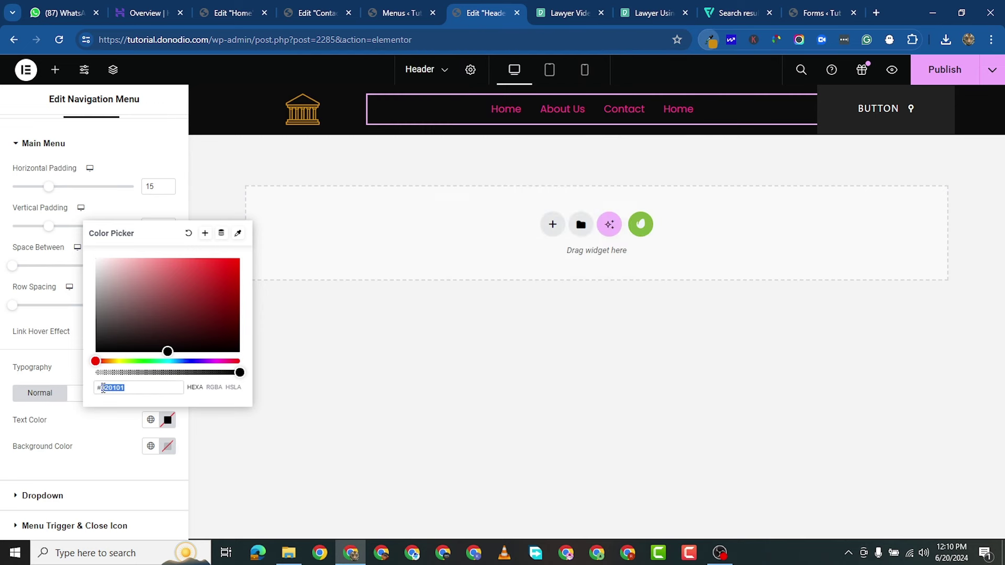
pyautogui.rightClick(104, 388)
pyautogui.click(159, 124)
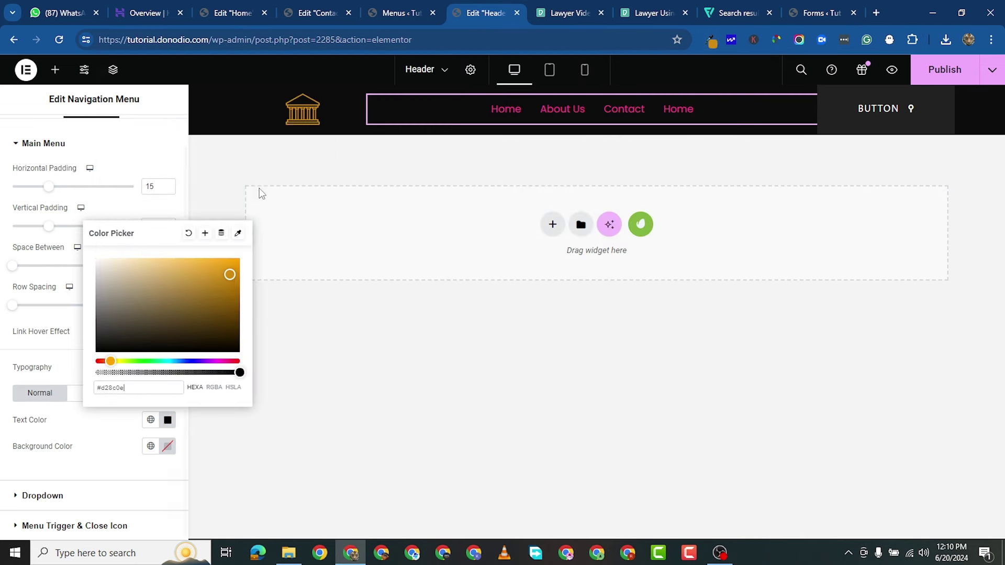
pyautogui.click(439, 349)
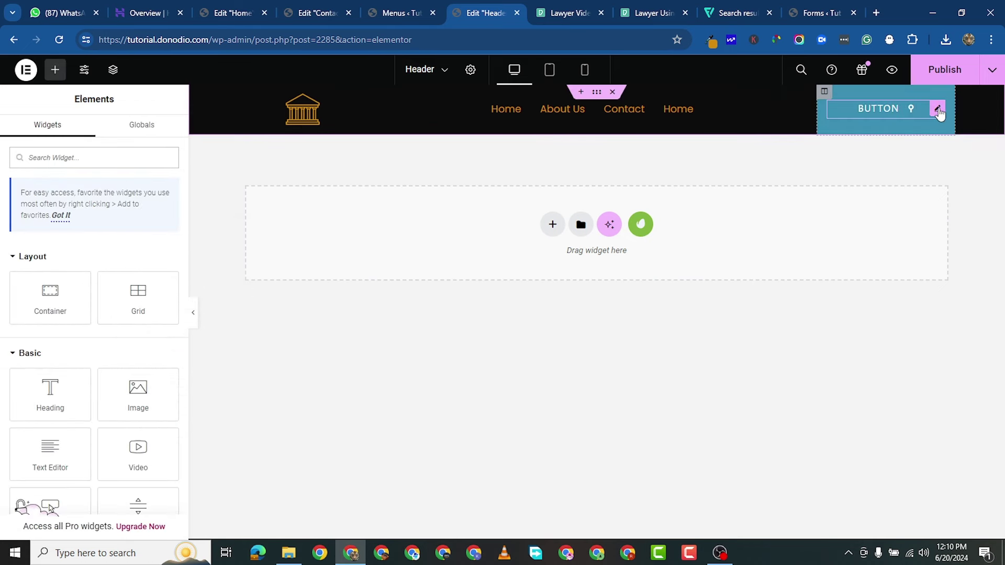
# Set the header button's background color to the copied #d28c0e.
pyautogui.click(938, 111)
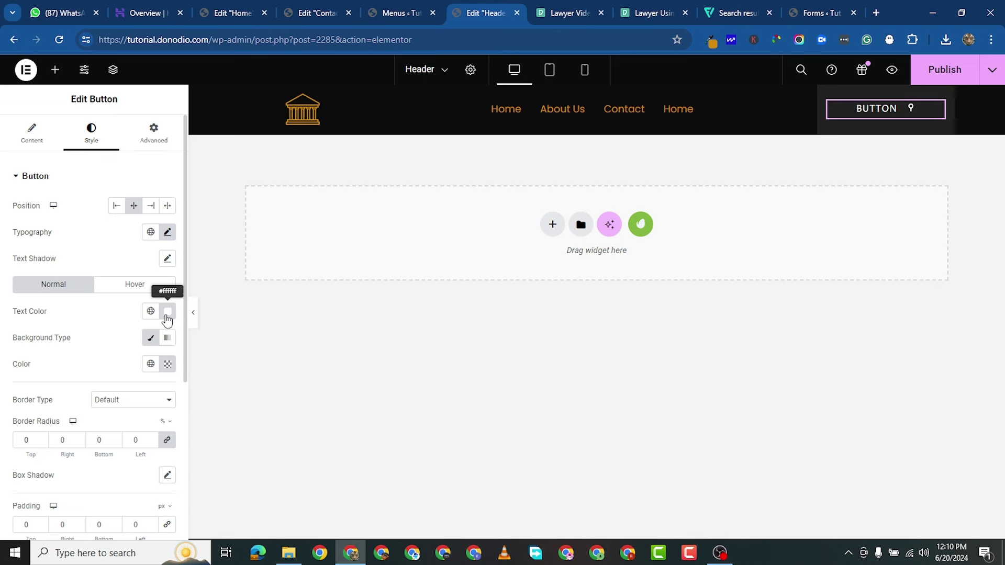
pyautogui.click(168, 365)
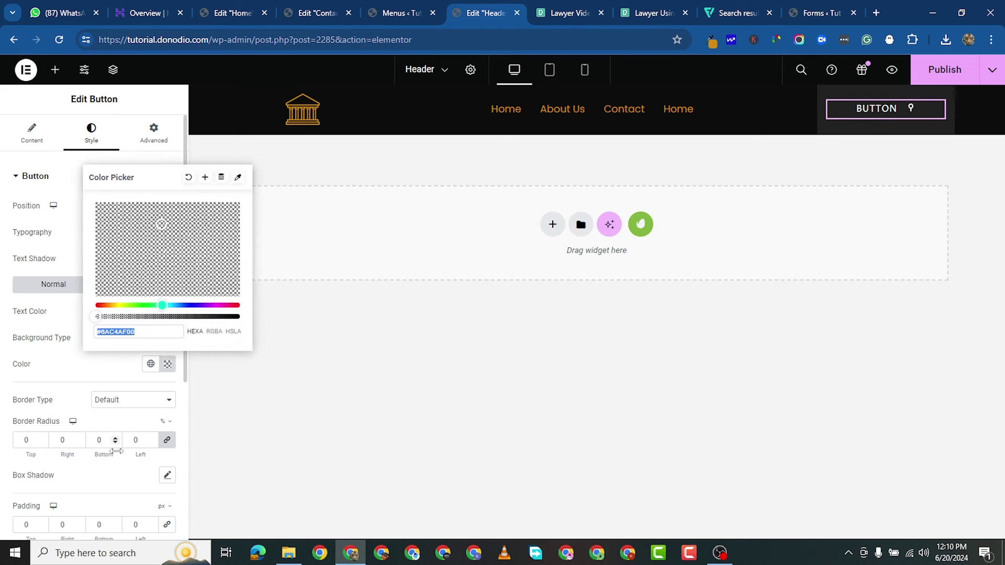
pyautogui.rightClick(122, 332)
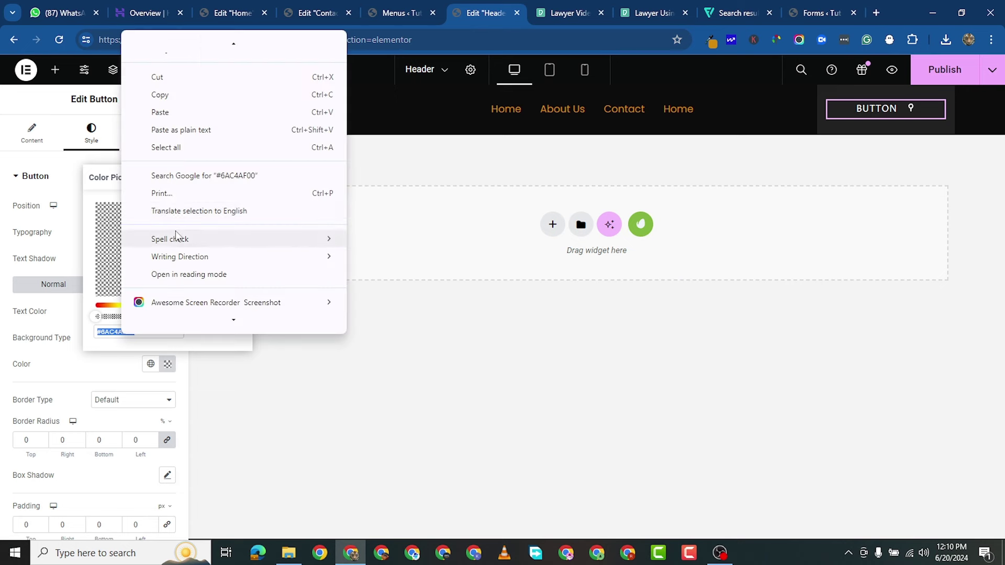
pyautogui.click(173, 130)
pyautogui.click(500, 460)
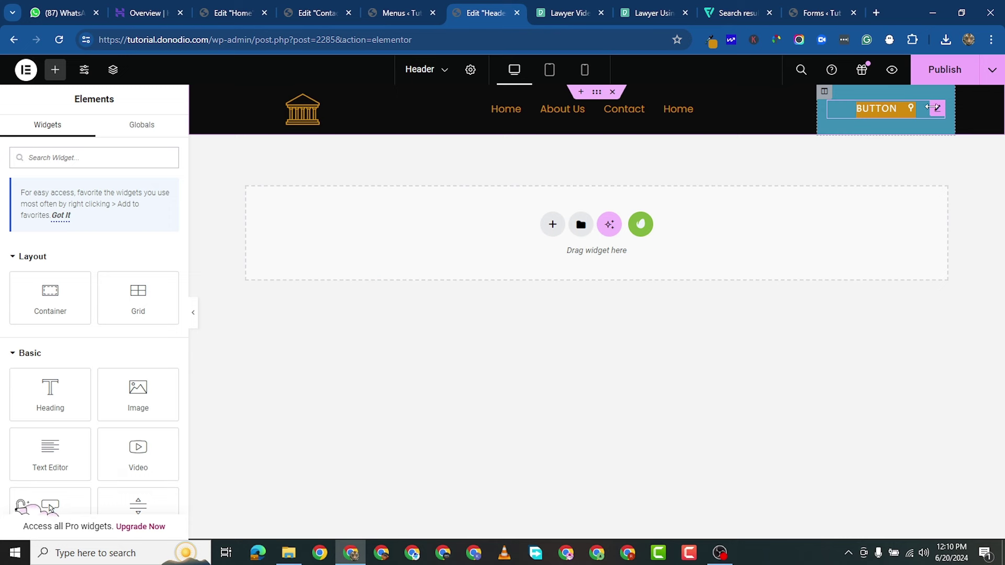
# Set the header button's top and bottom padding to 15 px.
pyautogui.click(939, 109)
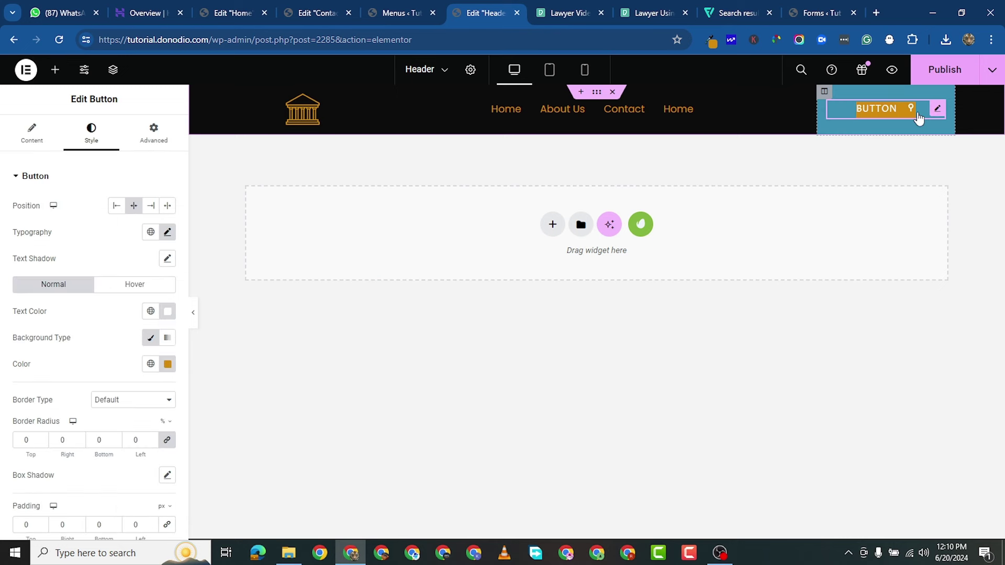
pyautogui.click(131, 291)
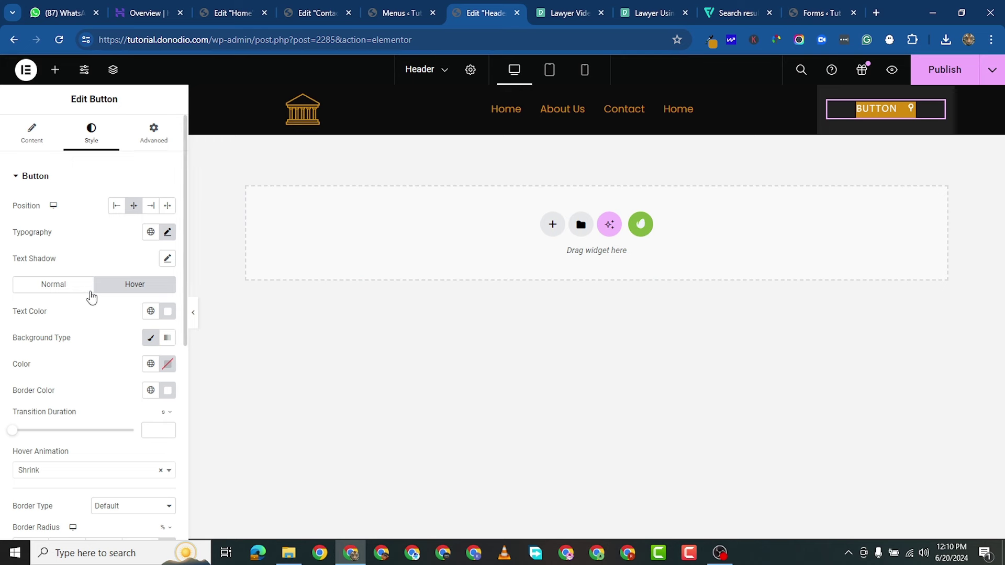
pyautogui.click(67, 291)
pyautogui.scroll(-2, 122, 455)
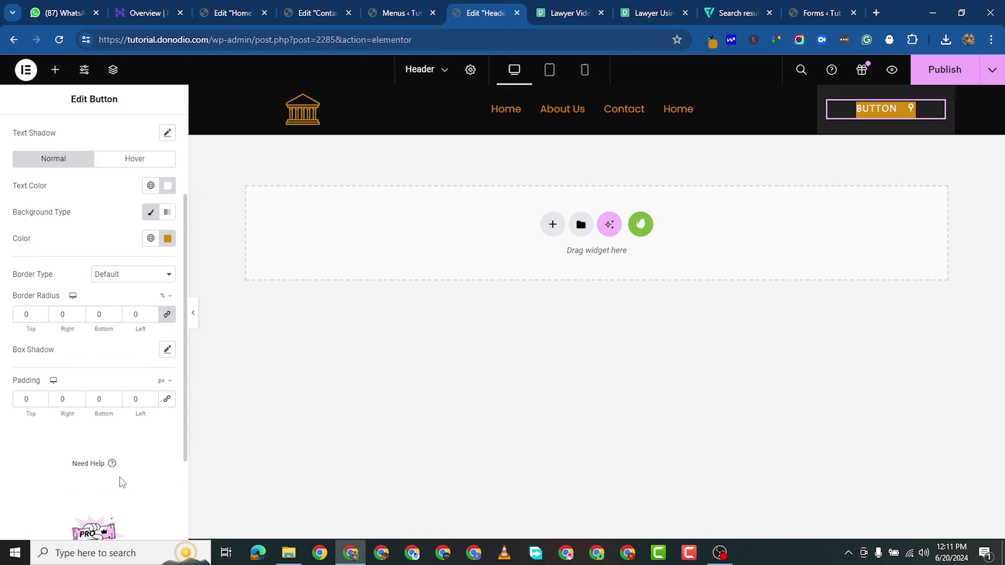
pyautogui.click(20, 401)
pyautogui.write('1')
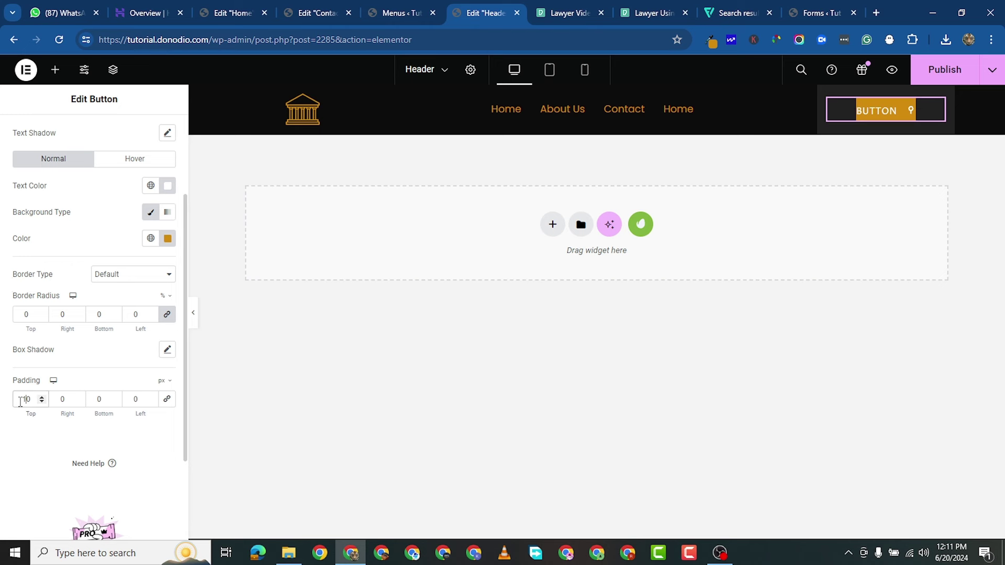
pyautogui.press('BackSpace')
pyautogui.write('5')
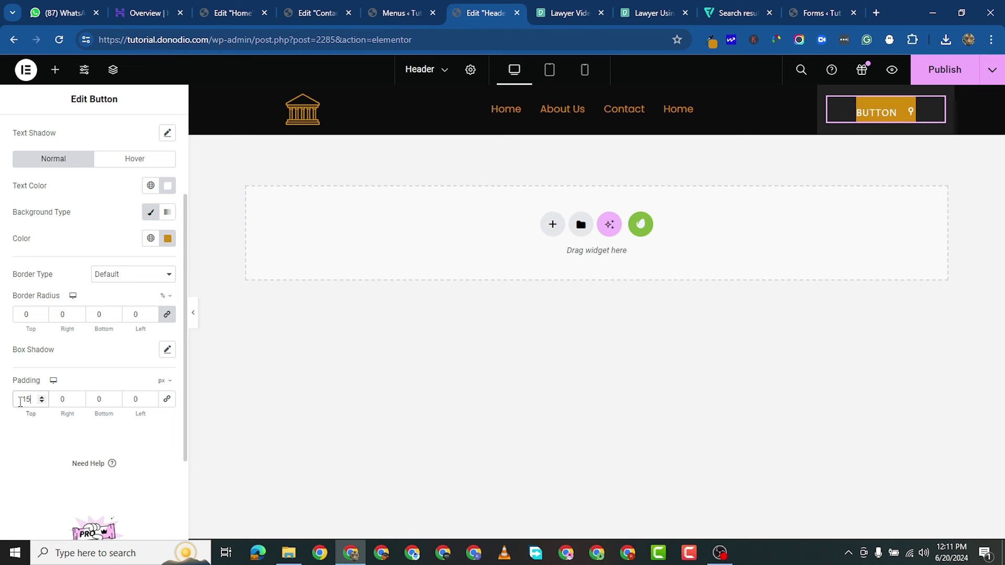
pyautogui.click(107, 406)
pyautogui.write('15')
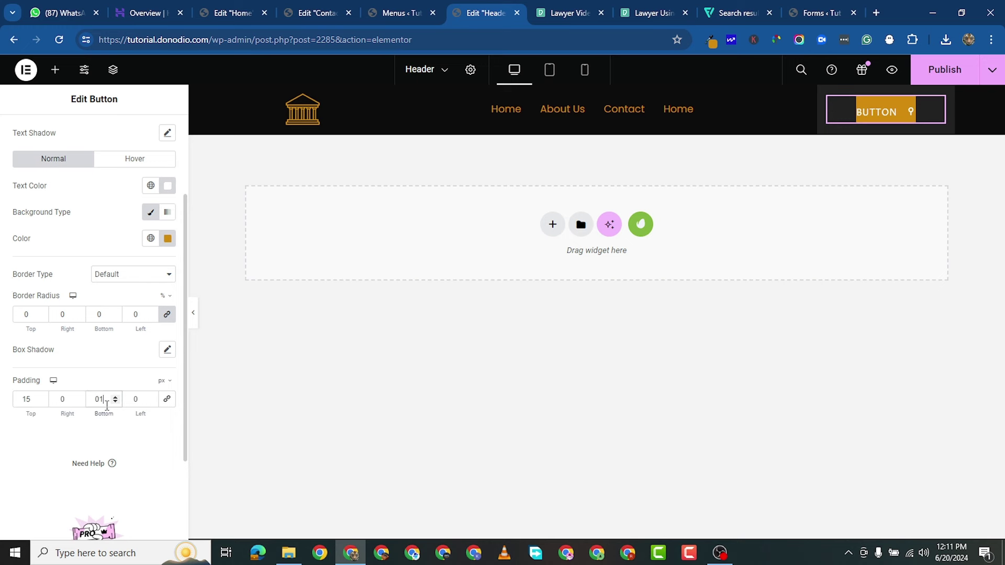
# Set the header button's right and left padding to 30 px.
pyautogui.click(60, 400)
pyautogui.write('3')
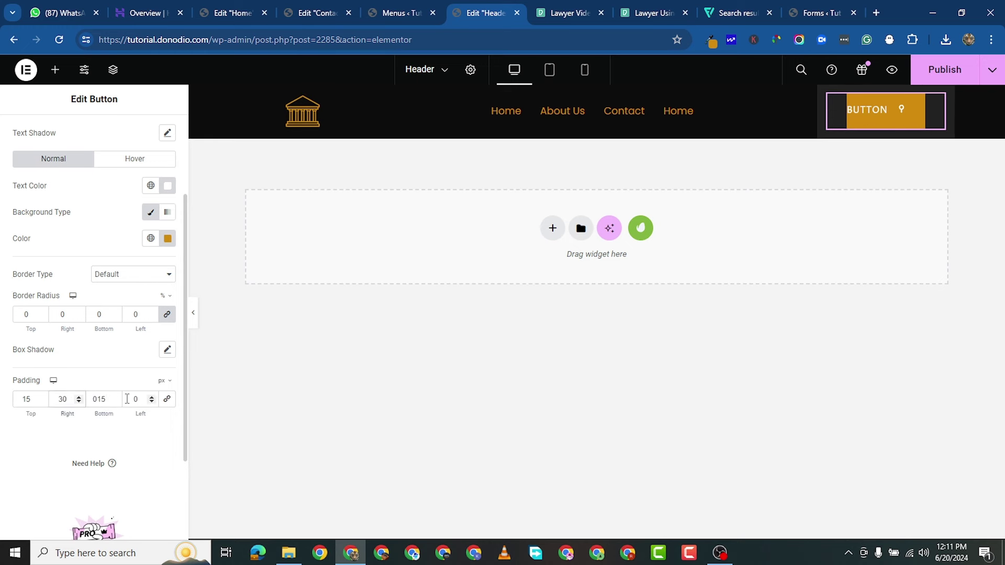
pyautogui.click(128, 399)
pyautogui.write('3')
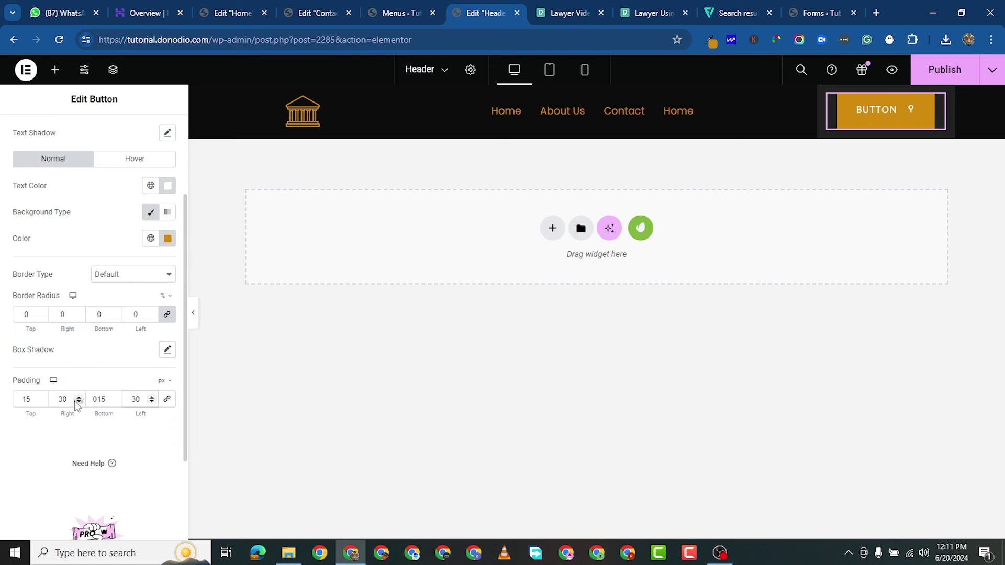
# Reduce the header button's top and bottom padding to 10 px.
pyautogui.click(42, 402)
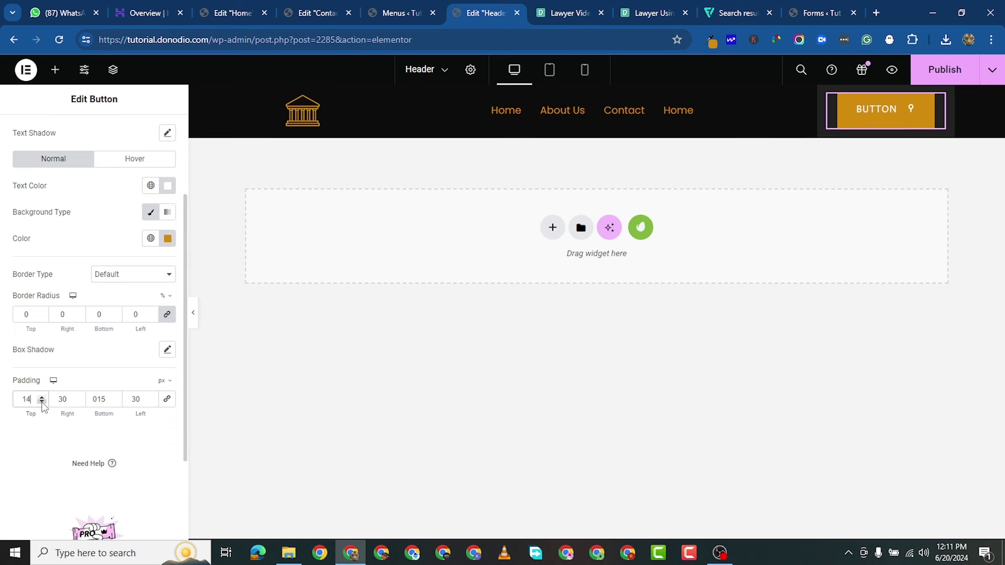
pyautogui.click(42, 402)
pyautogui.click(42, 402)
pyautogui.click(42, 402)
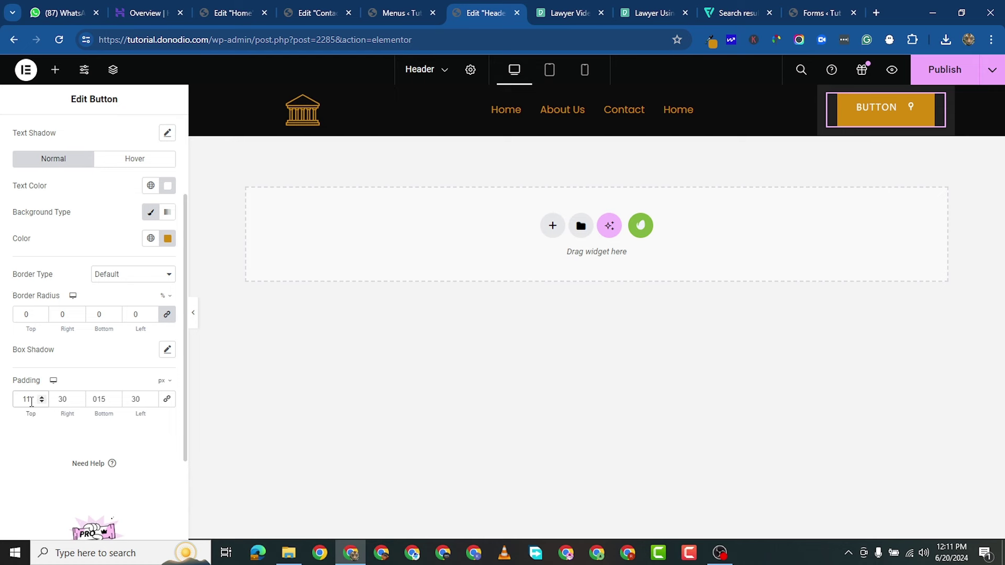
pyautogui.press('Down')
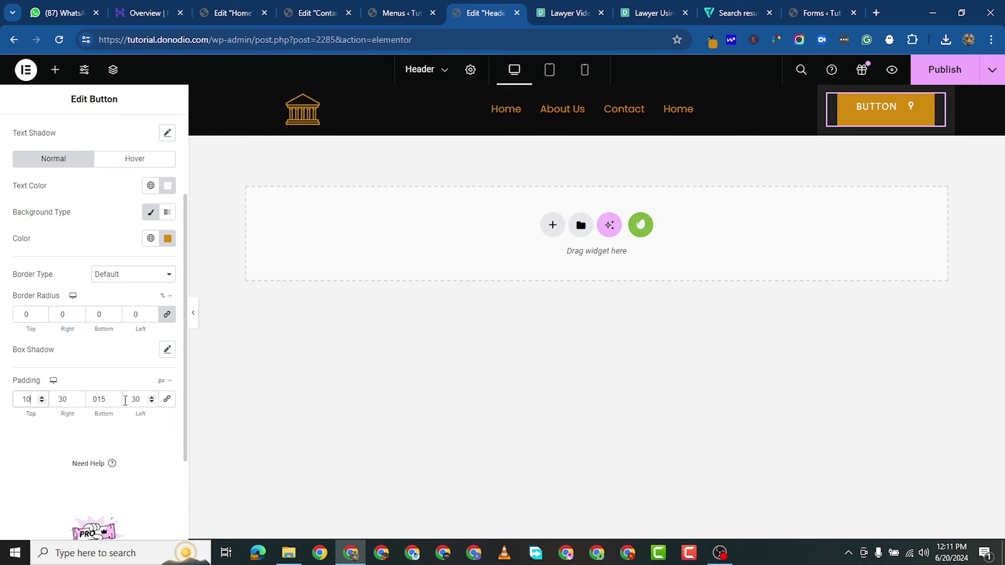
pyautogui.click(115, 402)
pyautogui.click(115, 402)
pyautogui.click(115, 402)
pyautogui.click(115, 402)
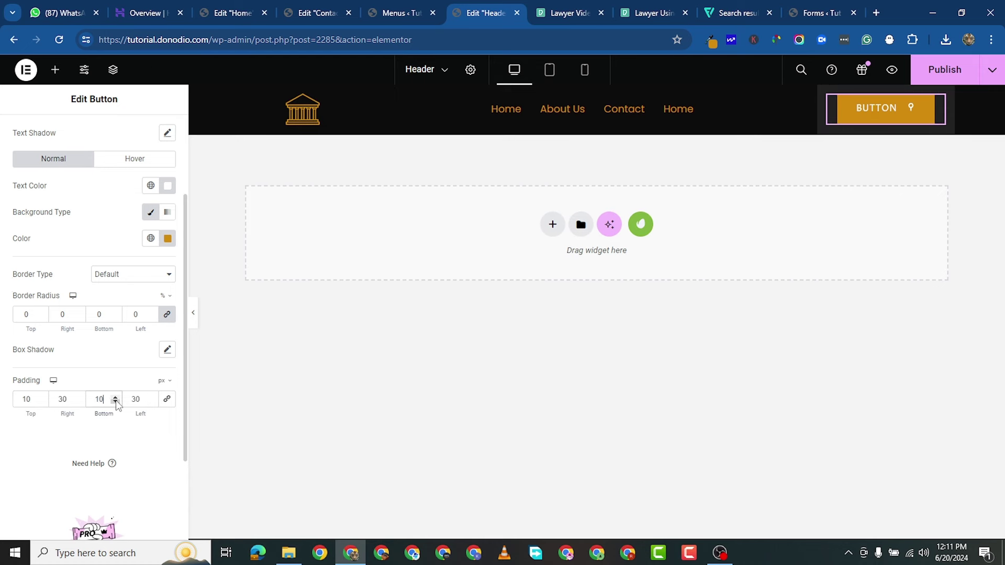
# Reduce the header button's right and left padding to 25 px.
pyautogui.click(78, 401)
pyautogui.click(79, 402)
pyautogui.click(78, 402)
pyautogui.click(79, 403)
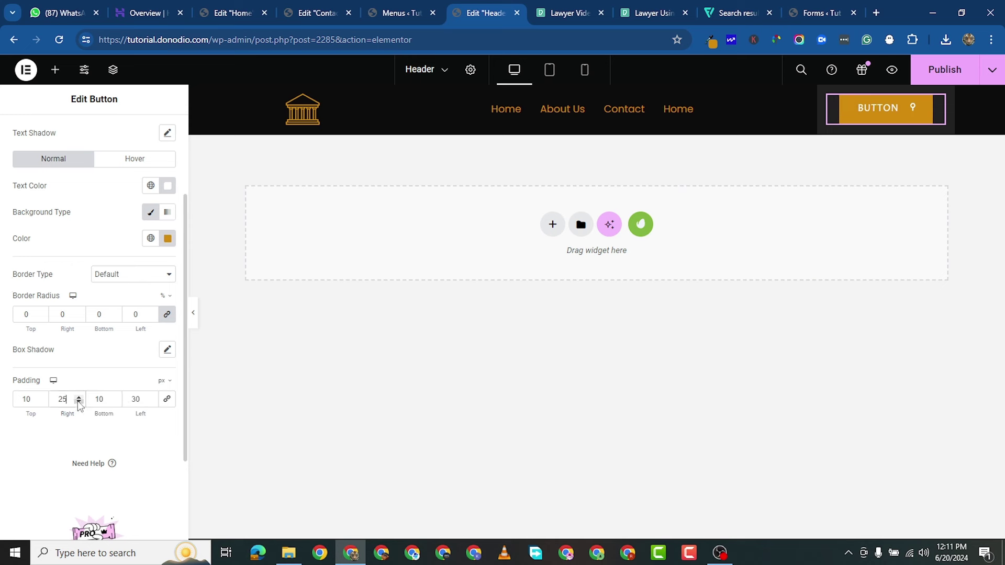
pyautogui.click(152, 402)
pyautogui.click(151, 402)
pyautogui.click(152, 403)
pyautogui.click(151, 402)
pyautogui.click(152, 402)
# Change the header button's typography family to Poppins.
pyautogui.scroll(3, 105, 225)
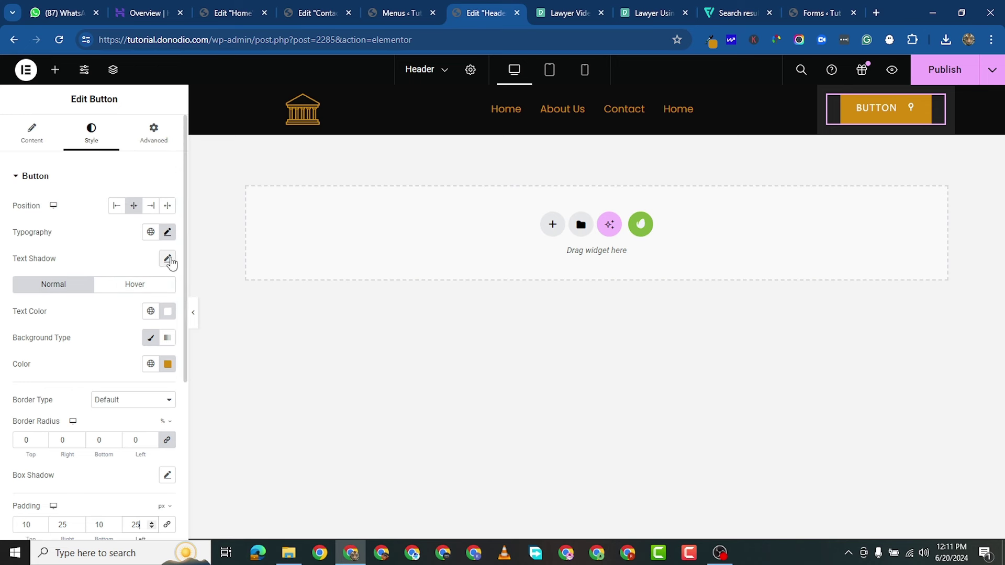
pyautogui.click(169, 232)
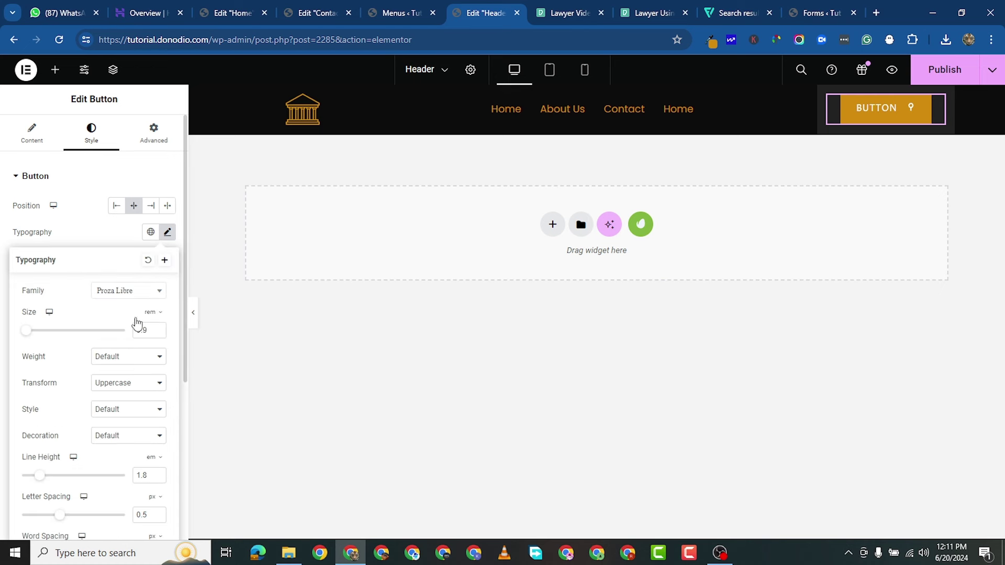
pyautogui.click(134, 291)
pyautogui.write('popp')
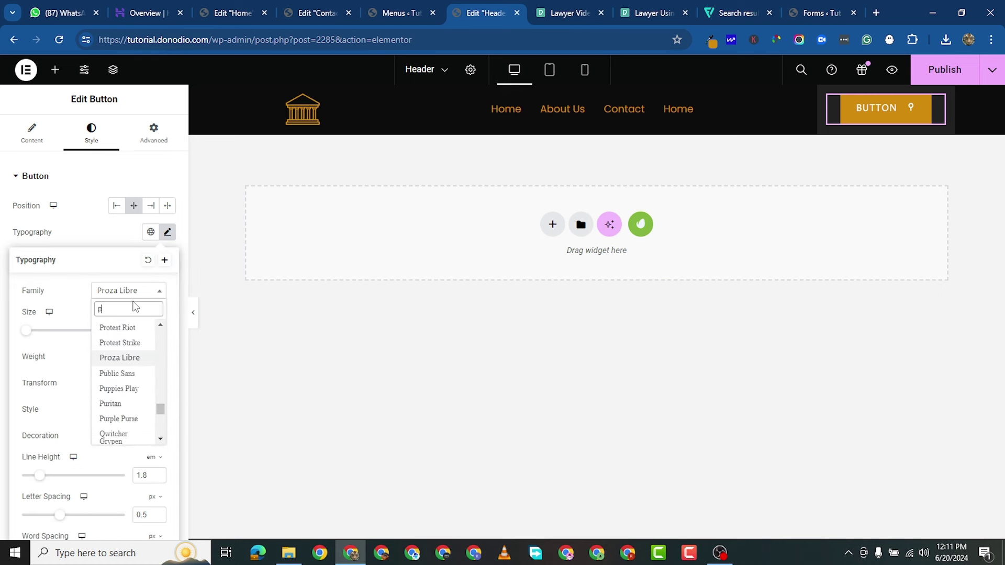
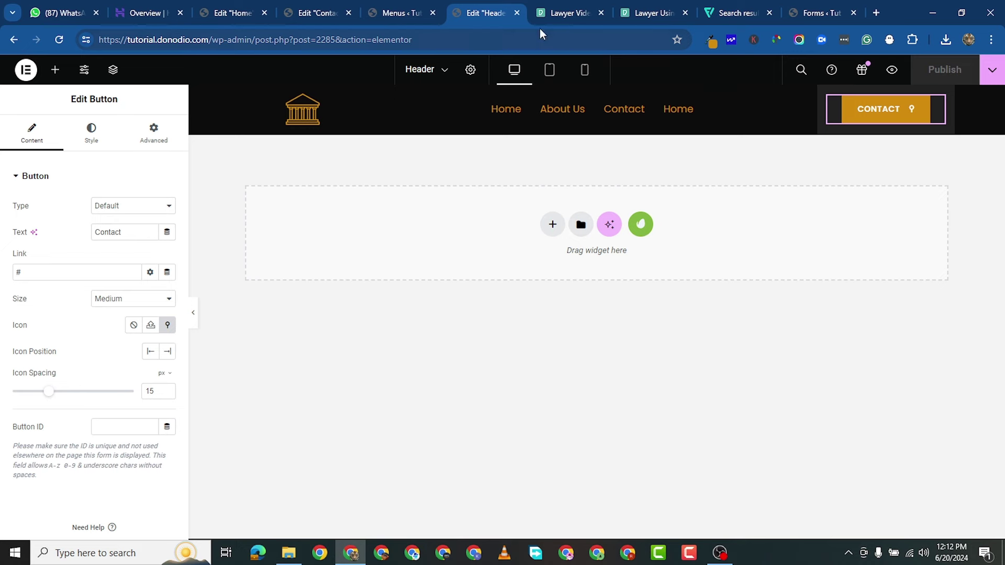
# Open the live site from the Menus page in a new tab and check the header there.
pyautogui.click(404, 15)
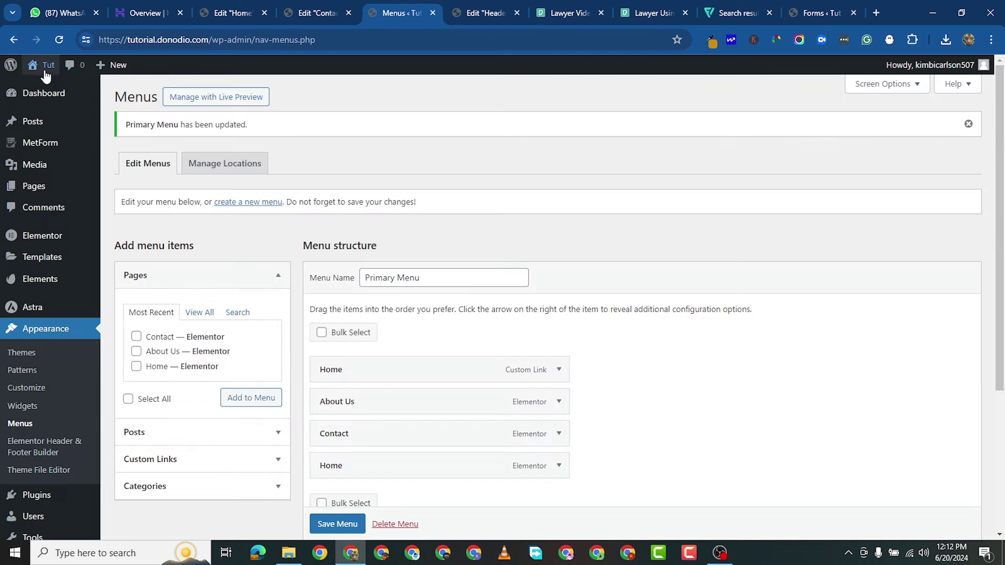
pyautogui.moveTo(45, 66)
pyautogui.rightClick(43, 87)
pyautogui.click(87, 101)
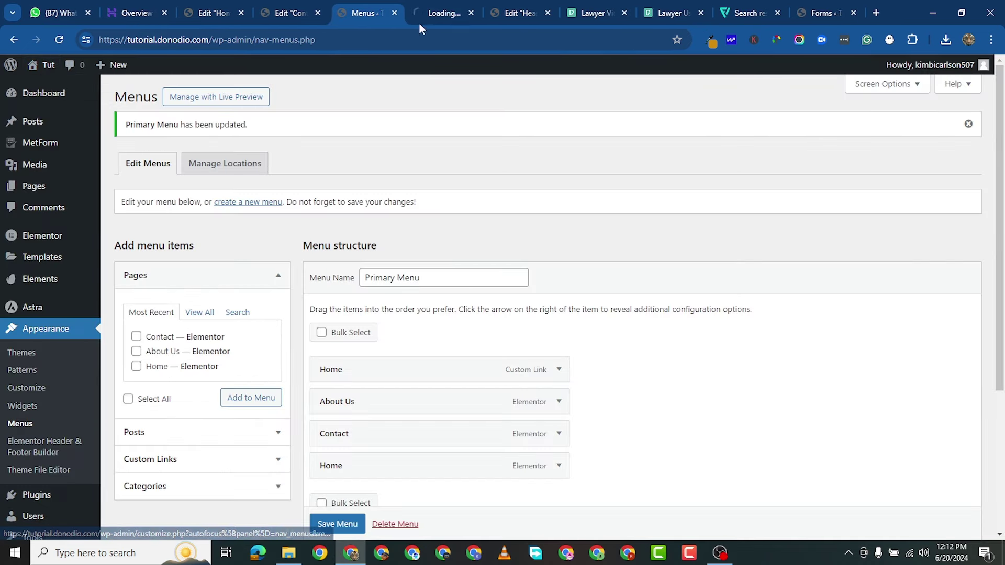
pyautogui.click(444, 13)
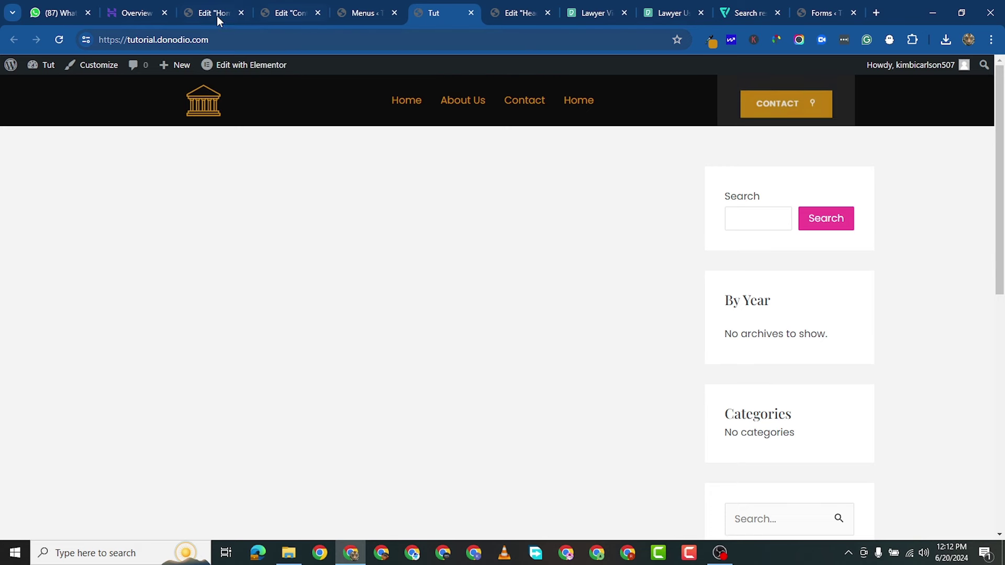
# Replace the Contact page editor with the WordPress dashboard and open the site's Reading settings.
pyautogui.click(503, 13)
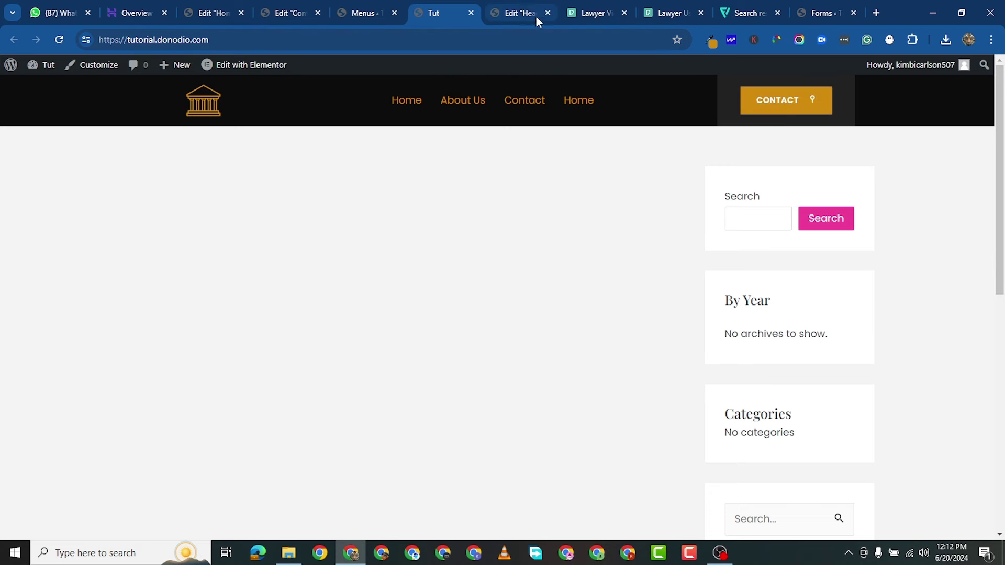
pyautogui.click(291, 16)
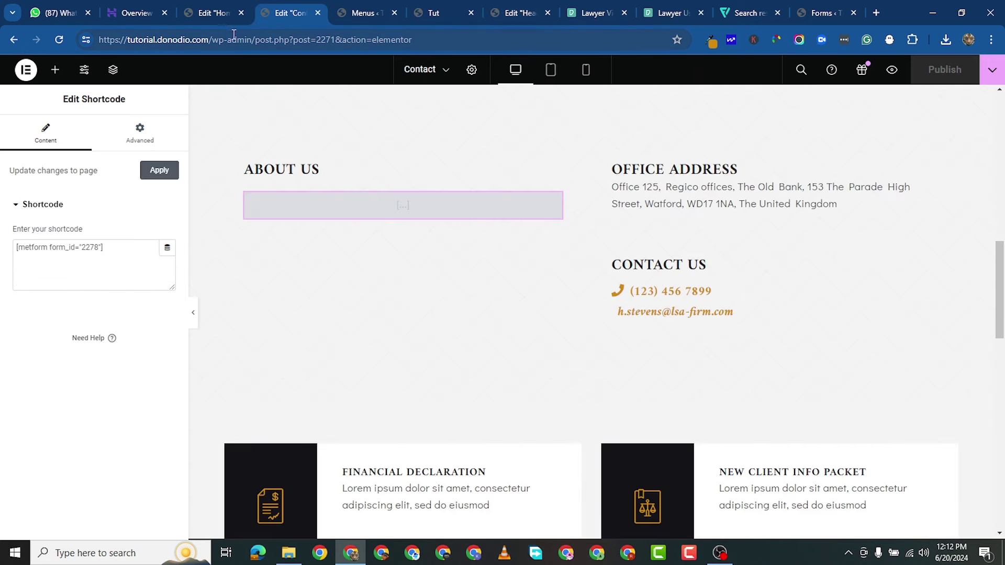
pyautogui.moveTo(255, 41); pyautogui.dragTo(414, 40)
pyautogui.press('BackSpace')
pyautogui.press('Return')
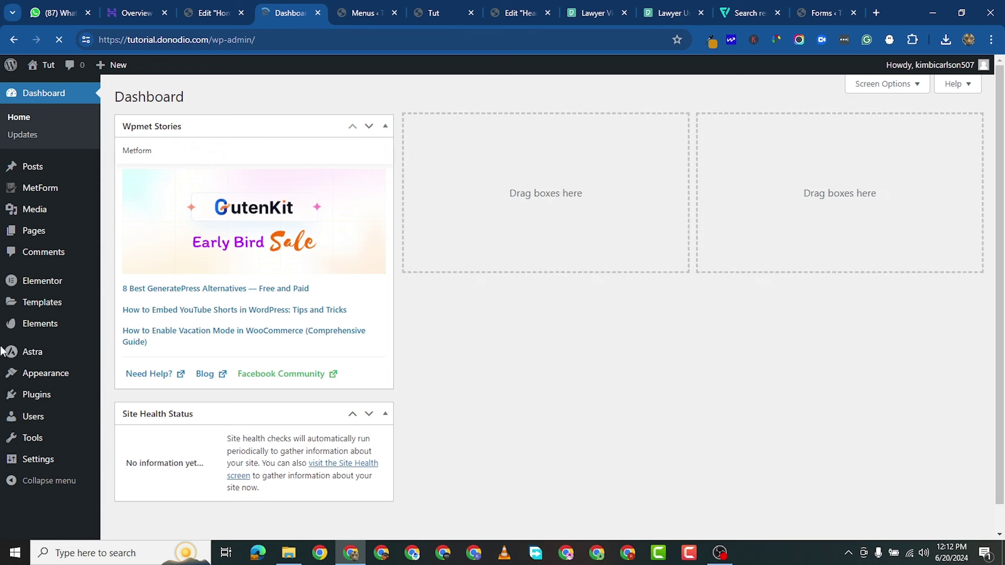
pyautogui.moveTo(51, 383)
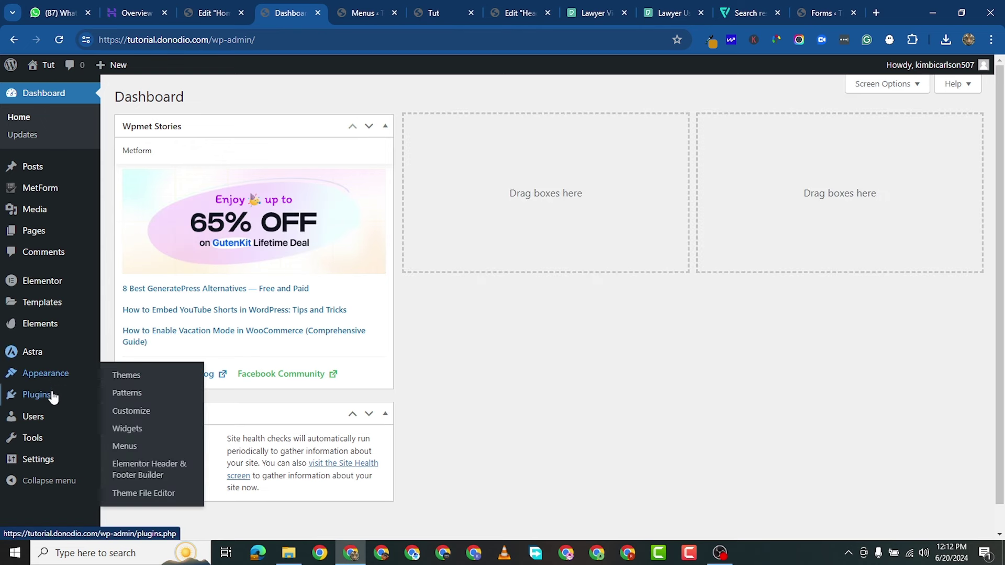
pyautogui.moveTo(49, 464)
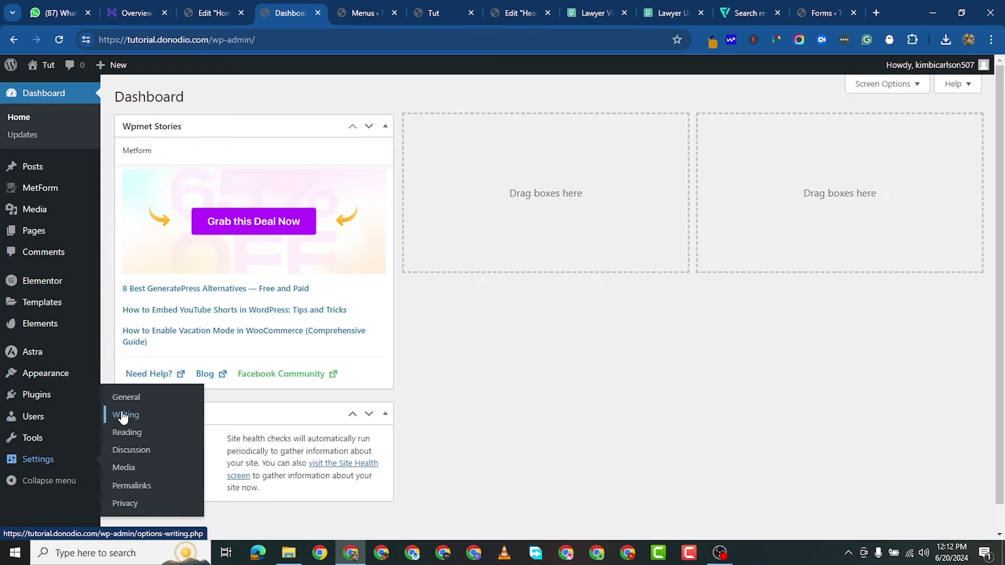
pyautogui.click(127, 433)
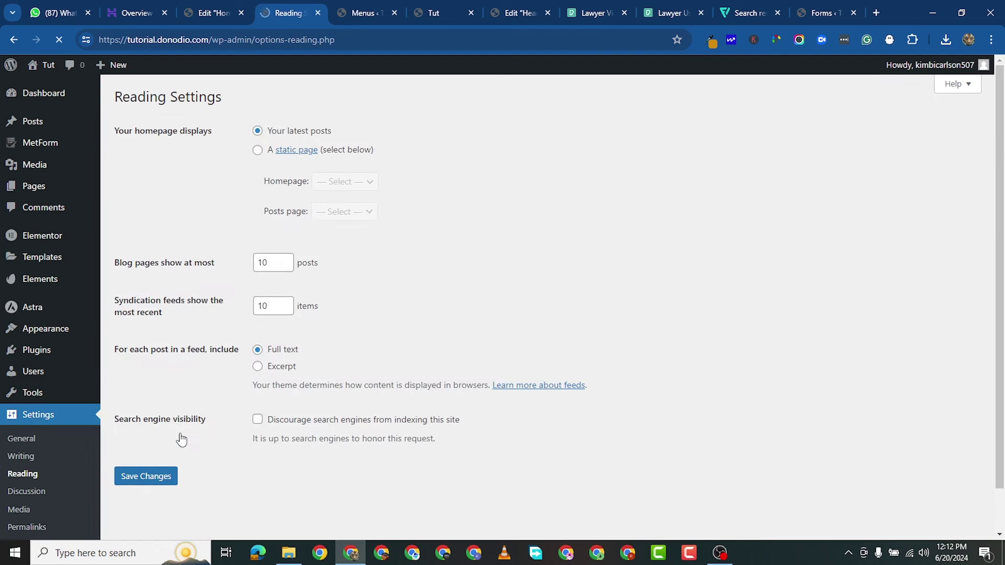
# Make the homepage display the static page Home and save the Reading settings.
pyautogui.click(257, 152)
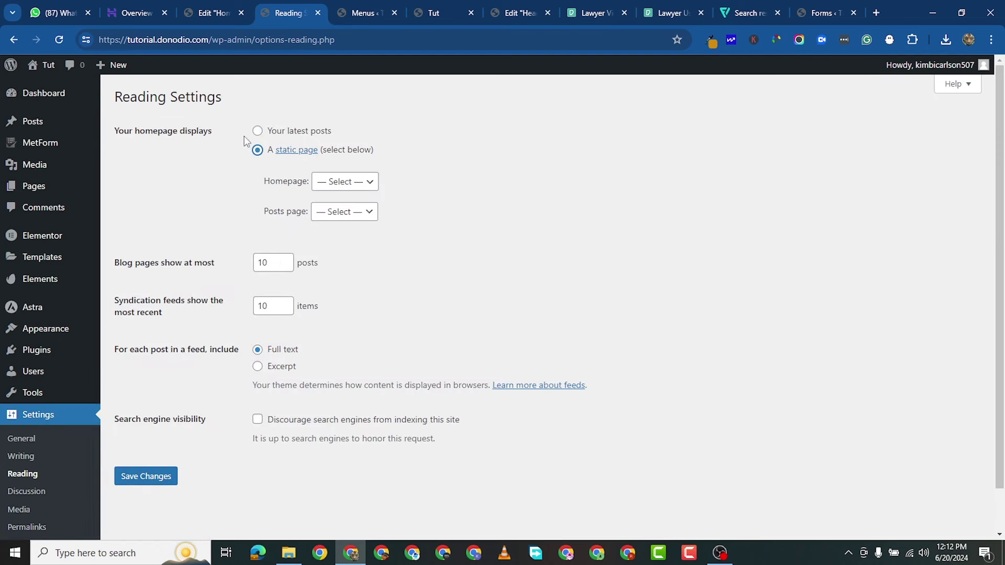
pyautogui.click(335, 190)
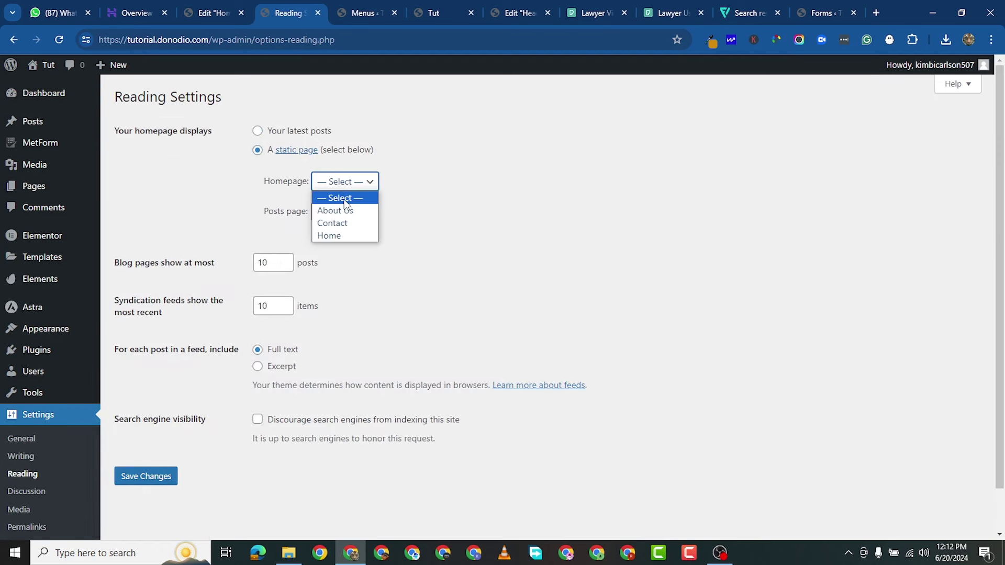
pyautogui.click(347, 237)
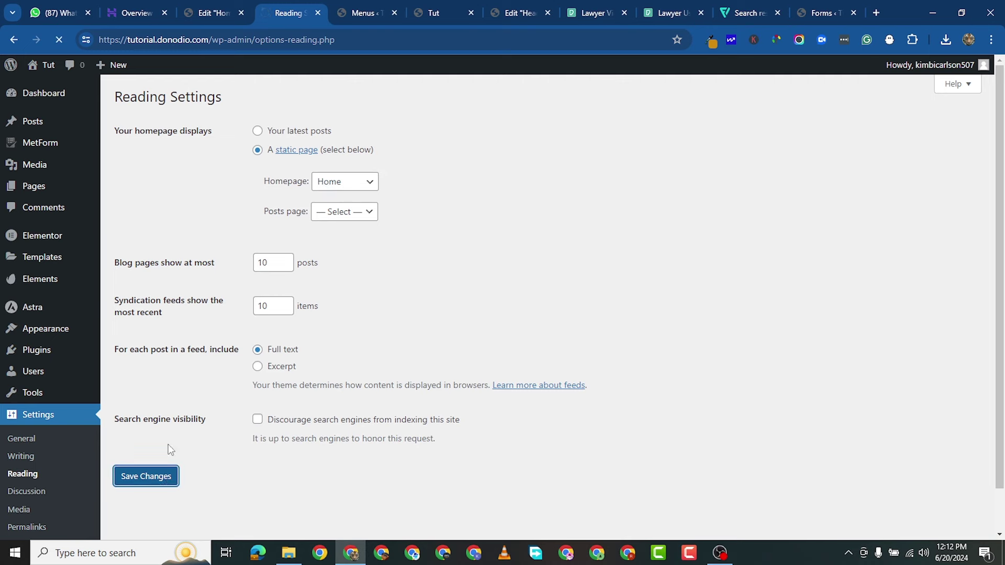
# View the live site and examine the homepage from the hero section down to the footer area.
pyautogui.click(428, 16)
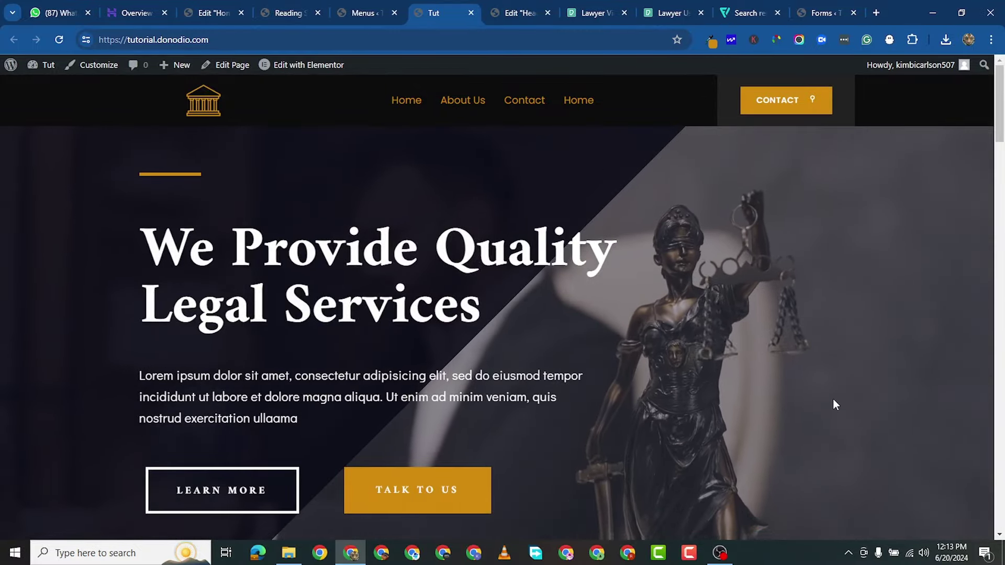
pyautogui.scroll(-3, 558, 410)
pyautogui.scroll(-15, 568, 399)
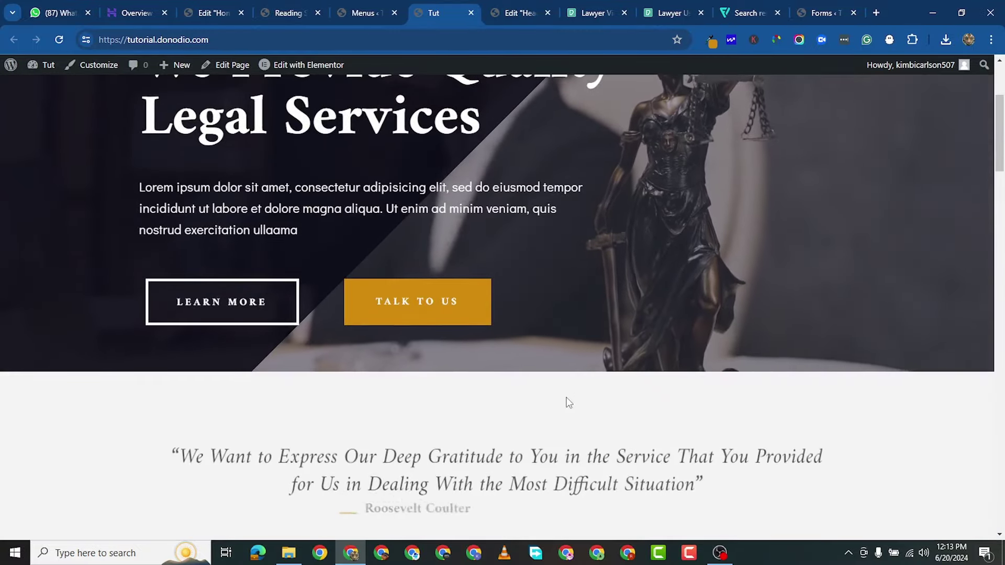
pyautogui.scroll(-8, 631, 402)
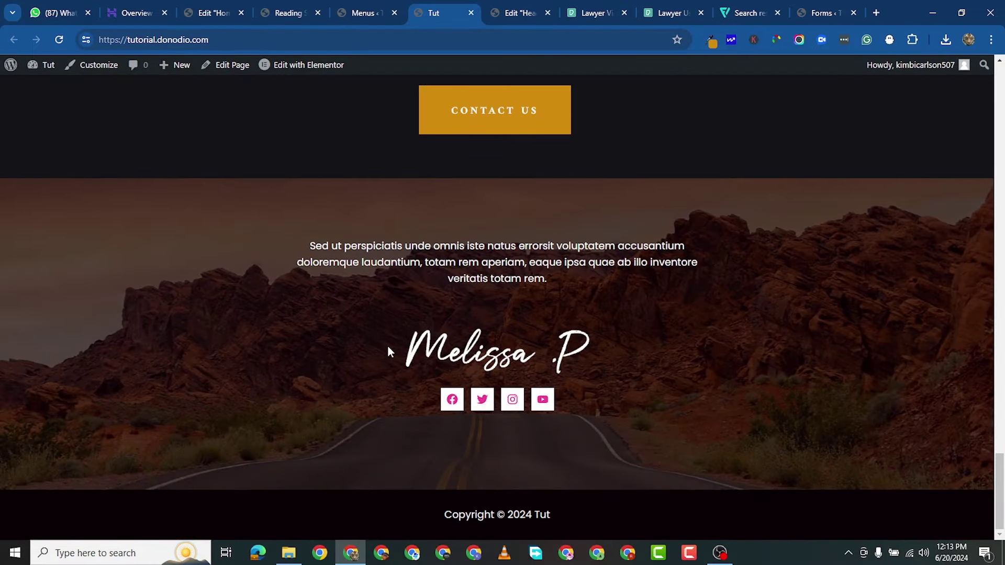
pyautogui.scroll(20, 397, 366)
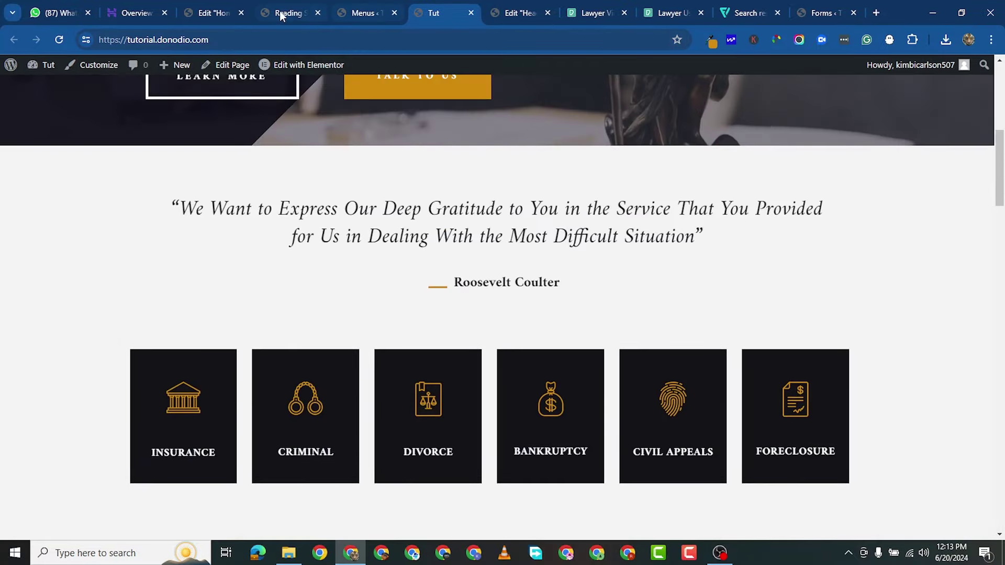
# Create a new Elementor Header & Footer Builder template titled Footer with the template type Footer.
pyautogui.click(281, 14)
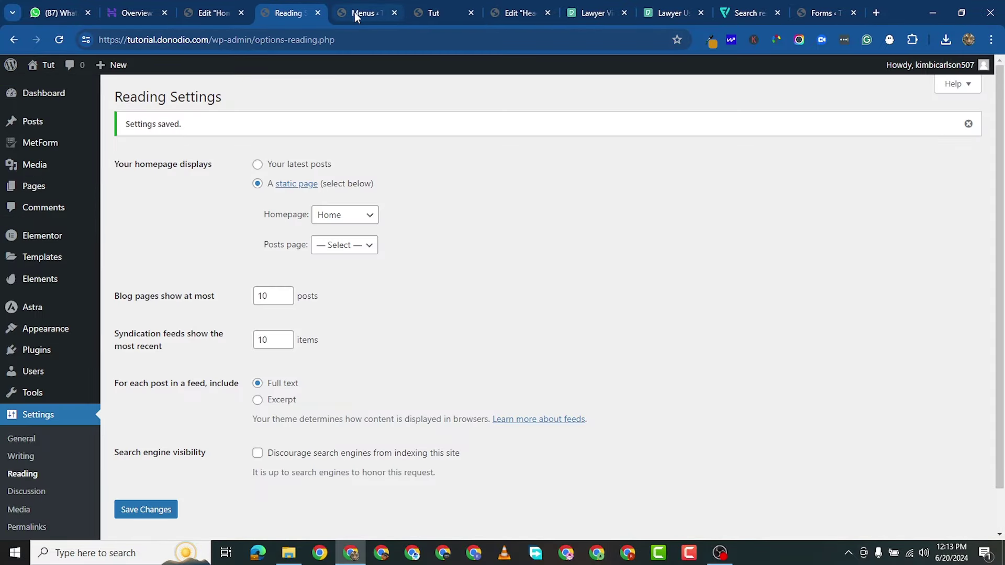
pyautogui.click(355, 14)
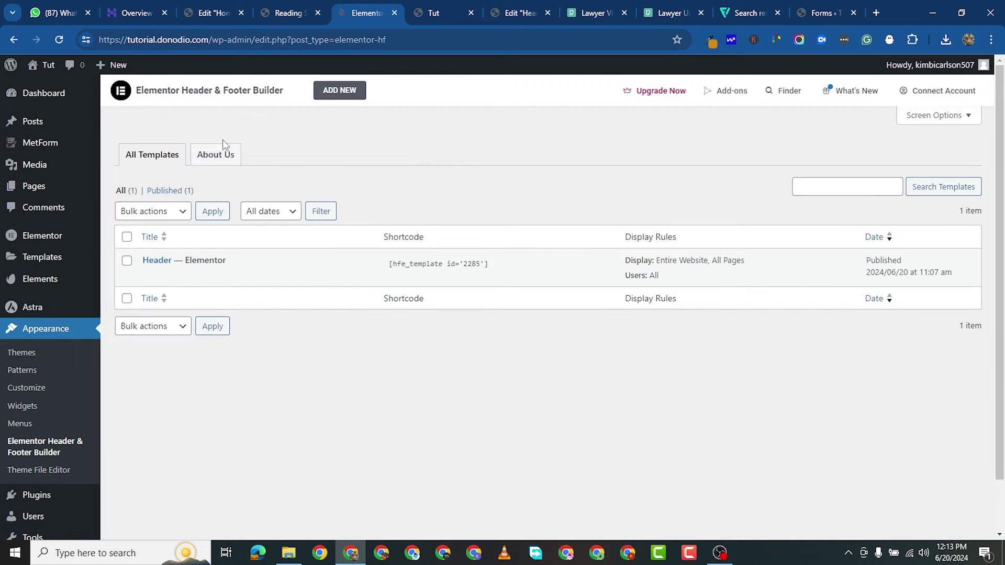
pyautogui.click(339, 90)
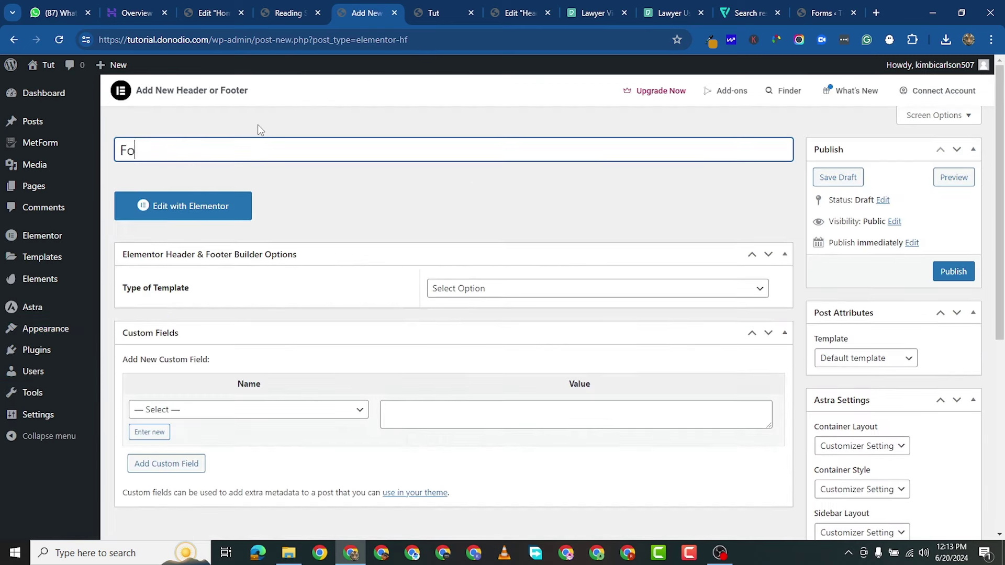
pyautogui.click(521, 295)
pyautogui.click(461, 341)
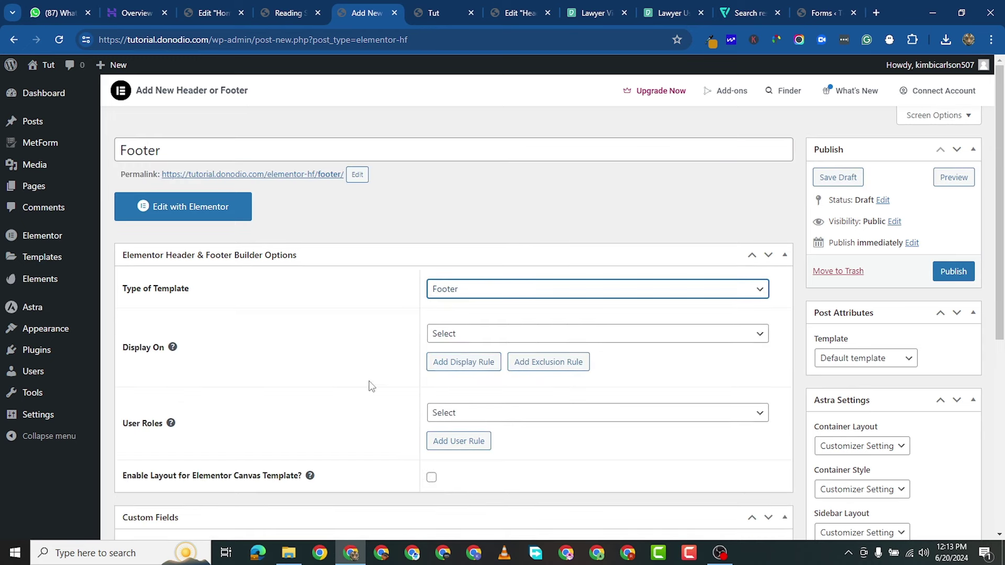
# Set the footer template to display on Entire Website and All Pages, with the user role All.
pyautogui.click(471, 337)
pyautogui.click(482, 110)
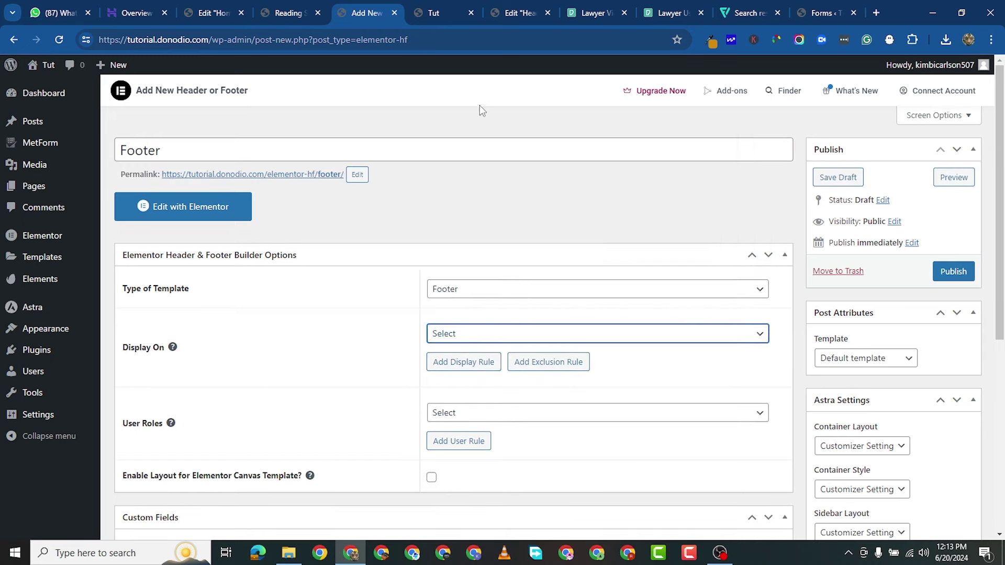
pyautogui.click(478, 362)
pyautogui.click(466, 359)
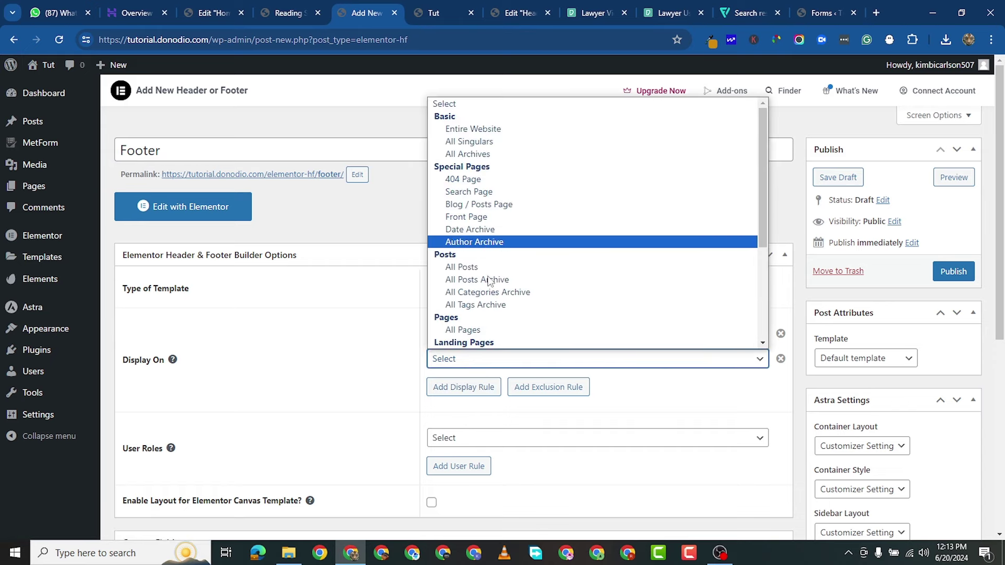
pyautogui.click(489, 330)
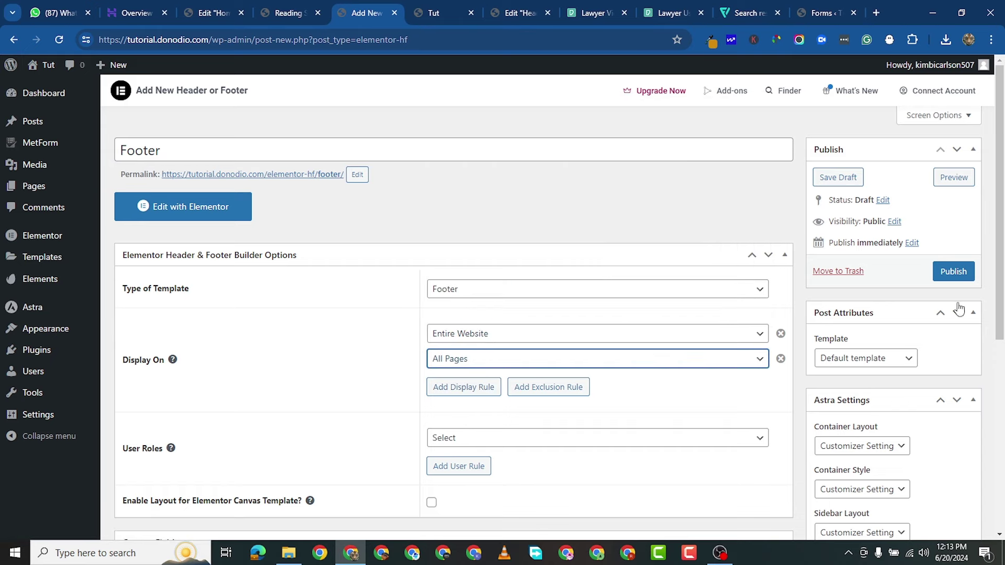
pyautogui.click(469, 443)
pyautogui.click(450, 320)
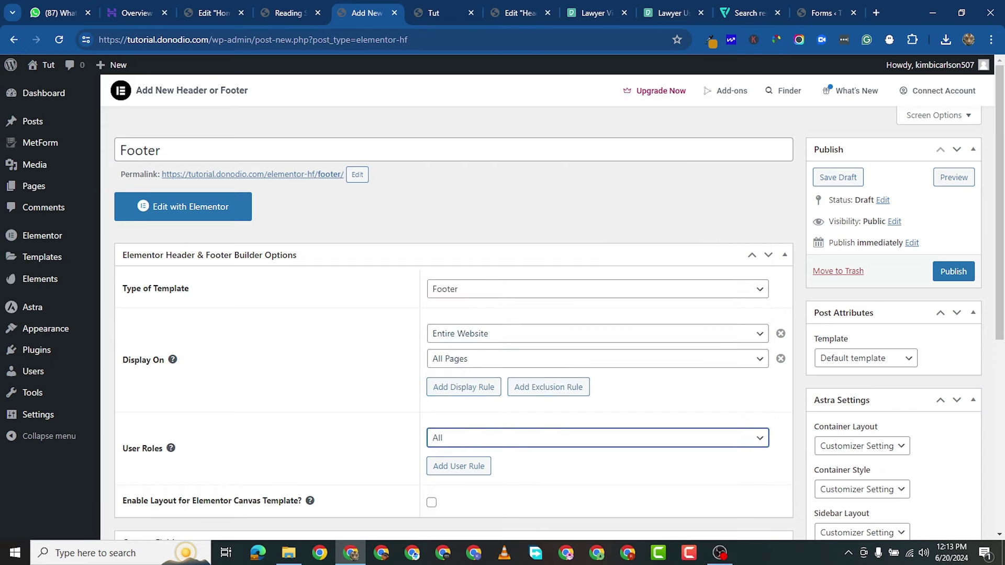
# Publish the footer template and open it for editing in Elementor.
pyautogui.click(945, 271)
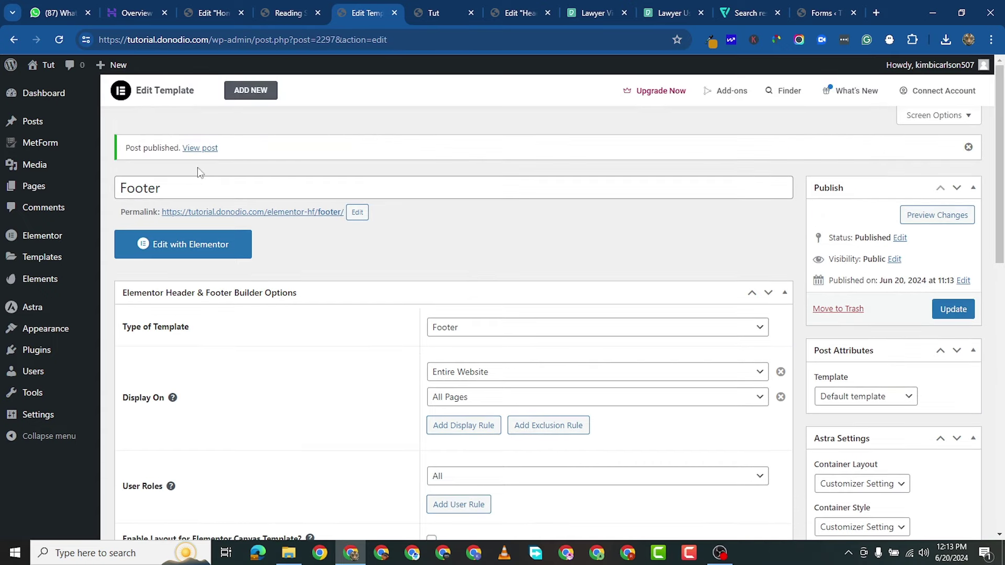
pyautogui.click(191, 246)
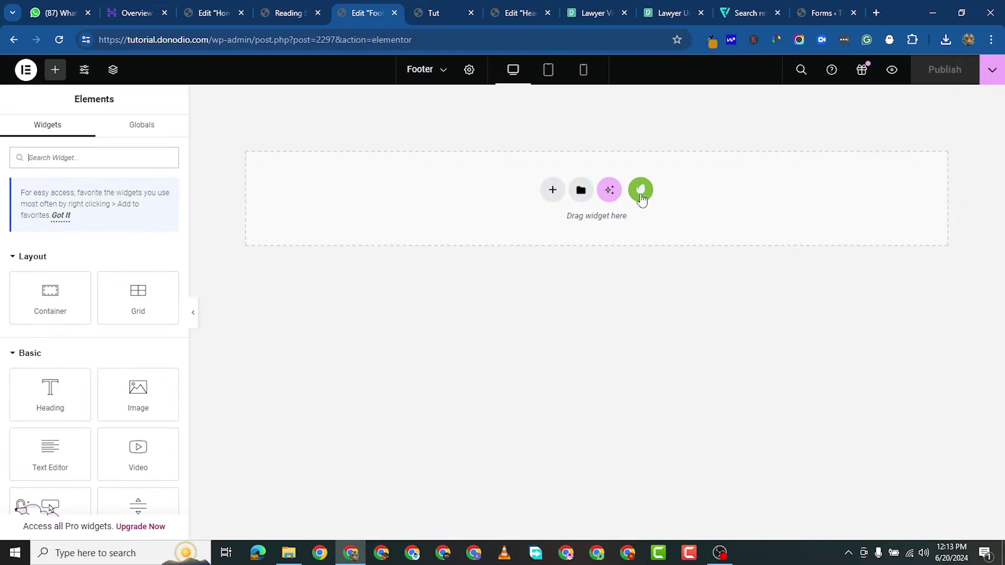
pyautogui.click(641, 191)
pyautogui.click(626, 132)
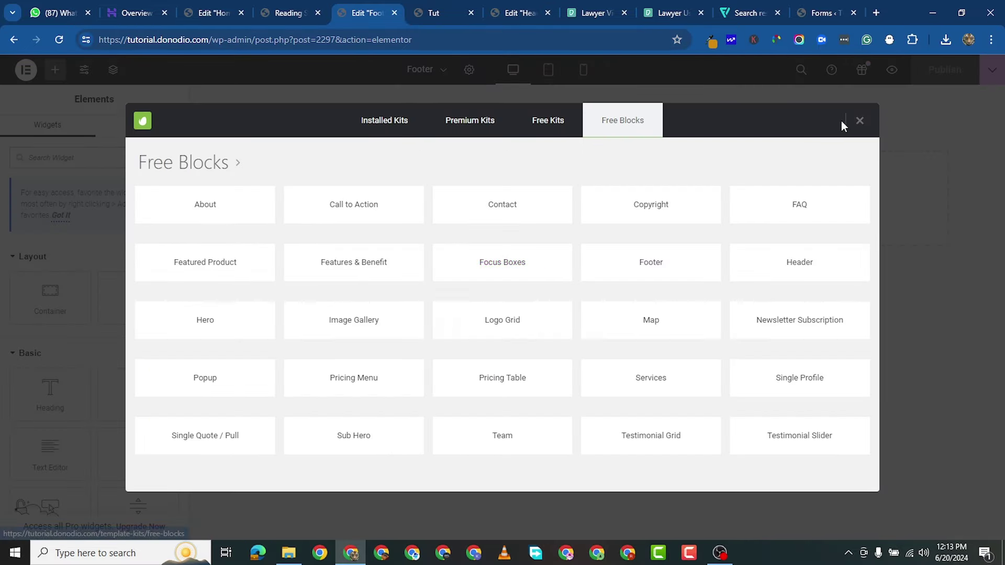
pyautogui.click(860, 121)
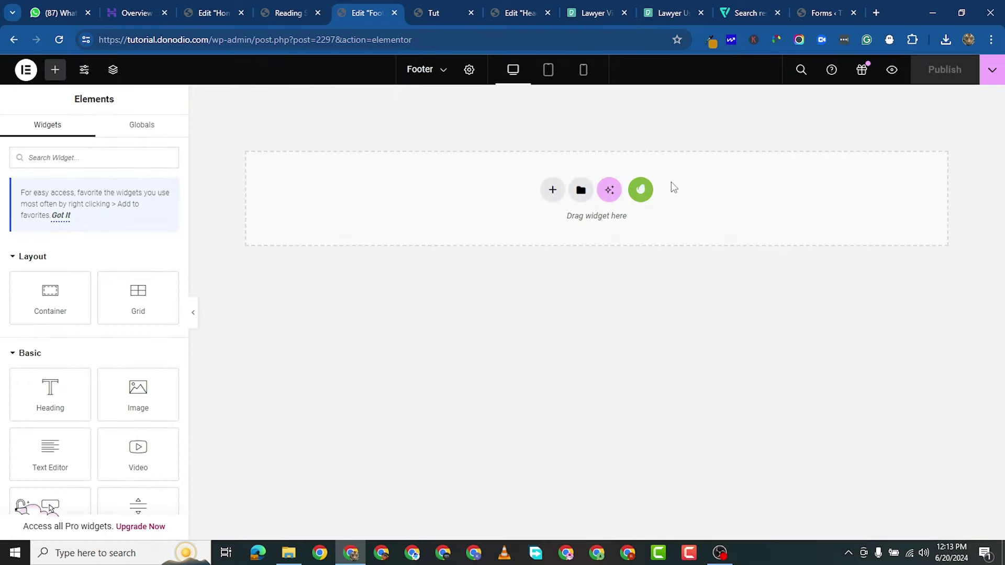
# Insert the black free footer block with a centred logo and social icons into the empty footer template.
pyautogui.click(643, 193)
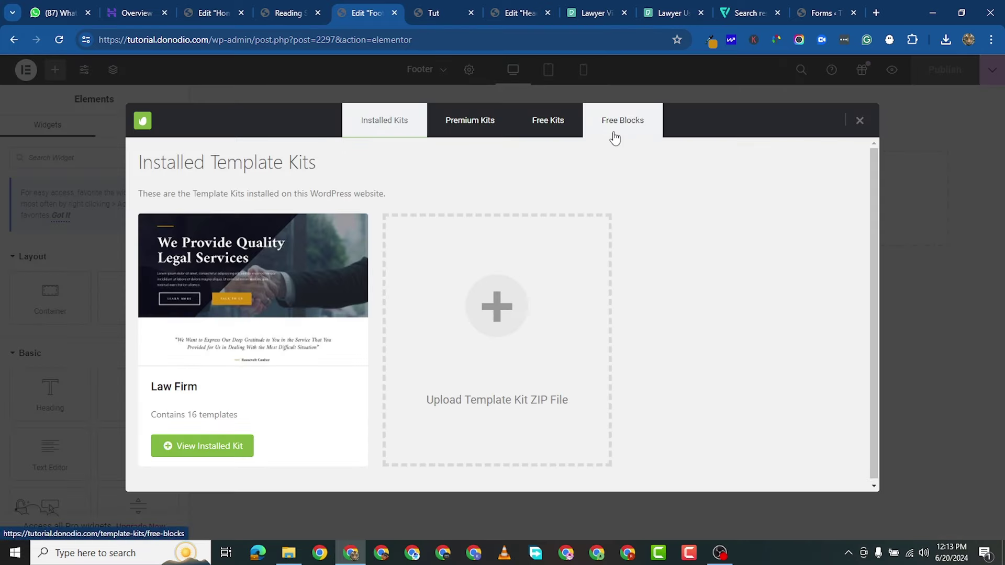
pyautogui.click(615, 138)
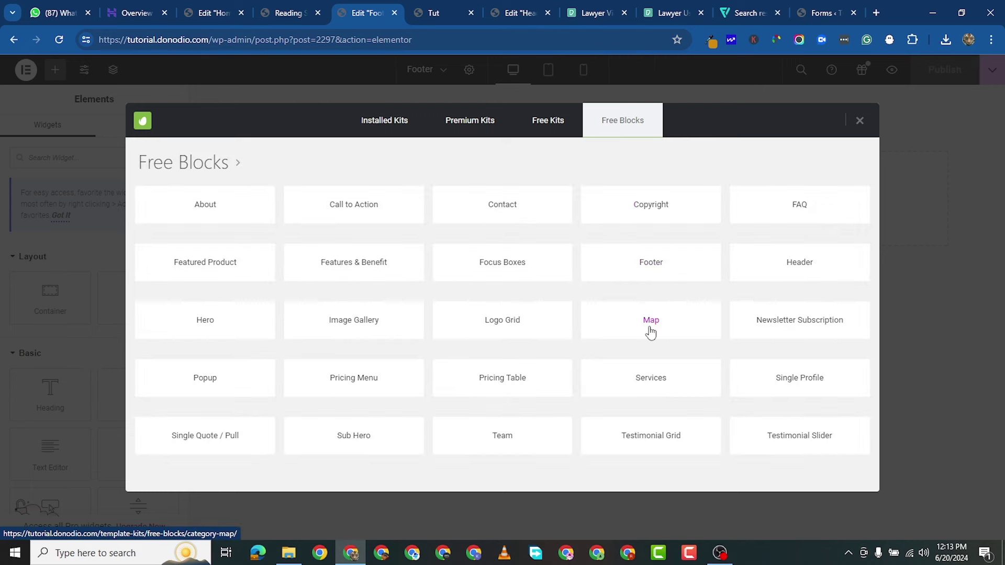
pyautogui.click(649, 283)
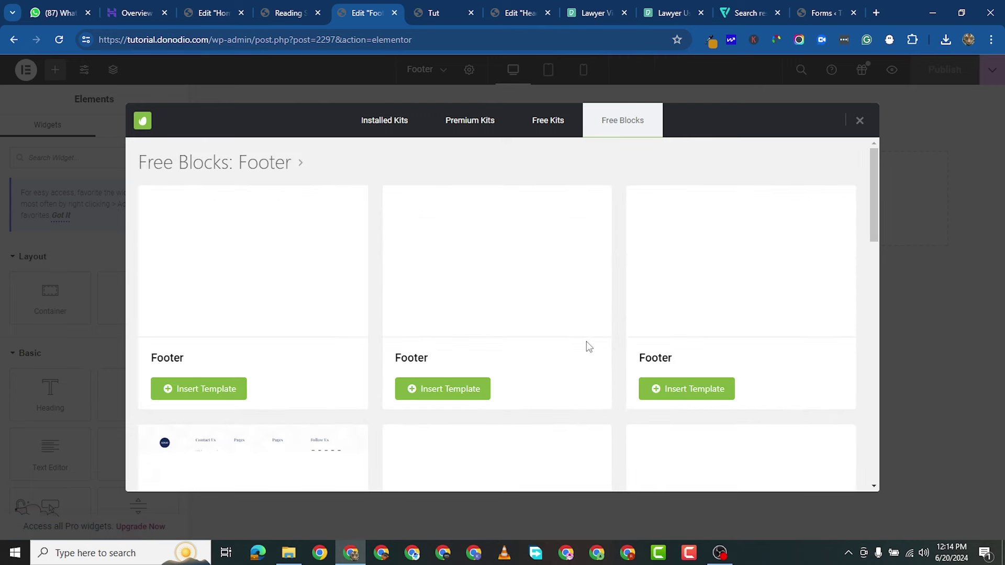
pyautogui.scroll(-4, 449, 375)
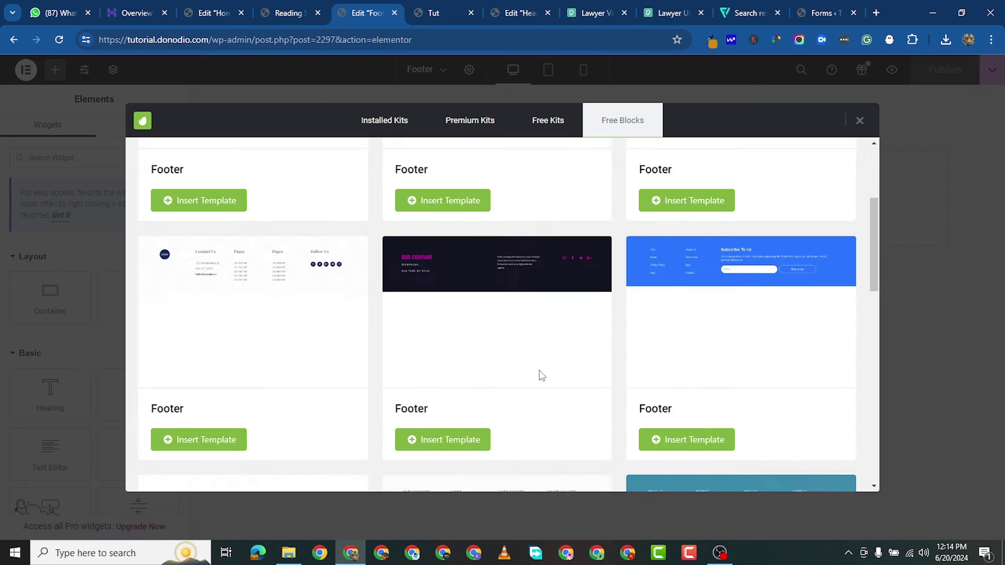
pyautogui.scroll(-10, 555, 372)
pyautogui.scroll(-2, 589, 358)
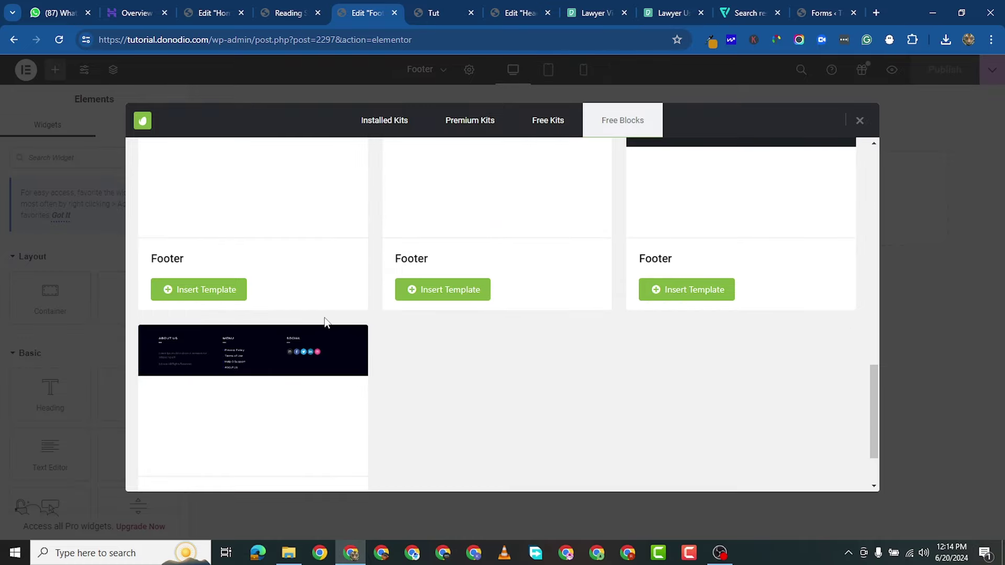
pyautogui.scroll(-1, 413, 338)
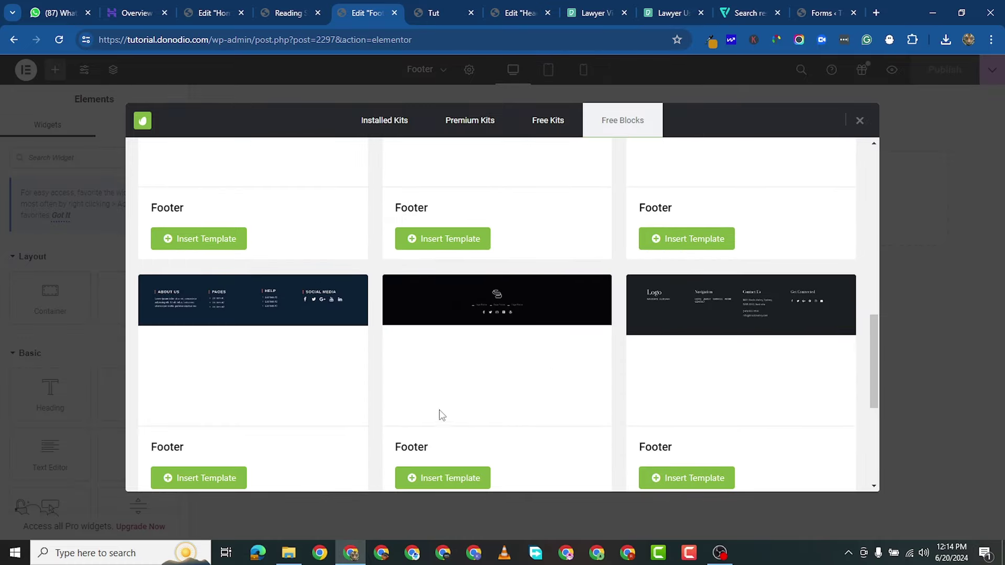
pyautogui.scroll(-1, 449, 413)
pyautogui.click(468, 416)
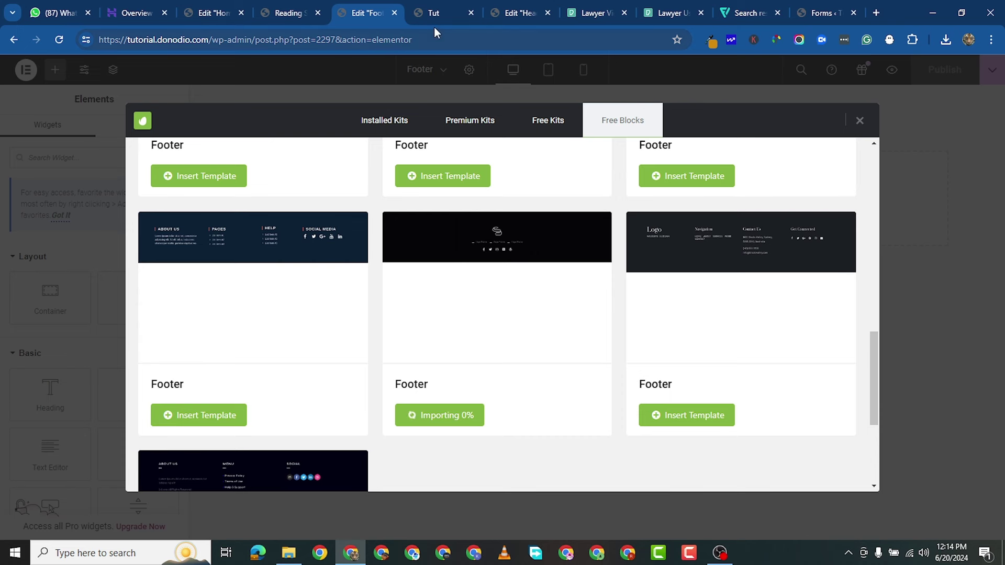
# Review the live homepage from the hero section down to the closing contact banner.
pyautogui.click(445, 13)
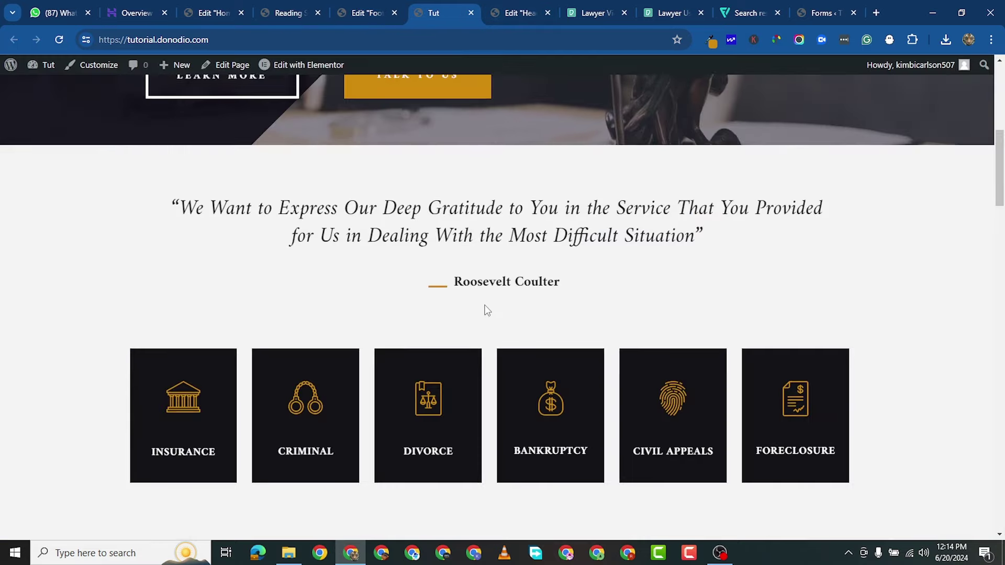
pyautogui.scroll(-4, 482, 308)
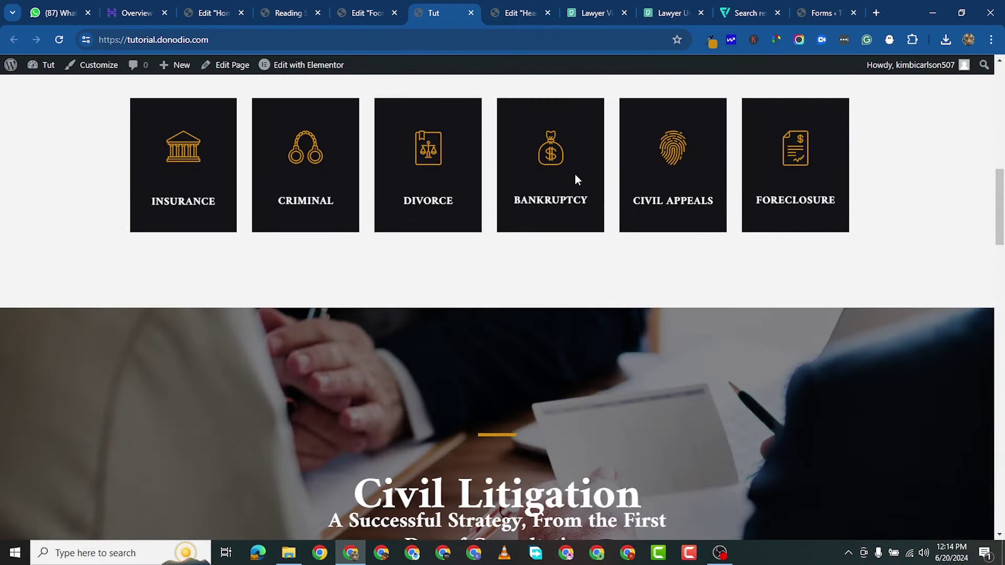
pyautogui.scroll(-12, 575, 175)
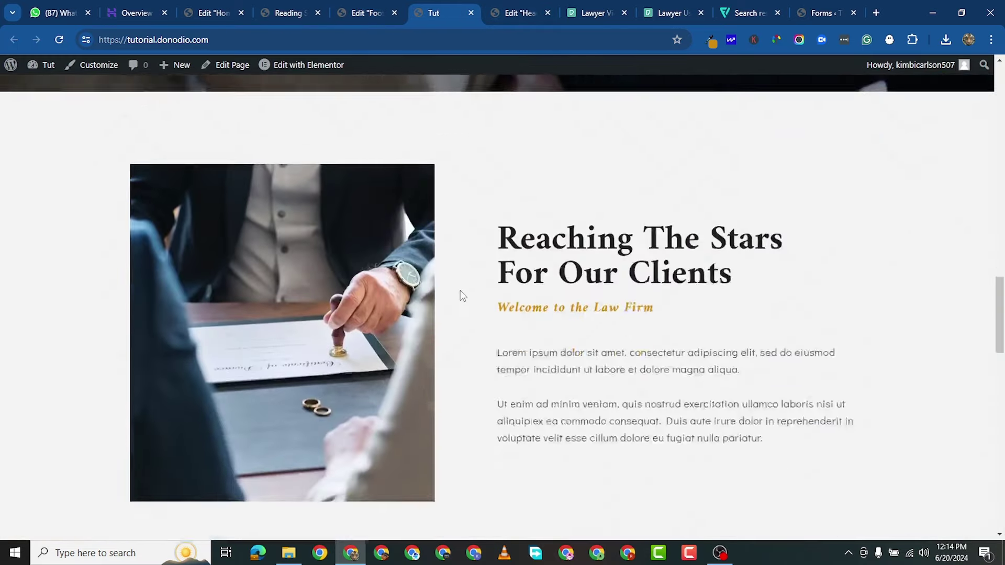
pyautogui.scroll(-13, 463, 297)
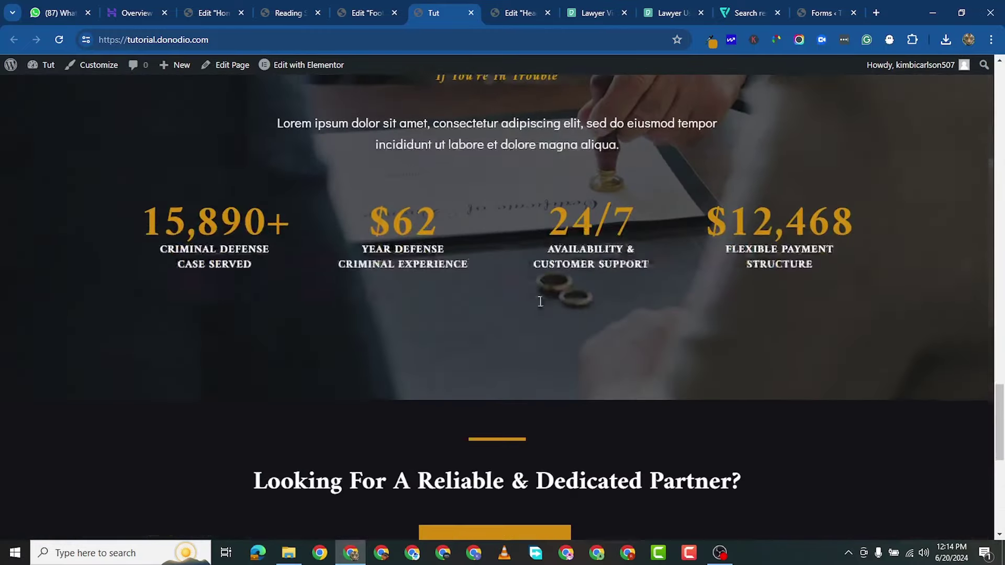
pyautogui.scroll(-7, 542, 307)
pyautogui.scroll(6, 544, 309)
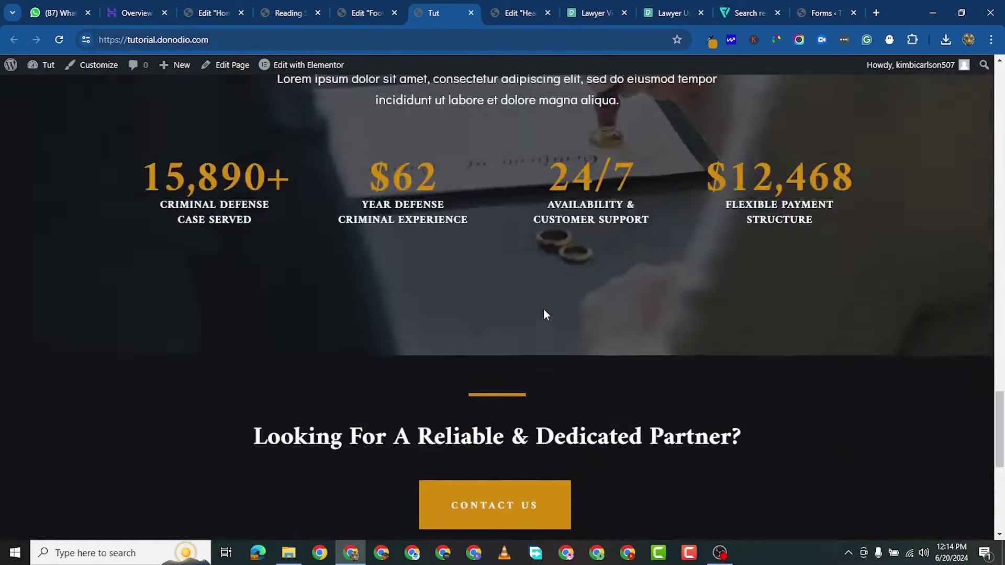
pyautogui.scroll(20, 545, 313)
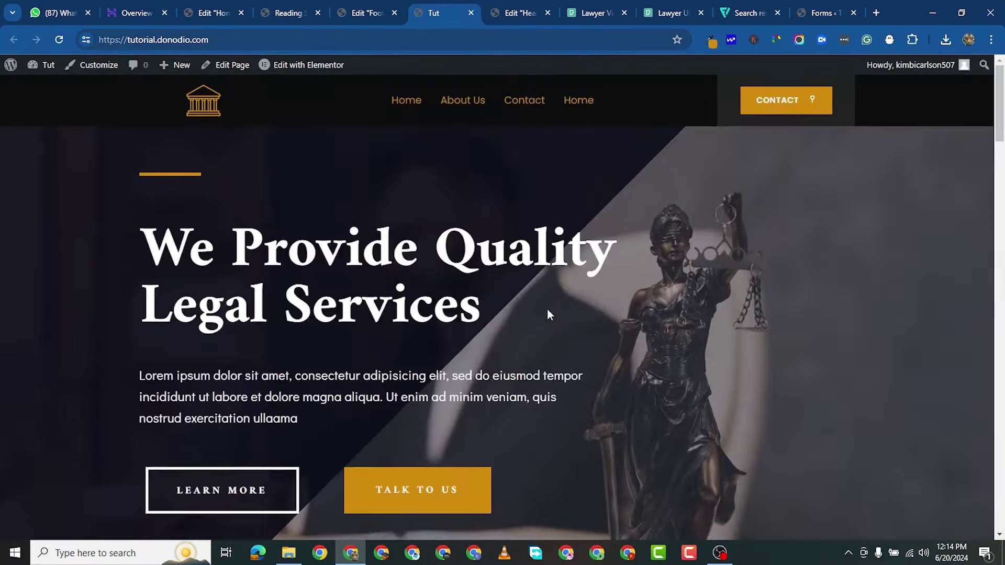
pyautogui.scroll(-7, 534, 312)
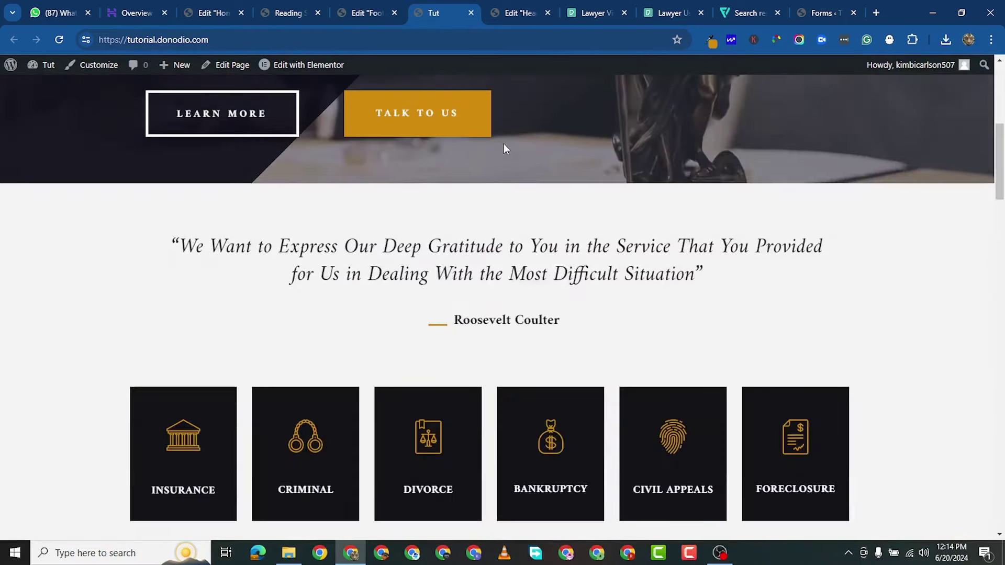
# Replace the footer template's centred logo image with home1-icon1.png from the media library.
pyautogui.click(356, 12)
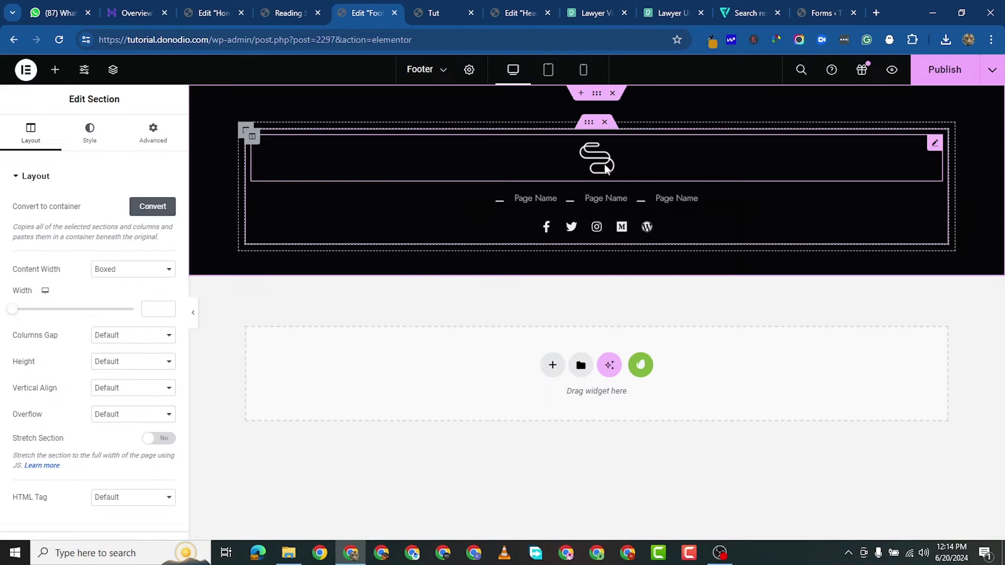
pyautogui.click(636, 159)
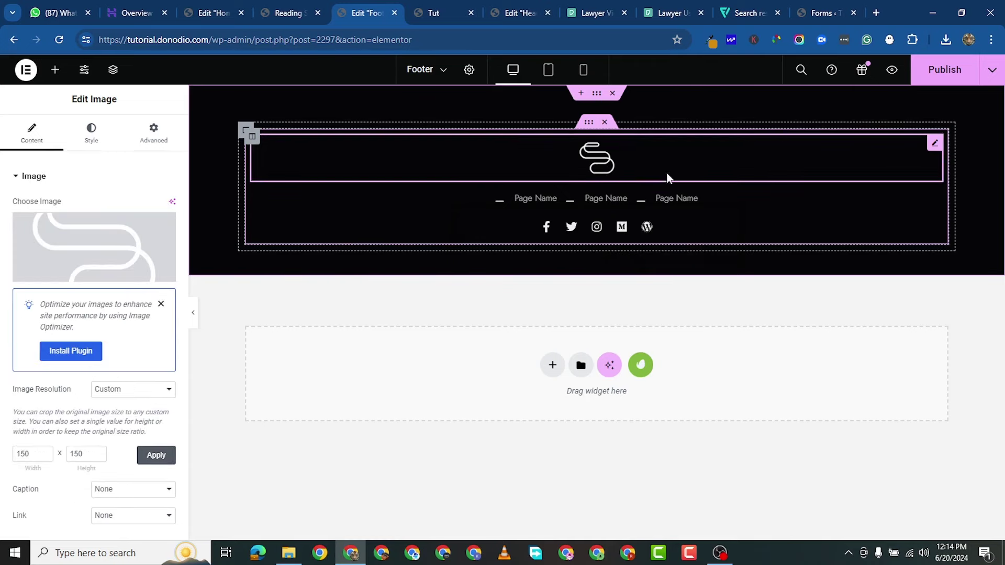
pyautogui.click(83, 244)
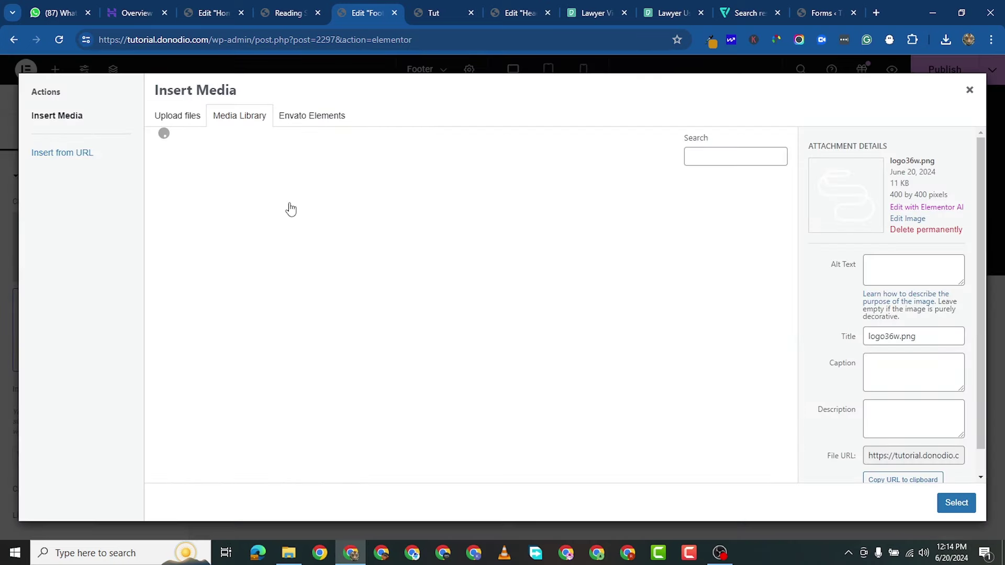
pyautogui.scroll(-7, 681, 366)
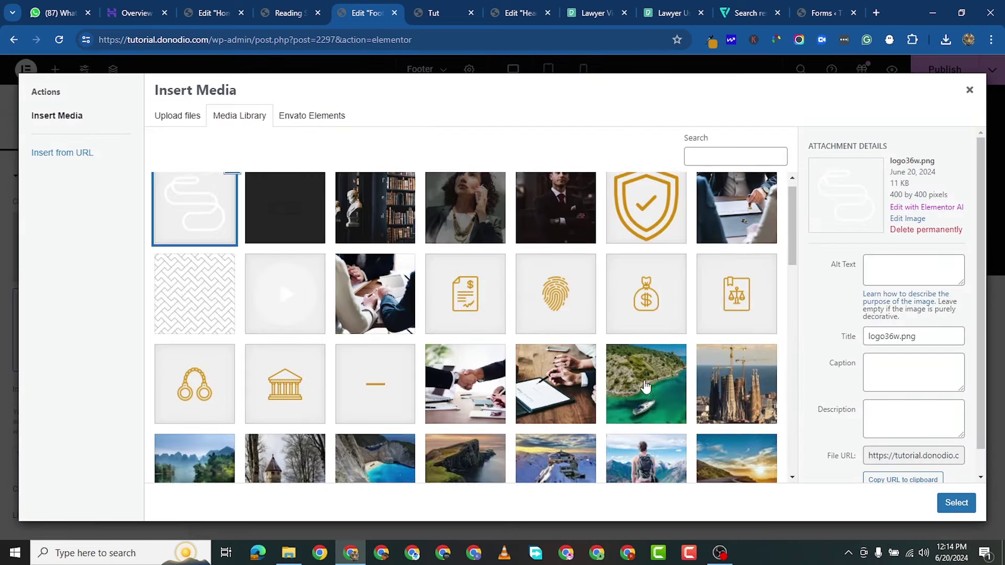
pyautogui.scroll(2, 644, 413)
pyautogui.scroll(5, 649, 398)
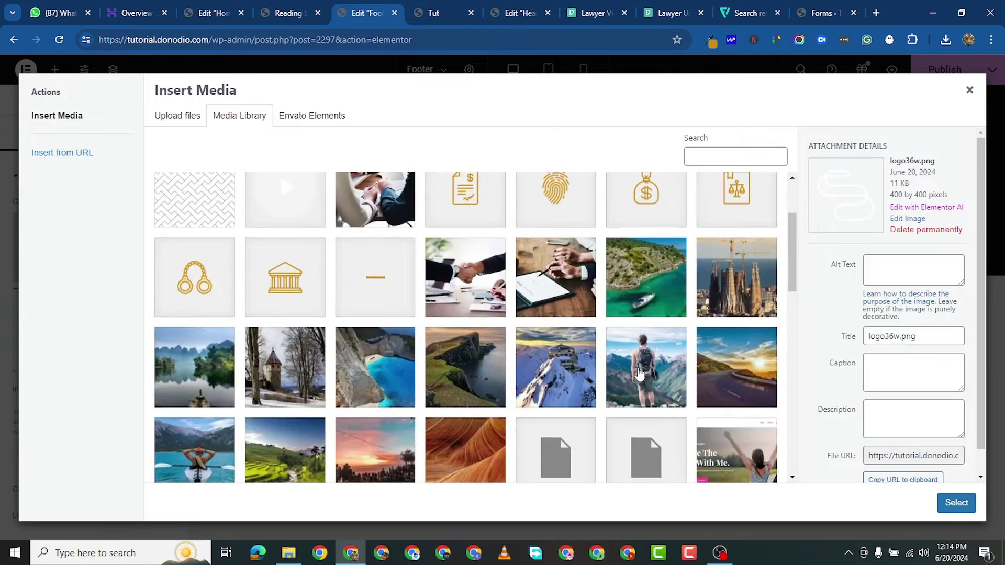
pyautogui.click(313, 413)
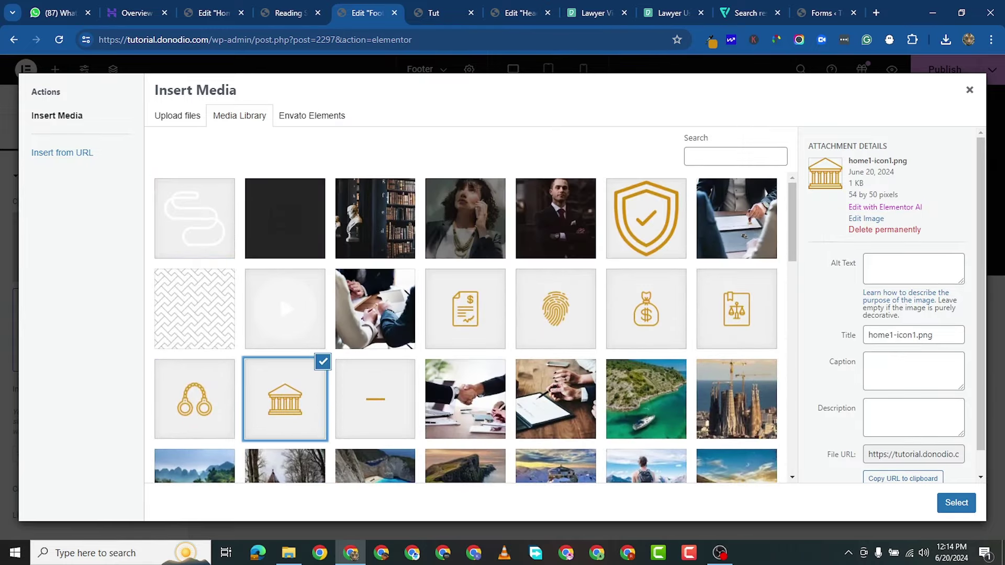
pyautogui.click(957, 503)
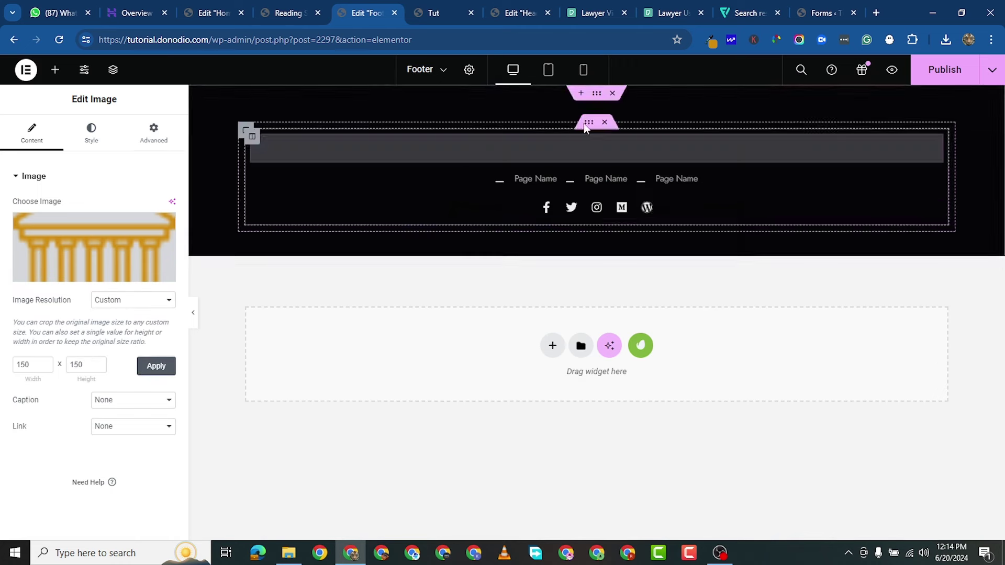
# Remove the footer section's background image and set its background colour to #000000.
pyautogui.click(594, 99)
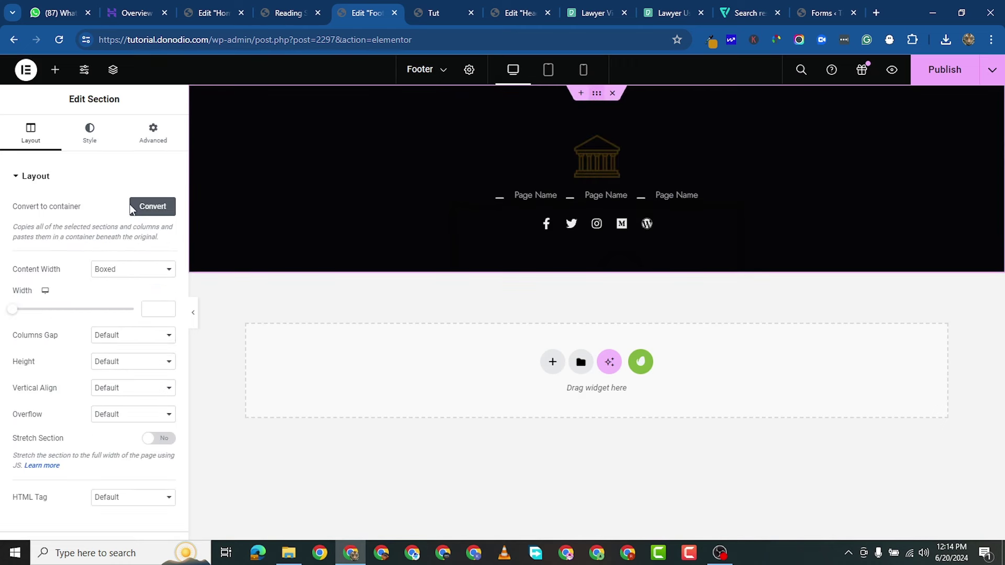
pyautogui.click(89, 132)
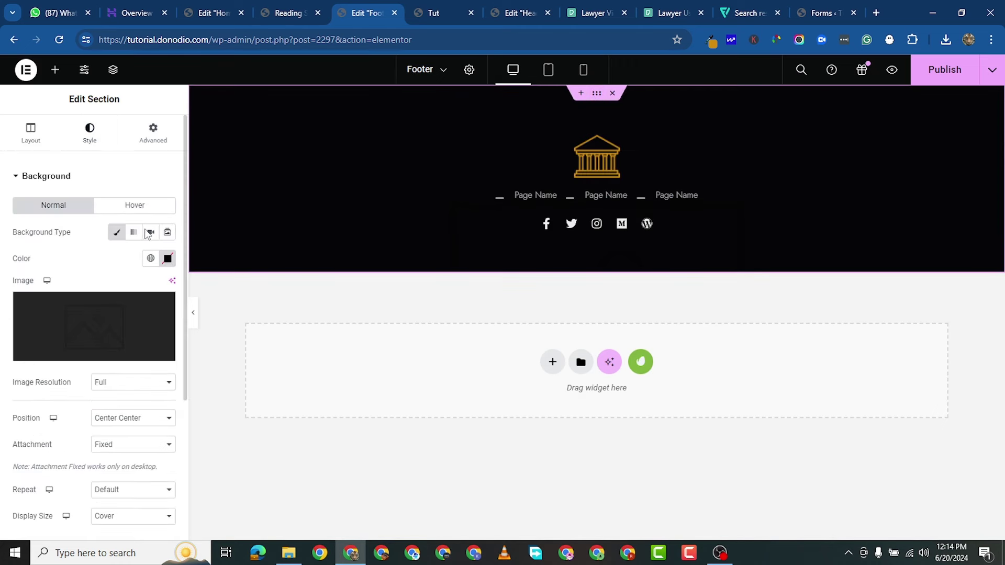
pyautogui.click(163, 261)
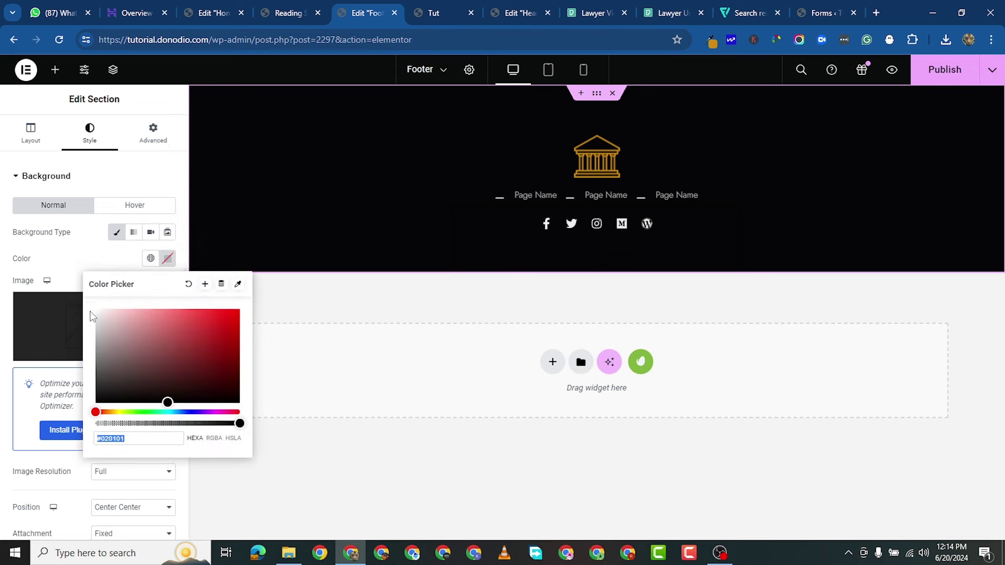
pyautogui.click(54, 320)
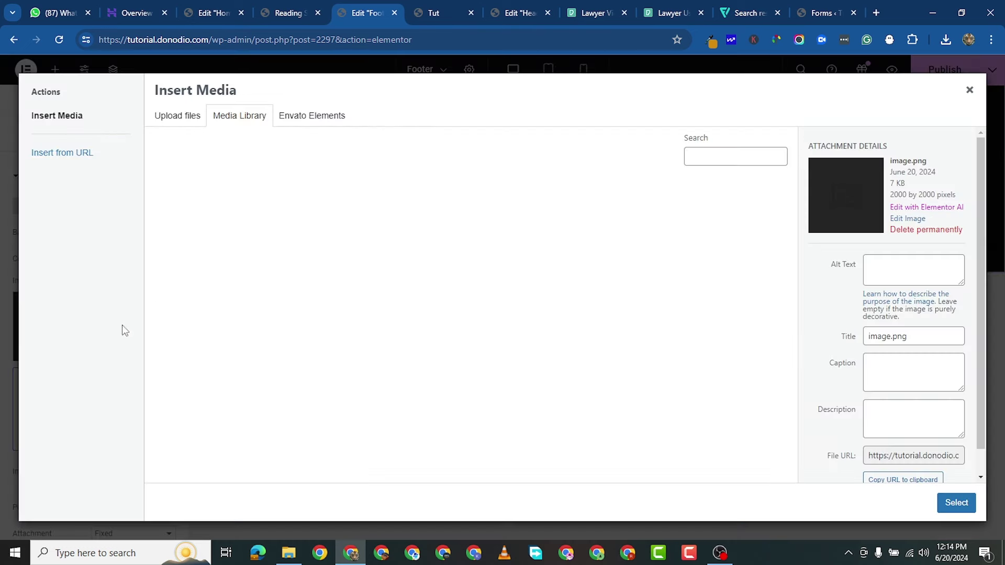
pyautogui.click(970, 91)
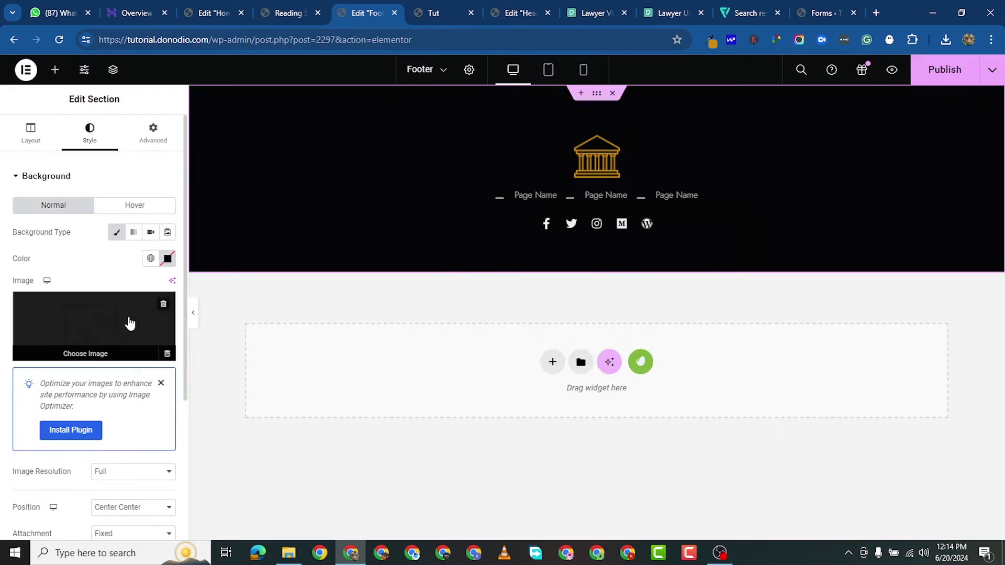
pyautogui.click(167, 353)
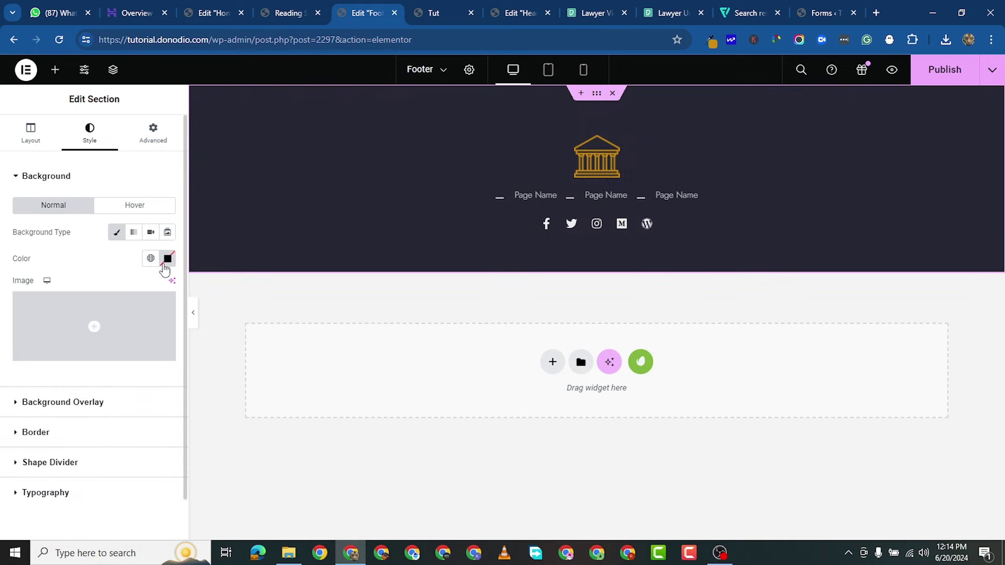
pyautogui.click(168, 259)
pyautogui.write('#000000')
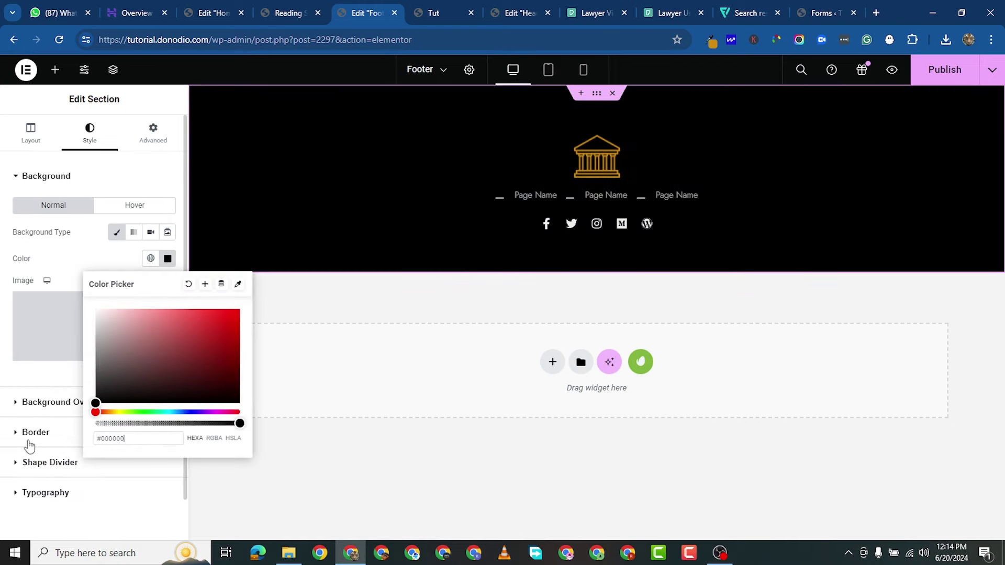
pyautogui.click(4, 416)
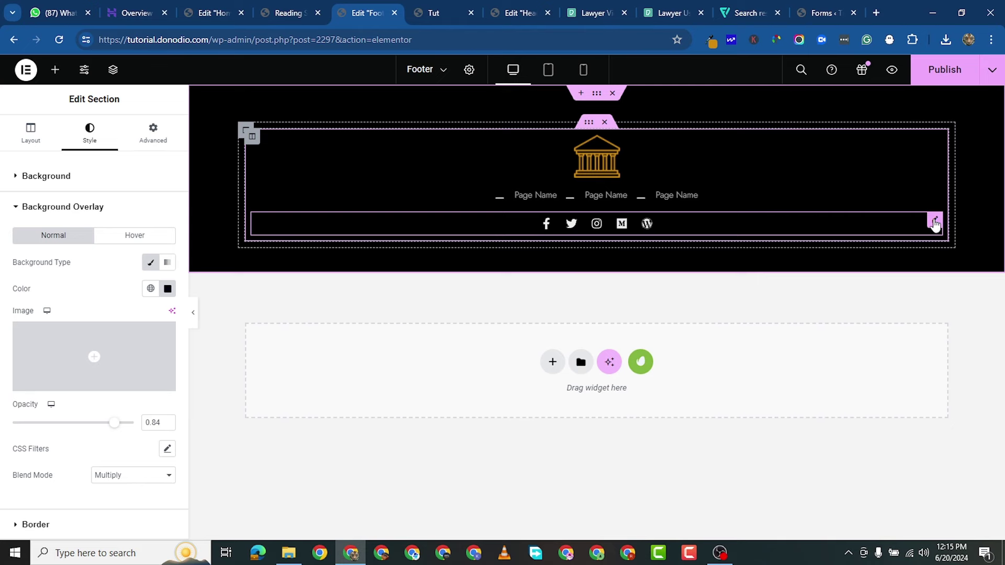
# Remove the Wordpress and Medium items from the footer's social icons.
pyautogui.click(259, 231)
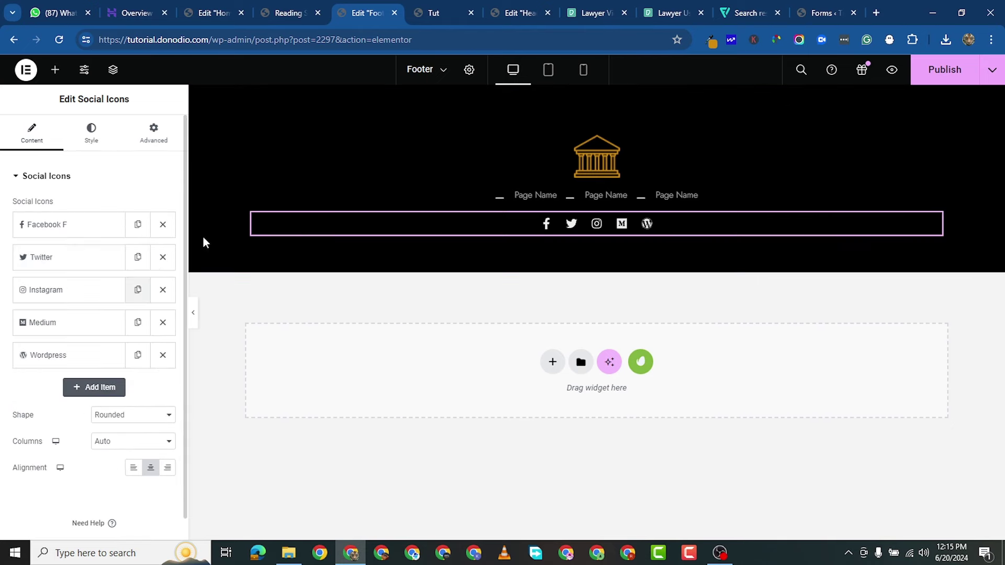
pyautogui.click(163, 356)
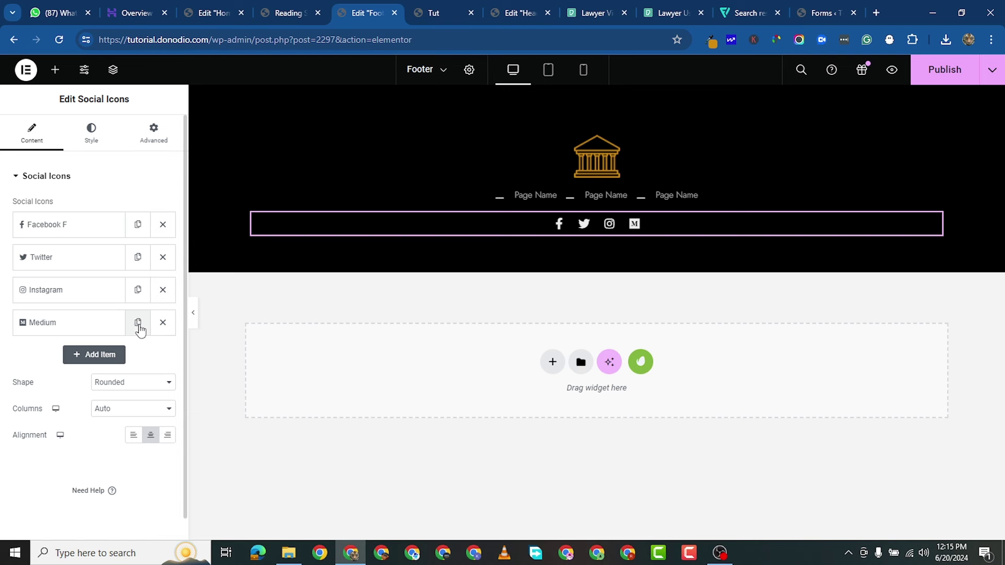
pyautogui.click(163, 323)
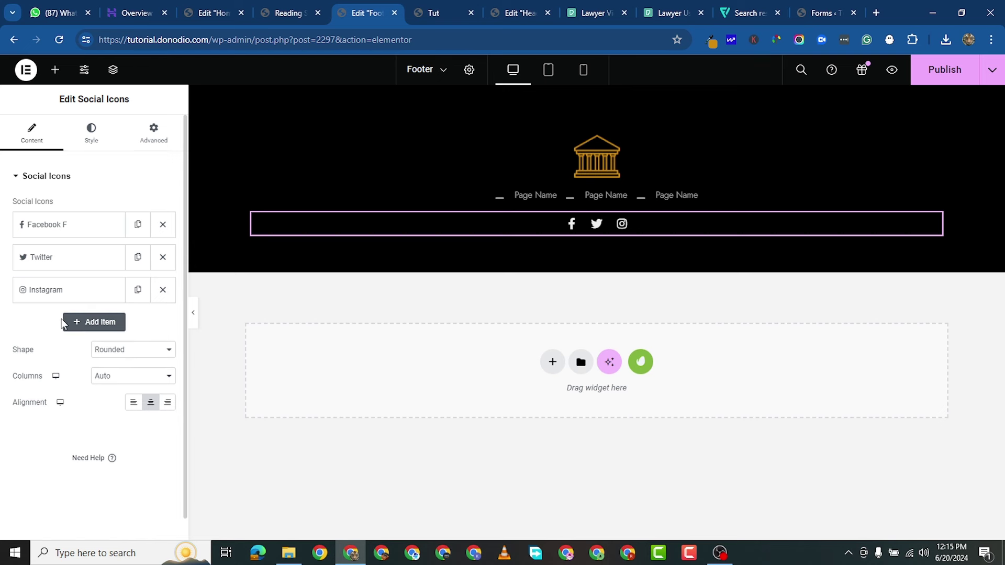
# Add a social item with the Tiktok icon to the footer's social icons and publish the footer.
pyautogui.click(87, 323)
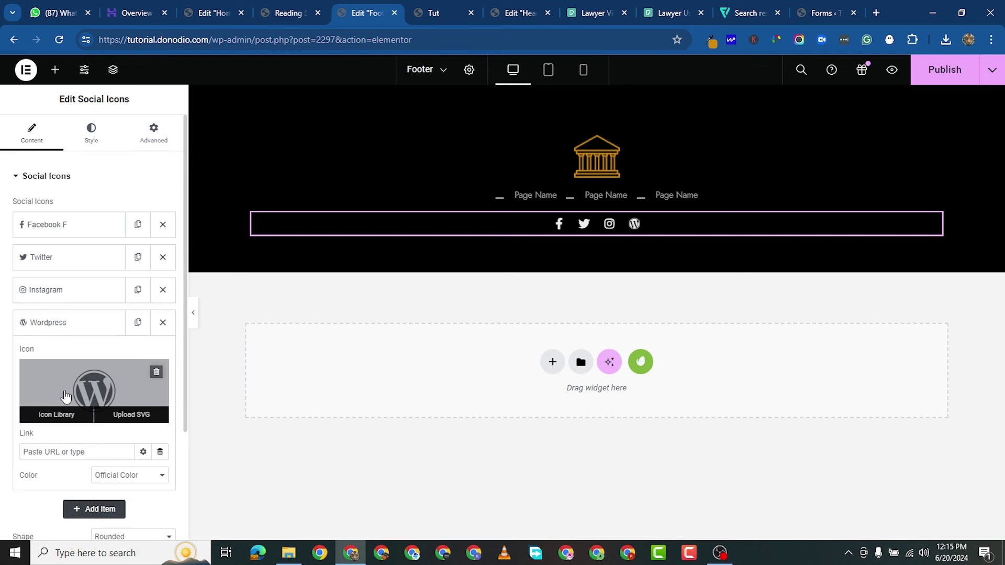
pyautogui.click(101, 385)
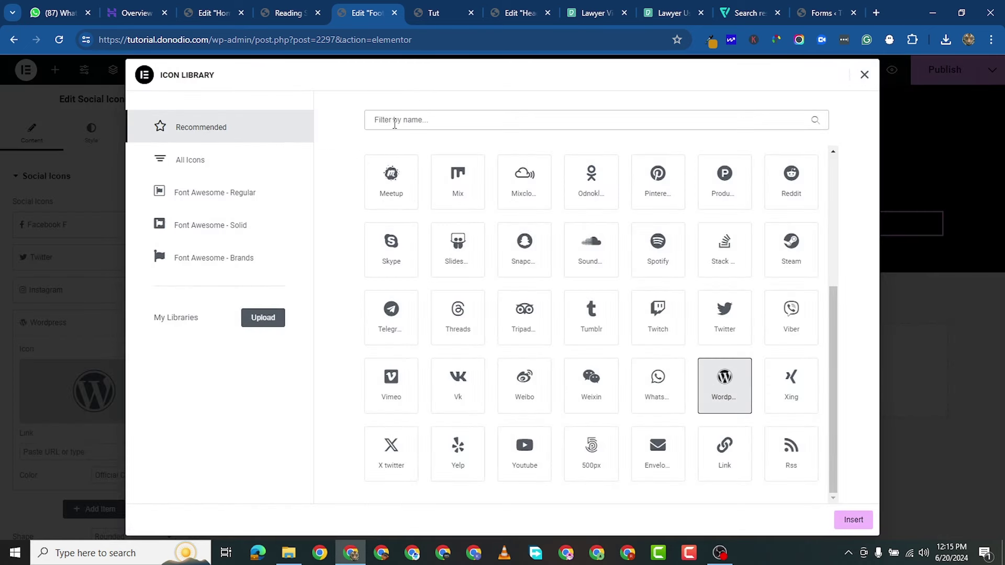
pyautogui.click(395, 124)
pyautogui.write('ti')
pyautogui.press('BackSpace')
pyautogui.write('i')
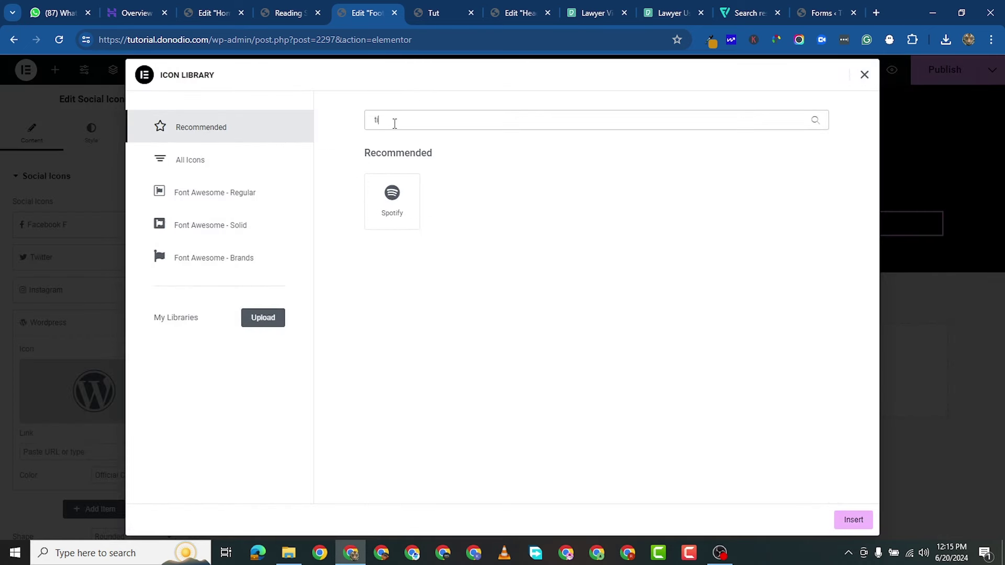
pyautogui.write('k')
pyautogui.click(205, 164)
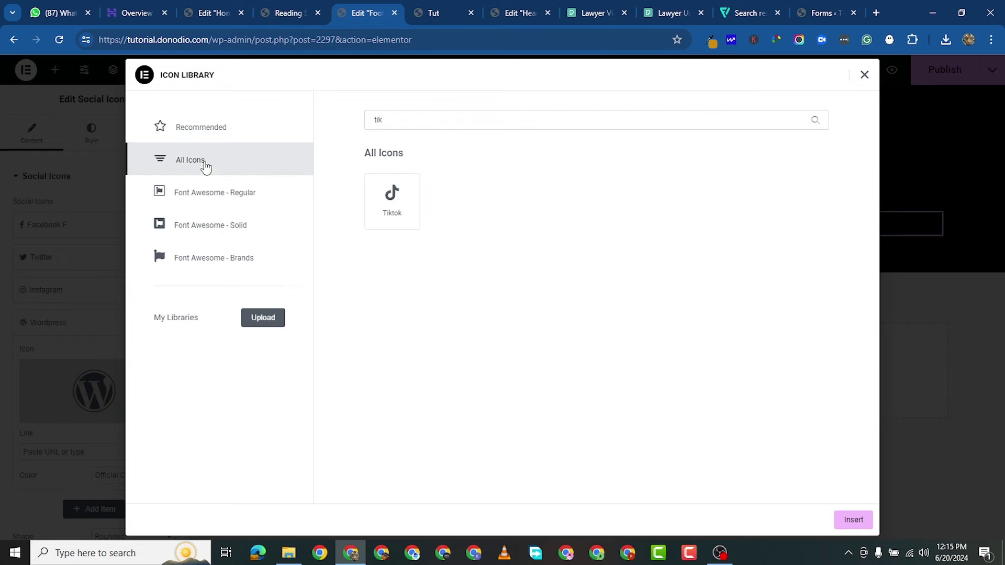
pyautogui.click(413, 216)
pyautogui.click(850, 520)
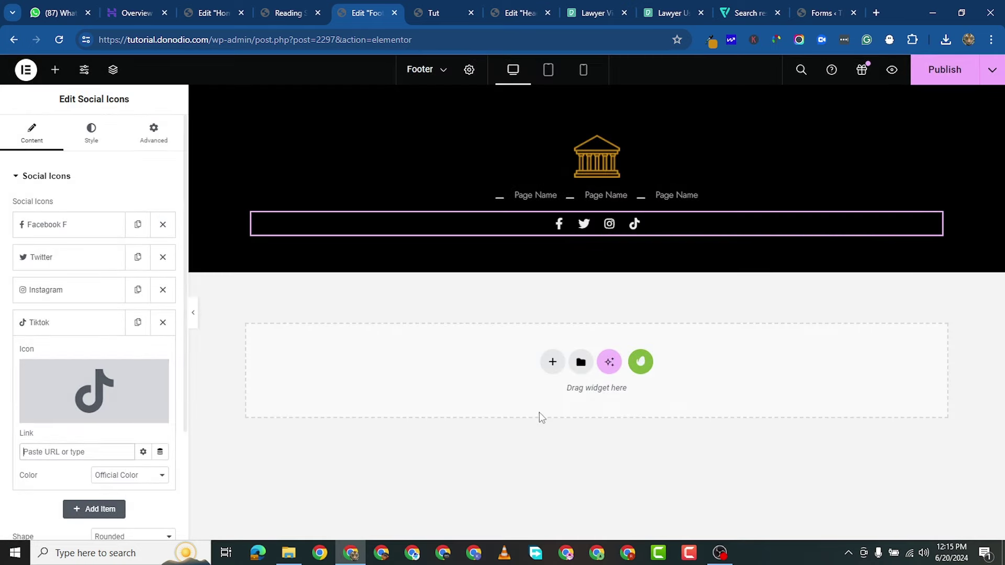
pyautogui.click(945, 75)
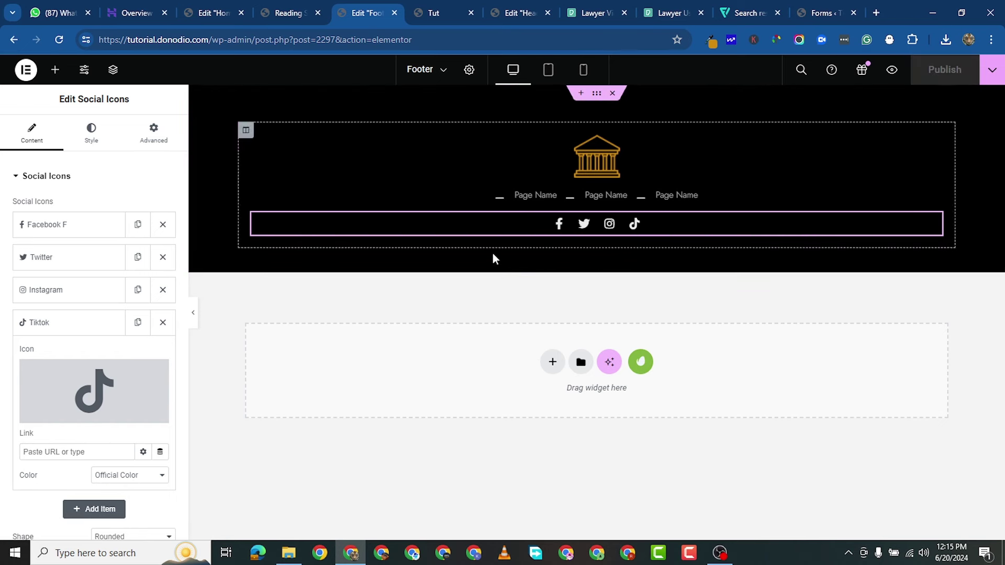
# Add a single-column container below the footer section with a Text Editor widget reading "All Rights Reserved".
pyautogui.click(553, 361)
pyautogui.click(544, 404)
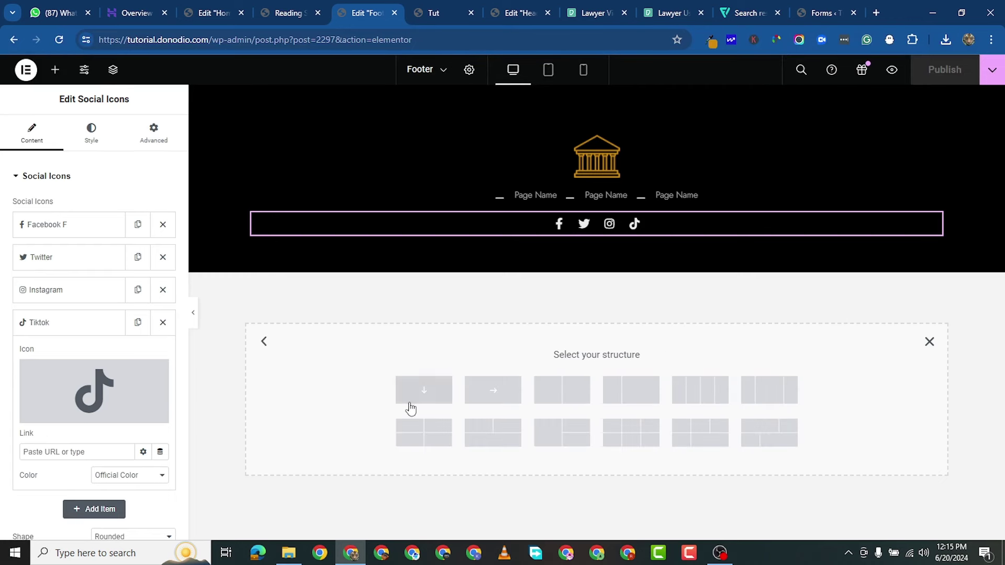
pyautogui.click(424, 390)
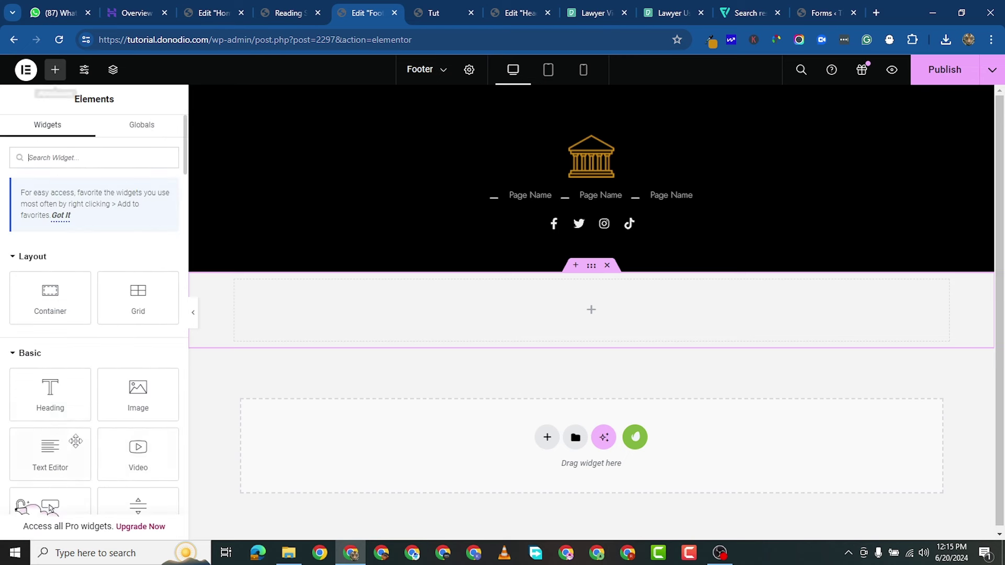
pyautogui.moveTo(54, 460); pyautogui.dragTo(467, 314)
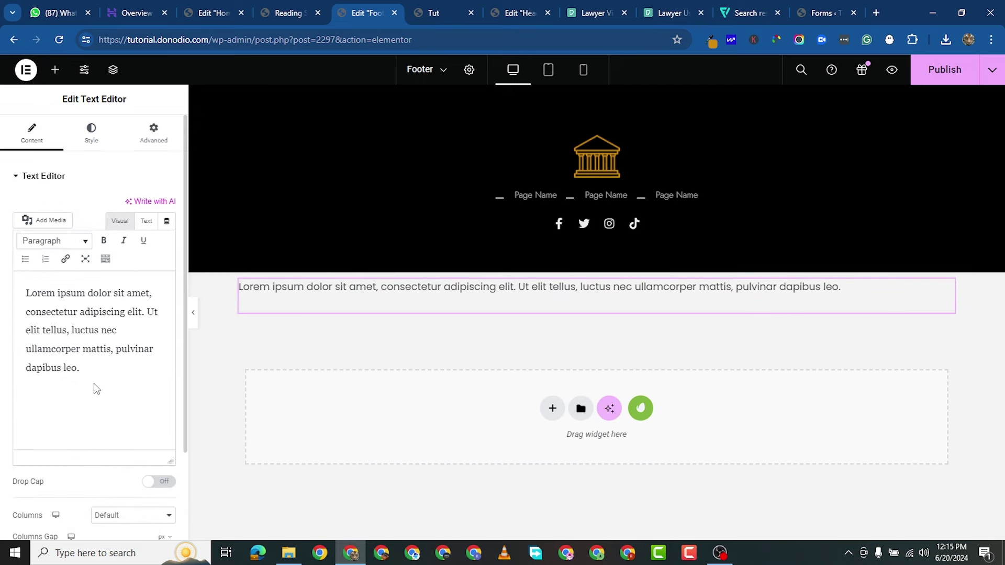
pyautogui.hotkey('ctrl', 'a')
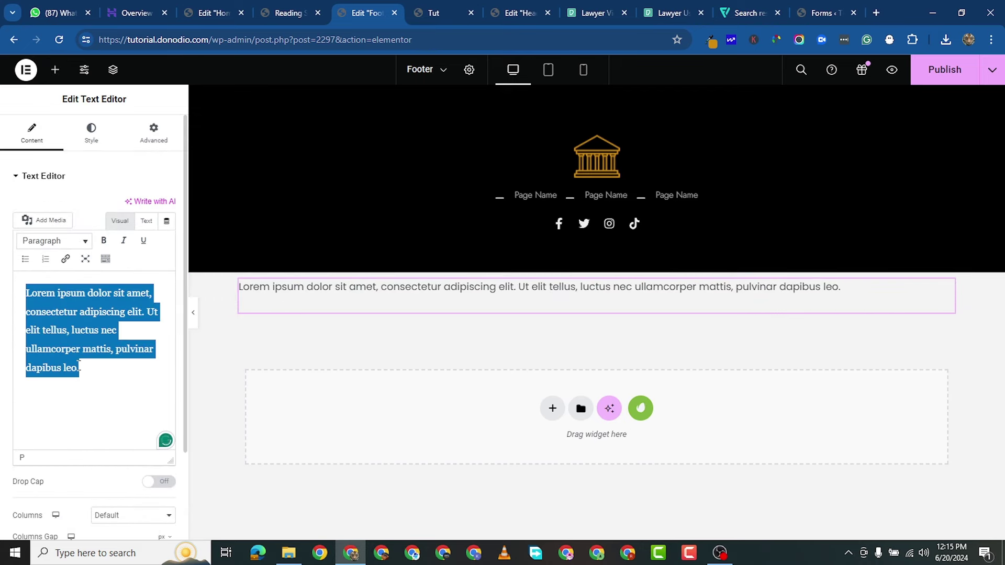
pyautogui.write('AL')
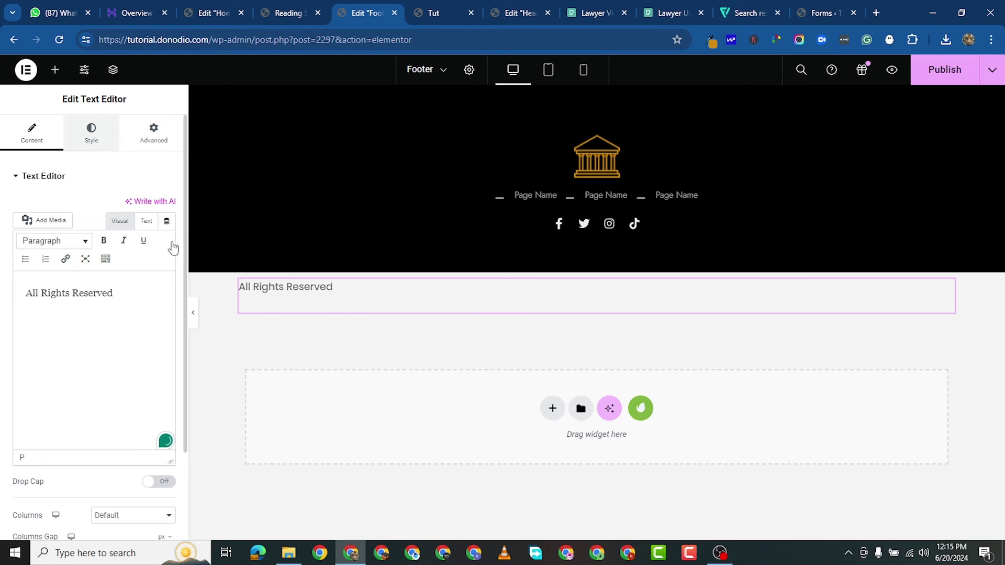
# Set the "All Rights Reserved" text colour to white (#FFFFFF).
pyautogui.click(91, 133)
pyautogui.click(167, 232)
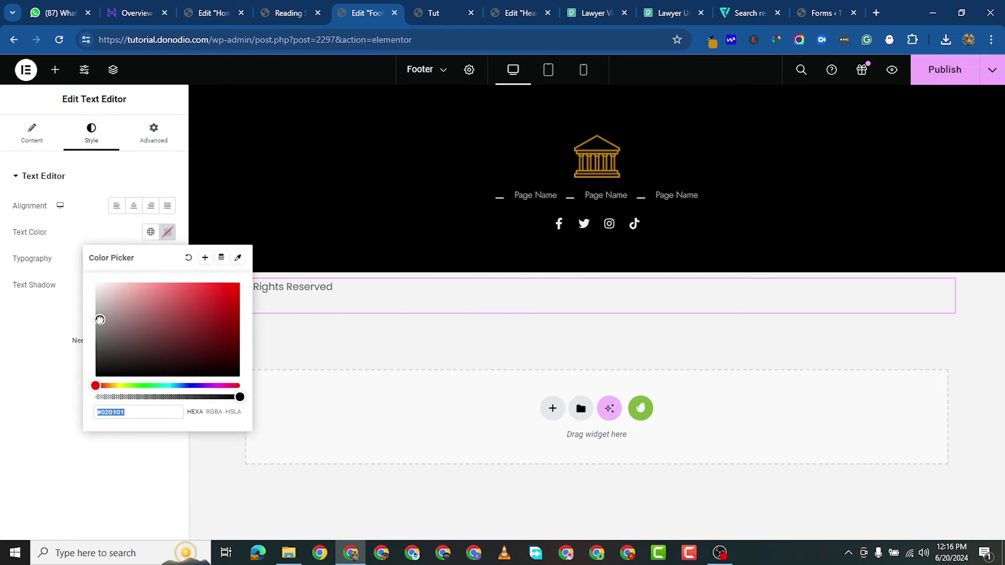
pyautogui.moveTo(100, 320); pyautogui.dragTo(87, 270)
pyautogui.click(24, 398)
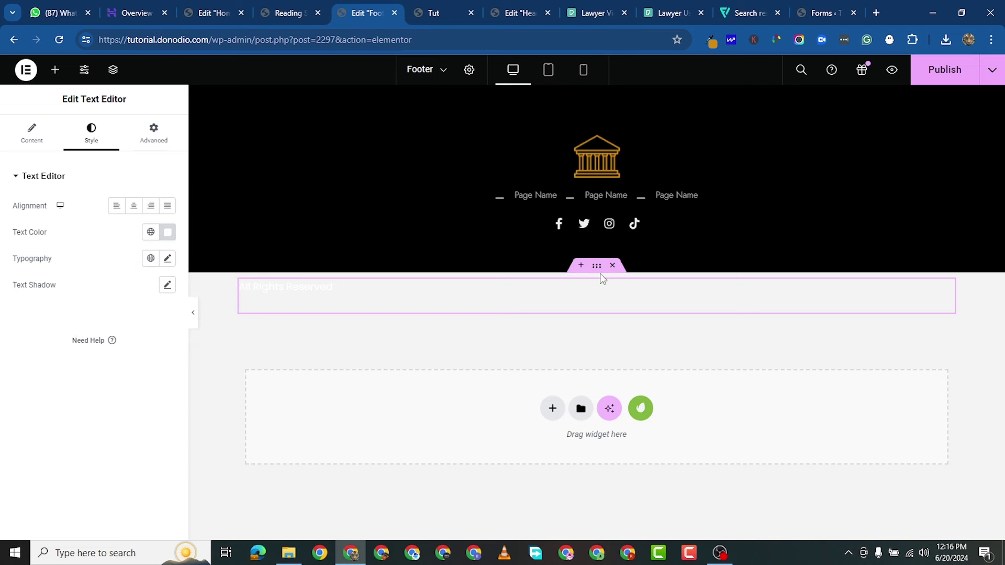
# Give the container holding the "All Rights Reserved" text a classic background in colour #000000.
pyautogui.press('Escape')
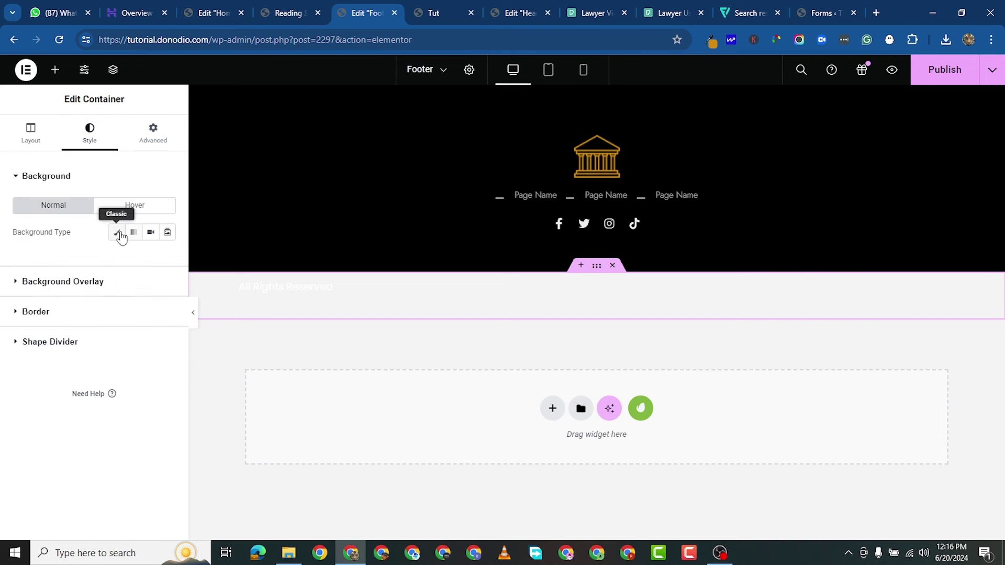
pyautogui.click(117, 232)
pyautogui.click(166, 258)
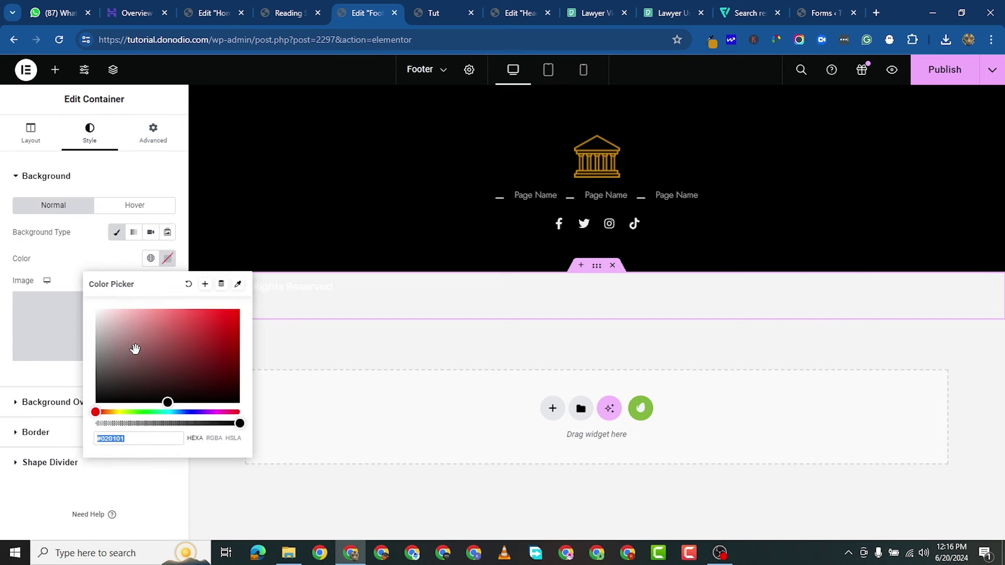
pyautogui.moveTo(142, 355); pyautogui.dragTo(68, 426)
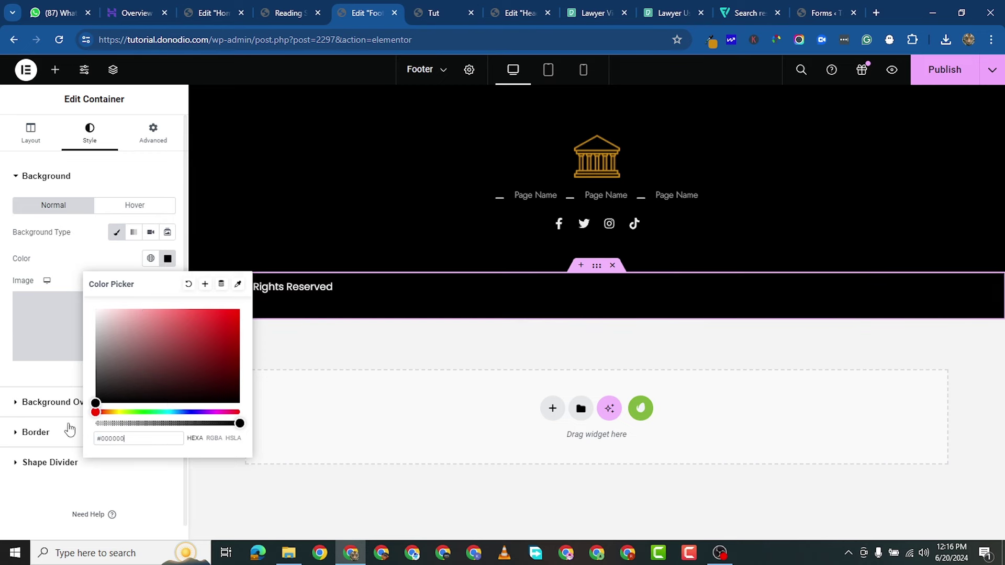
pyautogui.click(11, 483)
pyautogui.click(50, 462)
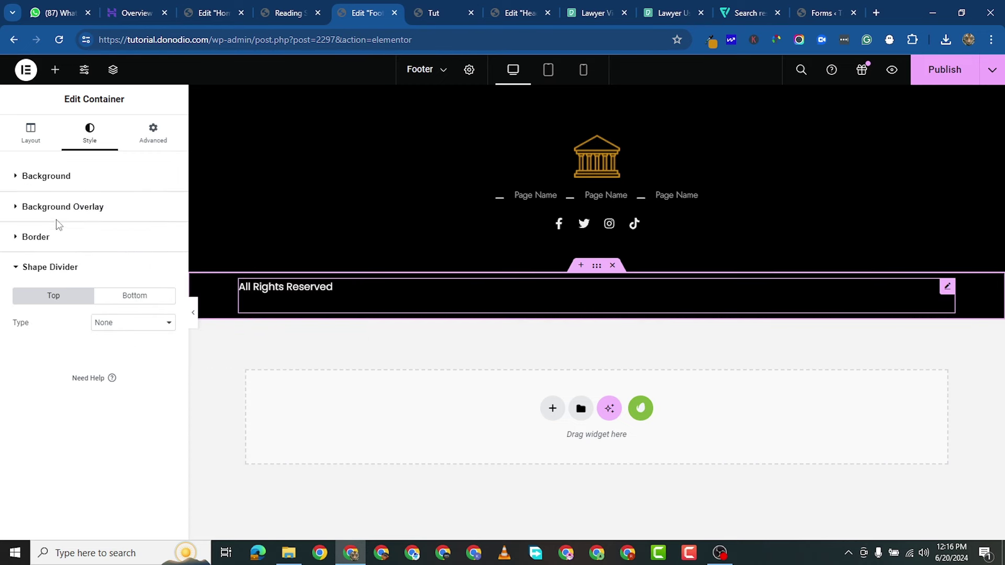
# Centre-align the "All Rights Reserved" text and publish the footer.
pyautogui.click(134, 206)
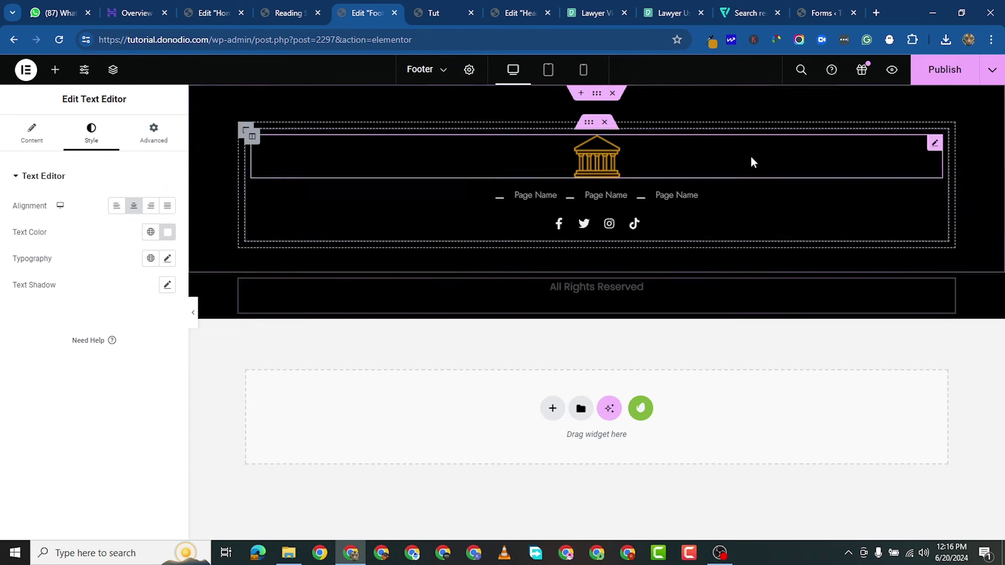
pyautogui.click(951, 83)
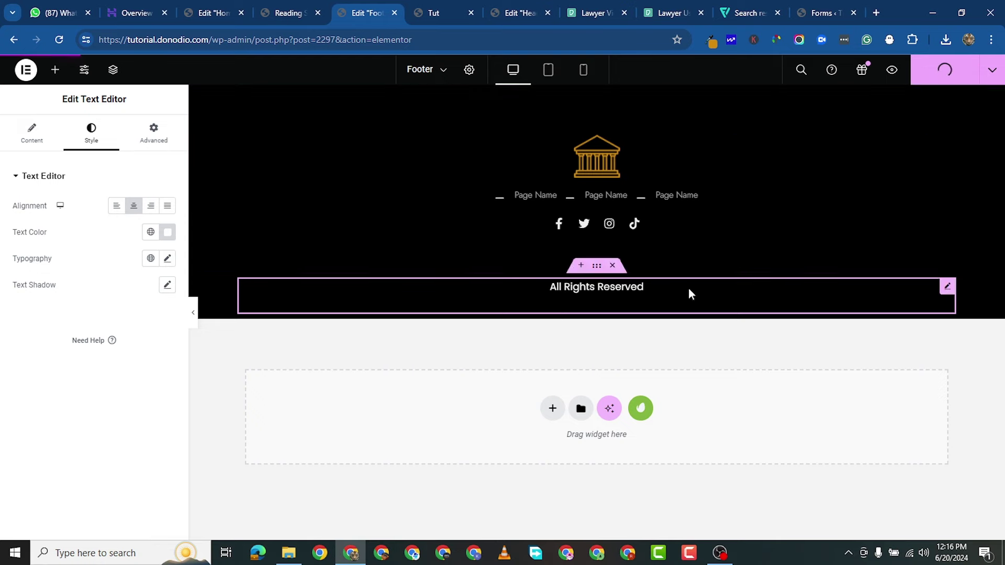
# Copy the saved gold colour #d28c0e from the Eye Dropper extension, apply it to the "All Rights Reserved" text and publish the footer.
pyautogui.click(711, 40)
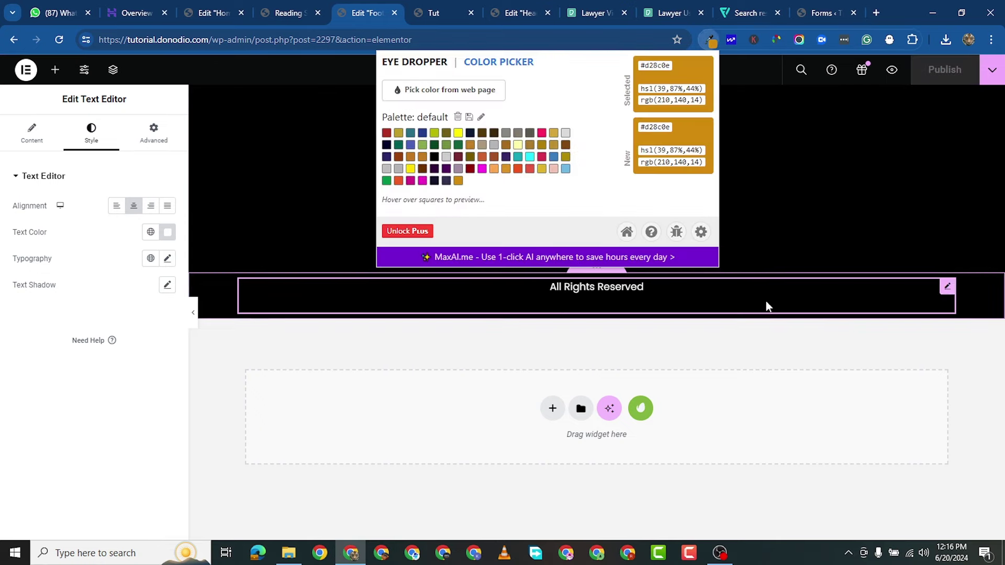
pyautogui.rightClick(653, 67)
pyautogui.click(686, 83)
pyautogui.click(625, 297)
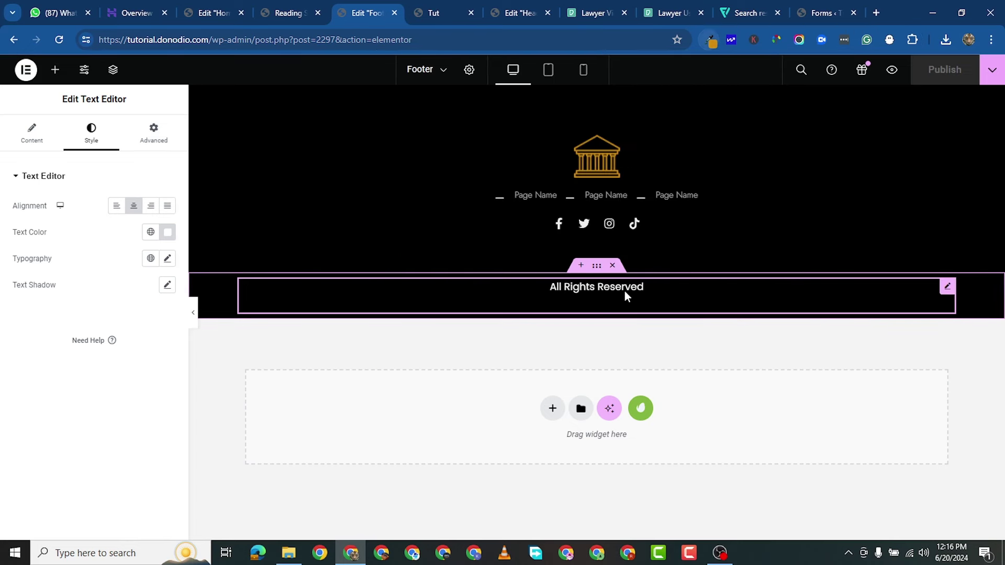
pyautogui.click(168, 232)
pyautogui.rightClick(115, 413)
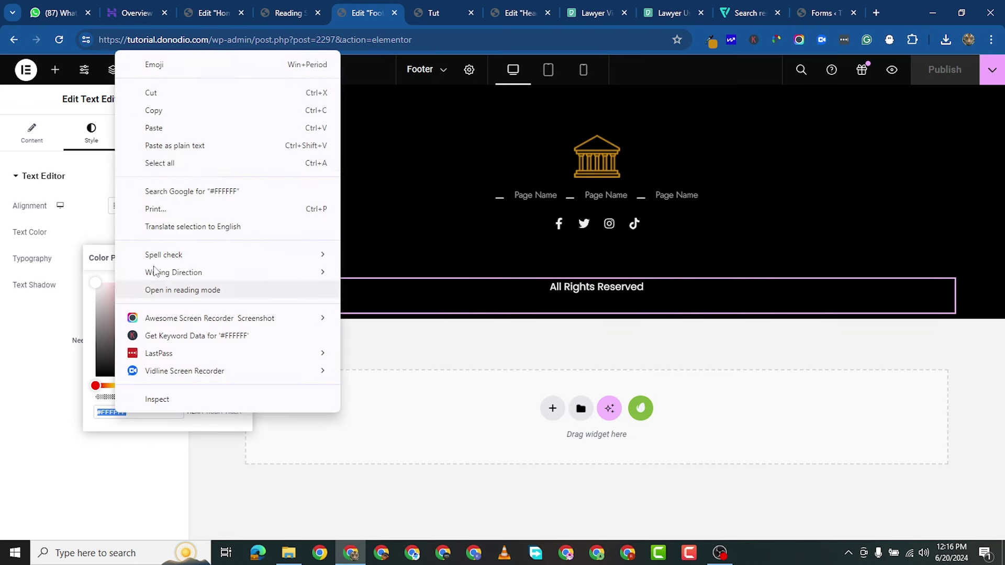
pyautogui.click(175, 146)
pyautogui.click(3, 460)
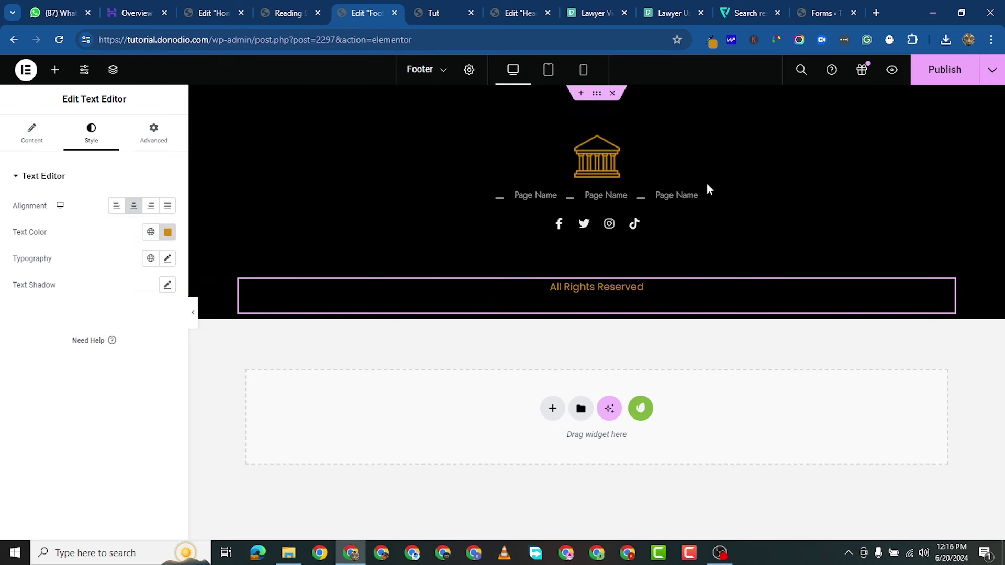
pyautogui.click(920, 74)
# Review the live homepage from the hero section down to the new footer to check its layout.
pyautogui.click(446, 17)
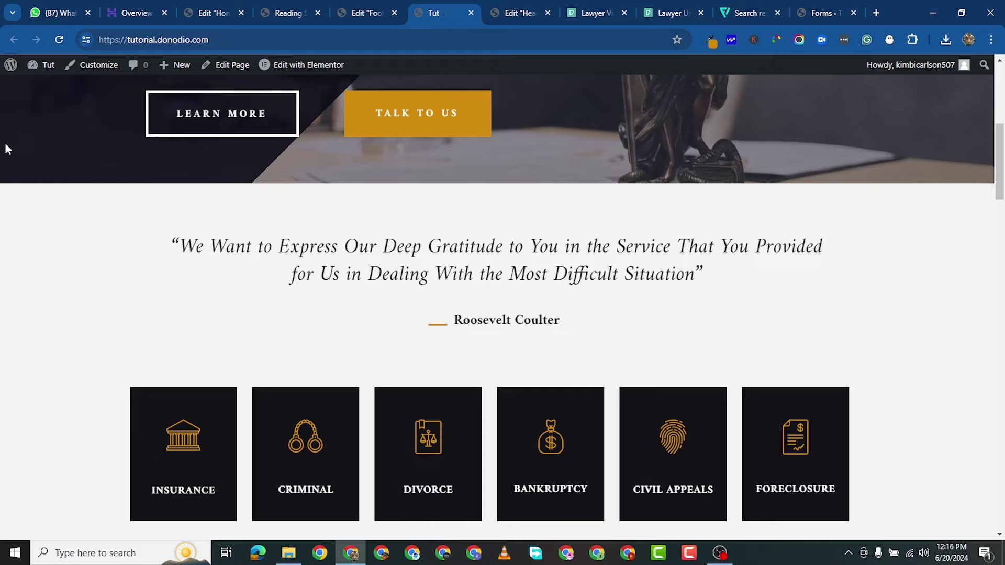
pyautogui.scroll(10, 330, 382)
pyautogui.scroll(-10, 354, 373)
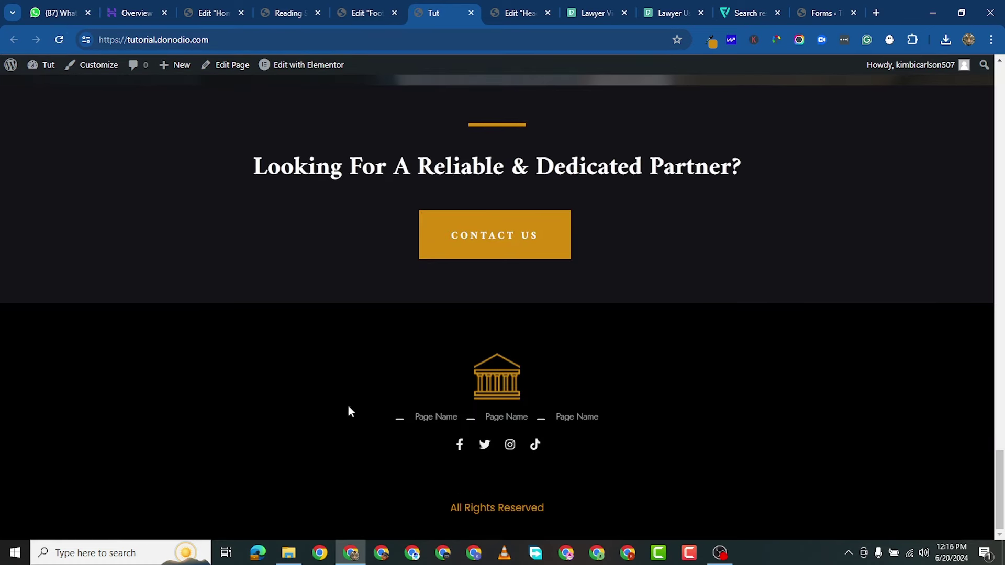
pyautogui.scroll(10, 507, 397)
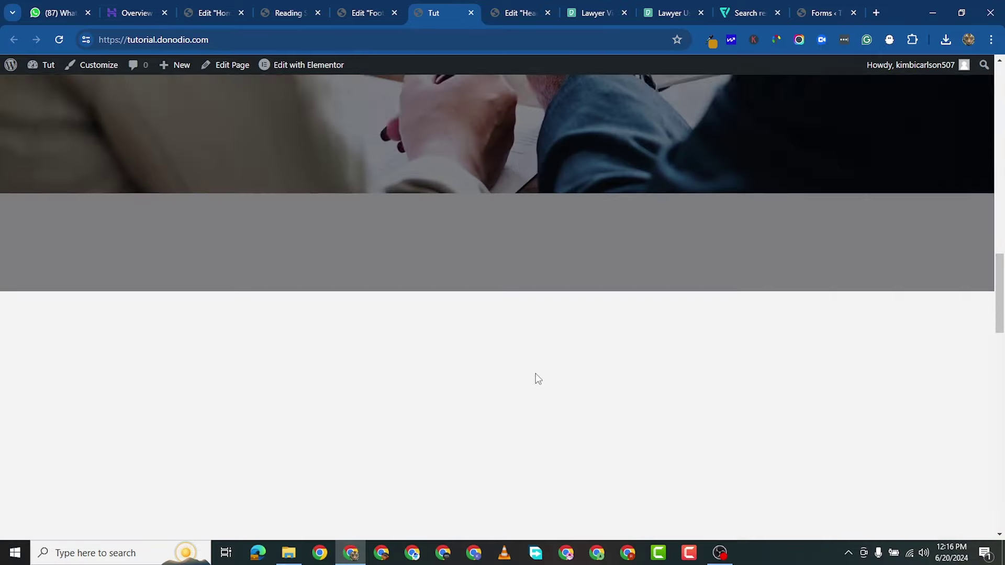
pyautogui.scroll(10, 538, 378)
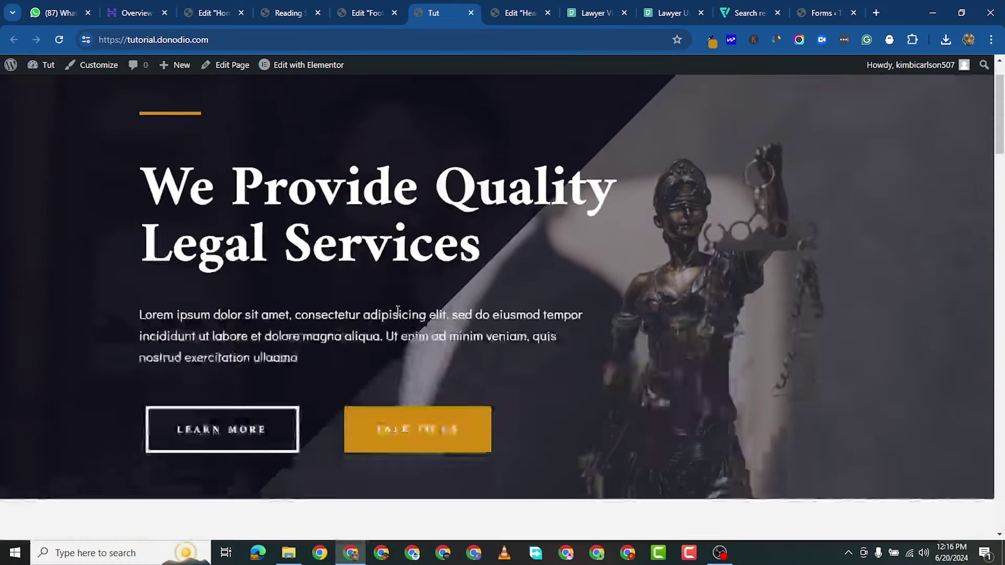
pyautogui.scroll(-10, 424, 319)
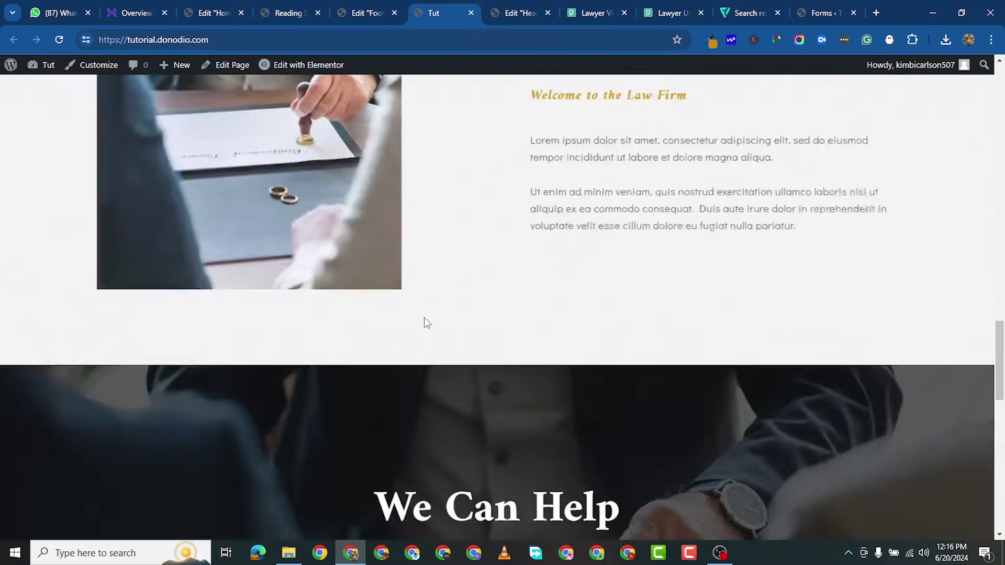
pyautogui.scroll(-15, 424, 317)
pyautogui.scroll(9, 502, 340)
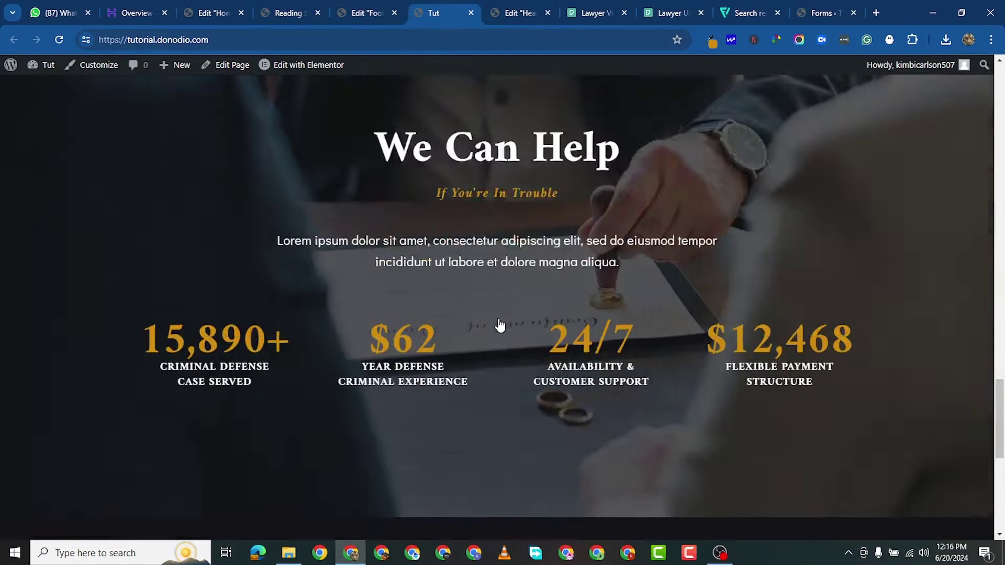
pyautogui.scroll(5, 500, 326)
# Open the live homepage for editing in Elementor and close the Reading Settings page.
pyautogui.click(300, 65)
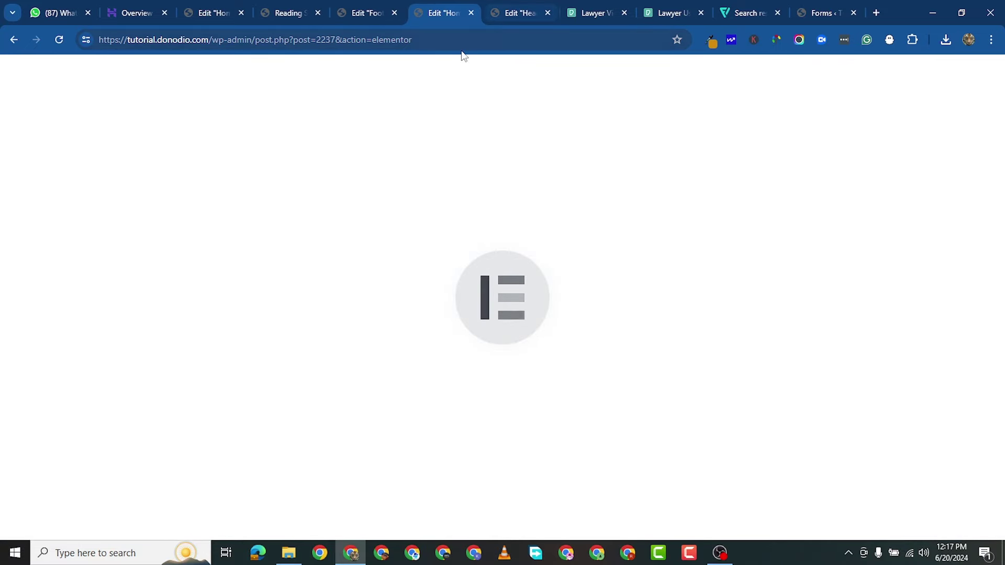
pyautogui.click(279, 16)
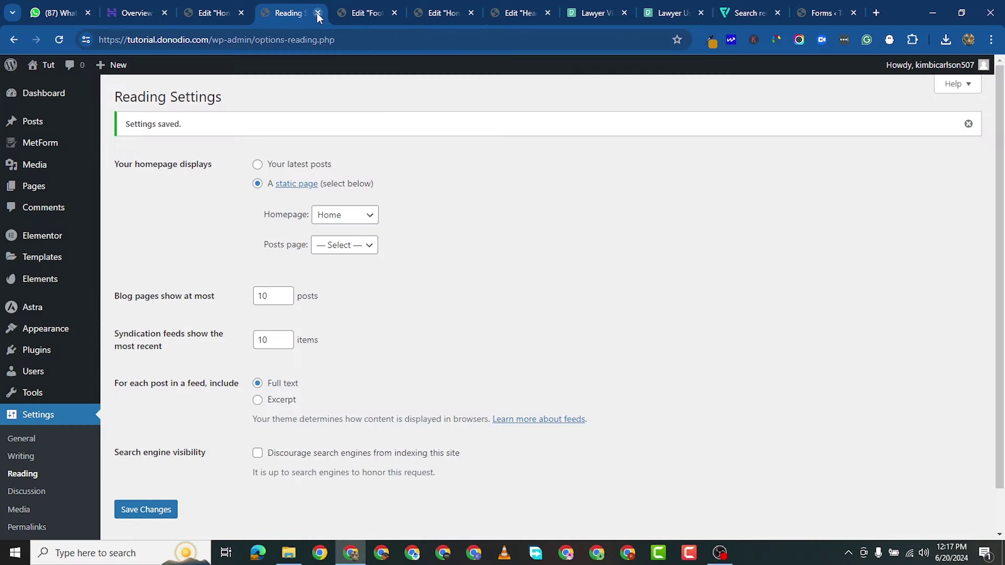
pyautogui.click(318, 13)
pyautogui.click(390, 16)
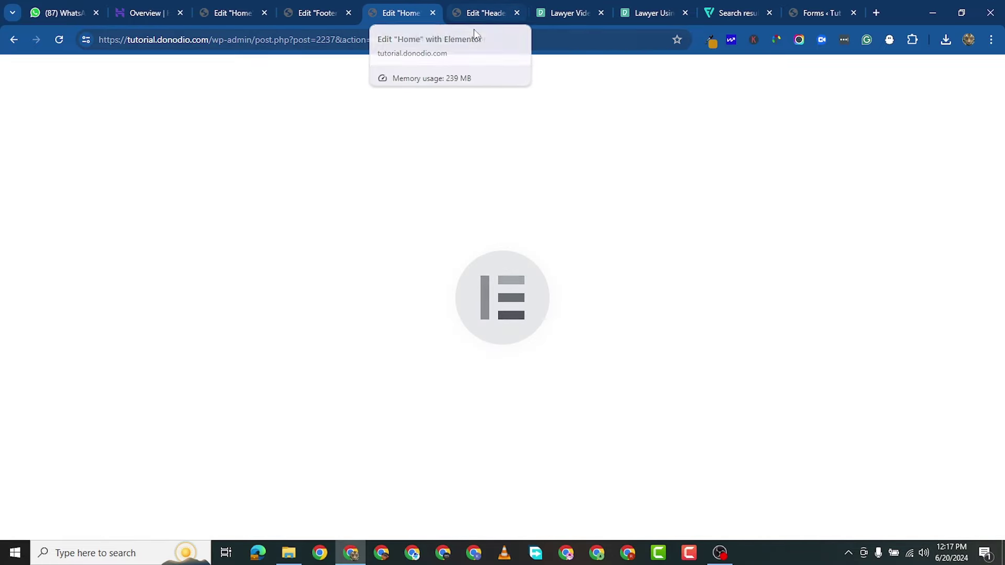
# Review the homepage down to the empty area above the footer and browse Envato's free Testimonial Grid blocks.
pyautogui.scroll(-5, 557, 347)
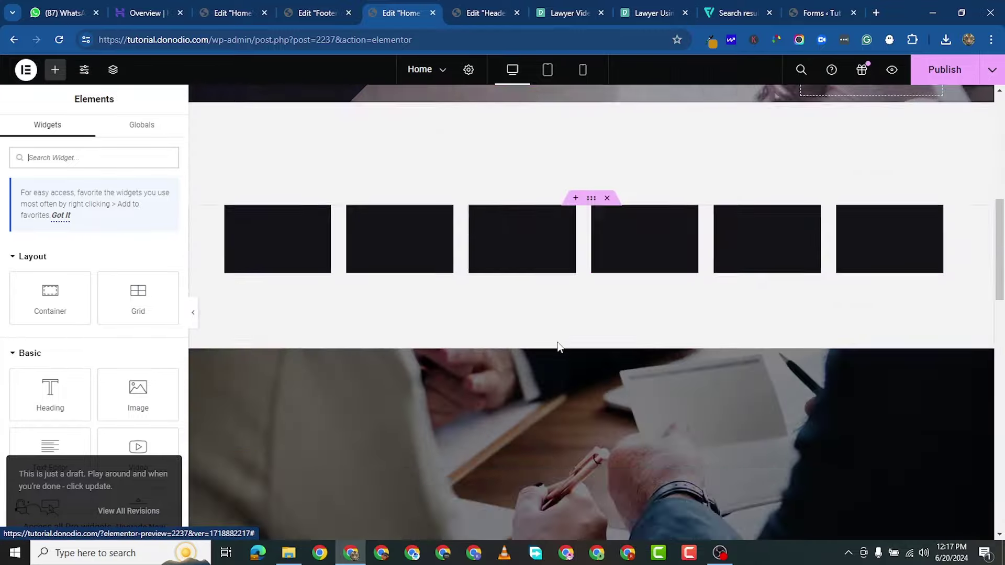
pyautogui.scroll(-10, 561, 343)
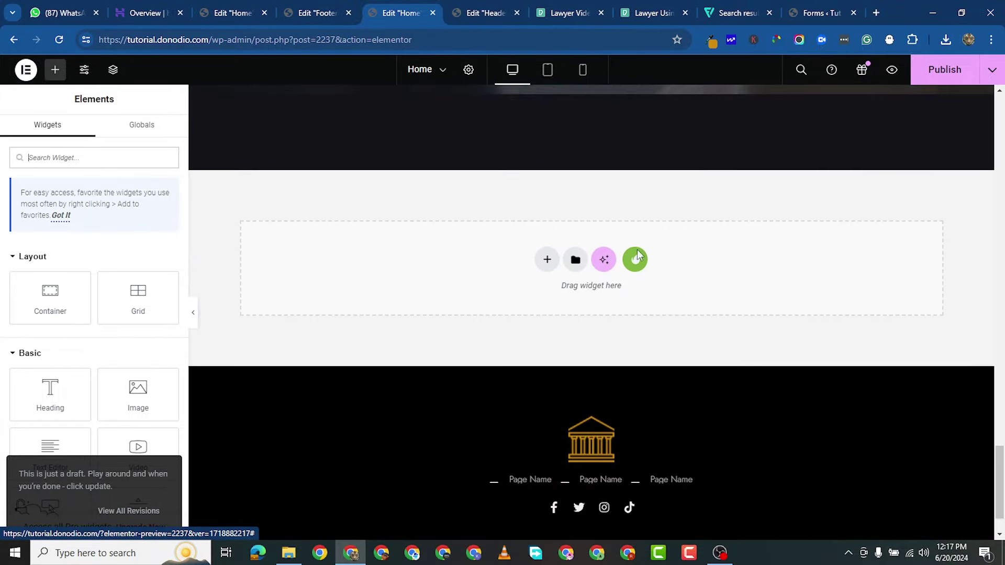
pyautogui.scroll(9, 660, 293)
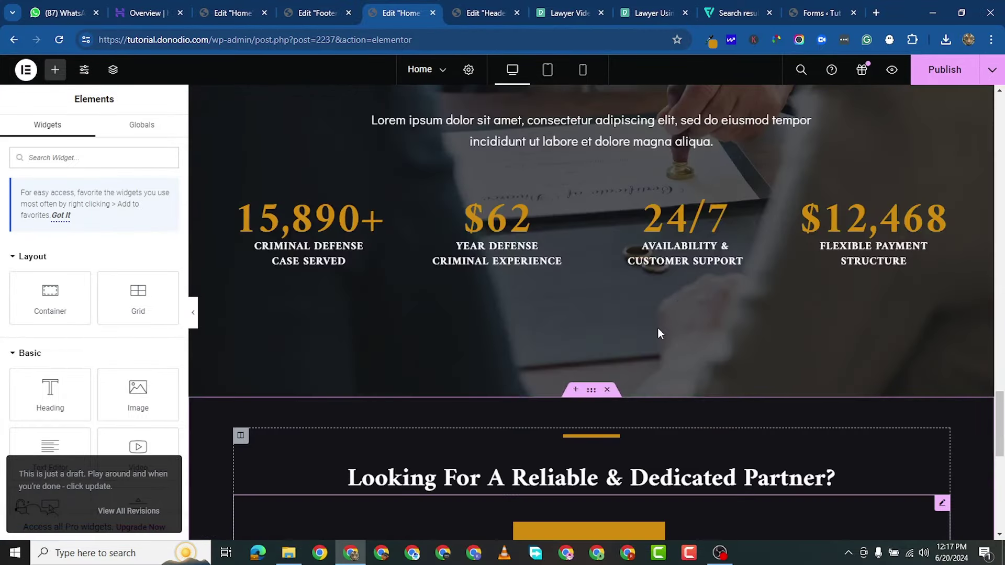
pyautogui.scroll(5, 660, 334)
pyautogui.scroll(-10, 725, 385)
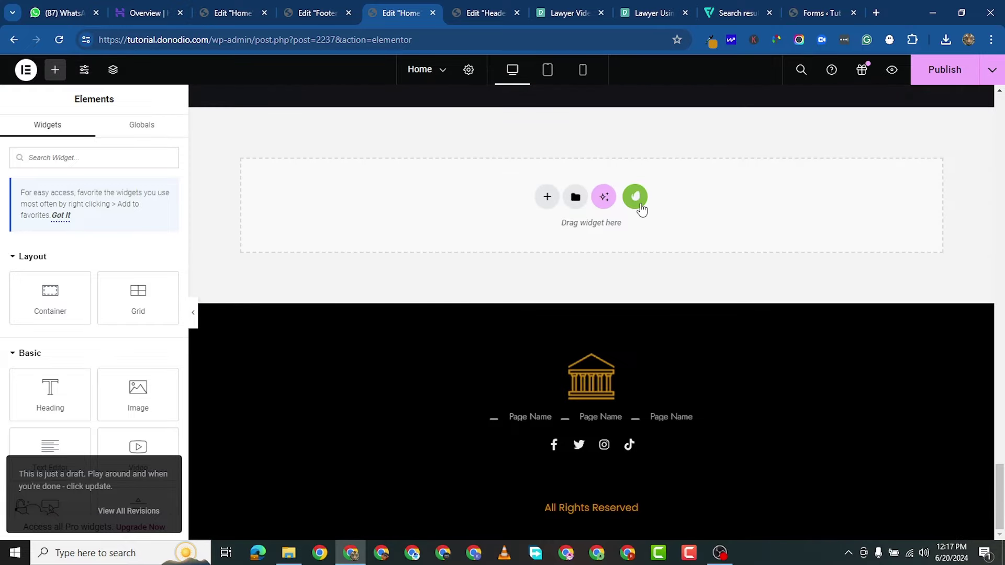
pyautogui.click(641, 205)
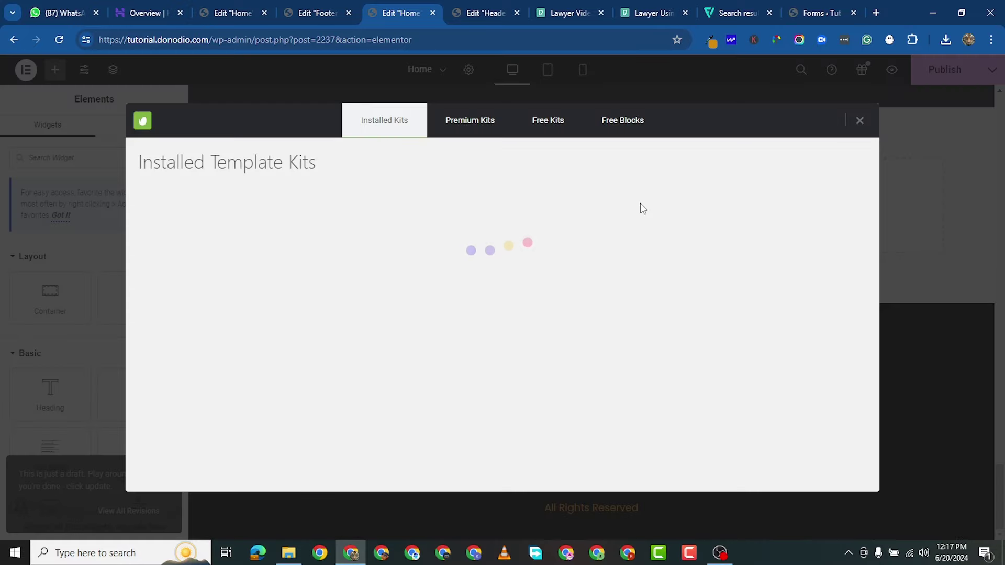
pyautogui.click(628, 131)
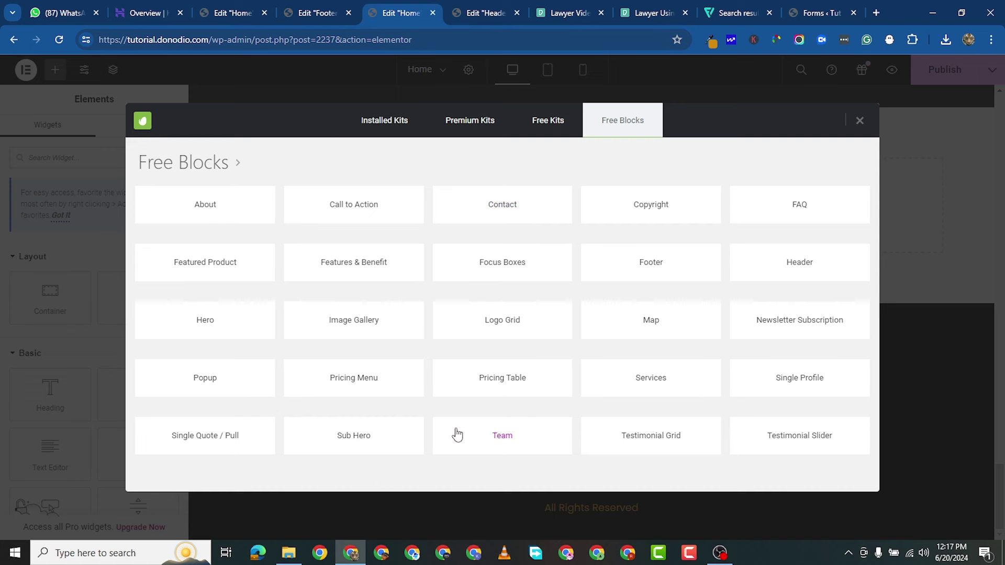
pyautogui.click(666, 441)
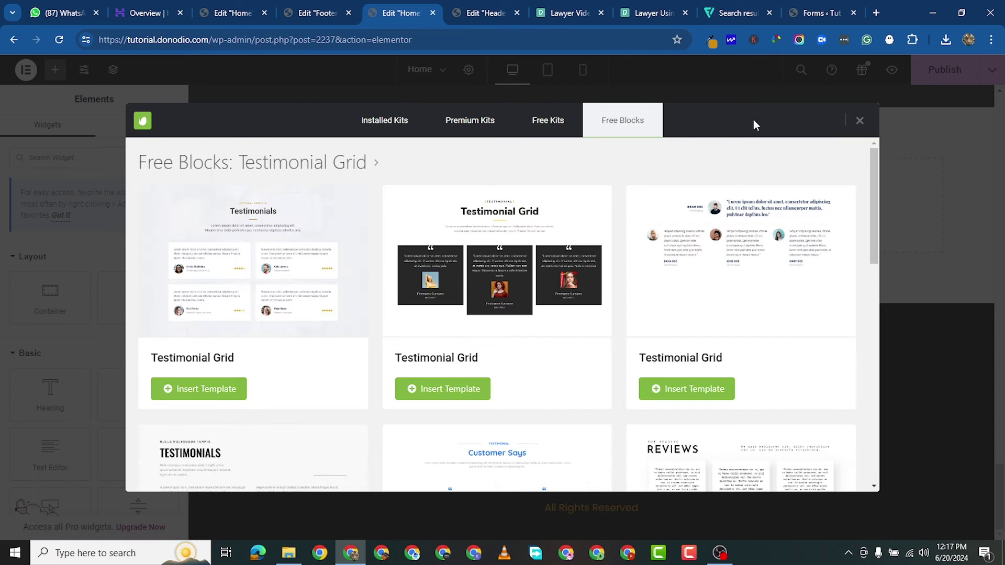
# Insert the first free Testimonial Slider block with the dark background below the Contact Us section, and delete the inserted section.
pyautogui.click(618, 127)
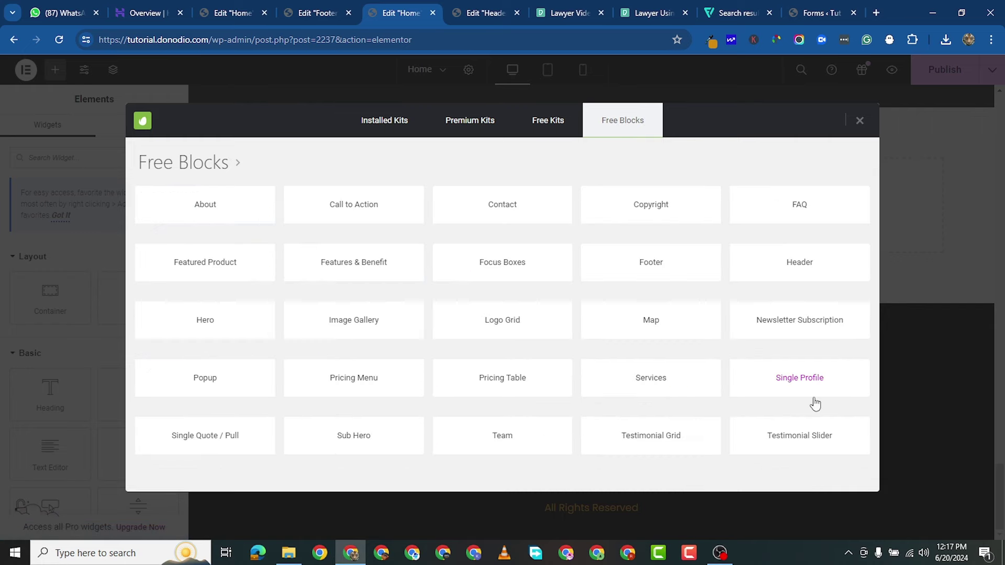
pyautogui.click(800, 434)
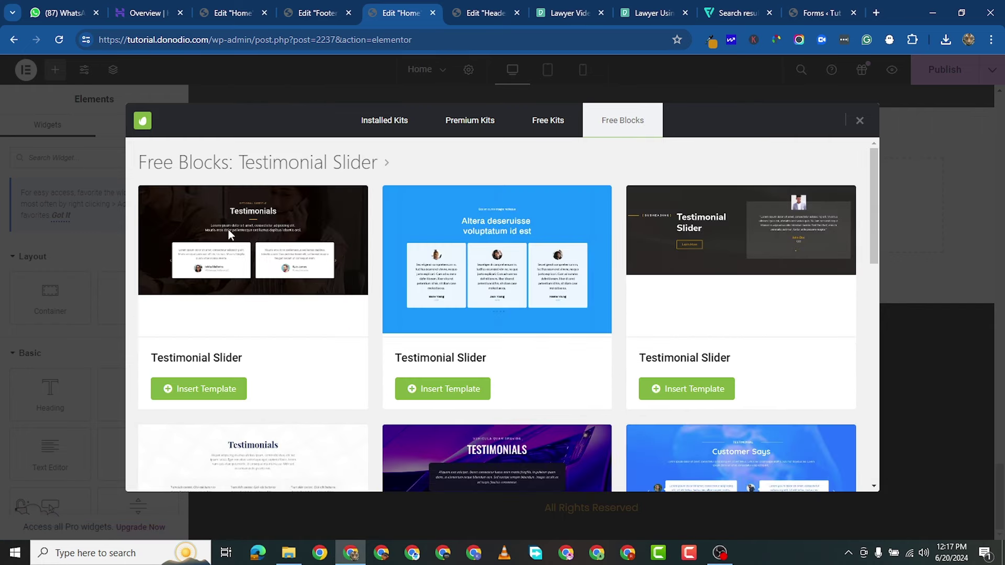
pyautogui.click(224, 394)
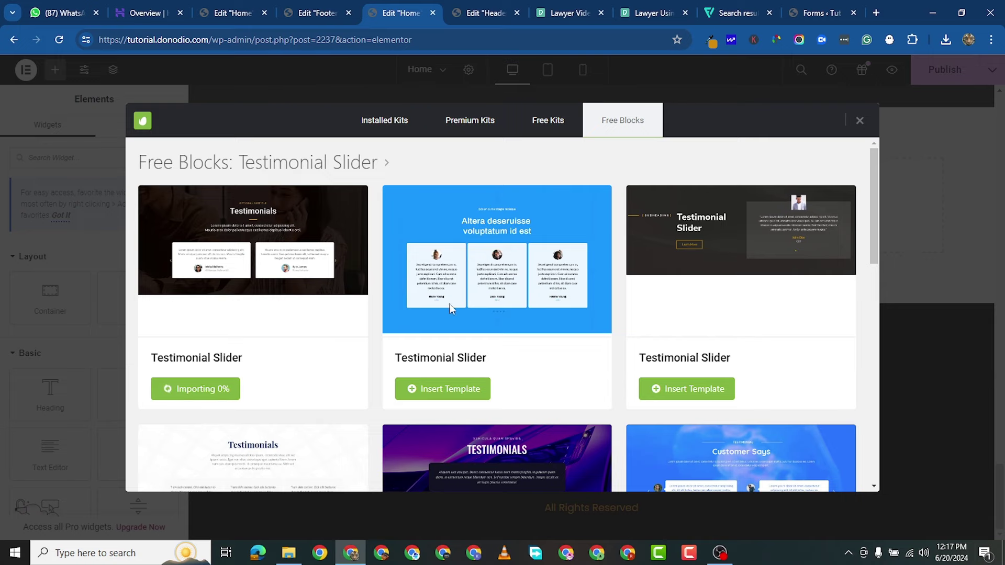
pyautogui.scroll(-10, 508, 332)
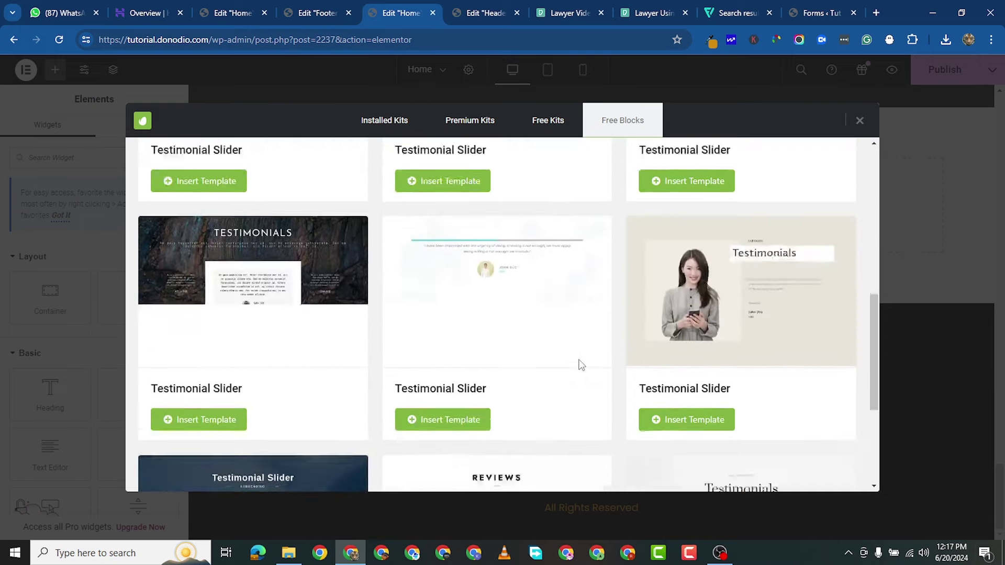
pyautogui.scroll(-2, 370, 373)
pyautogui.scroll(10, 336, 310)
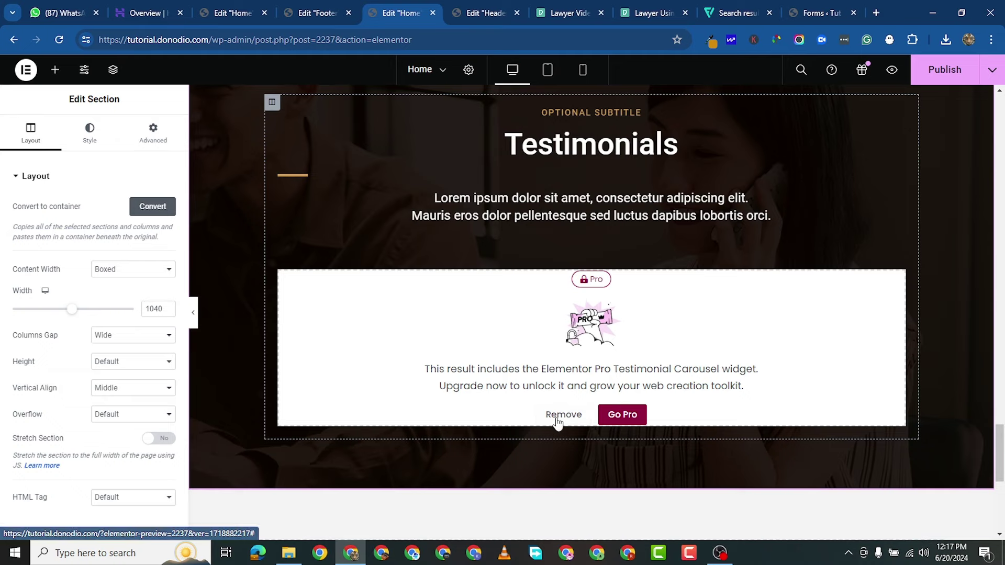
pyautogui.scroll(3, 673, 287)
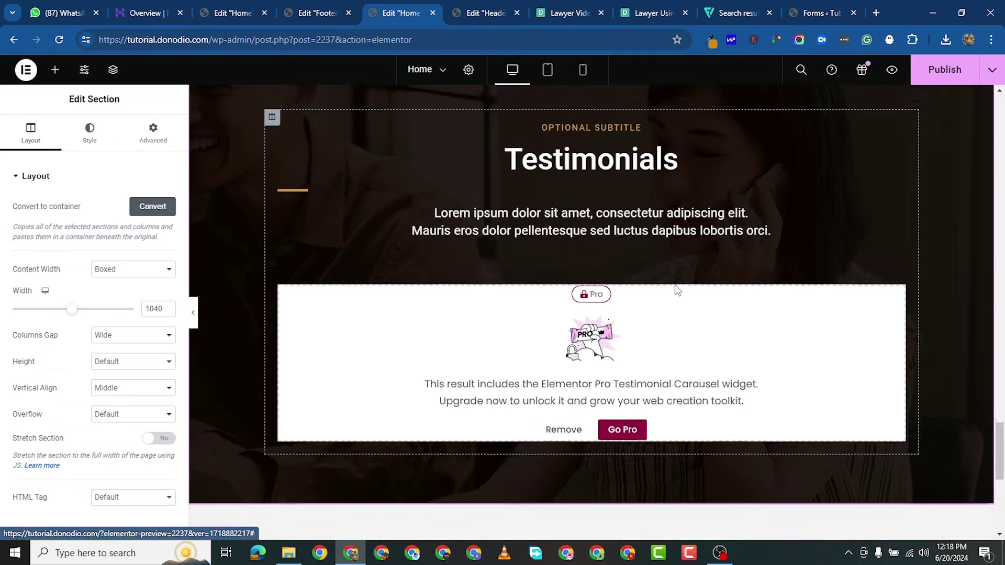
pyautogui.press('Delete')
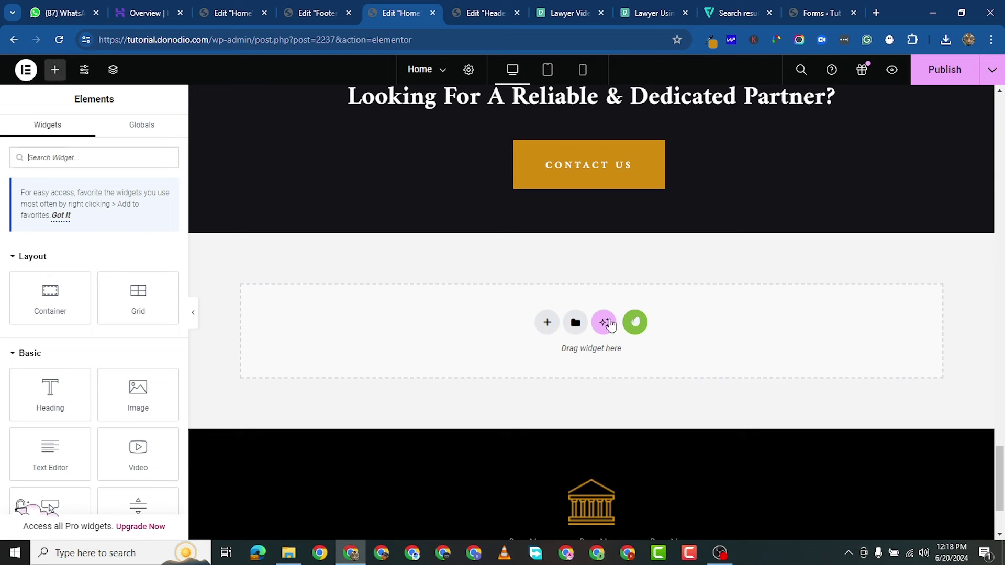
# Insert the first free Testimonial Grid block, with four light testimonial cards, between the Contact Us section and the footer.
pyautogui.click(635, 322)
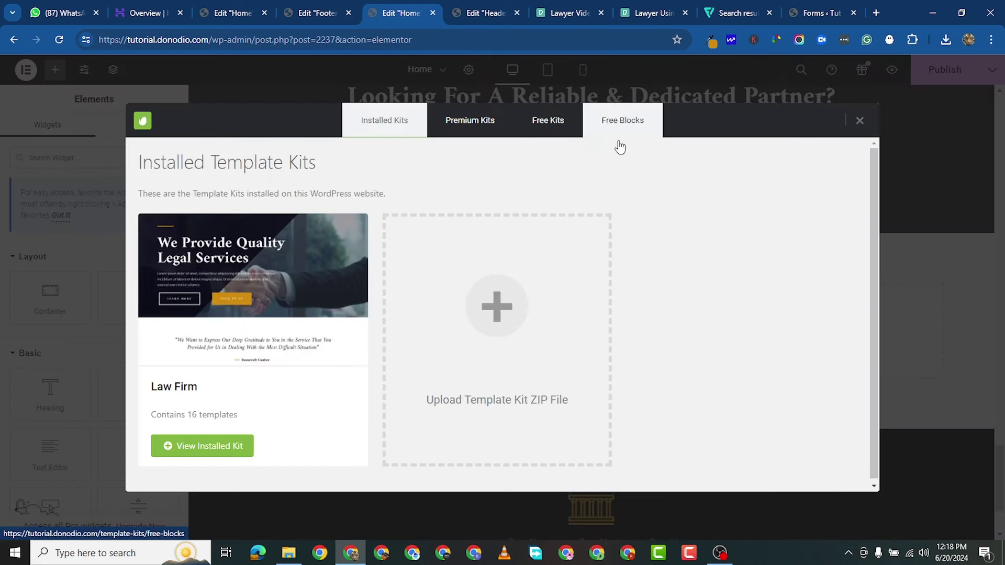
pyautogui.click(619, 131)
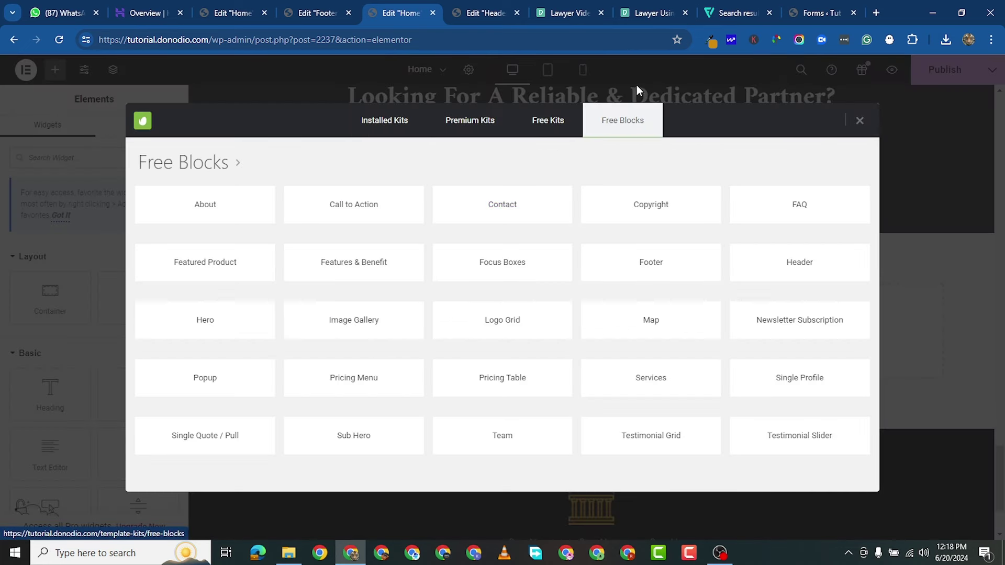
pyautogui.click(652, 438)
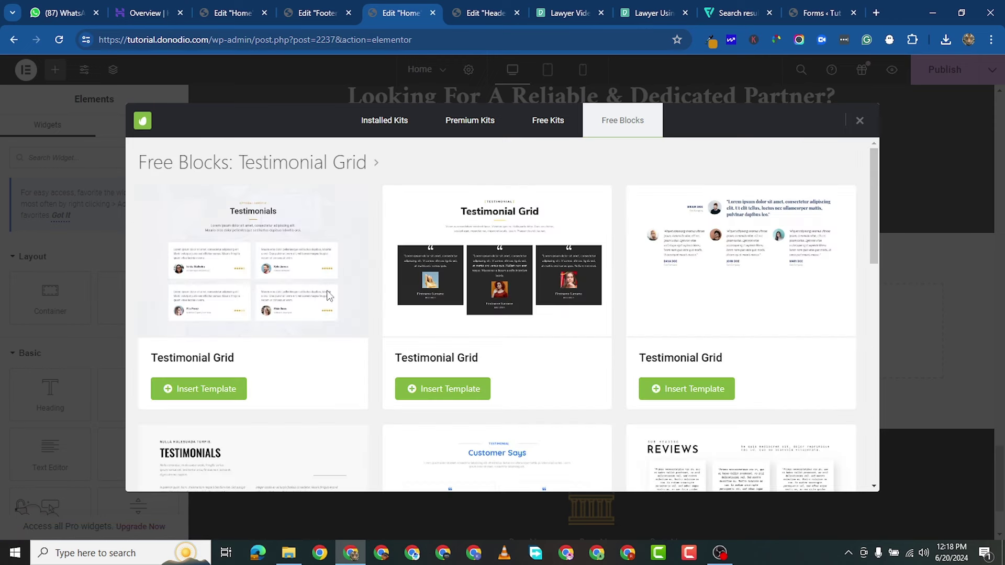
pyautogui.click(224, 387)
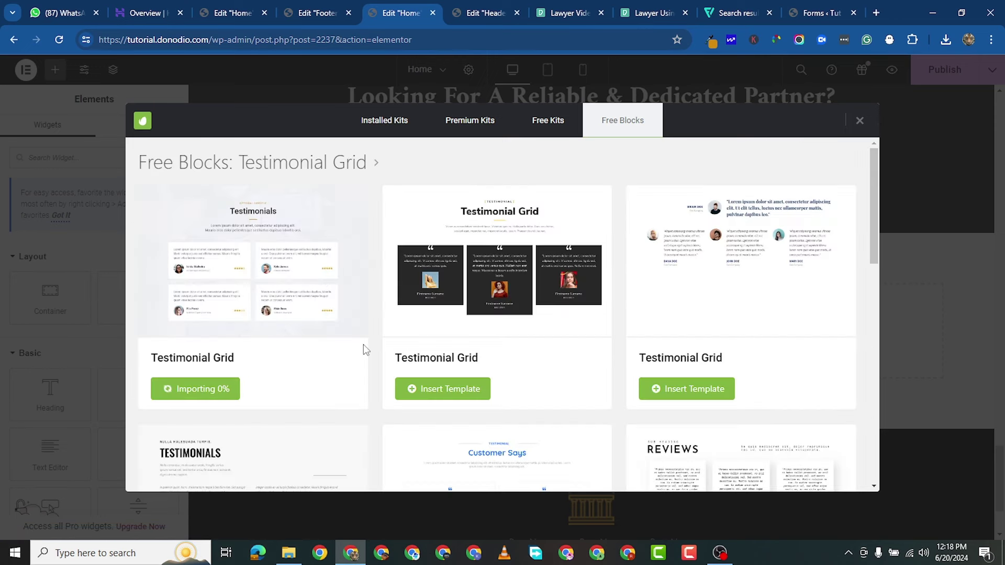
pyautogui.scroll(-2, 398, 346)
pyautogui.scroll(-5, 440, 350)
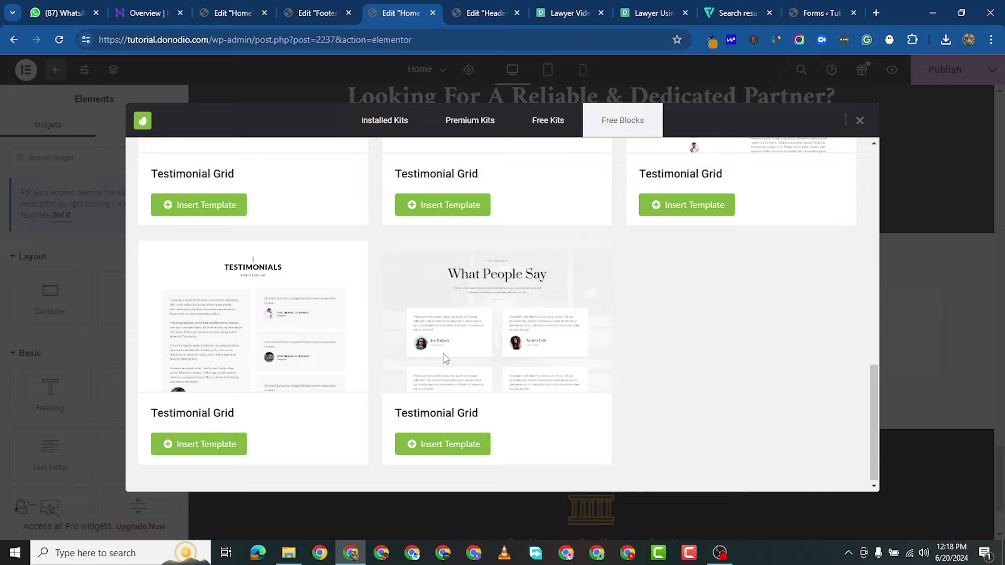
pyautogui.scroll(7, 445, 356)
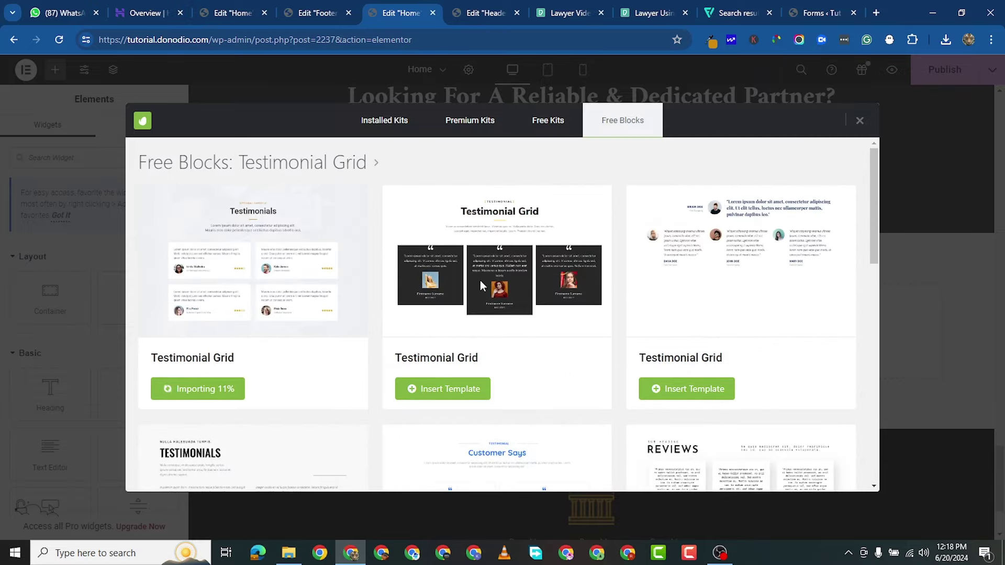
pyautogui.scroll(-3, 738, 333)
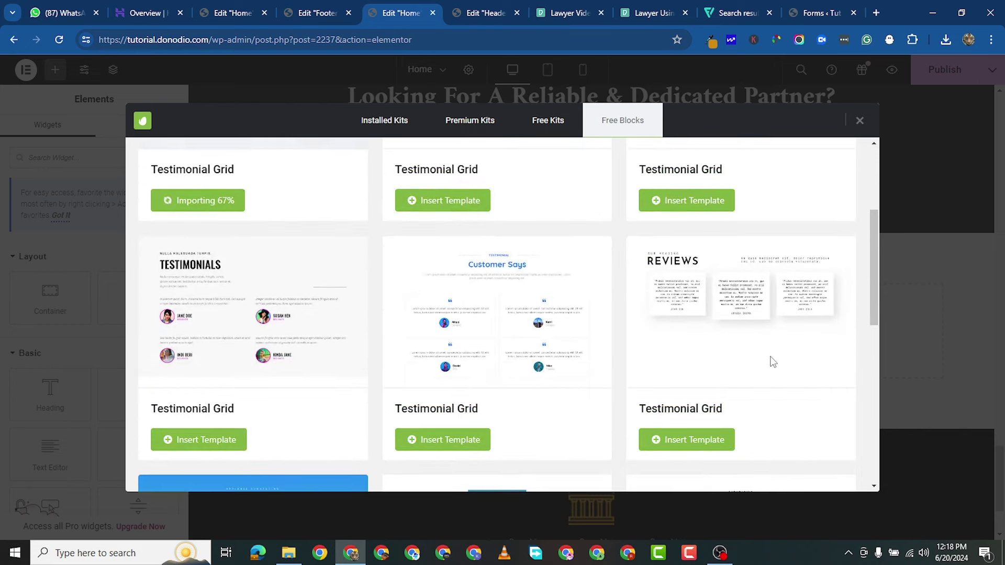
pyautogui.scroll(-8, 275, 347)
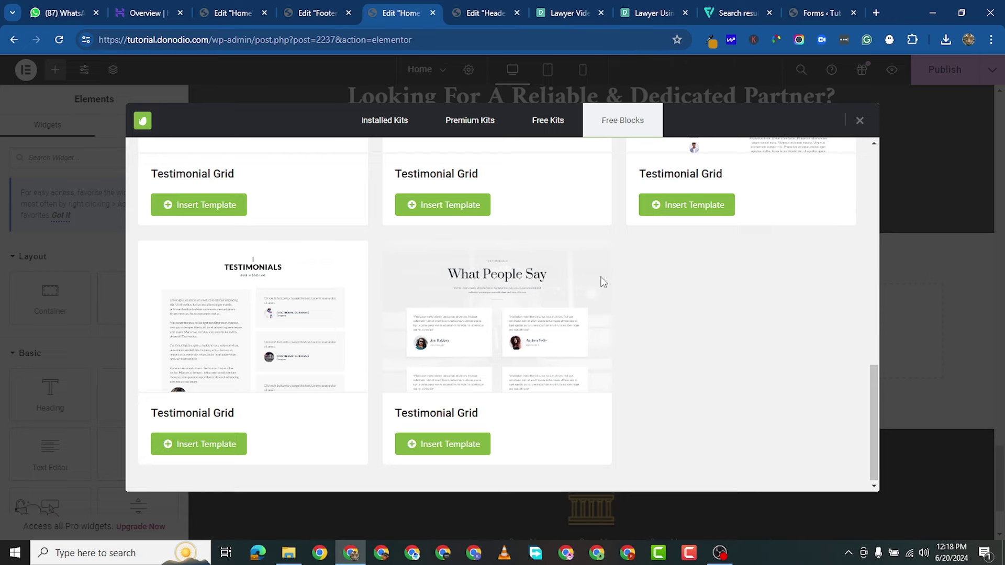
pyautogui.scroll(10, 530, 348)
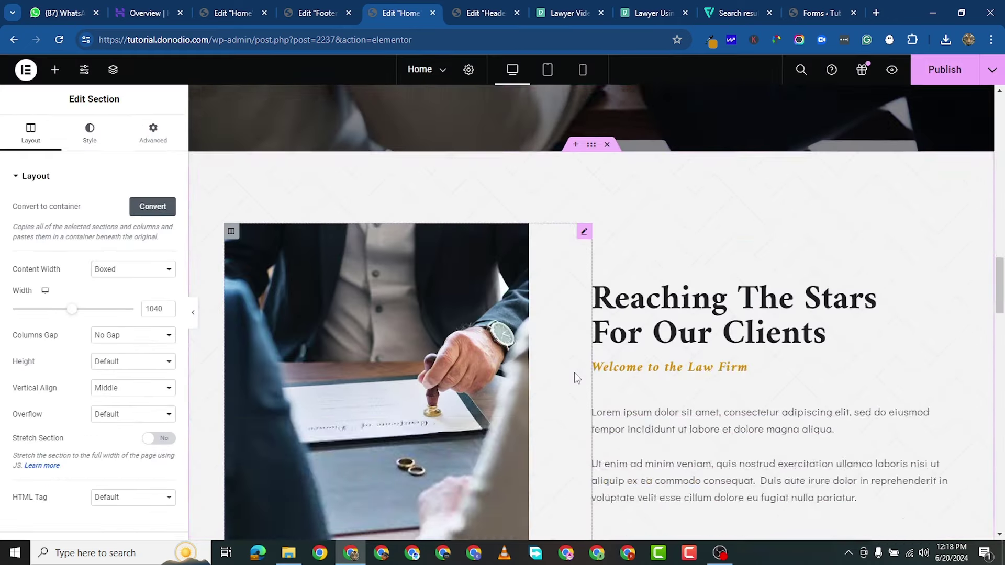
# Examine the inserted Testimonials section, checking its heading, the four cards and the background.
pyautogui.scroll(-15, 576, 377)
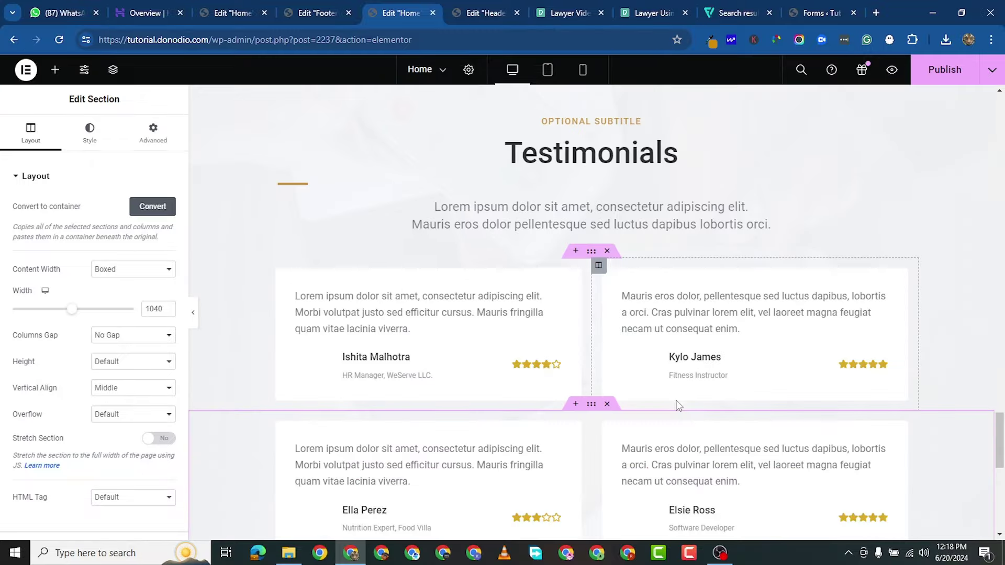
pyautogui.scroll(-1, 558, 372)
pyautogui.scroll(-3, 520, 291)
pyautogui.scroll(5, 536, 321)
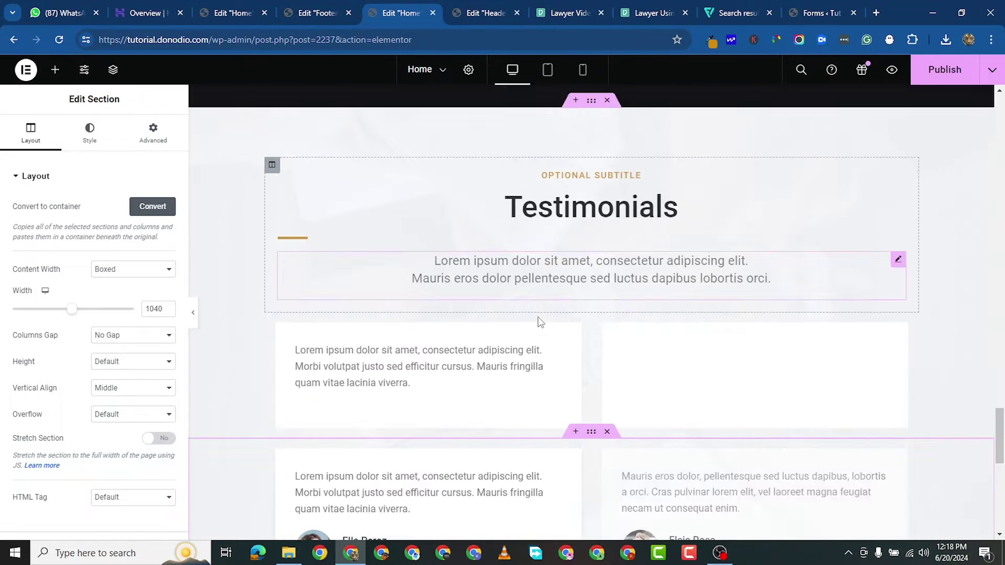
pyautogui.scroll(-4, 539, 321)
pyautogui.scroll(2, 474, 227)
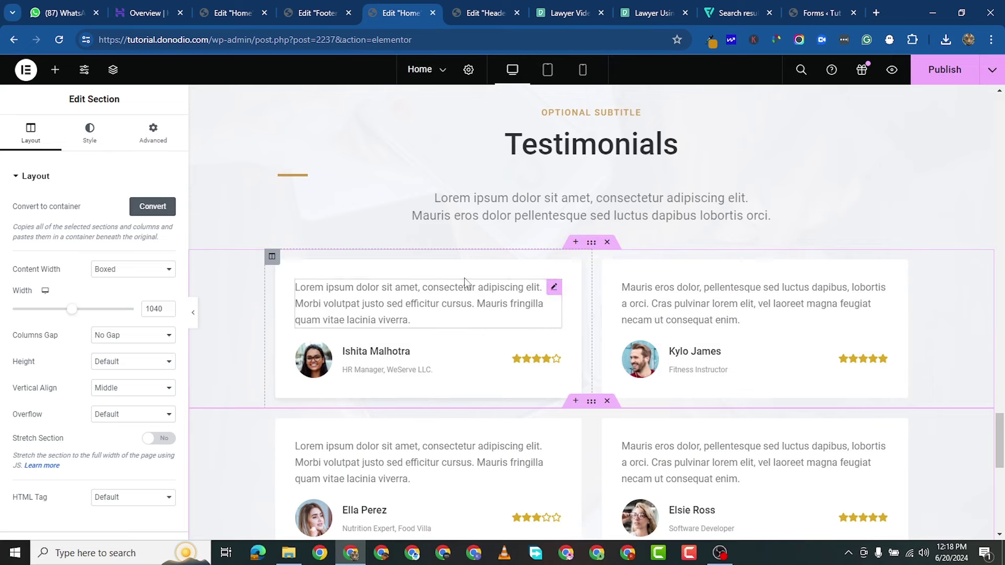
pyautogui.scroll(2, 463, 279)
pyautogui.scroll(-4, 524, 314)
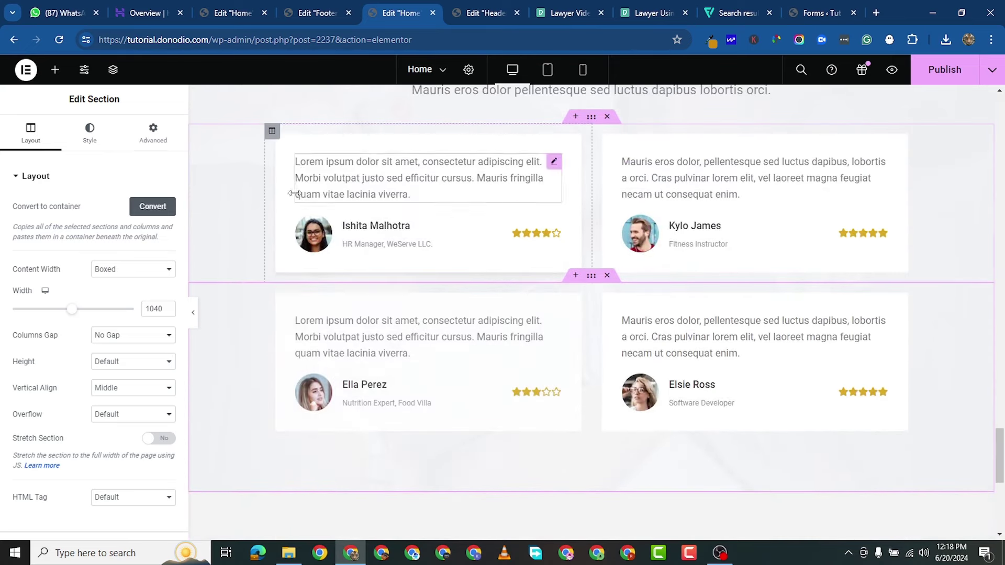
pyautogui.scroll(3, 335, 236)
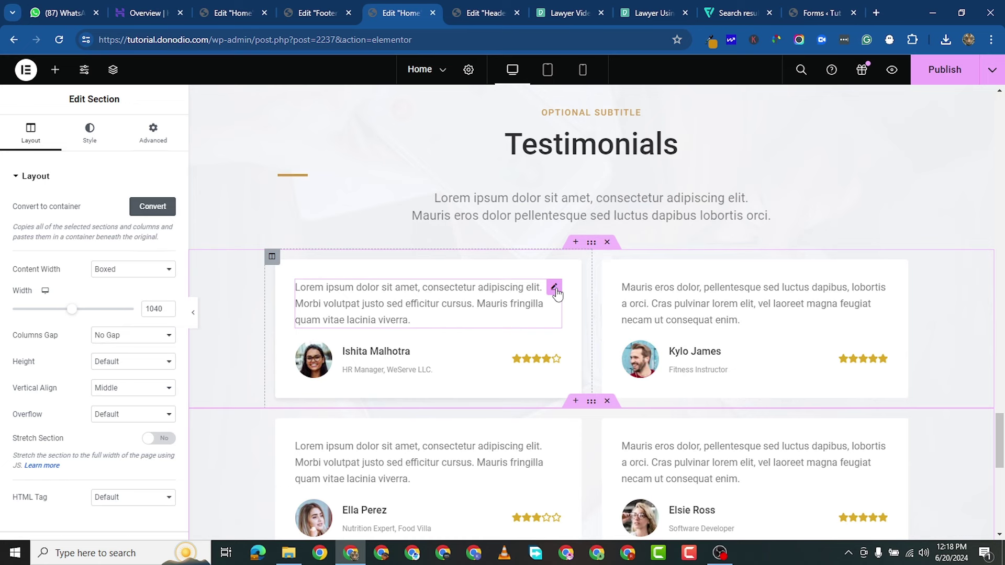
# Set the text color of the first testimonial card's quote to white, #FFFFFF.
pyautogui.click(555, 288)
pyautogui.click(91, 133)
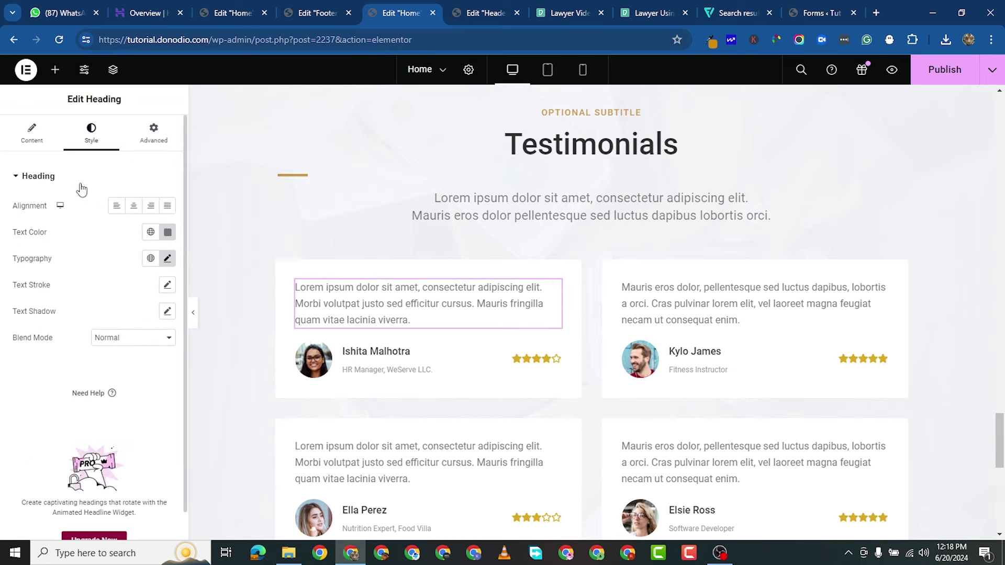
pyautogui.click(167, 233)
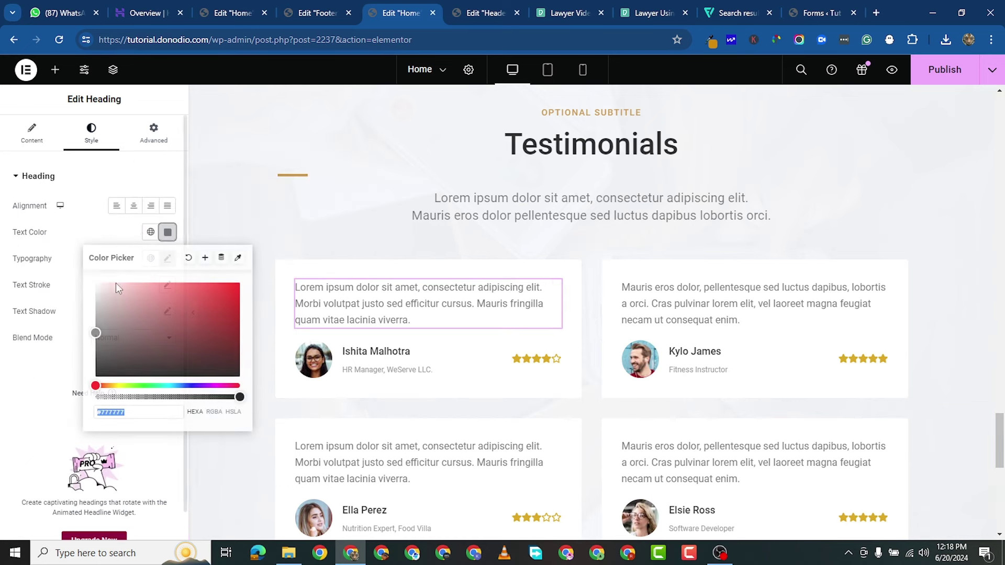
pyautogui.moveTo(115, 283); pyautogui.dragTo(80, 262)
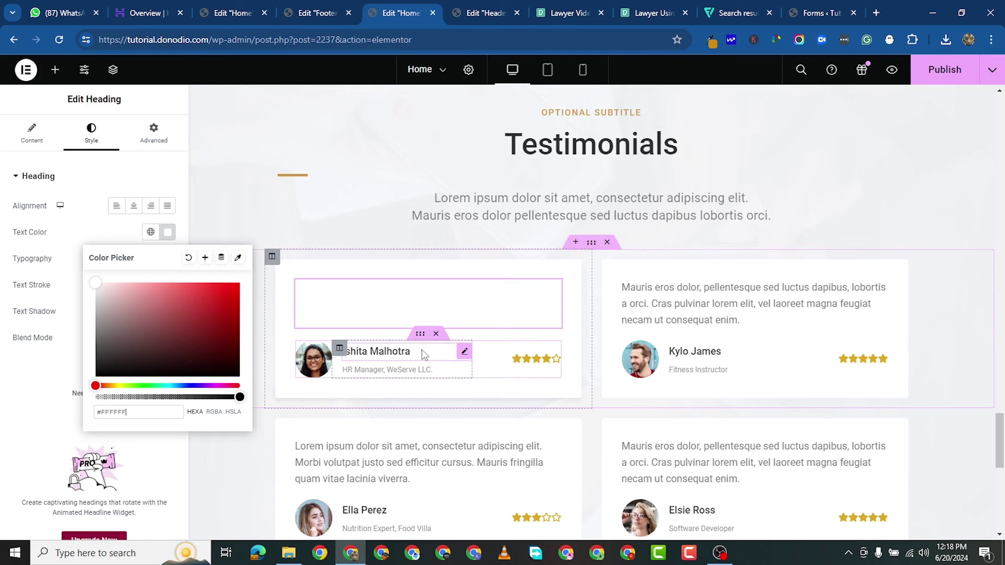
# Set the text color of the reviewer's name in the first testimonial card to #FFFFFF.
pyautogui.click(462, 353)
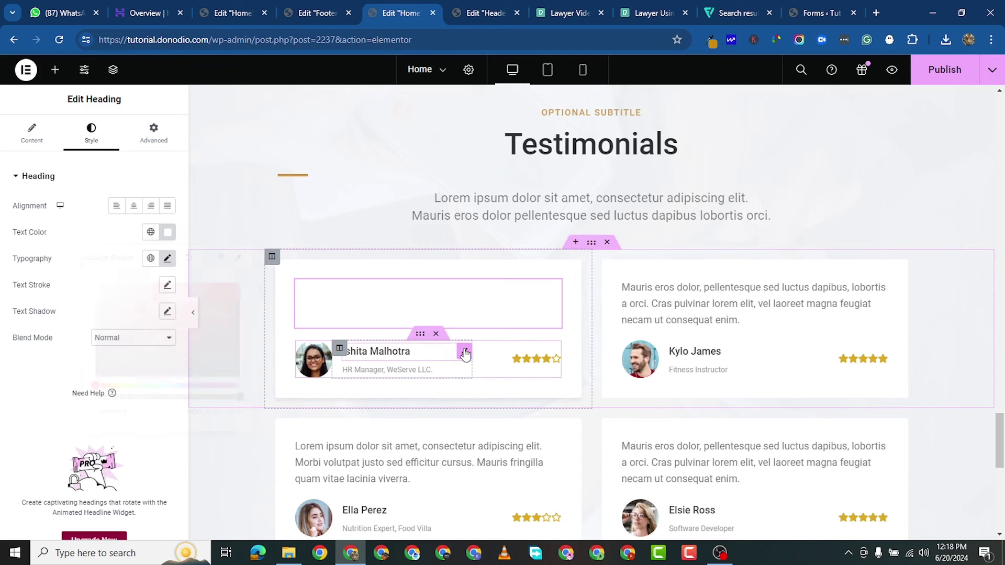
pyautogui.click(91, 139)
pyautogui.click(168, 232)
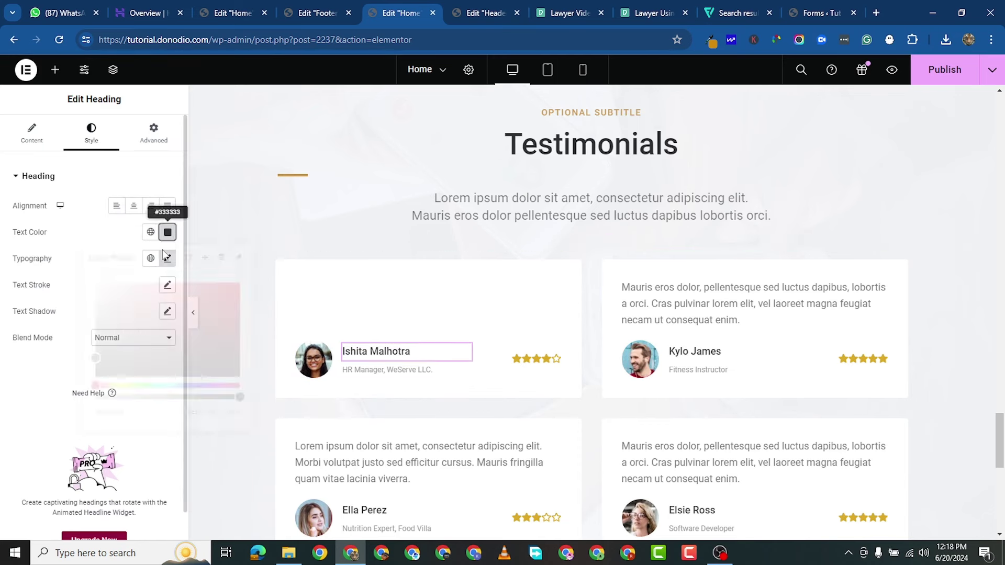
pyautogui.doubleClick(120, 412)
pyautogui.write('#FFFFFF')
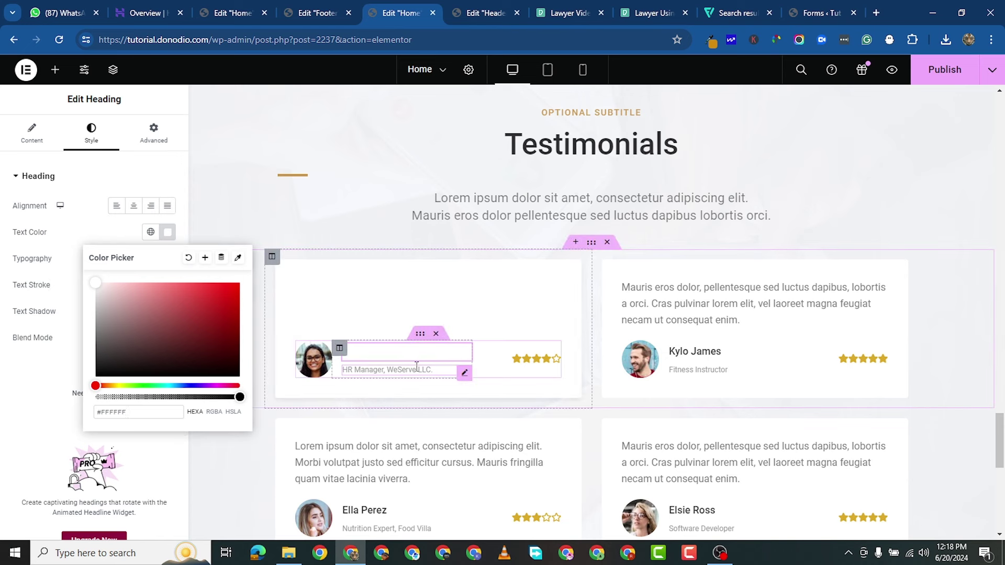
# Set the first testimonial card's job title text to light gray, #D8D8D8, and the card's column background color to black, #000000.
pyautogui.click(447, 375)
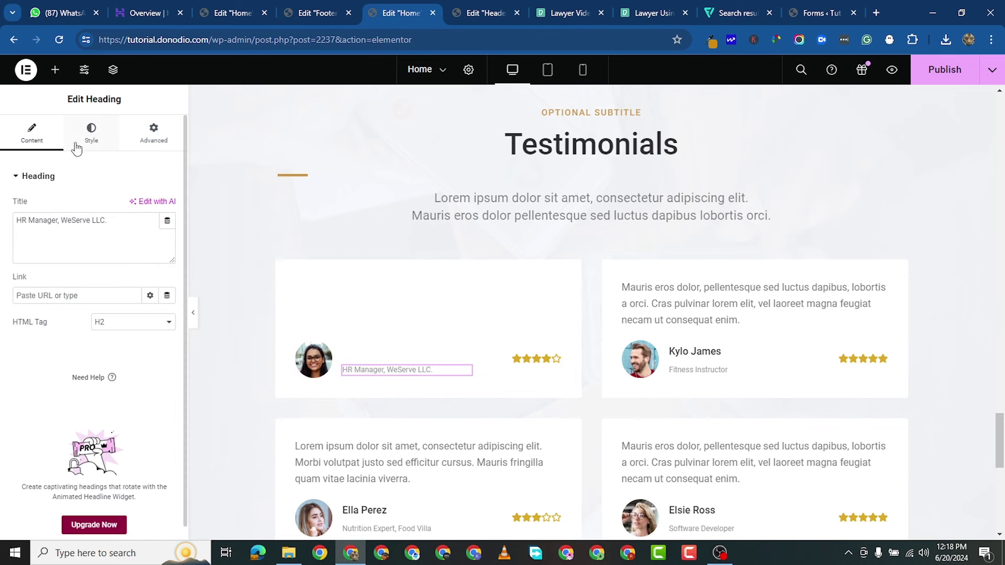
pyautogui.click(167, 232)
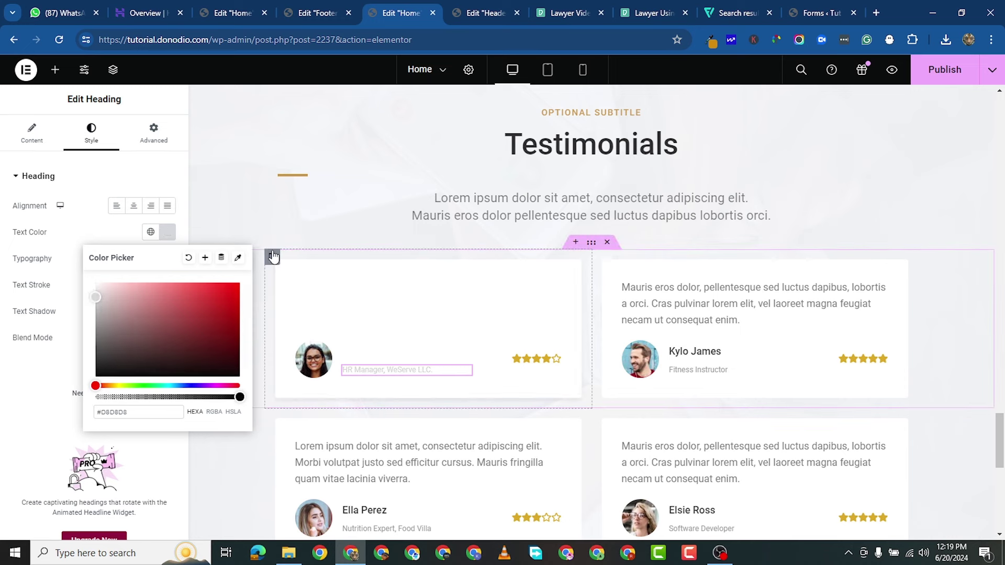
pyautogui.click(272, 256)
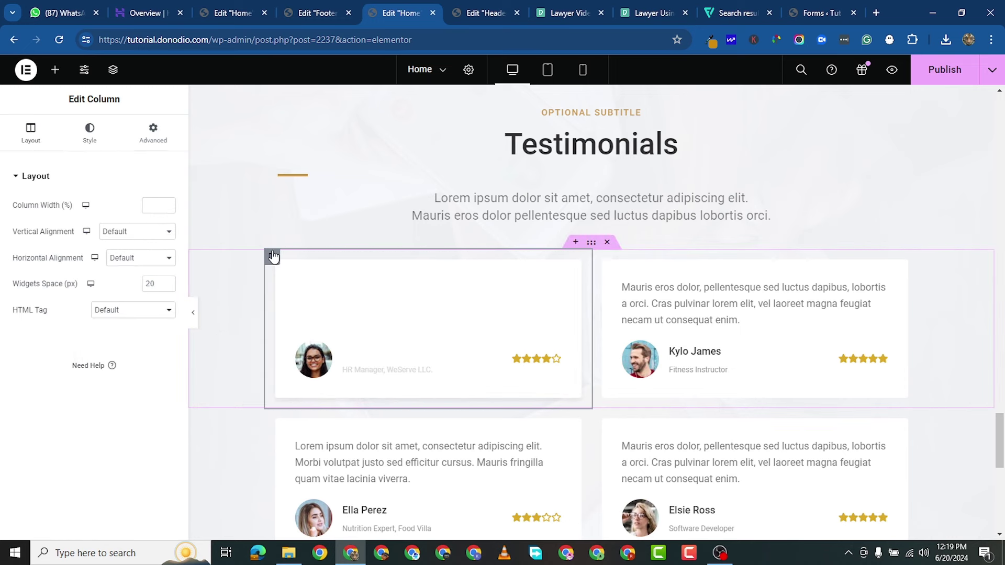
pyautogui.click(89, 132)
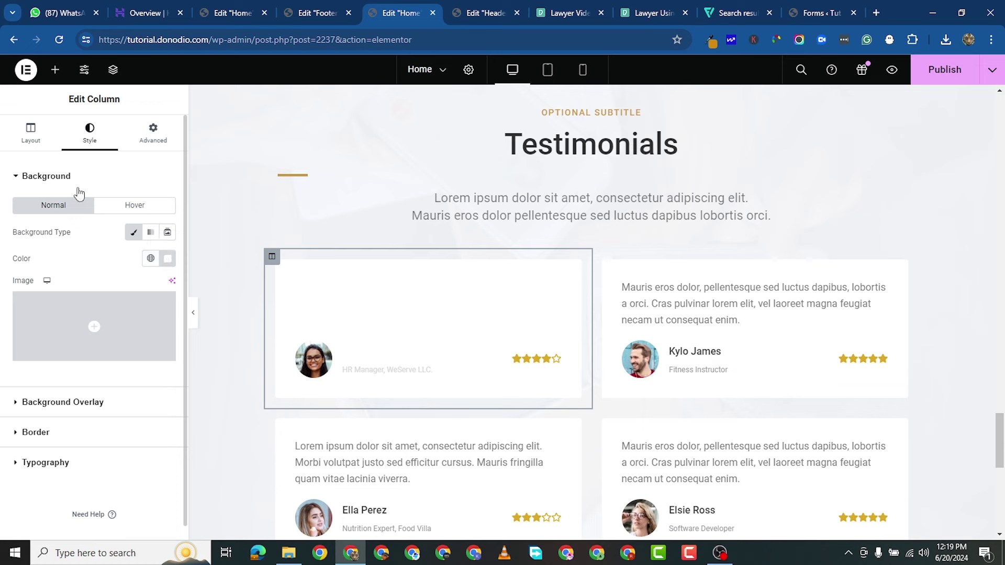
pyautogui.click(168, 258)
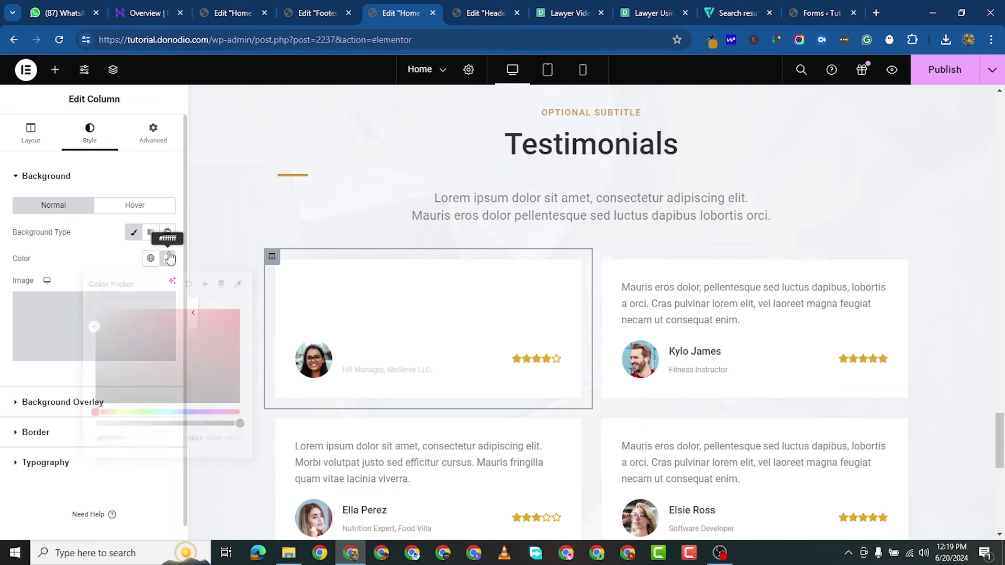
pyautogui.moveTo(108, 379); pyautogui.dragTo(84, 421)
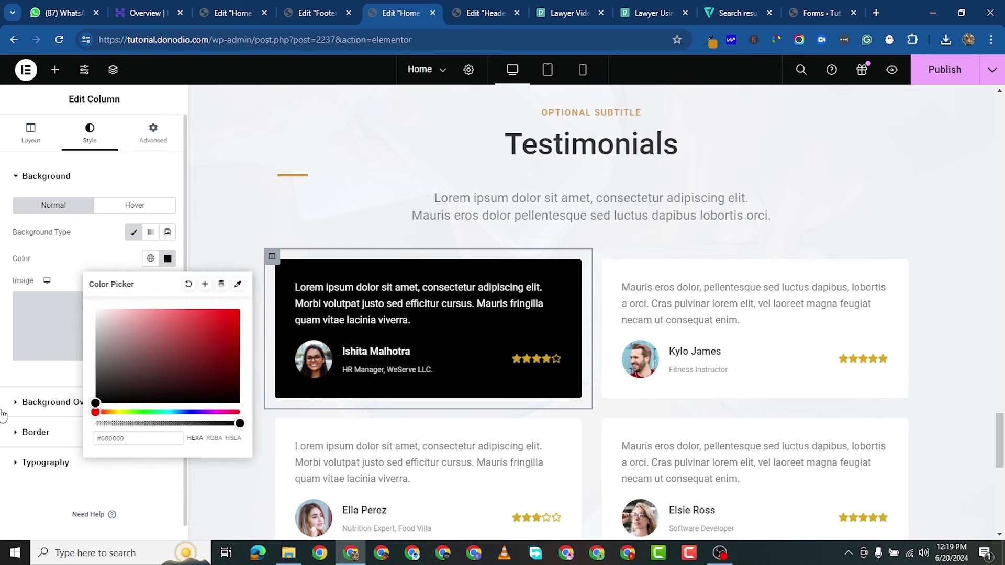
pyautogui.click(3, 361)
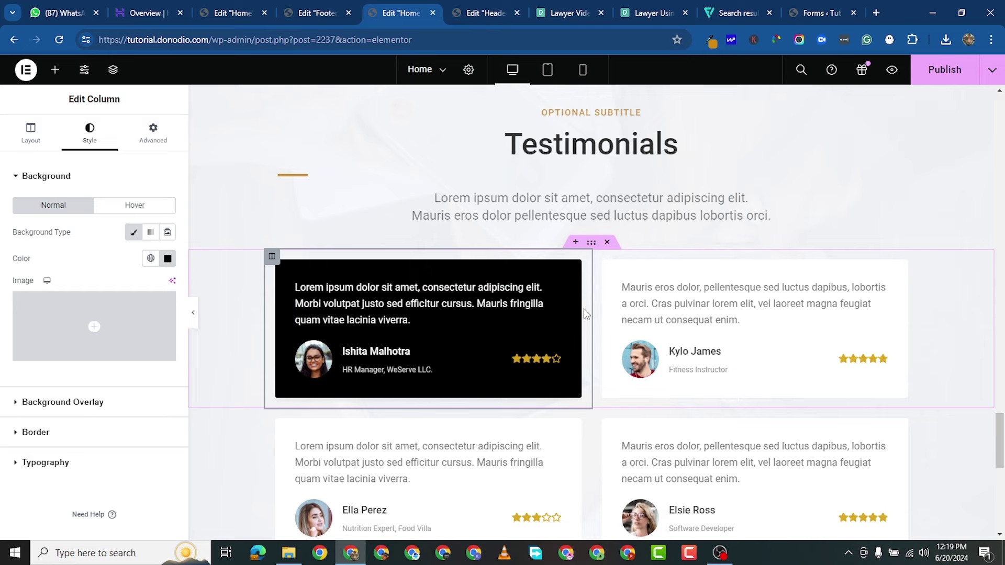
# Copy the quote heading from the first testimonial card and paste its style onto the quotes in the other three cards.
pyautogui.scroll(-1, 583, 309)
pyautogui.rightClick(556, 229)
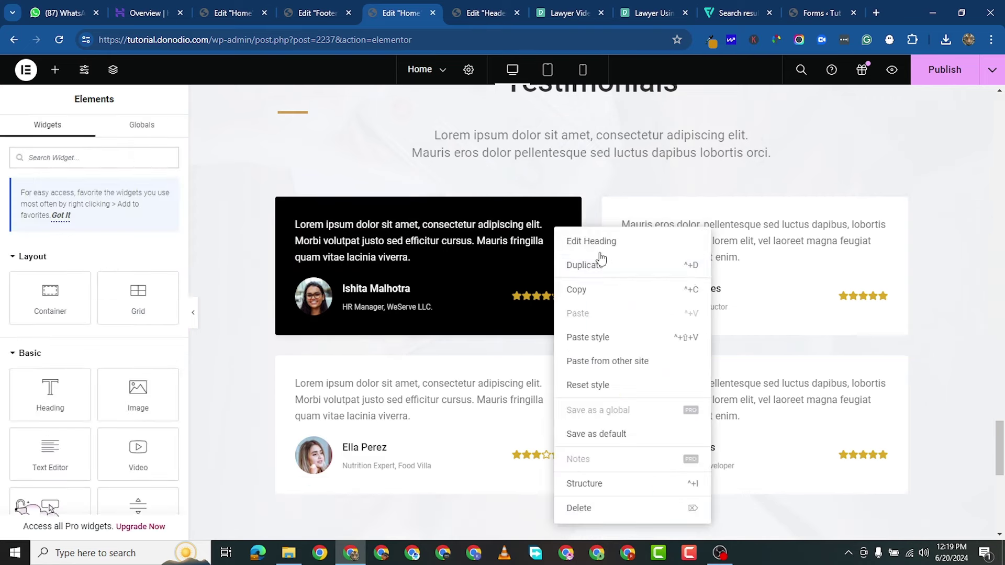
pyautogui.click(599, 288)
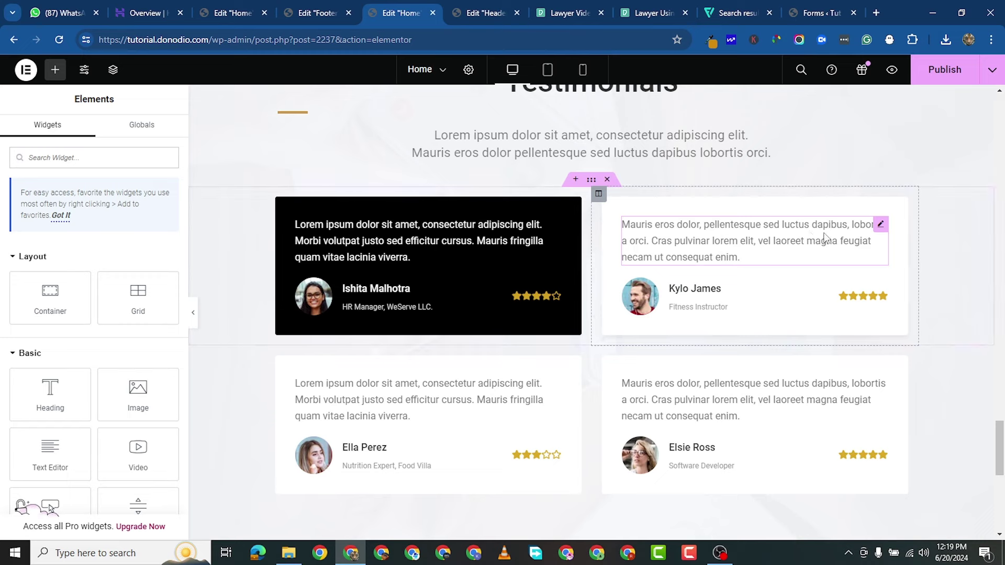
pyautogui.rightClick(885, 226)
pyautogui.click(890, 331)
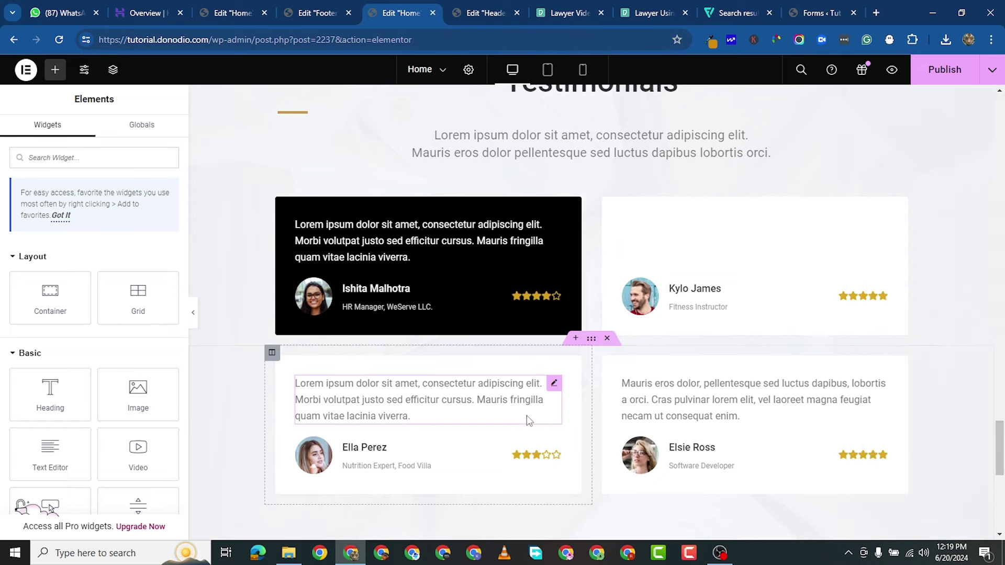
pyautogui.rightClick(553, 388)
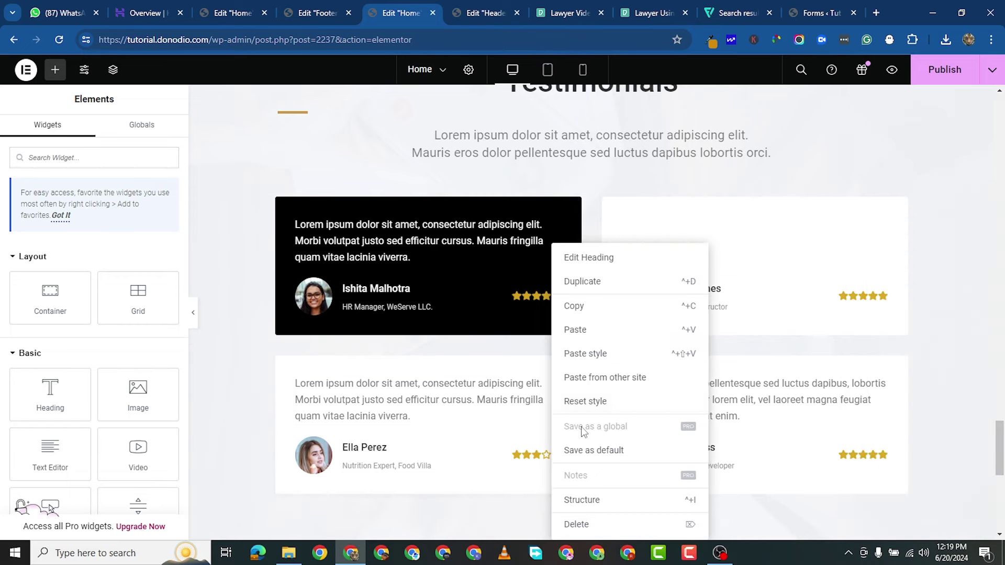
pyautogui.click(594, 353)
pyautogui.rightClick(877, 388)
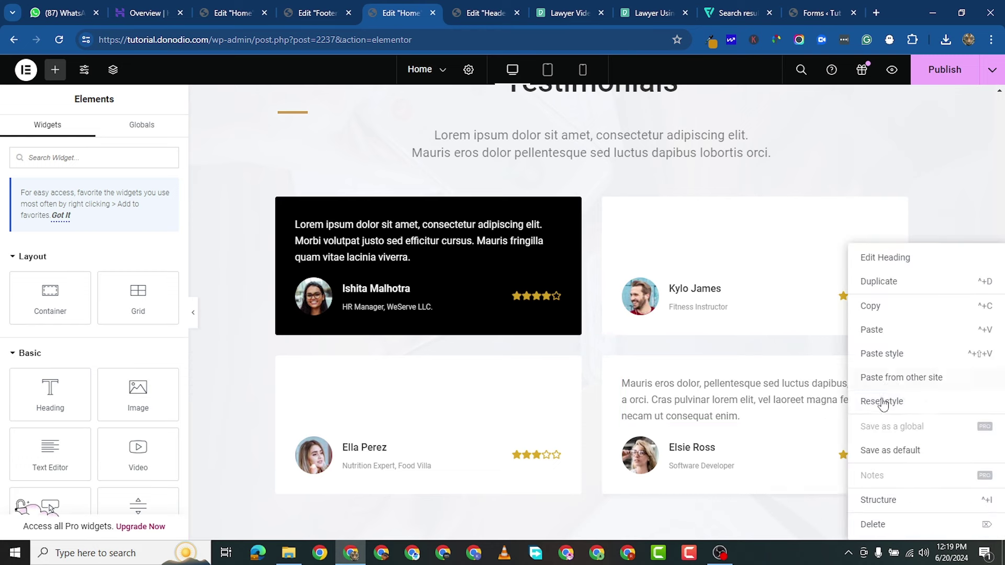
pyautogui.click(883, 354)
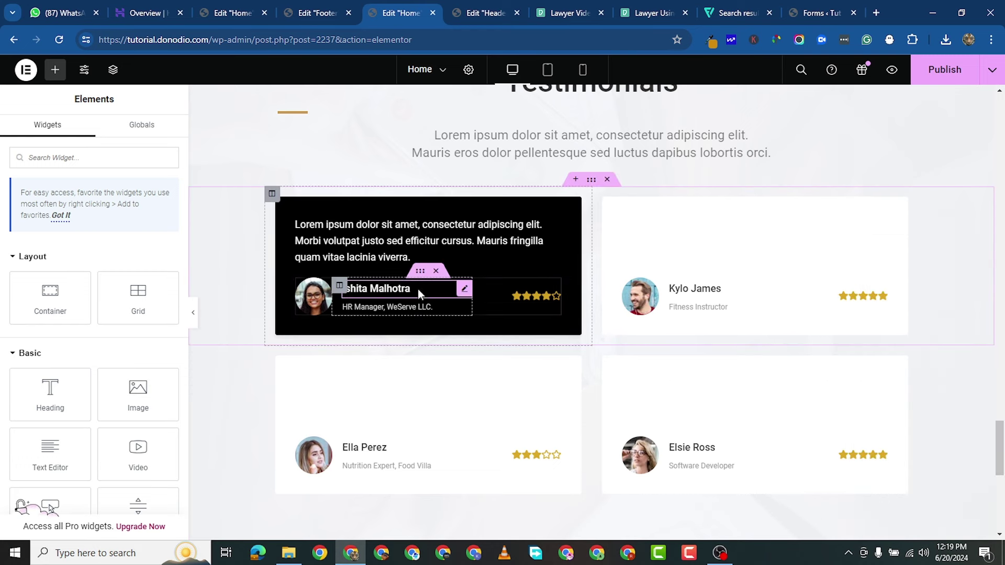
# Copy the reviewer's name heading from the first card and paste its style onto the reviewer names in the other three cards.
pyautogui.rightClick(463, 292)
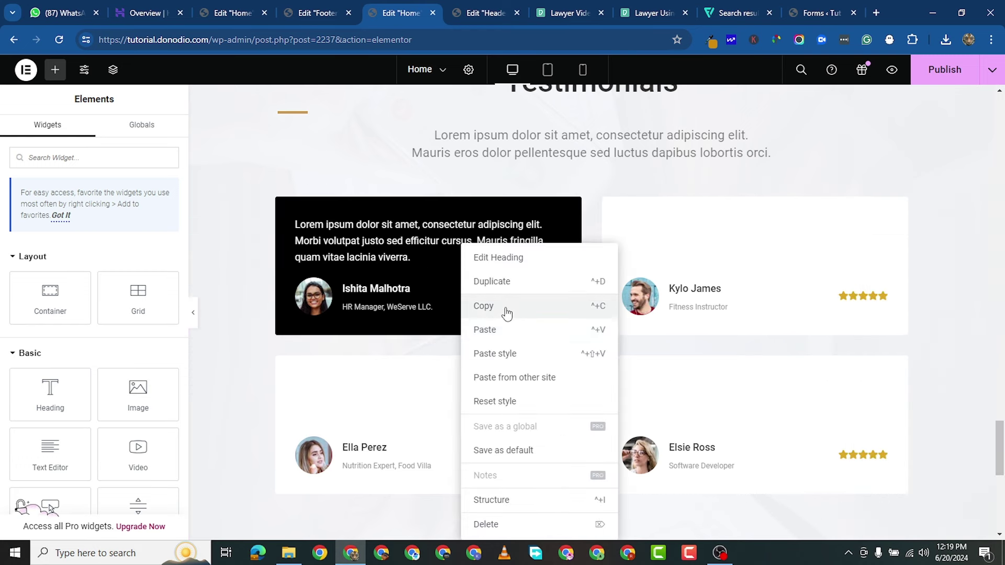
pyautogui.click(506, 309)
pyautogui.rightClick(792, 293)
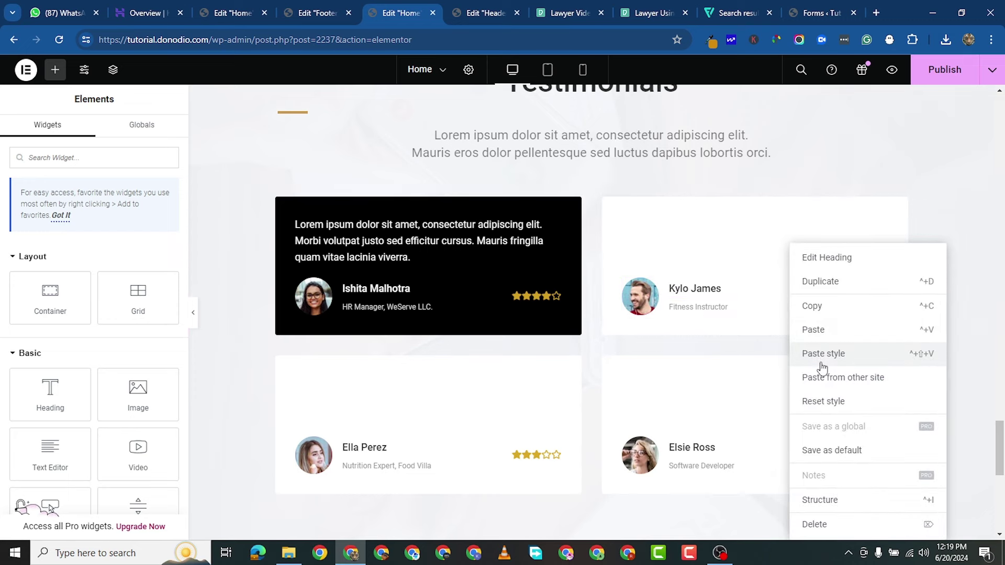
pyautogui.click(824, 353)
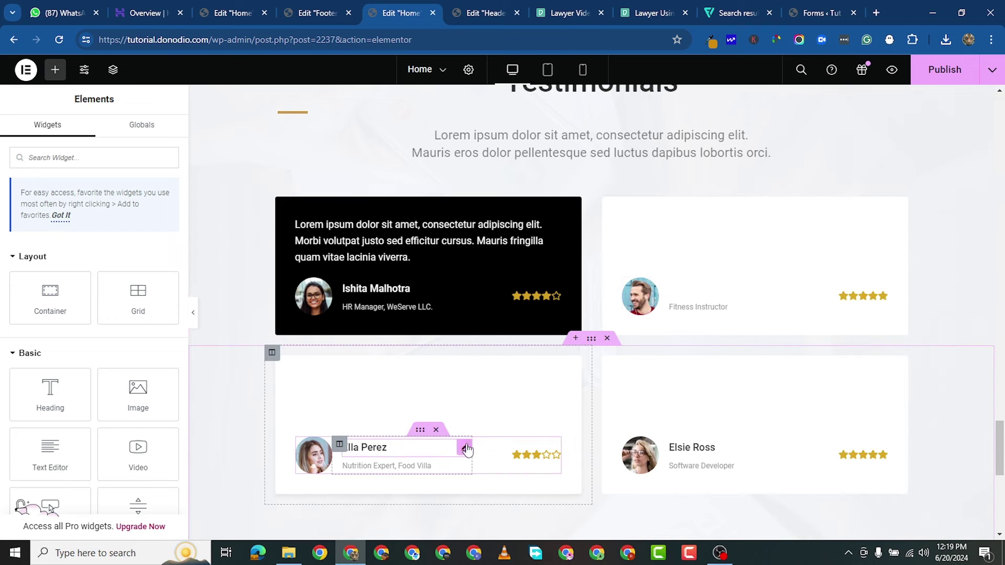
pyautogui.rightClick(467, 449)
pyautogui.click(503, 352)
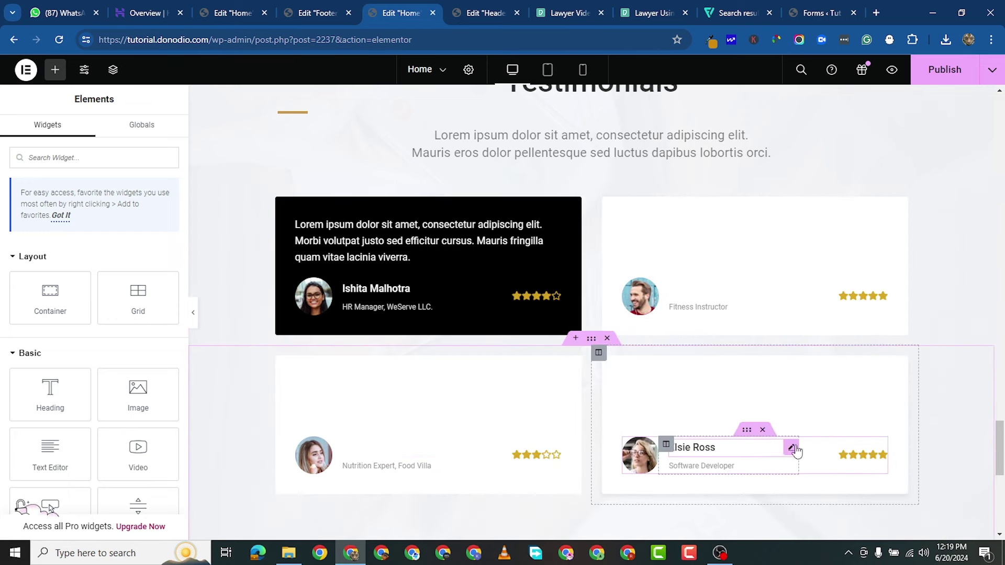
pyautogui.rightClick(796, 450)
pyautogui.click(824, 352)
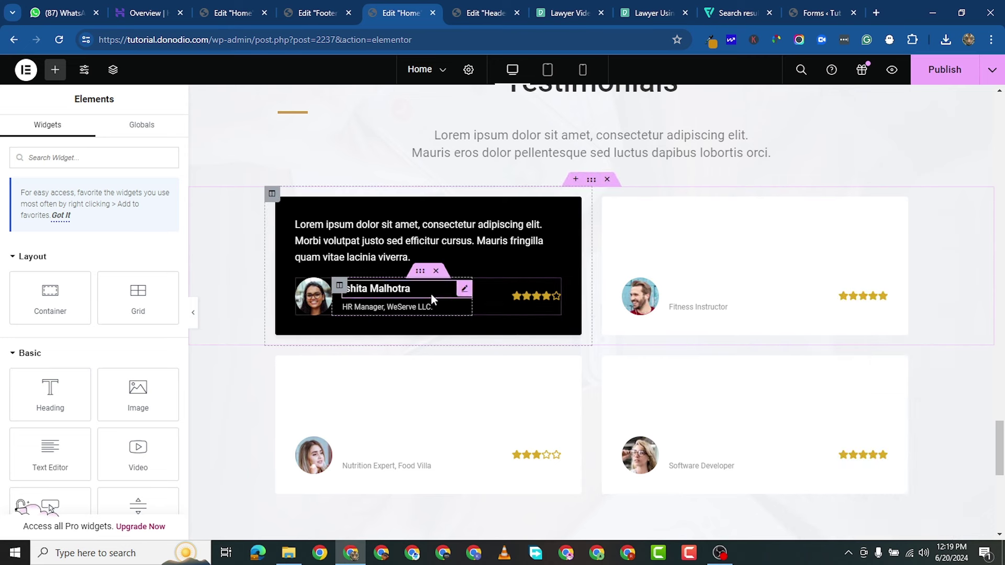
# Copy the job title heading from the first card and paste its style onto the job titles in the other three cards.
pyautogui.rightClick(464, 313)
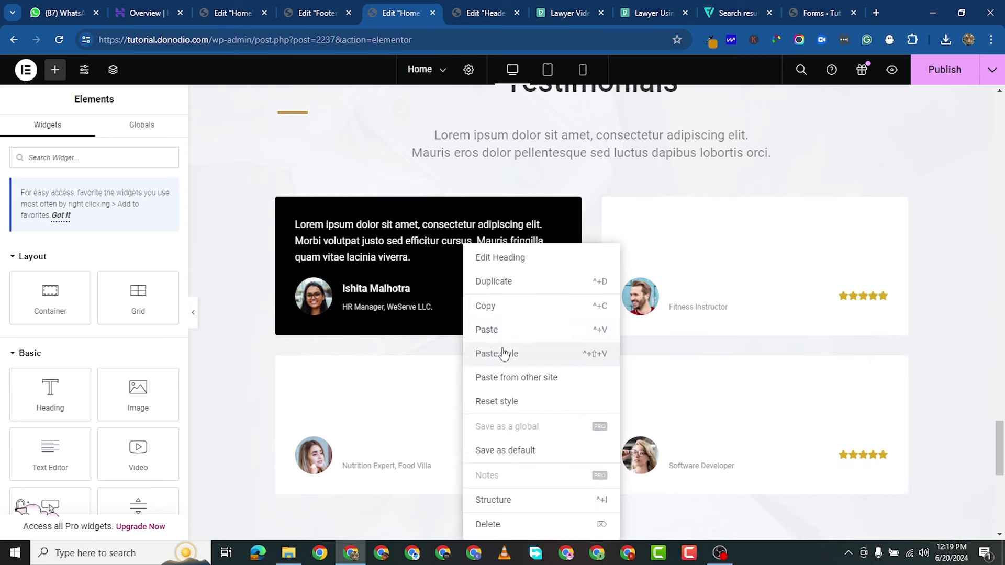
pyautogui.click(493, 304)
pyautogui.rightClick(461, 472)
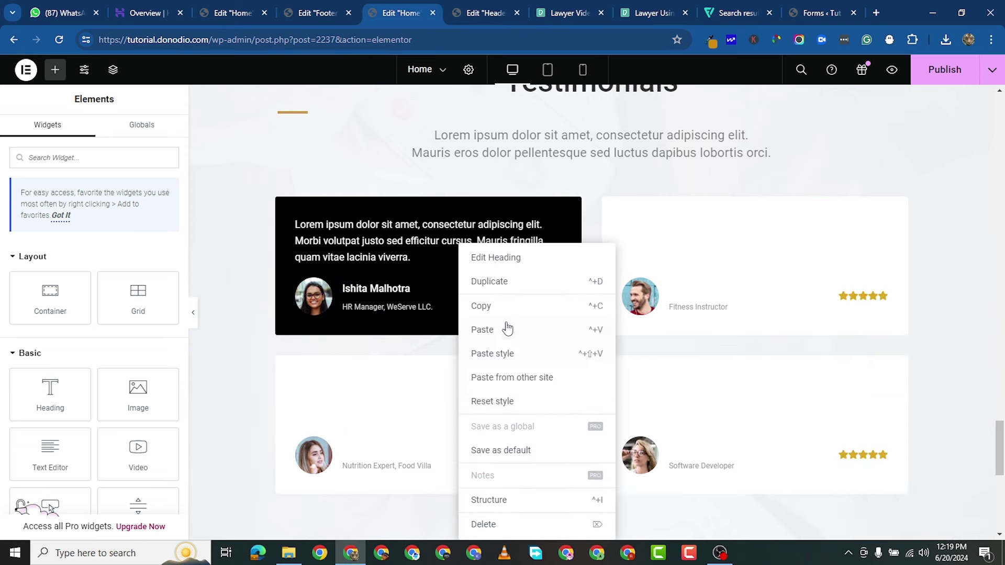
pyautogui.click(505, 353)
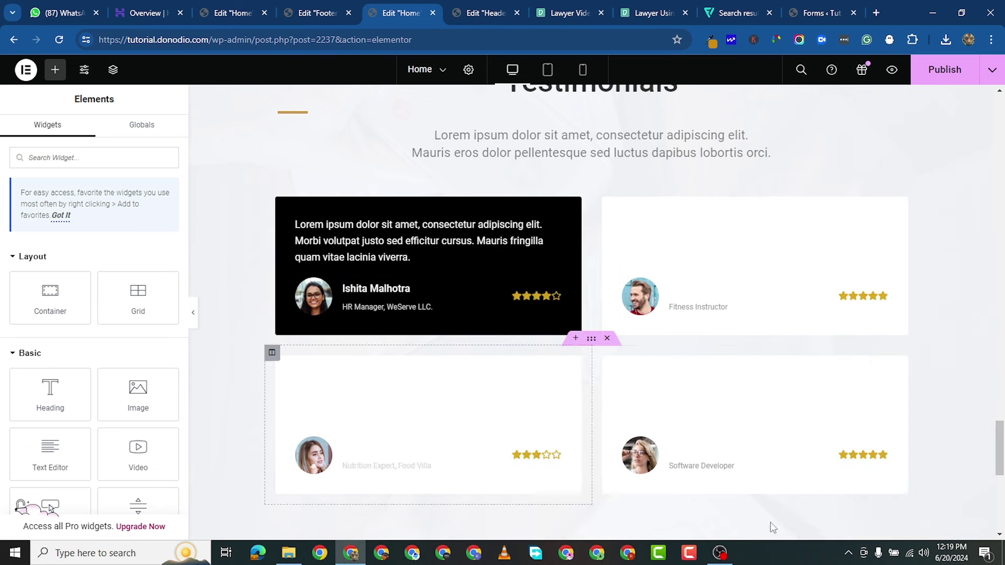
pyautogui.rightClick(793, 313)
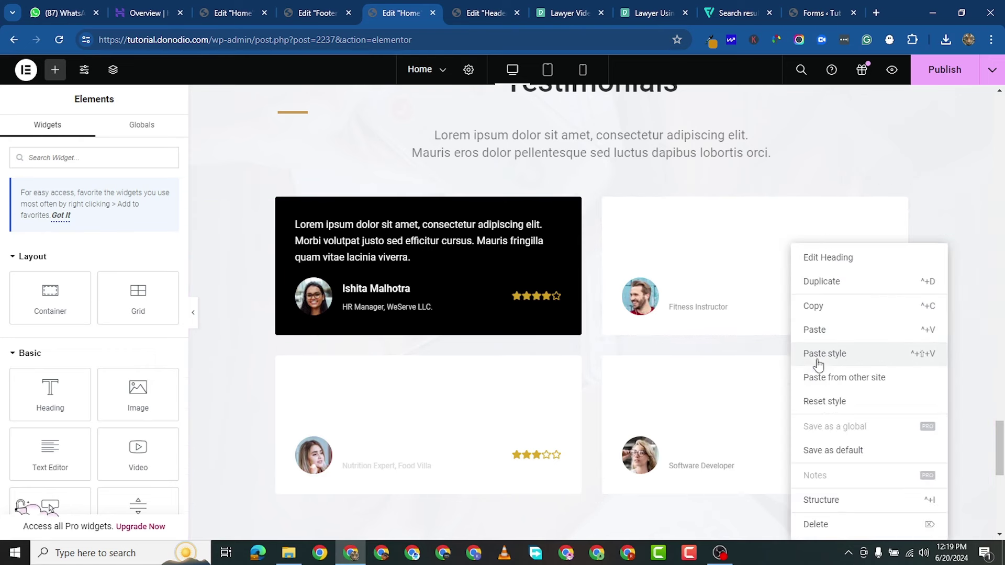
pyautogui.click(816, 354)
pyautogui.rightClick(788, 476)
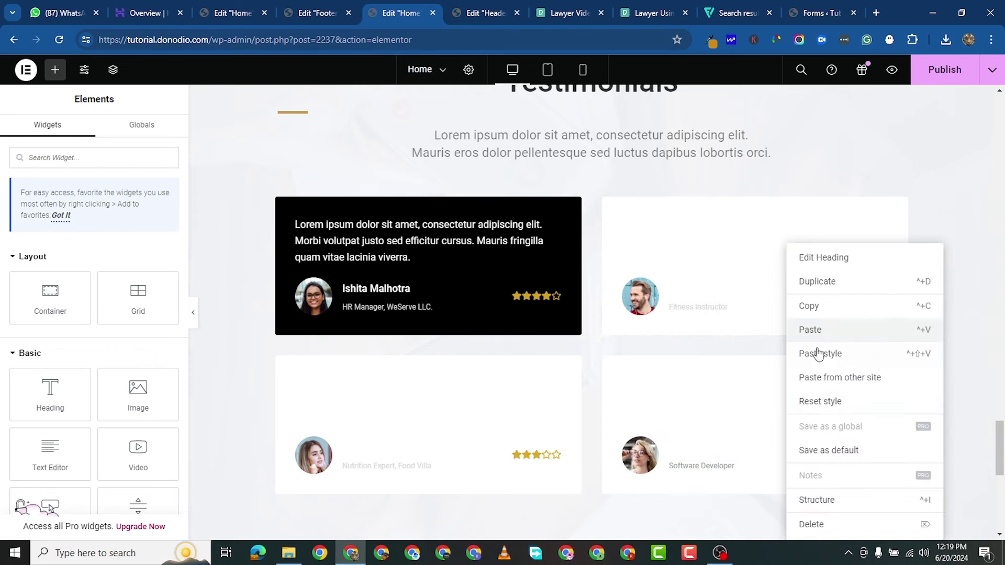
pyautogui.click(815, 353)
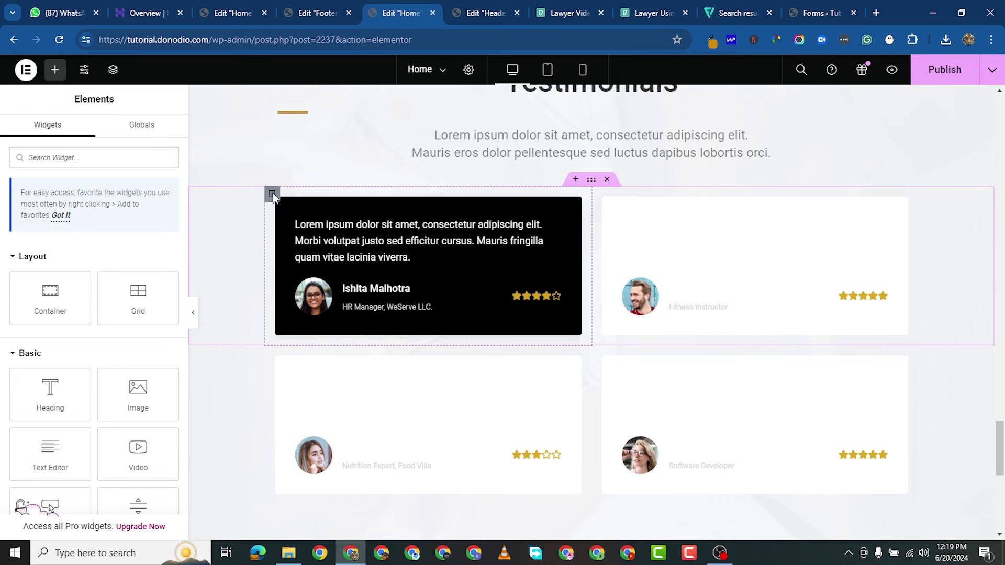
# Copy the first testimonial card's column and paste its black background style onto the columns of the other three cards.
pyautogui.rightClick(273, 195)
pyautogui.click(287, 369)
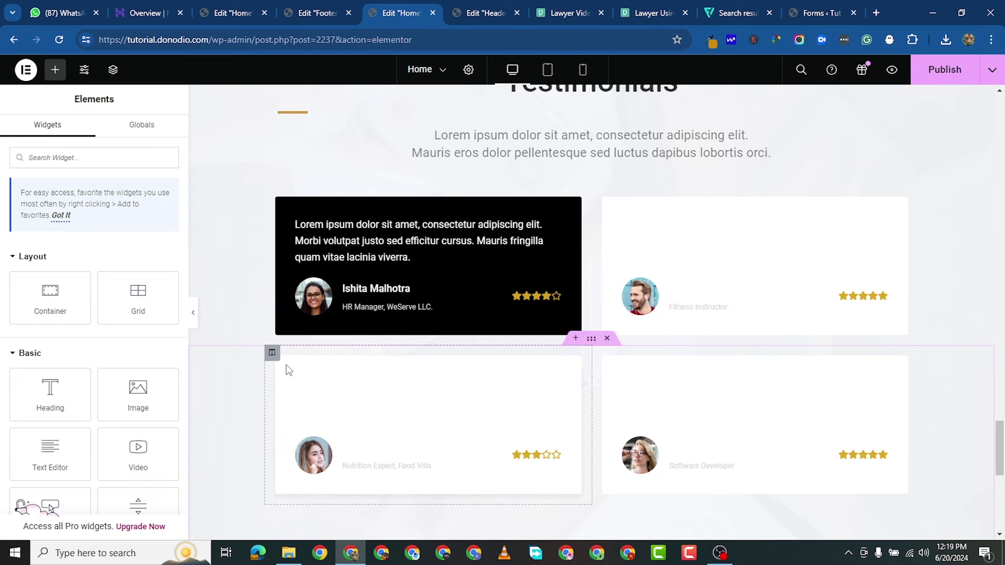
pyautogui.rightClick(275, 354)
pyautogui.click(339, 409)
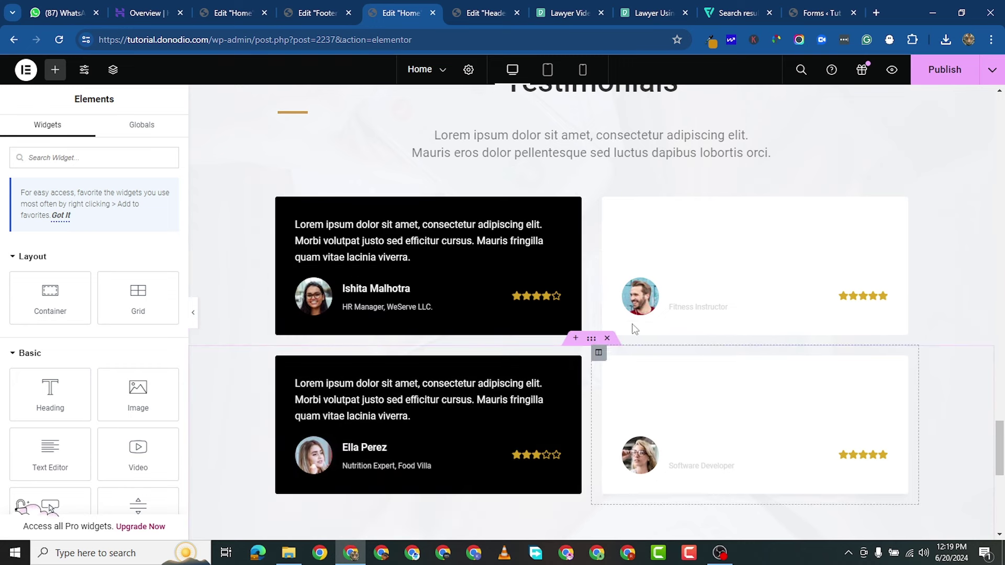
pyautogui.rightClick(605, 206)
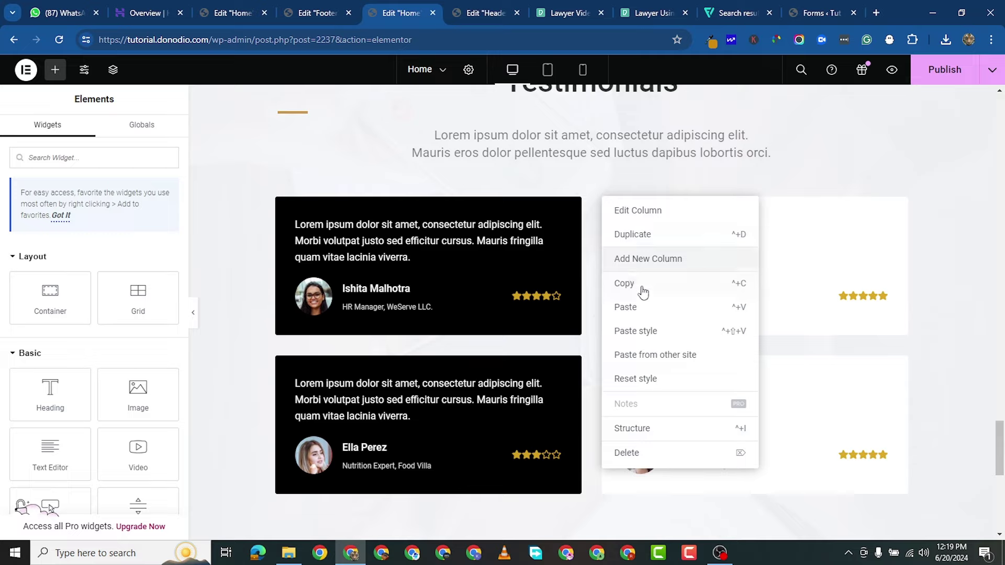
pyautogui.click(648, 332)
pyautogui.rightClick(600, 354)
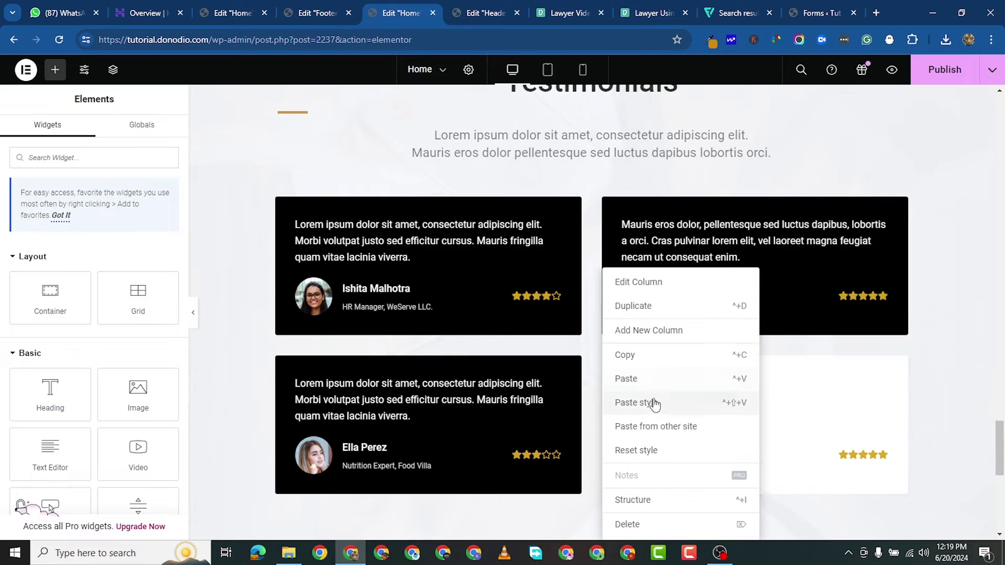
pyautogui.click(650, 401)
# Round the corners of the first testimonial card's column with a border radius of 30 px on all sides.
pyautogui.scroll(-3, 759, 377)
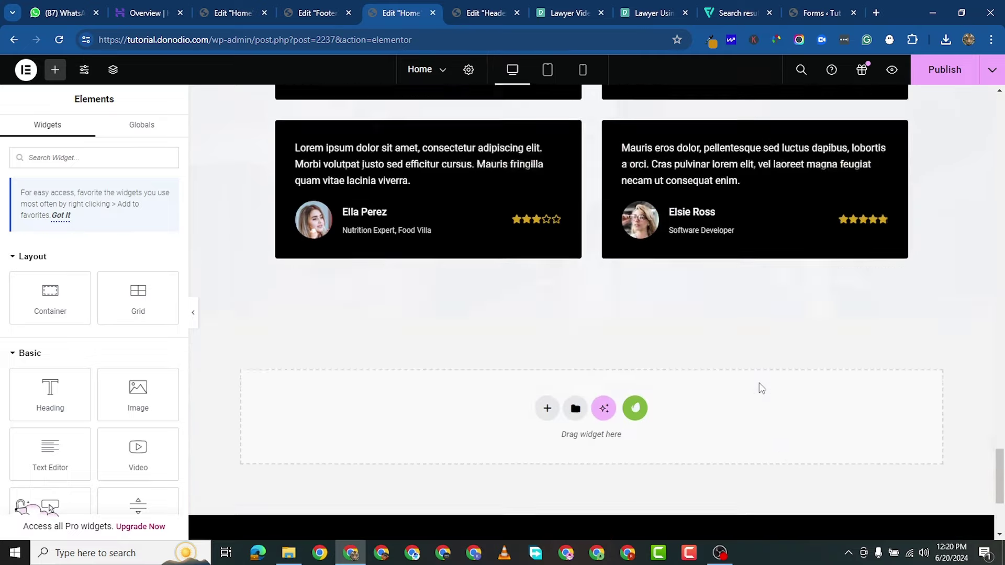
pyautogui.scroll(5, 759, 388)
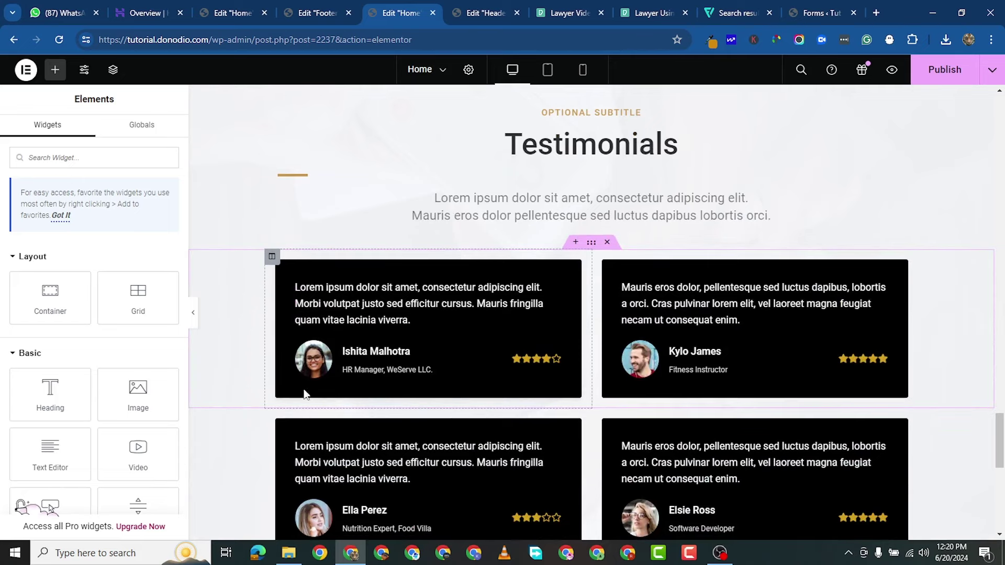
pyautogui.click(272, 262)
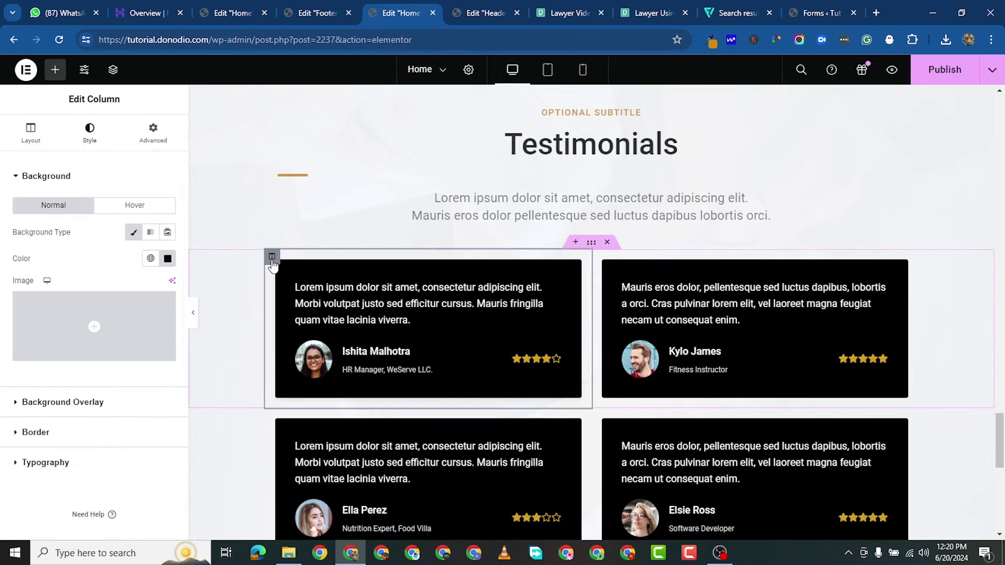
pyautogui.click(153, 134)
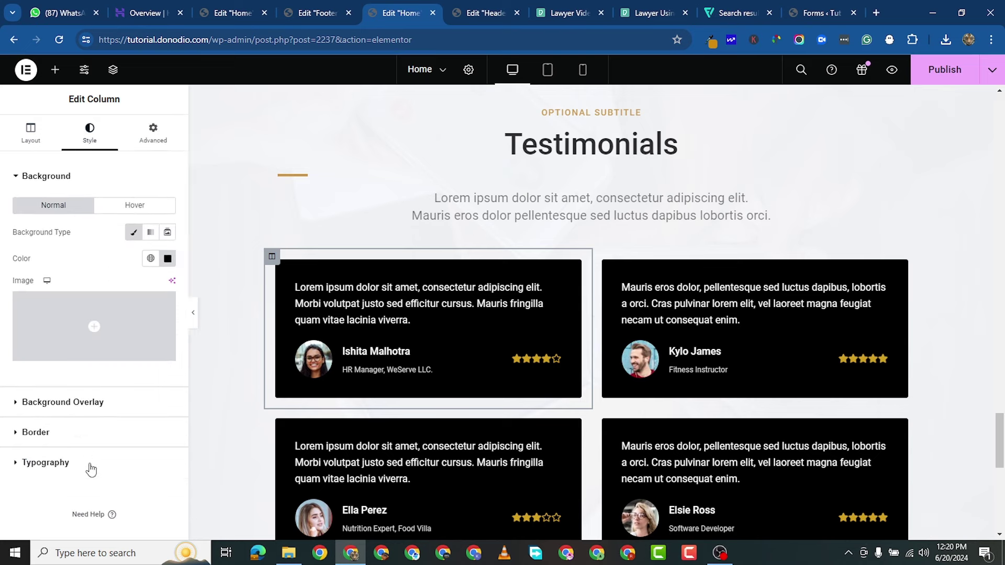
pyautogui.scroll(-1, 22, 402)
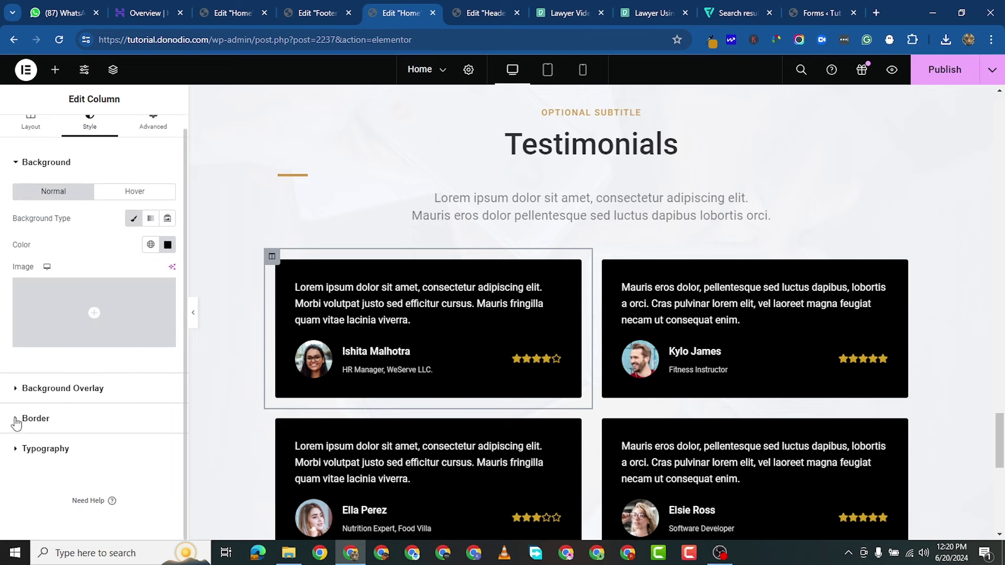
pyautogui.click(18, 420)
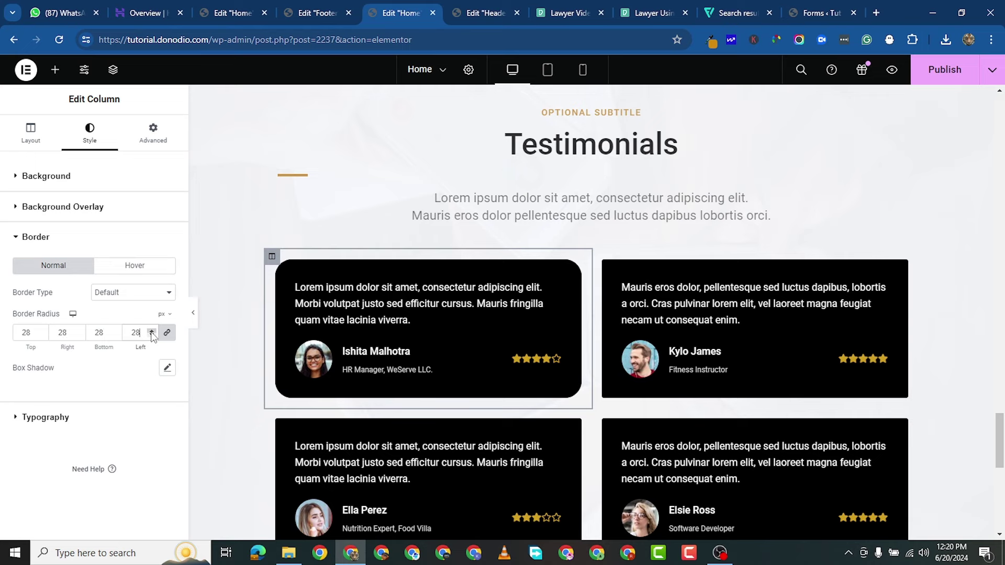
pyautogui.rightClick(272, 257)
pyautogui.press('Escape')
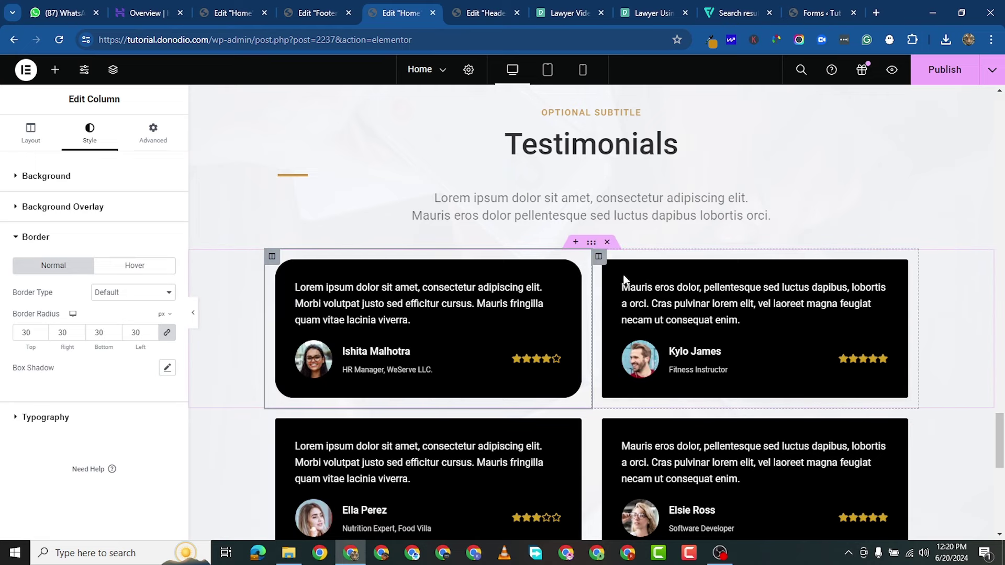
# Paste the first testimonial card's rounded column style onto the columns of the other three testimonial cards.
pyautogui.rightClick(651, 346)
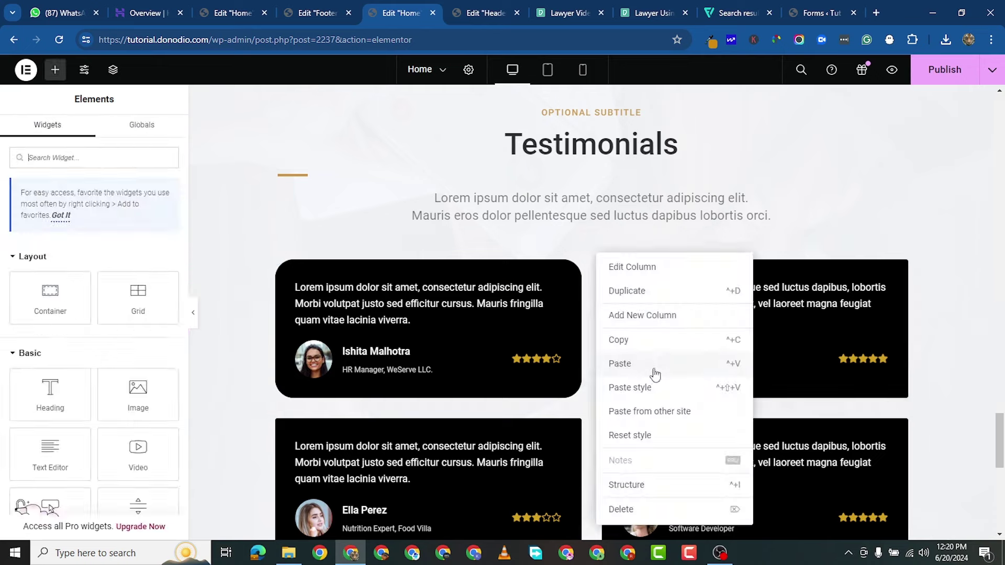
pyautogui.click(631, 388)
pyautogui.scroll(-4, 272, 243)
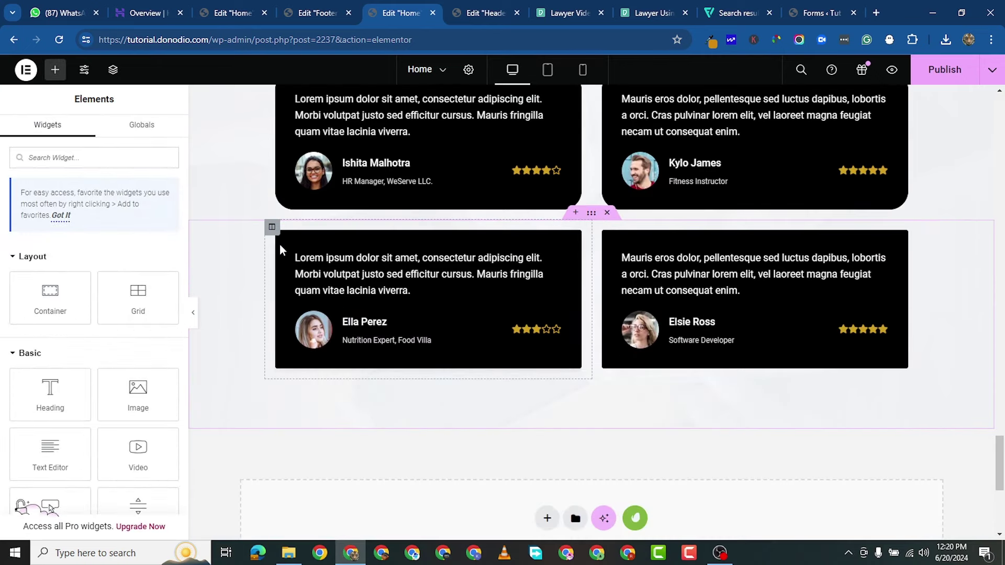
pyautogui.rightClick(274, 228)
pyautogui.click(344, 357)
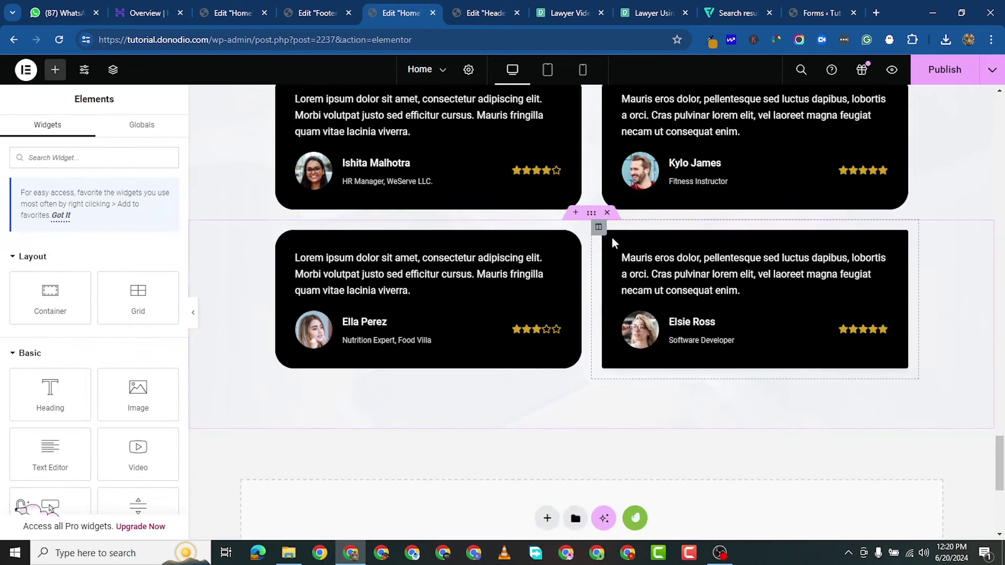
pyautogui.rightClick(600, 230)
pyautogui.click(639, 360)
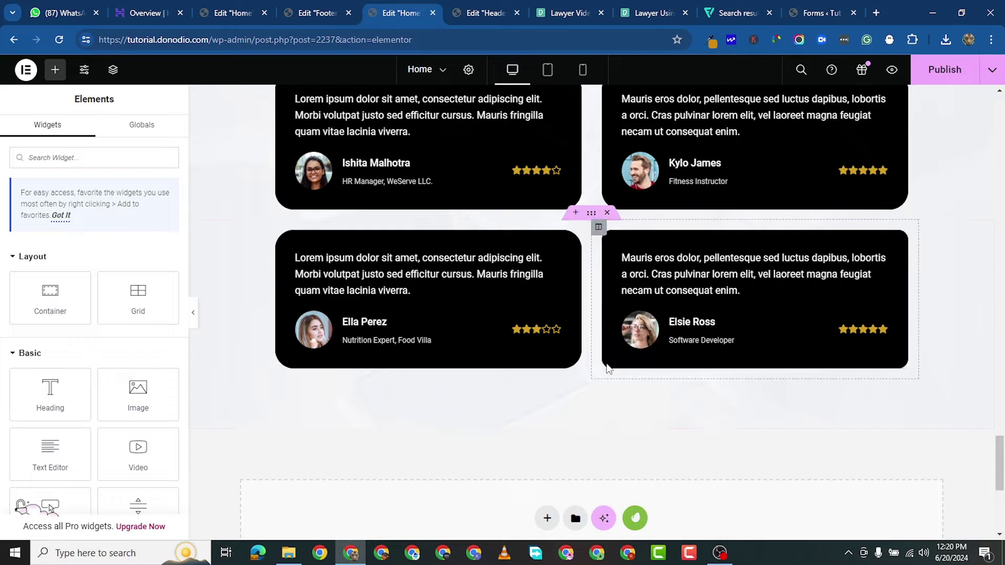
# Move the Testimonials heading section above the "Looking For A Reliable & Dedicated Partner?" section.
pyautogui.scroll(-3, 578, 416)
pyautogui.scroll(15, 538, 298)
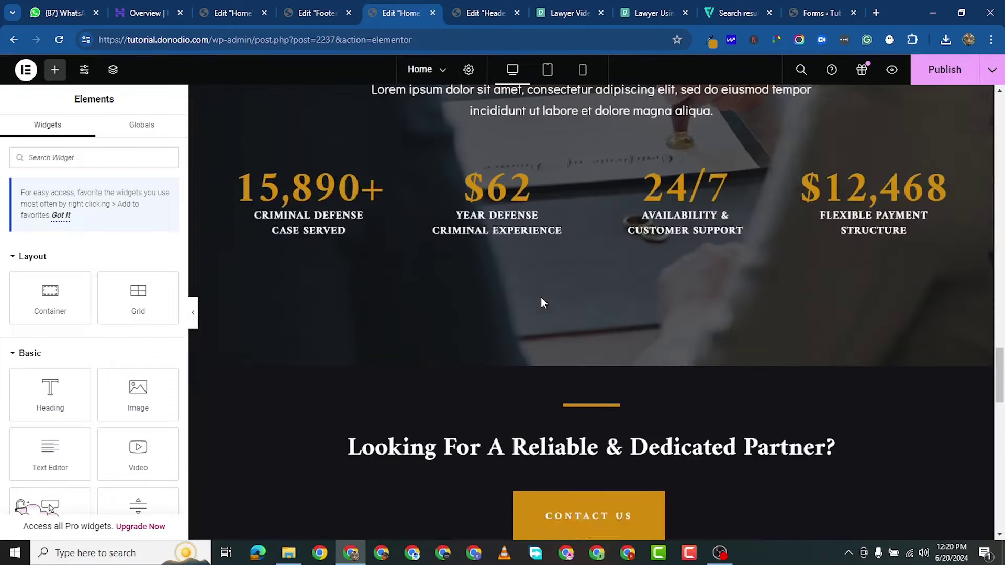
pyautogui.scroll(-4, 541, 297)
pyautogui.scroll(10, 540, 315)
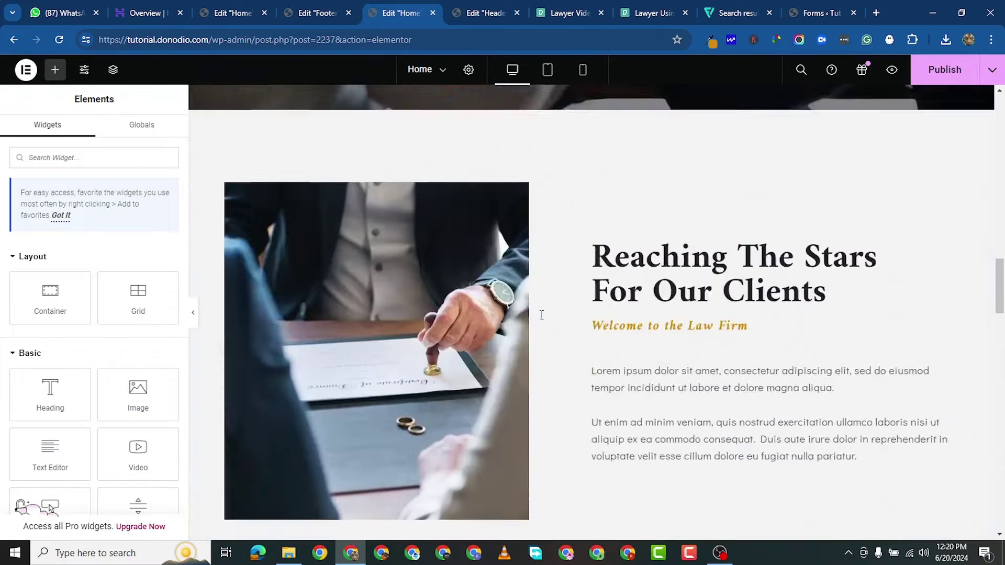
pyautogui.scroll(-12, 532, 329)
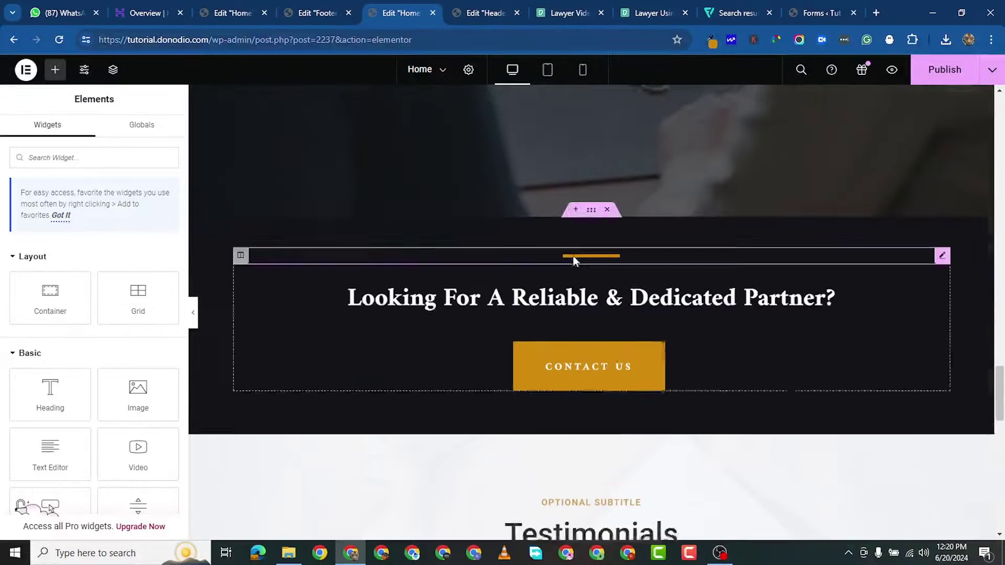
pyautogui.scroll(-2, 582, 270)
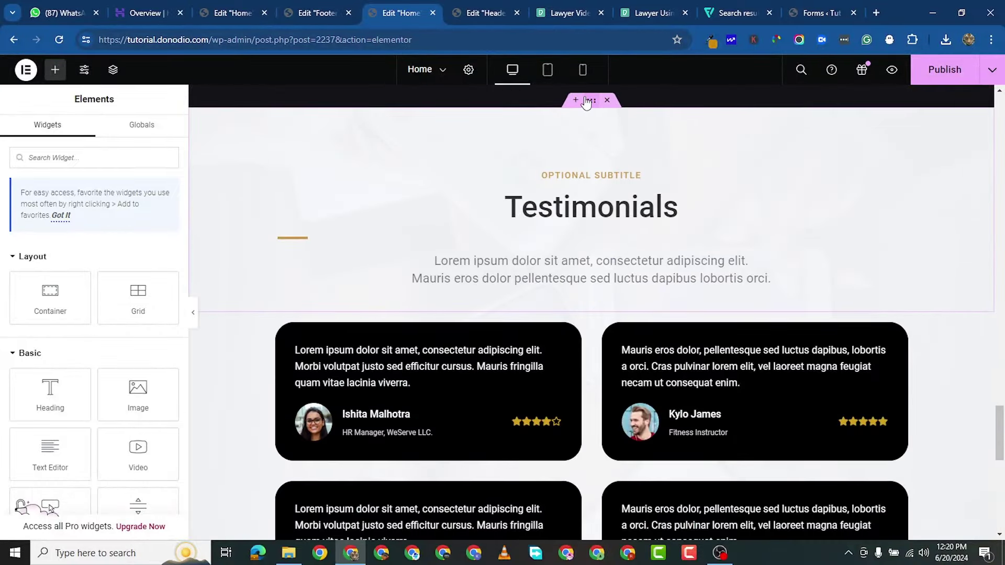
pyautogui.moveTo(586, 102); pyautogui.dragTo(601, 254)
# Move both rows of testimonial cards directly beneath the Testimonials heading, above the "Looking For A Reliable & Dedicated Partner?" section.
pyautogui.scroll(10, 589, 178)
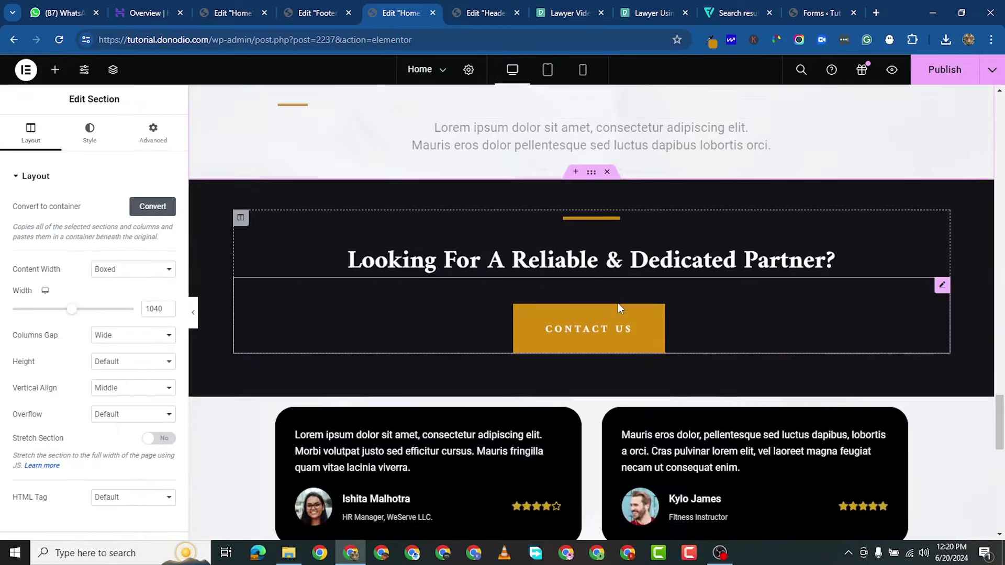
pyautogui.scroll(-6, 607, 298)
pyautogui.scroll(4, 599, 250)
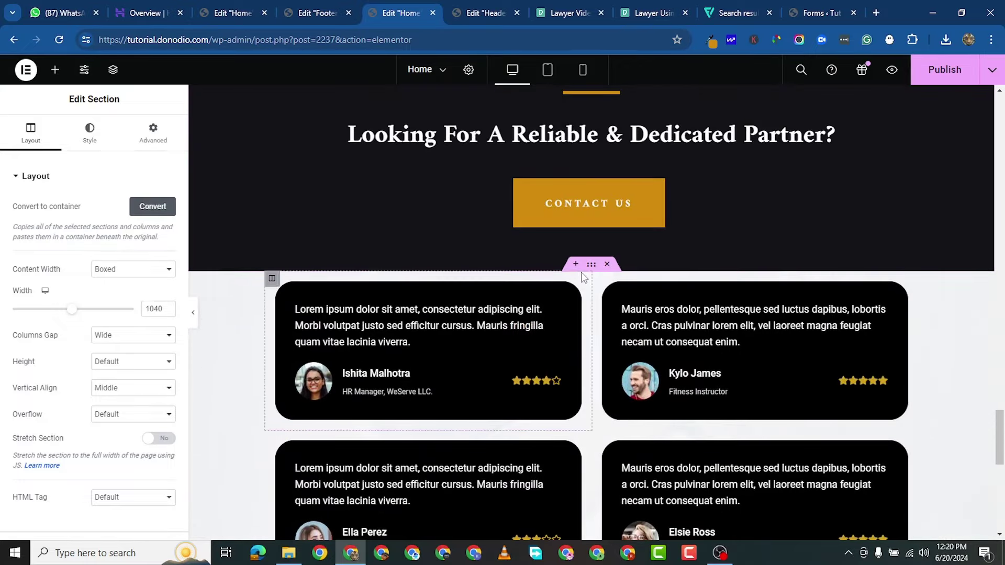
pyautogui.moveTo(591, 268)
pyautogui.mouseDown()
pyautogui.moveTo(595, 197)
pyautogui.moveTo(595, 355)
pyautogui.moveTo(598, 185)
pyautogui.moveTo(595, 251)
pyautogui.mouseUp()
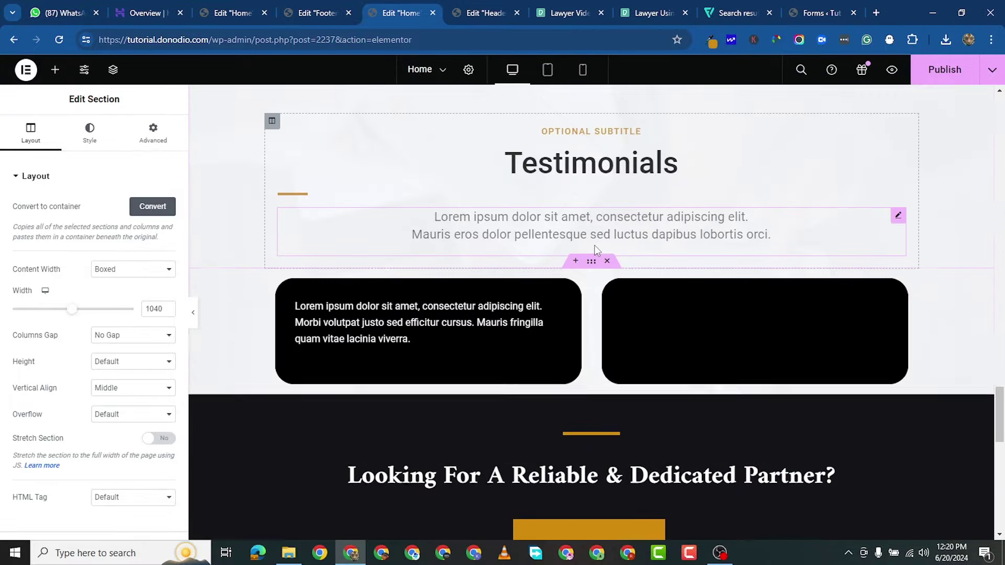
pyautogui.scroll(-6, 619, 475)
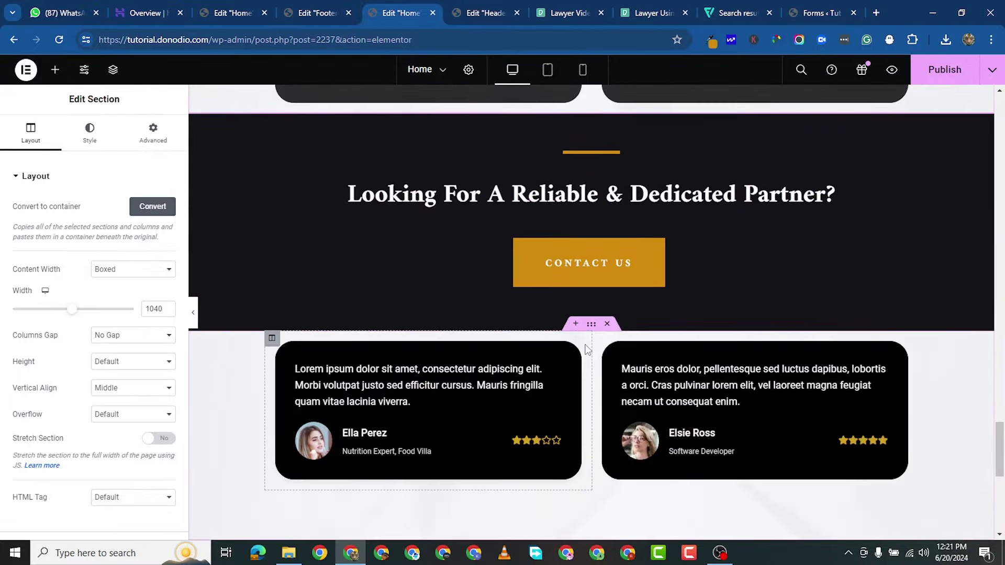
pyautogui.moveTo(591, 334); pyautogui.dragTo(662, 273)
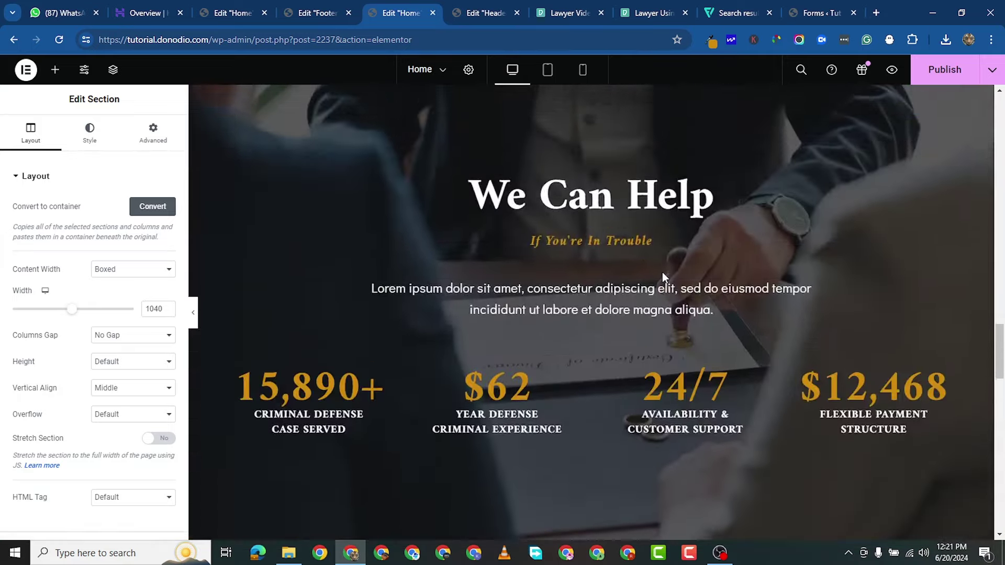
# Check the new section order down to the footer and publish the homepage changes.
pyautogui.scroll(-15, 662, 272)
pyautogui.scroll(-5, 663, 281)
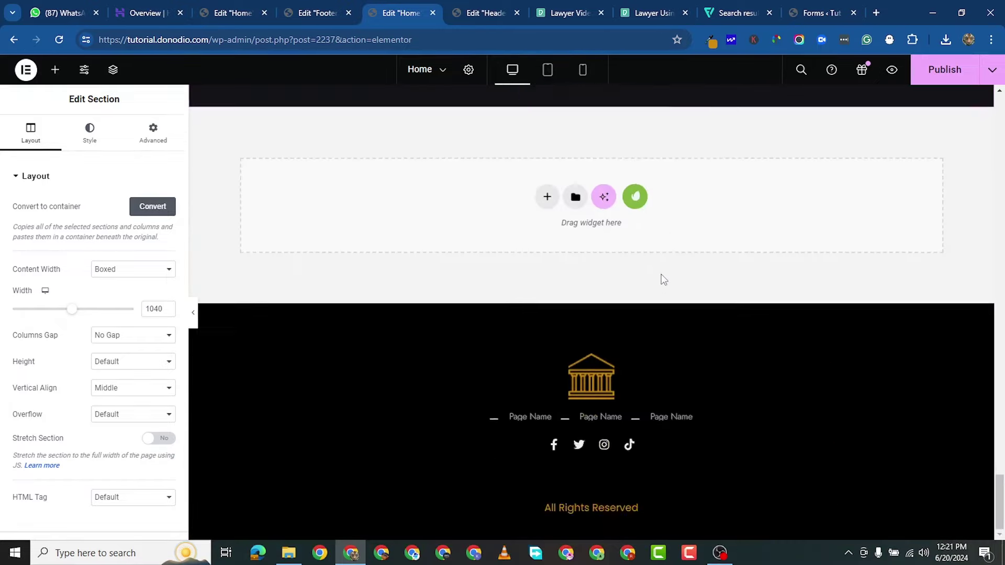
pyautogui.scroll(15, 662, 278)
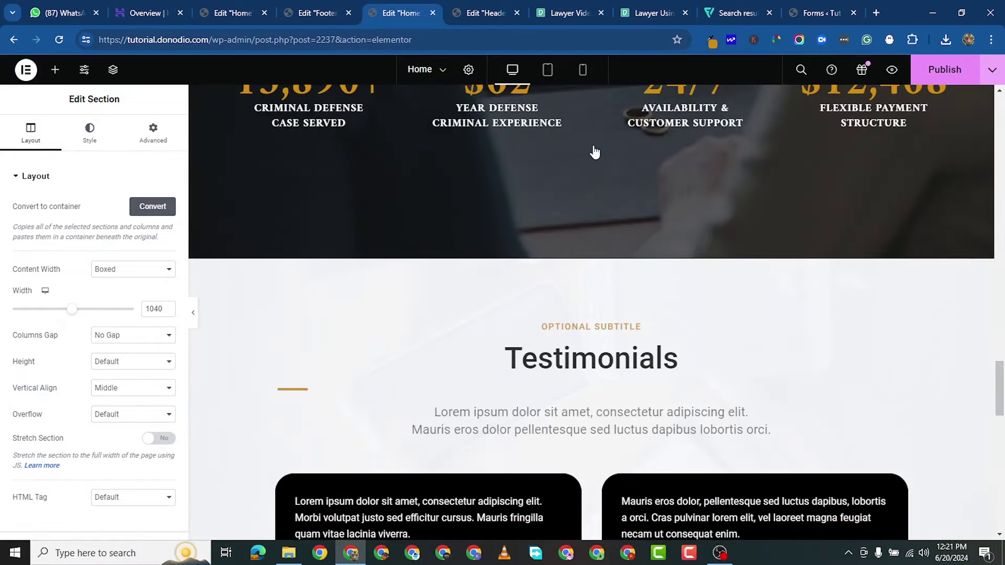
pyautogui.hotkey('ctrl', 's')
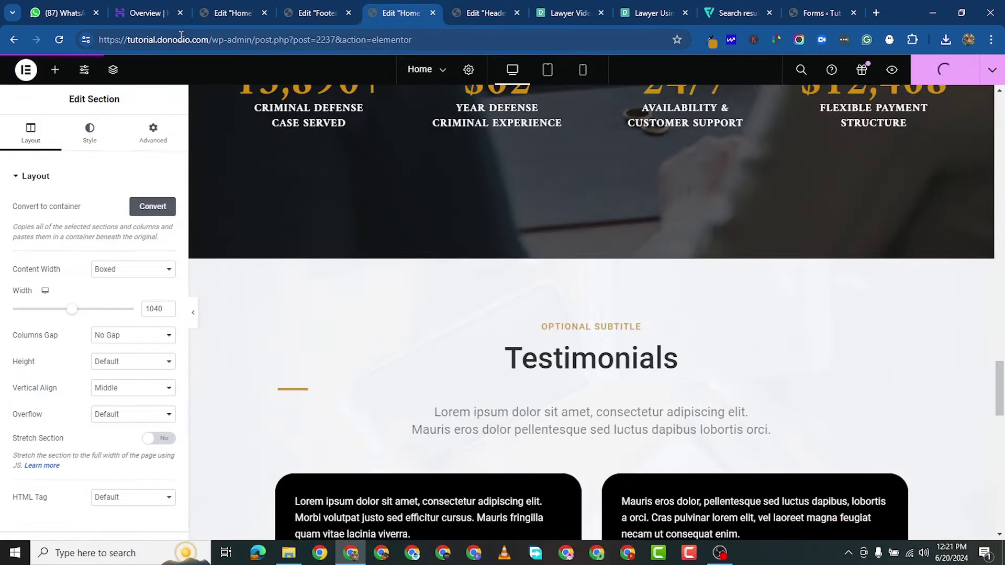
# Open the live homepage and review its sections, including the relocated testimonials, from the hero banner downward.
pyautogui.click(892, 70)
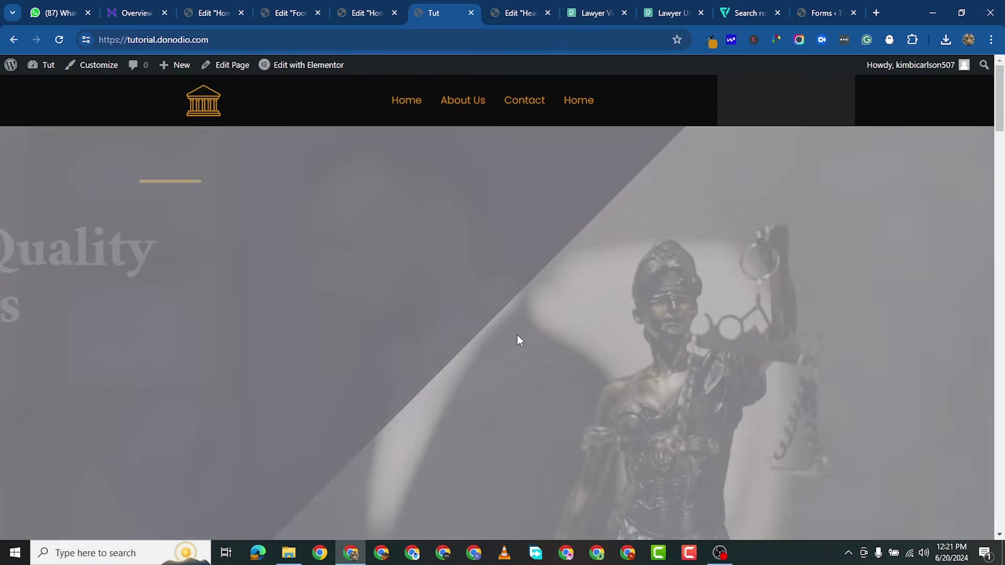
pyautogui.scroll(-6, 517, 335)
pyautogui.scroll(-6, 518, 356)
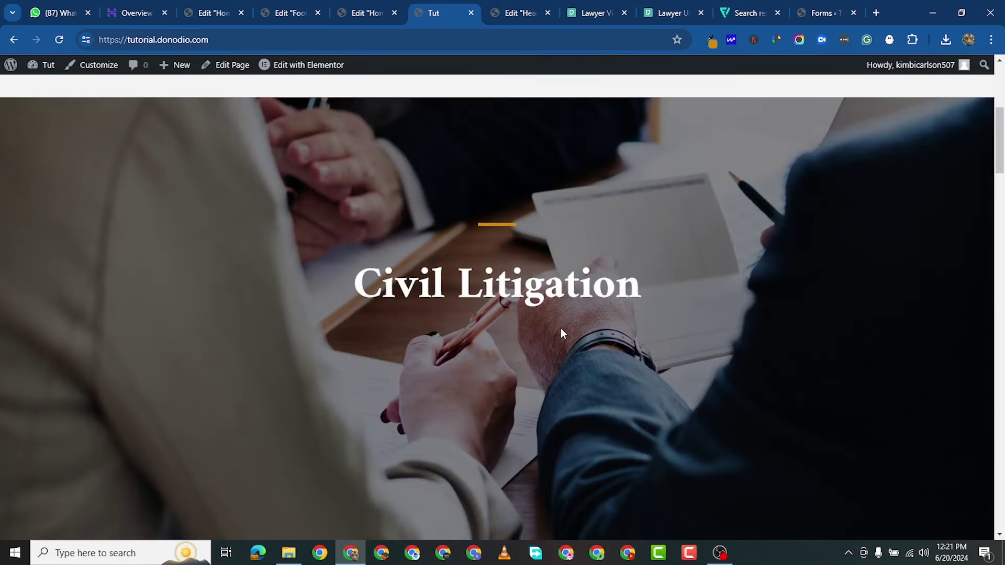
pyautogui.scroll(1, 561, 328)
pyautogui.scroll(-15, 565, 335)
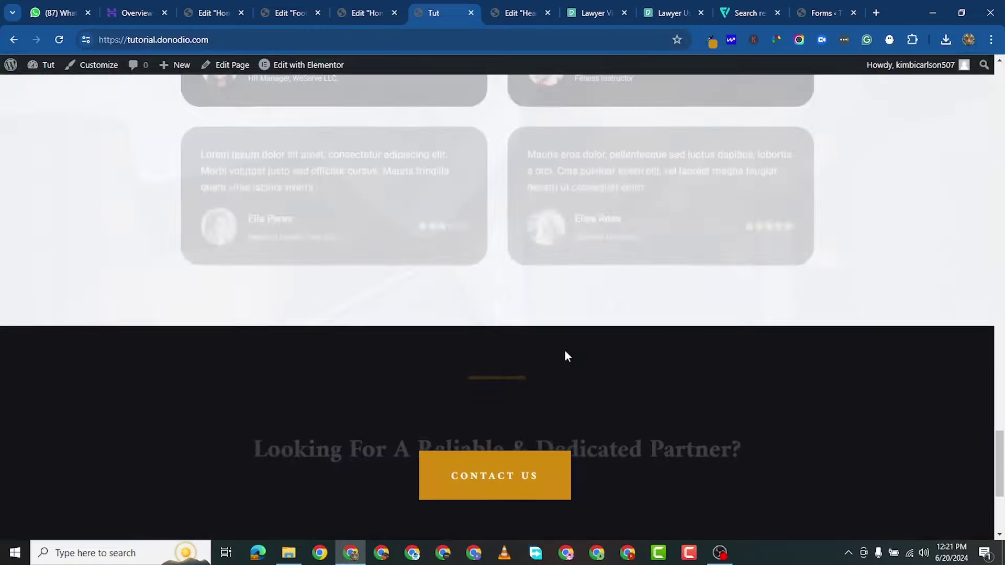
pyautogui.scroll(15, 566, 354)
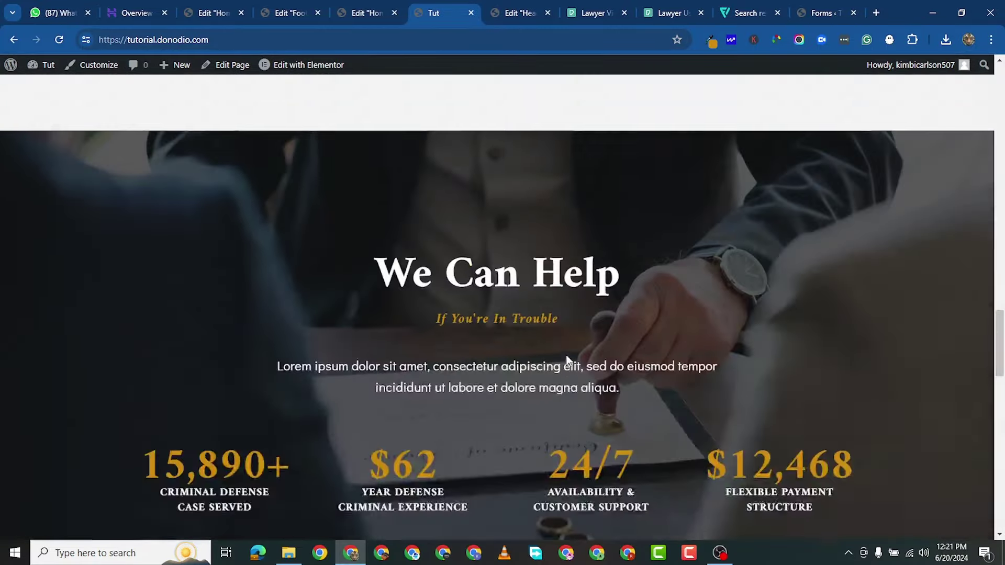
pyautogui.scroll(15, 567, 360)
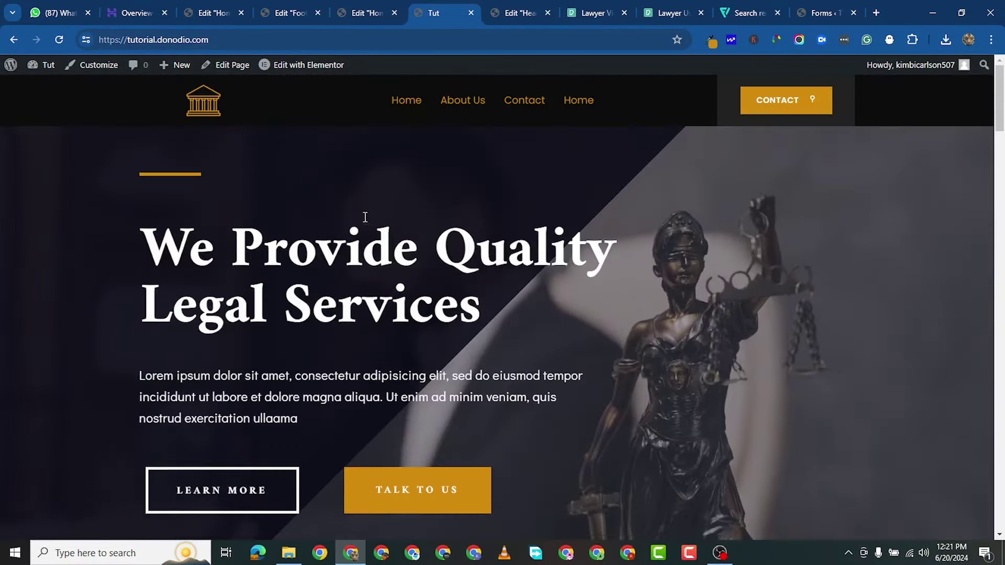
# Open the live About Us page from the site navigation and review it down to the footer.
pyautogui.click(473, 104)
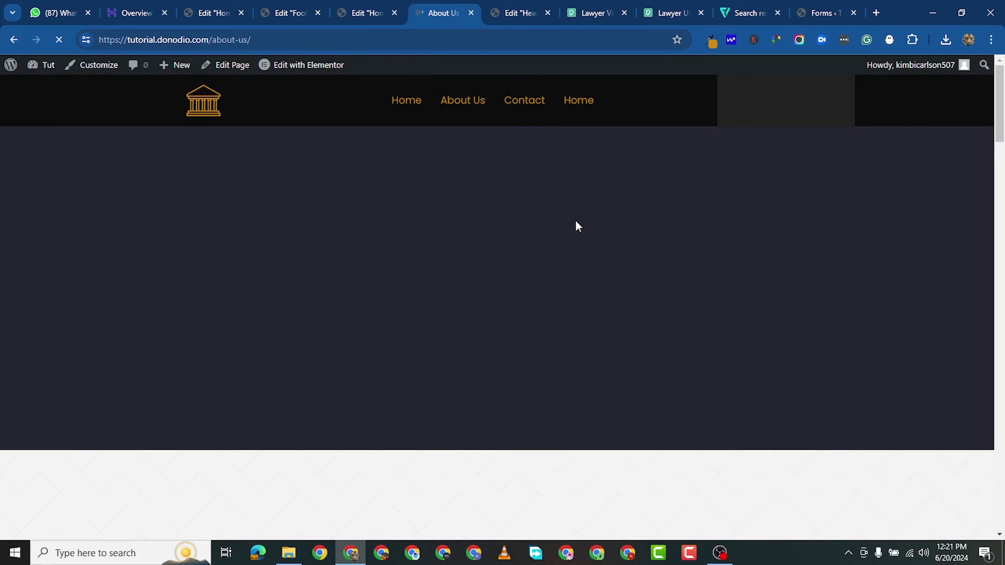
pyautogui.scroll(-10, 595, 316)
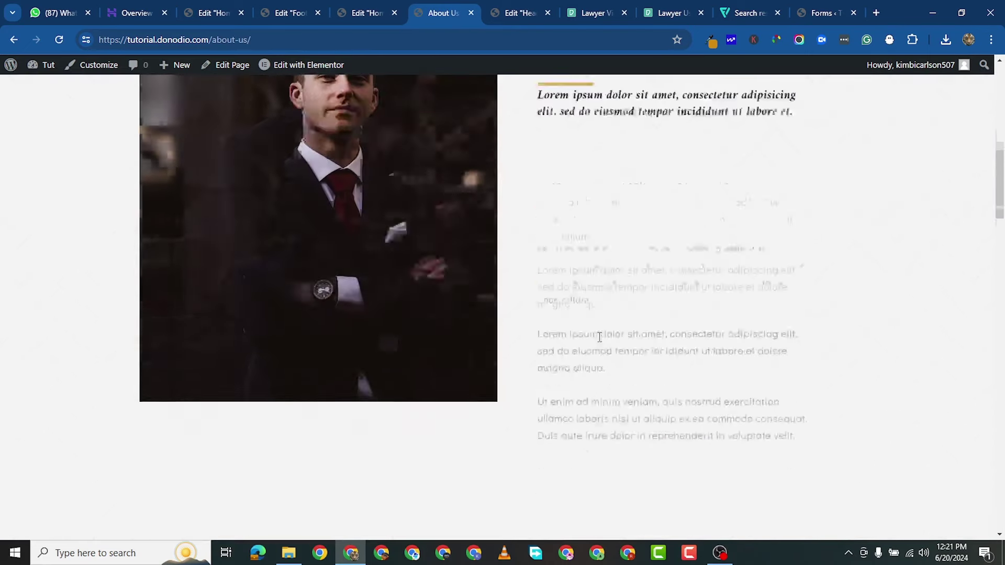
pyautogui.scroll(-15, 603, 334)
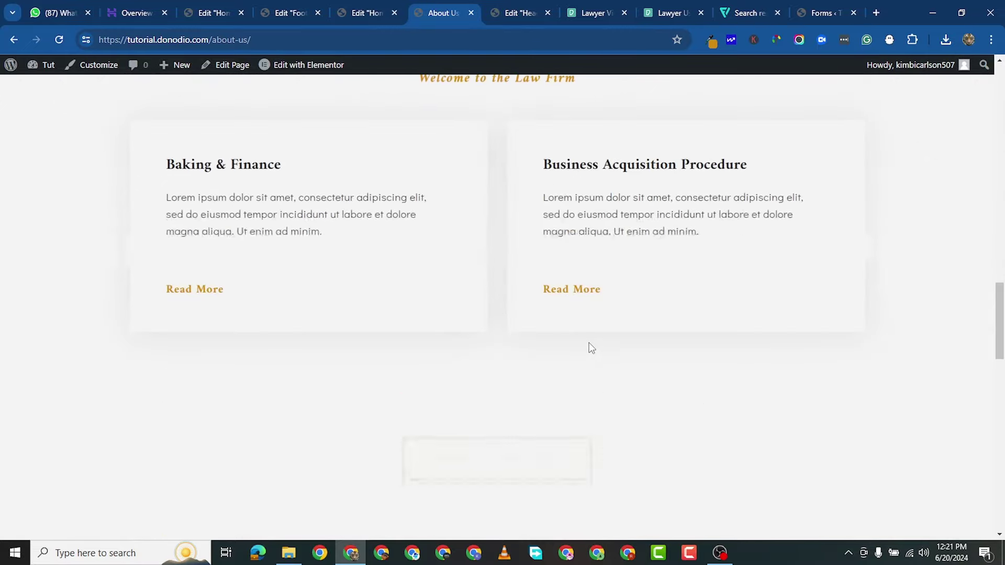
pyautogui.scroll(-10, 592, 349)
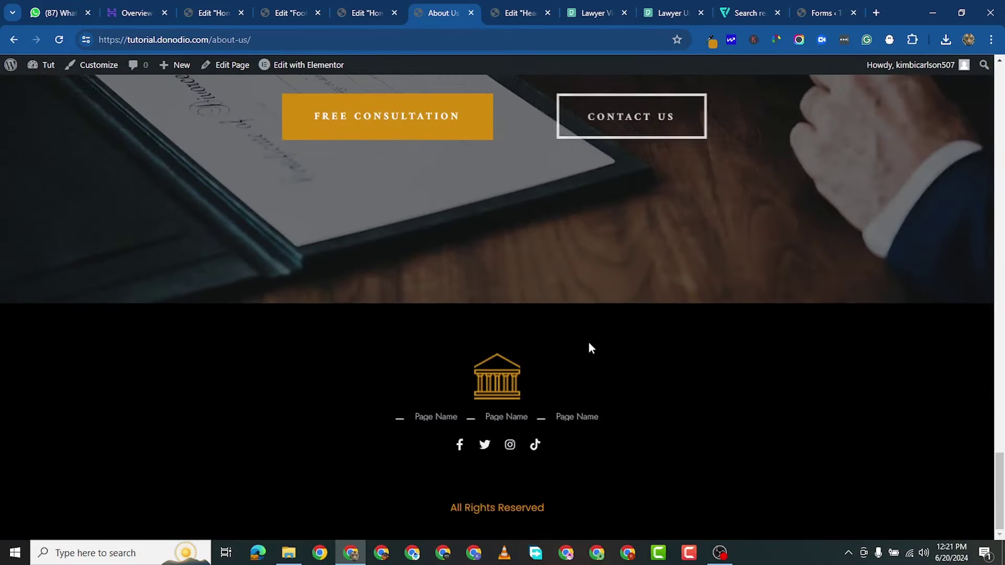
pyautogui.scroll(4, 592, 348)
pyautogui.scroll(20, 591, 346)
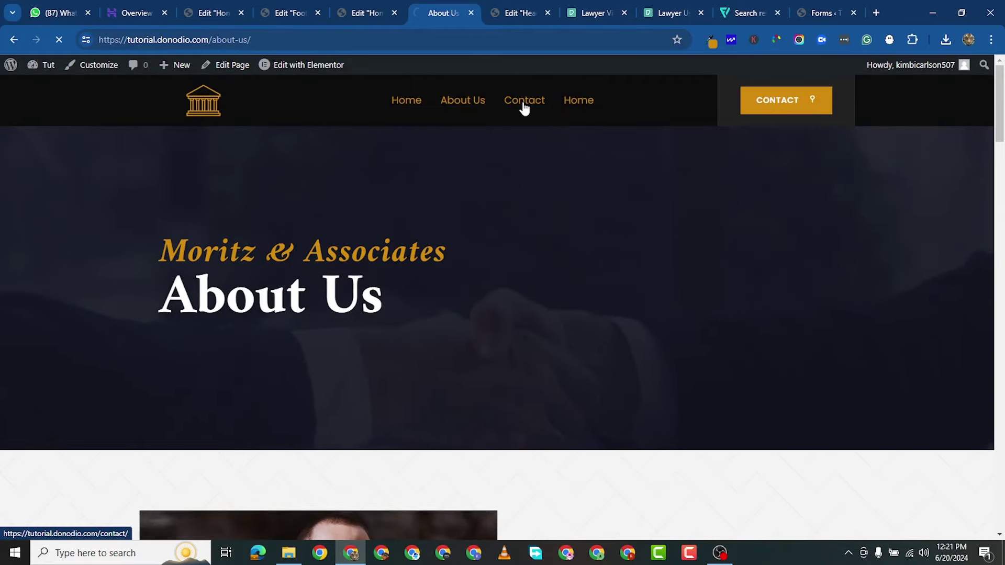
# Open the live Contact page and review its office details, contact form and download cards.
pyautogui.click(524, 104)
pyautogui.scroll(-3, 625, 260)
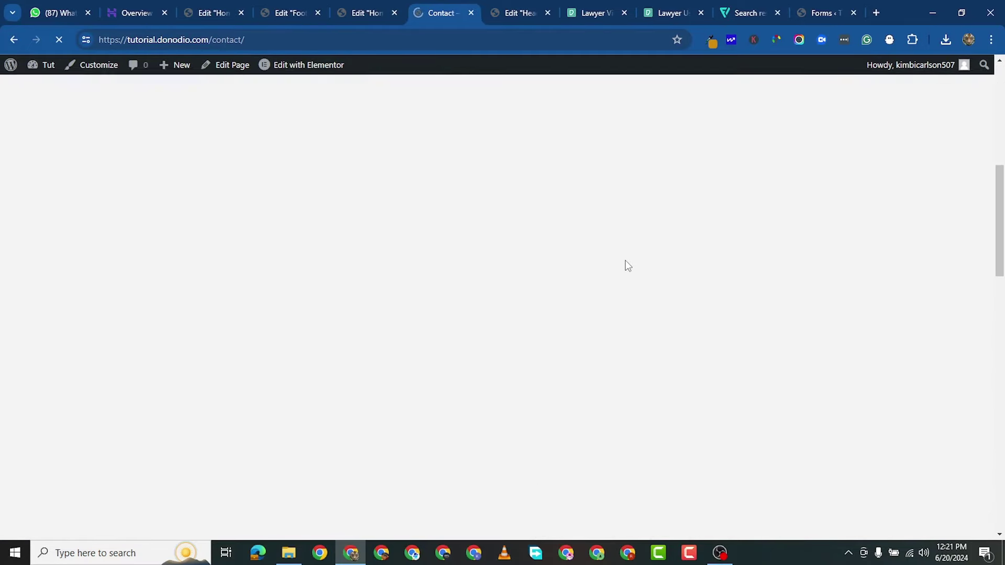
pyautogui.scroll(-6, 627, 266)
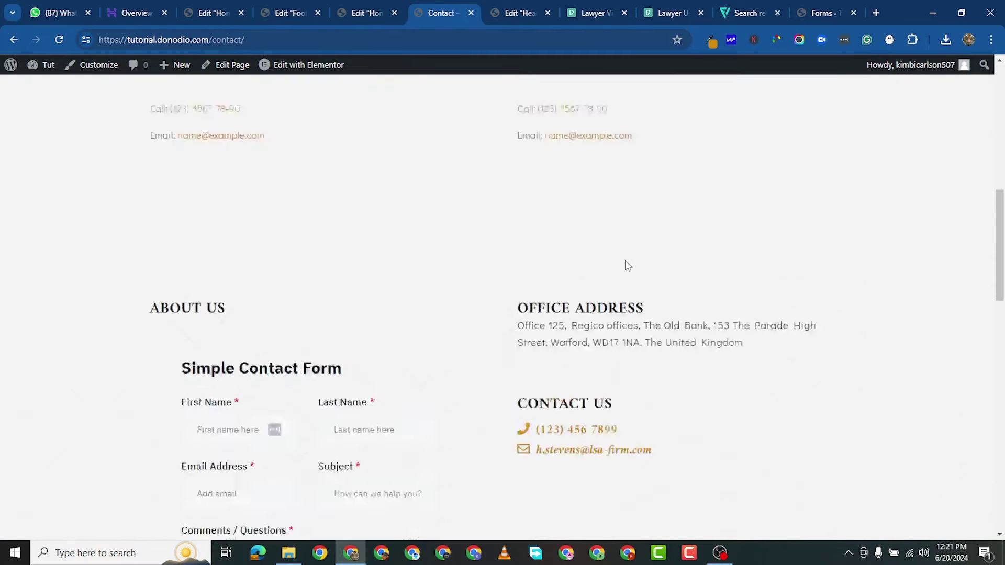
pyautogui.scroll(1, 627, 265)
pyautogui.scroll(-1, 627, 265)
pyautogui.scroll(-15, 371, 298)
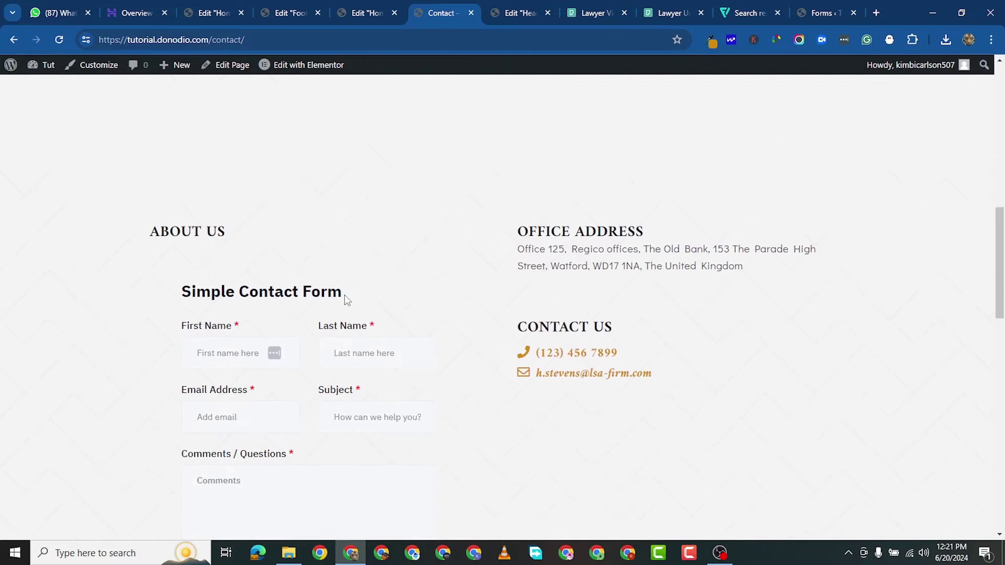
pyautogui.scroll(14, 491, 262)
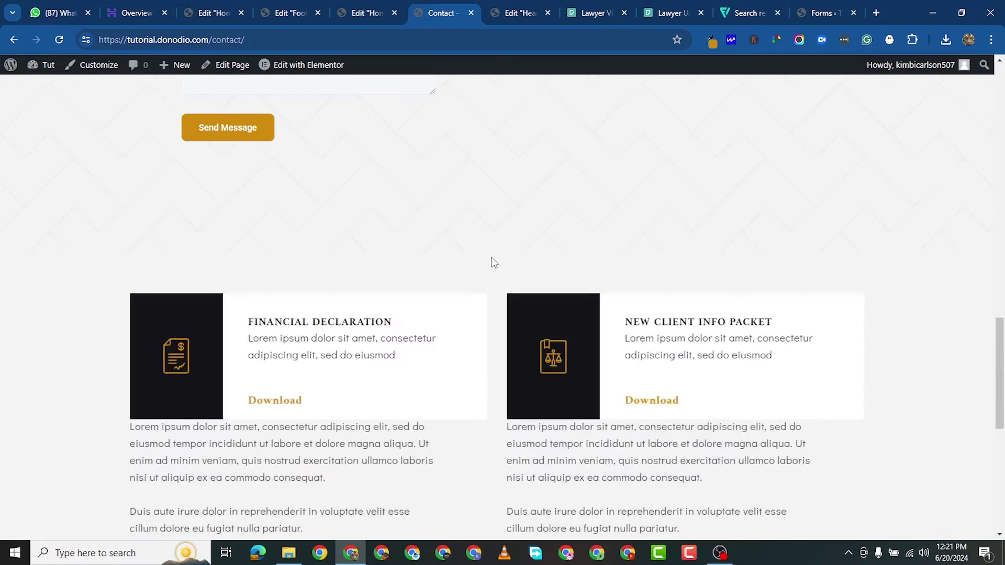
pyautogui.scroll(-7, 491, 262)
pyautogui.scroll(-3, 575, 325)
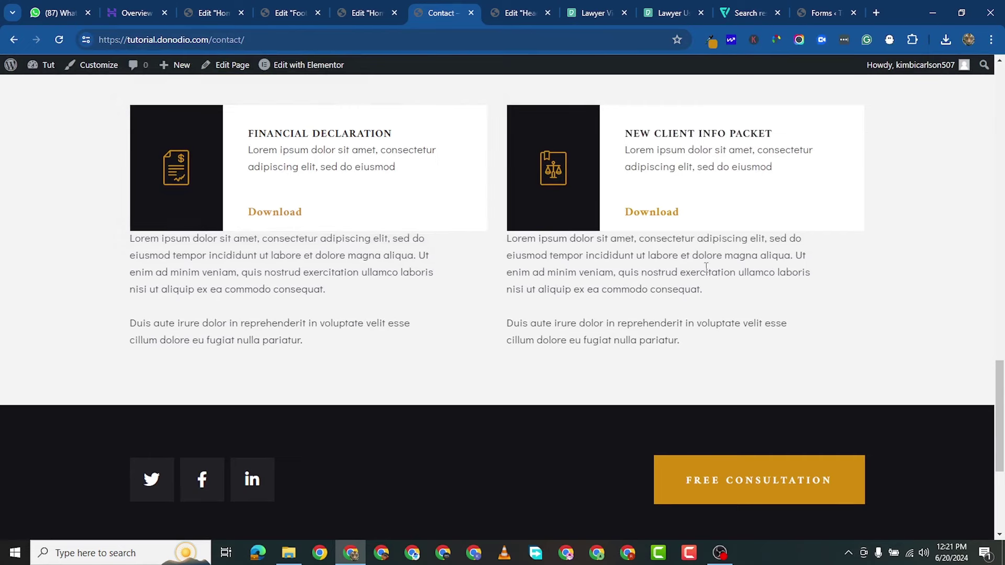
# Return to the live homepage for another look, and switch back to the homepage editor showing the Testimonials section.
pyautogui.scroll(15, 564, 309)
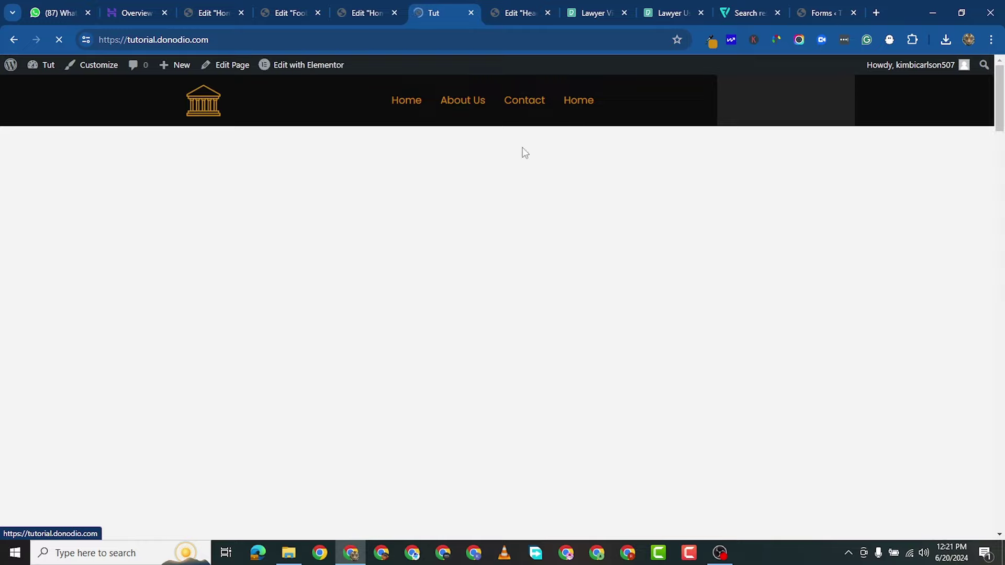
pyautogui.scroll(-5, 586, 293)
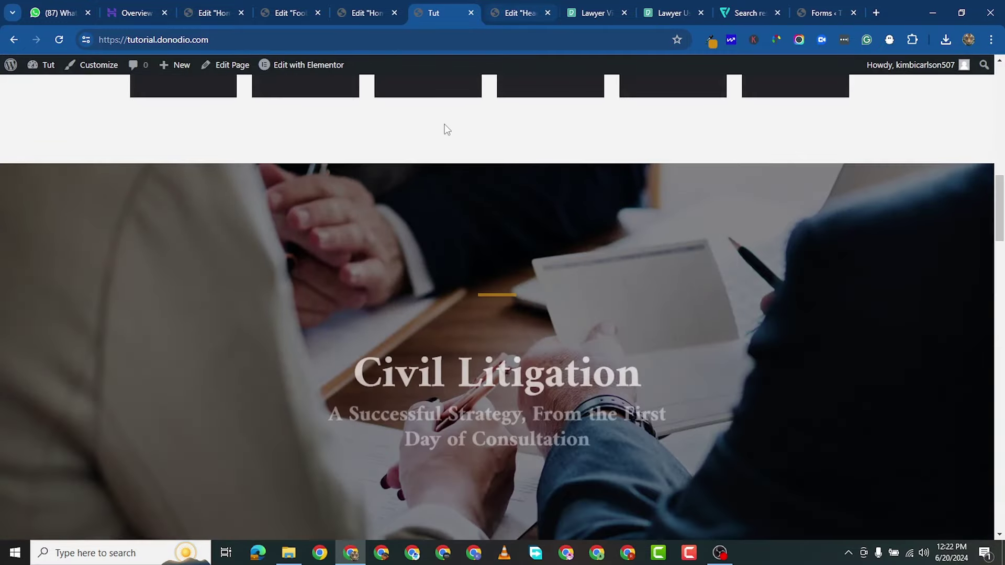
pyautogui.scroll(10, 444, 124)
pyautogui.click(222, 14)
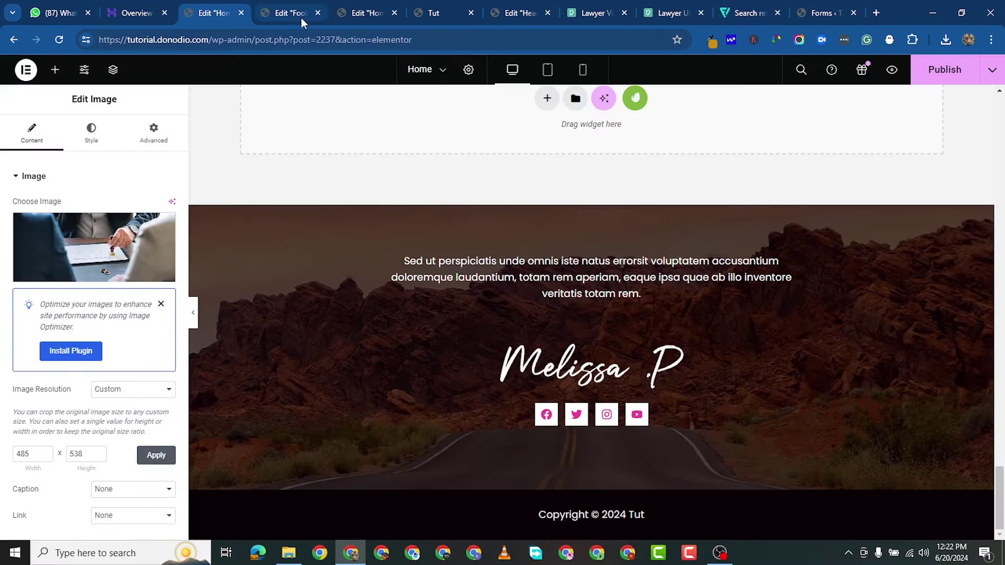
pyautogui.click(301, 16)
pyautogui.click(362, 14)
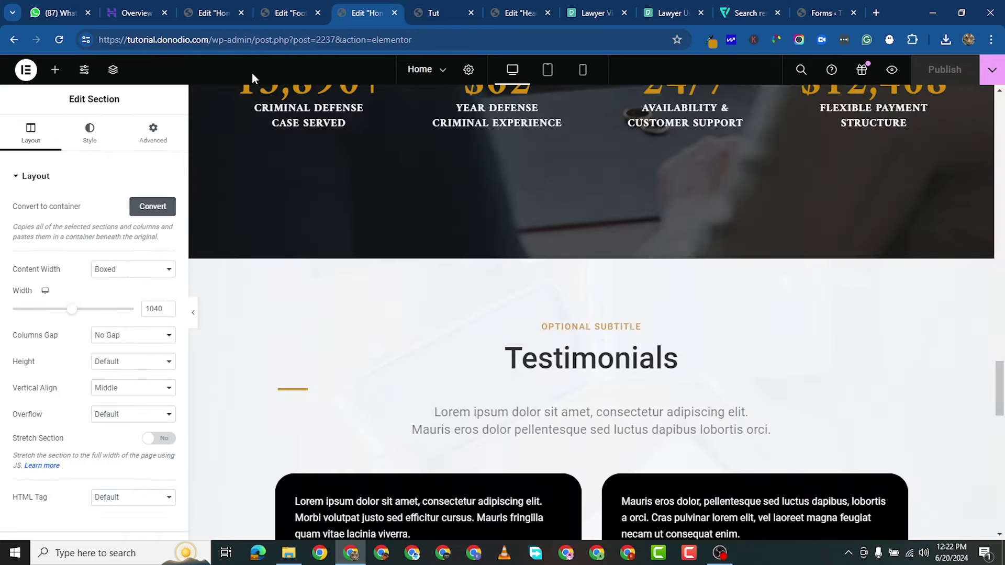
# Replace the header editor with the WordPress admin dashboard at tutorial.donodio.com/wp-admin/ and open the site's navigation menu management page.
pyautogui.click(500, 15)
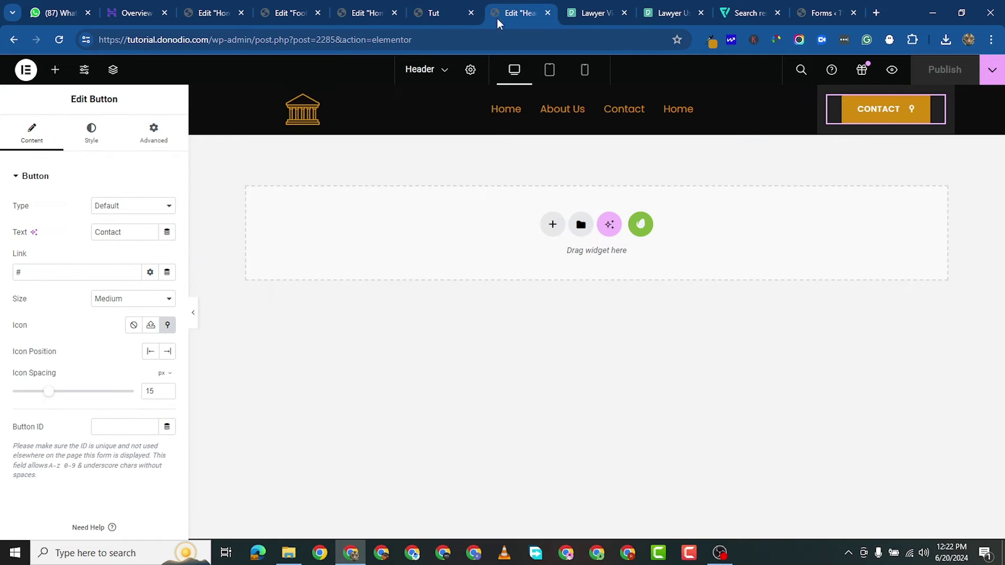
pyautogui.click(256, 41)
pyautogui.press('BackSpace')
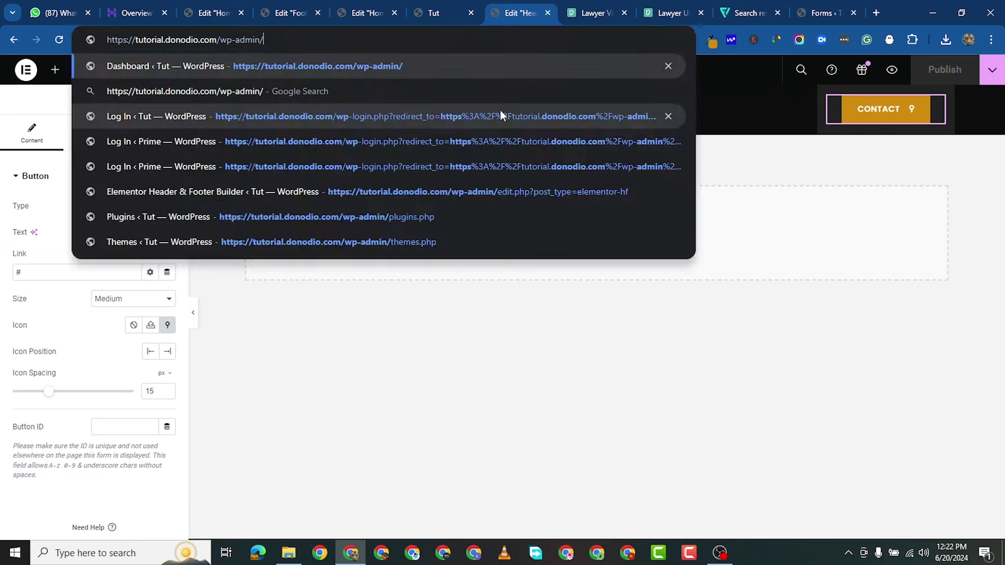
pyautogui.press('Return')
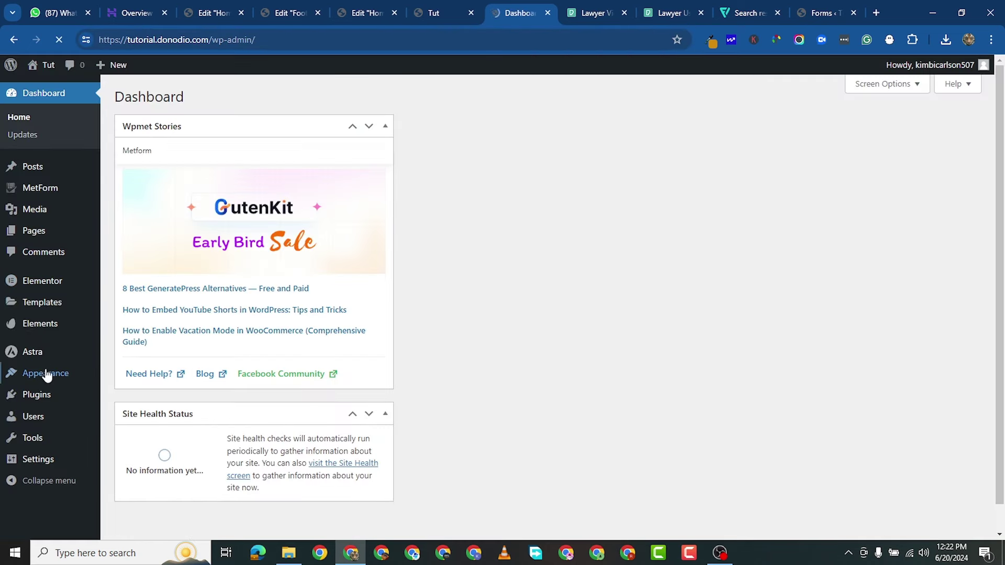
pyautogui.moveTo(77, 384)
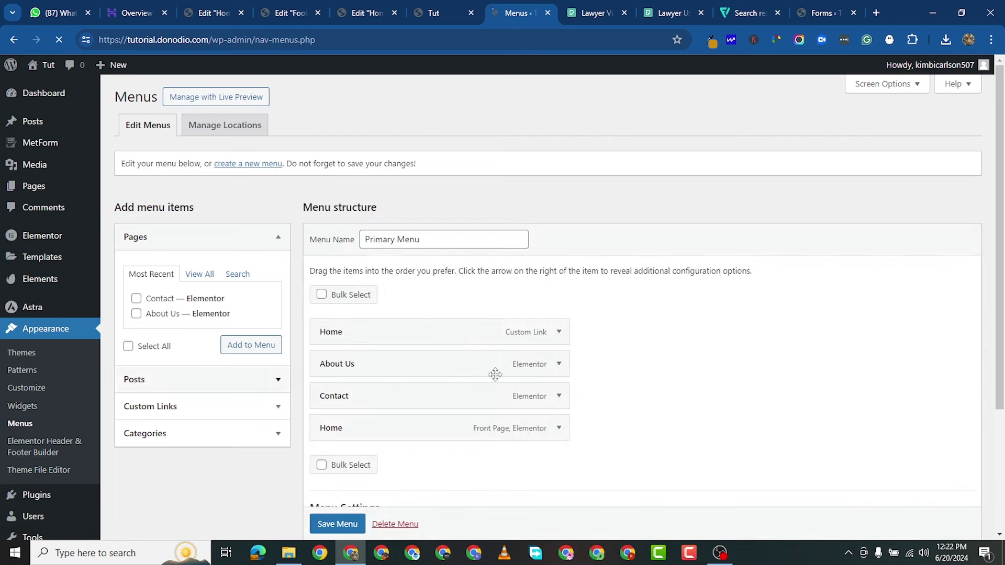
# Remove the custom-link Home item from the Primary Menu, place the front-page Home item above About Us, and save the menu.
pyautogui.click(559, 331)
pyautogui.scroll(-2, 369, 471)
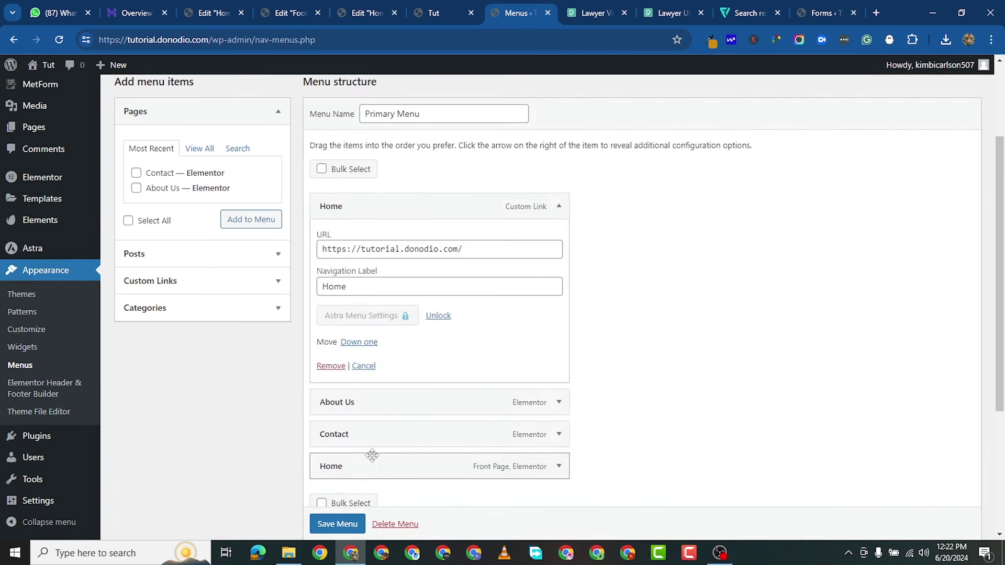
pyautogui.click(333, 367)
pyautogui.moveTo(399, 216); pyautogui.dragTo(397, 205)
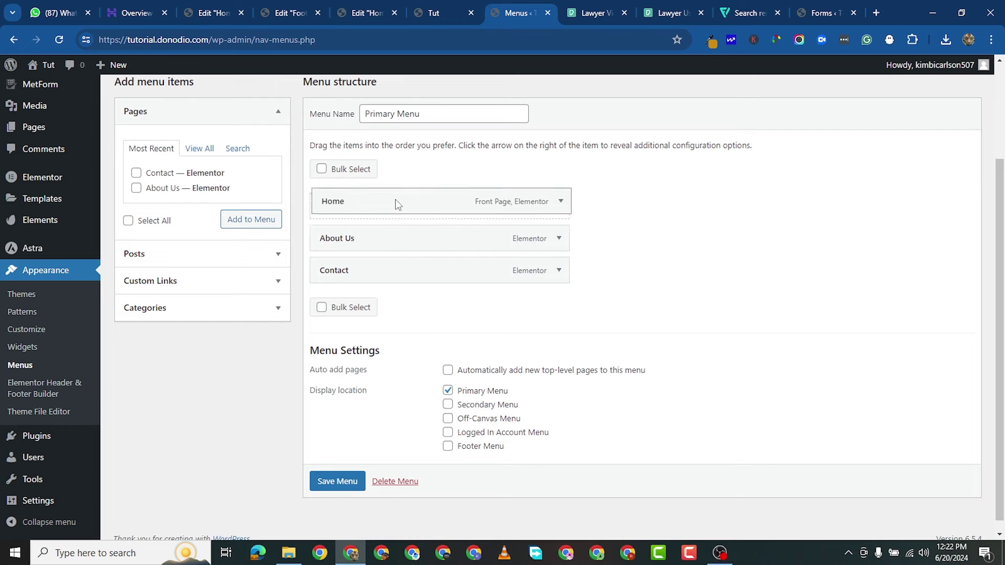
pyautogui.click(342, 486)
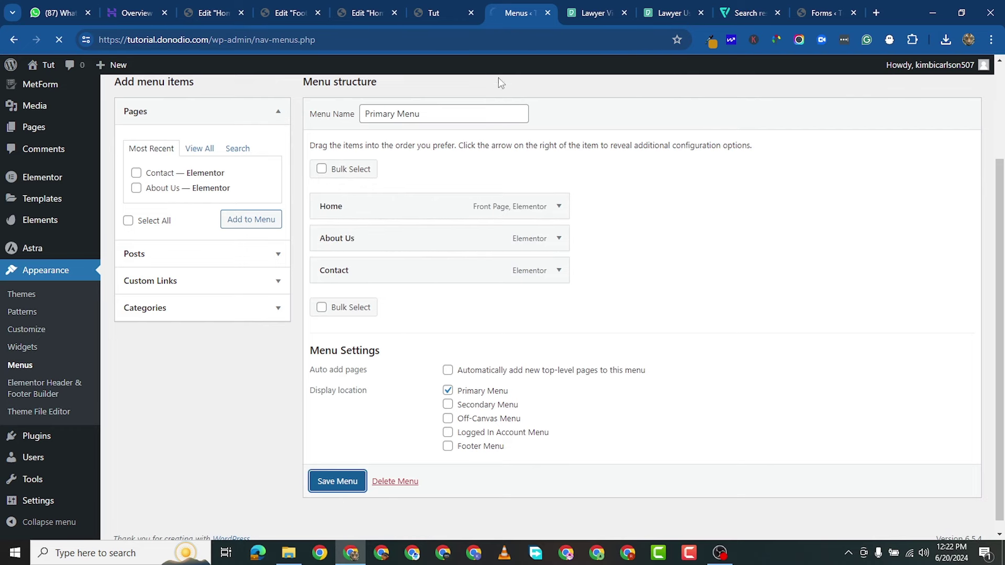
# Reload the live homepage and review the header navigation and all page sections down to the testimonials and footer.
pyautogui.click(455, 13)
pyautogui.click(60, 39)
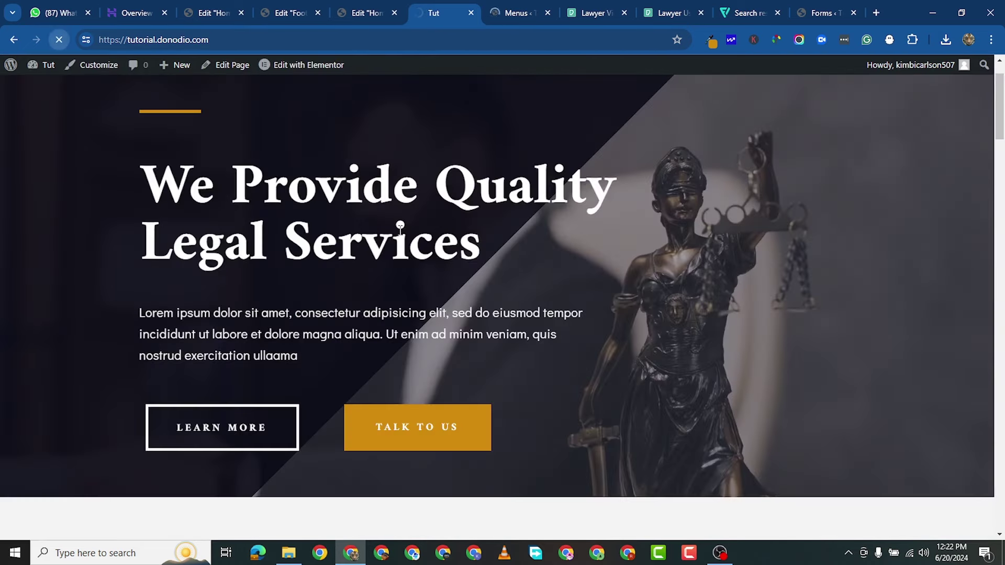
pyautogui.scroll(-5, 529, 297)
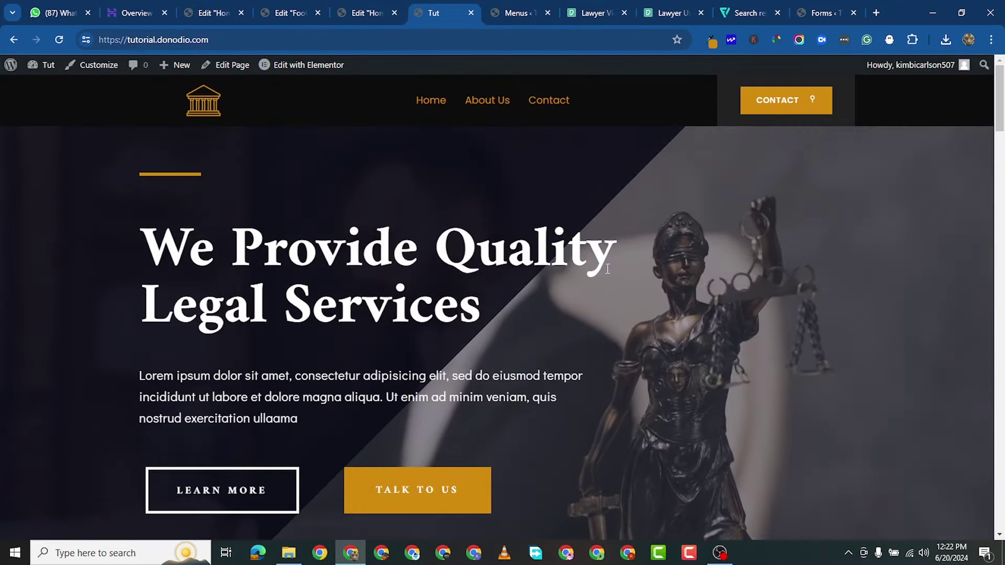
pyautogui.scroll(-8, 601, 278)
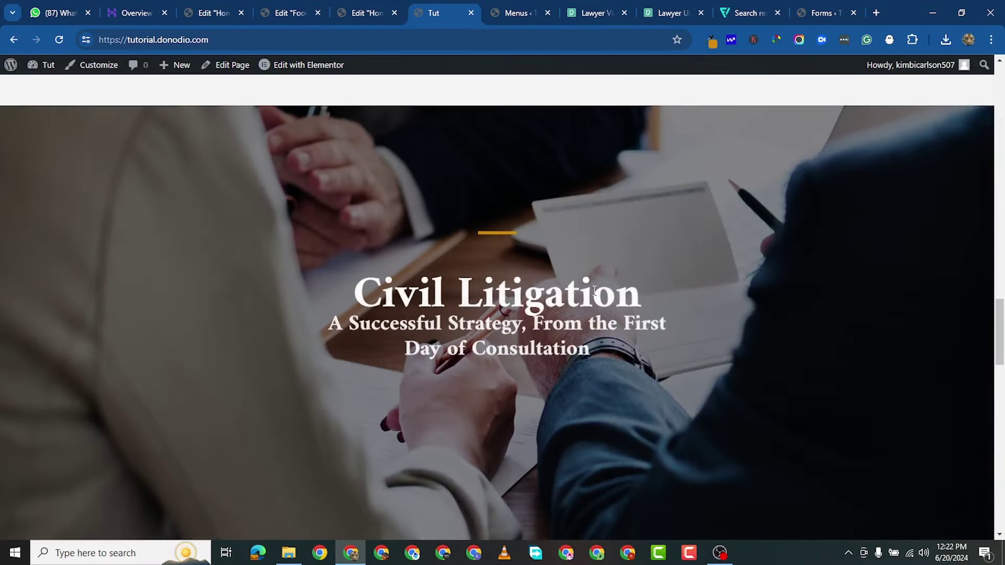
pyautogui.scroll(-10, 368, 247)
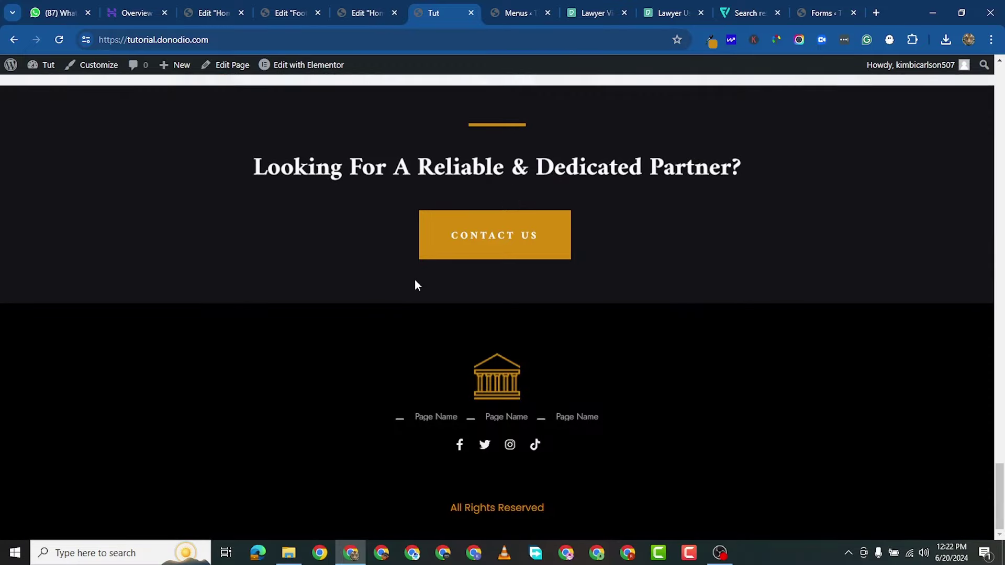
pyautogui.scroll(12, 416, 281)
pyautogui.scroll(10, 422, 286)
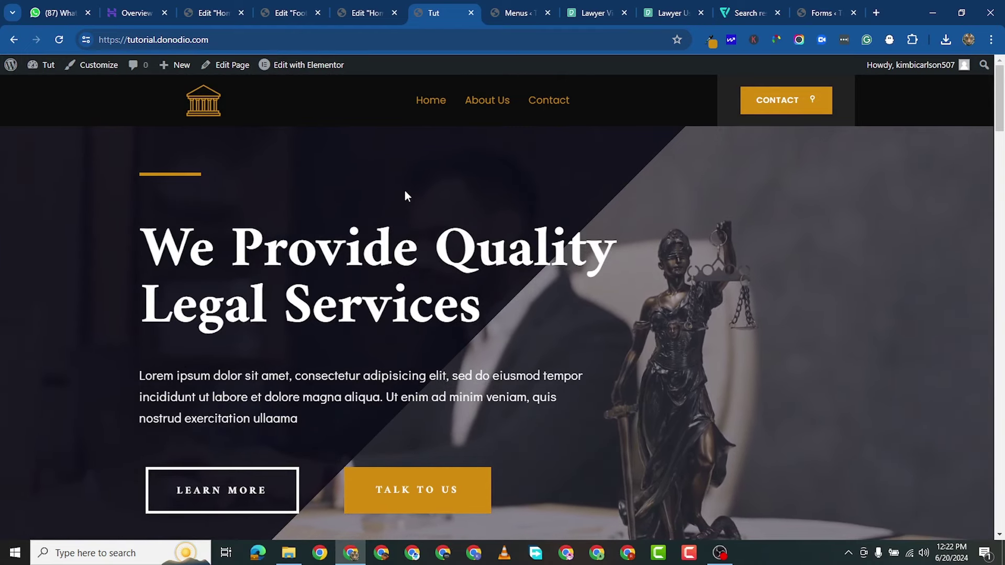
pyautogui.scroll(-8, 406, 192)
pyautogui.scroll(-15, 410, 195)
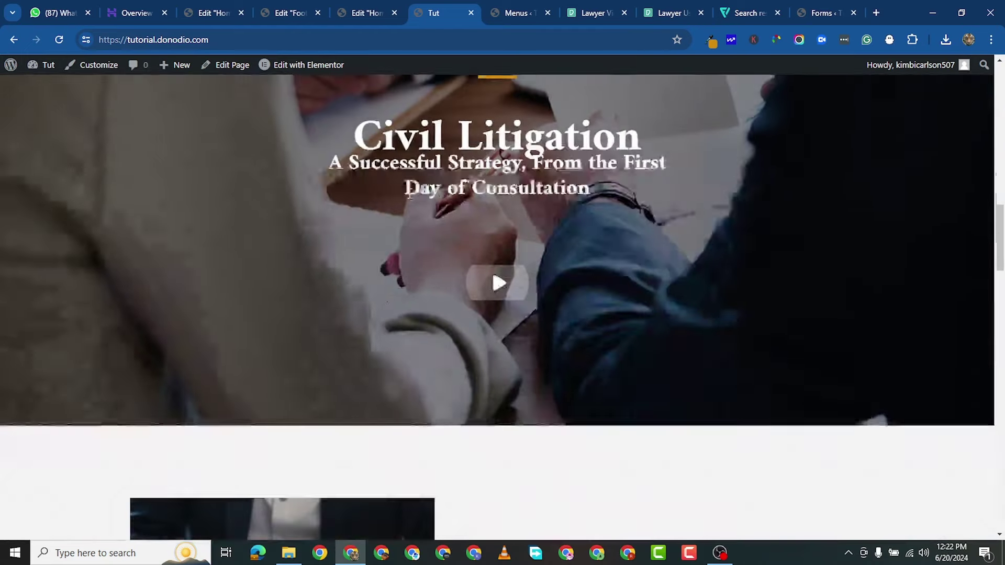
pyautogui.scroll(-15, 410, 198)
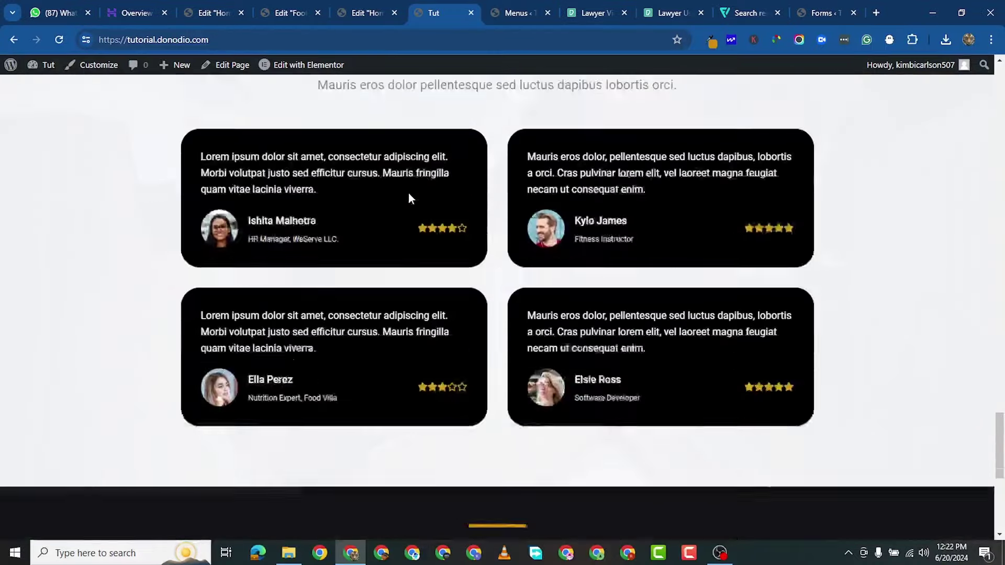